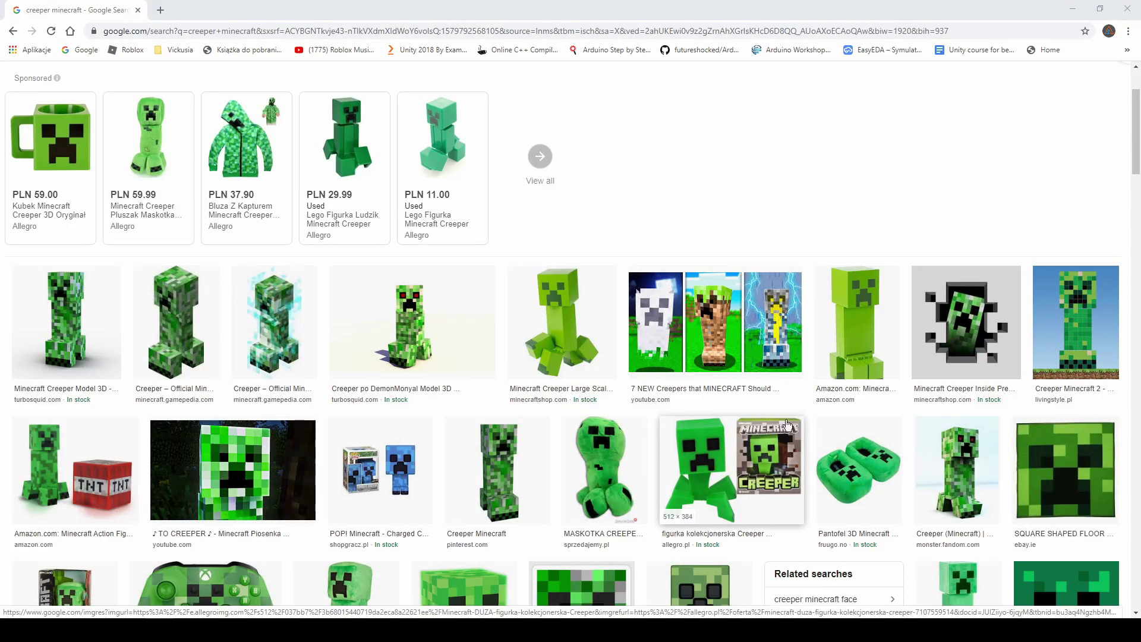
Step: Browse the Minecraft creeper image results and open the red-eyed full-body creeper picture from favpng.com
{"action": "scroll", "coordinate": [570, 345], "scroll_direction": "down", "scroll_amount": 9}
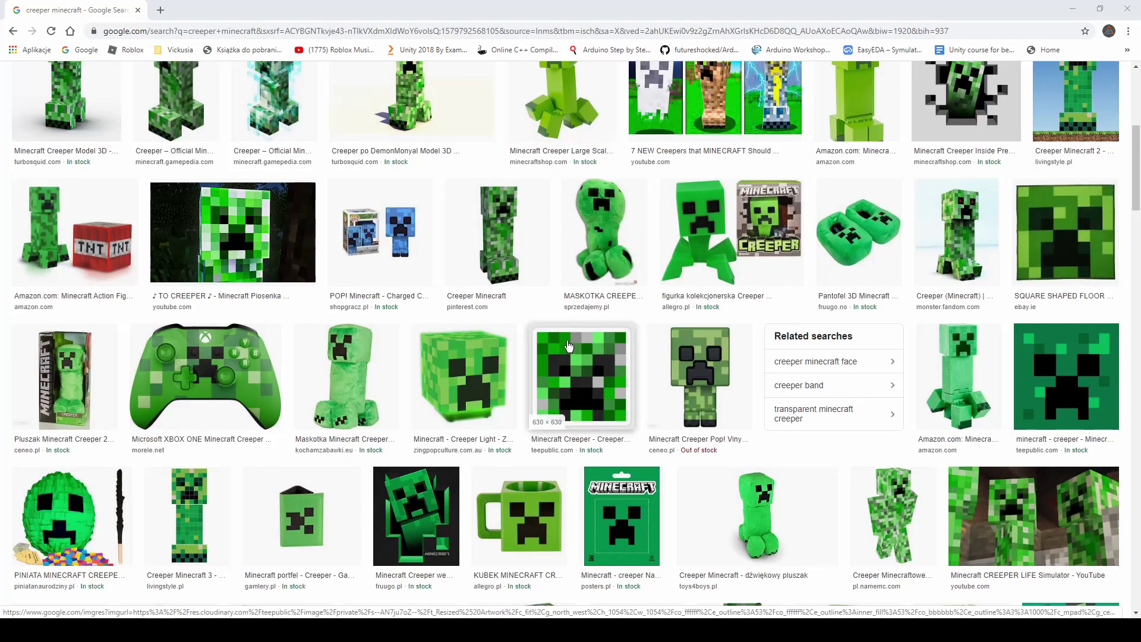
{"action": "scroll", "coordinate": [626, 331], "scroll_direction": "up", "scroll_amount": 1}
{"action": "scroll", "coordinate": [626, 331], "scroll_direction": "up", "scroll_amount": 10}
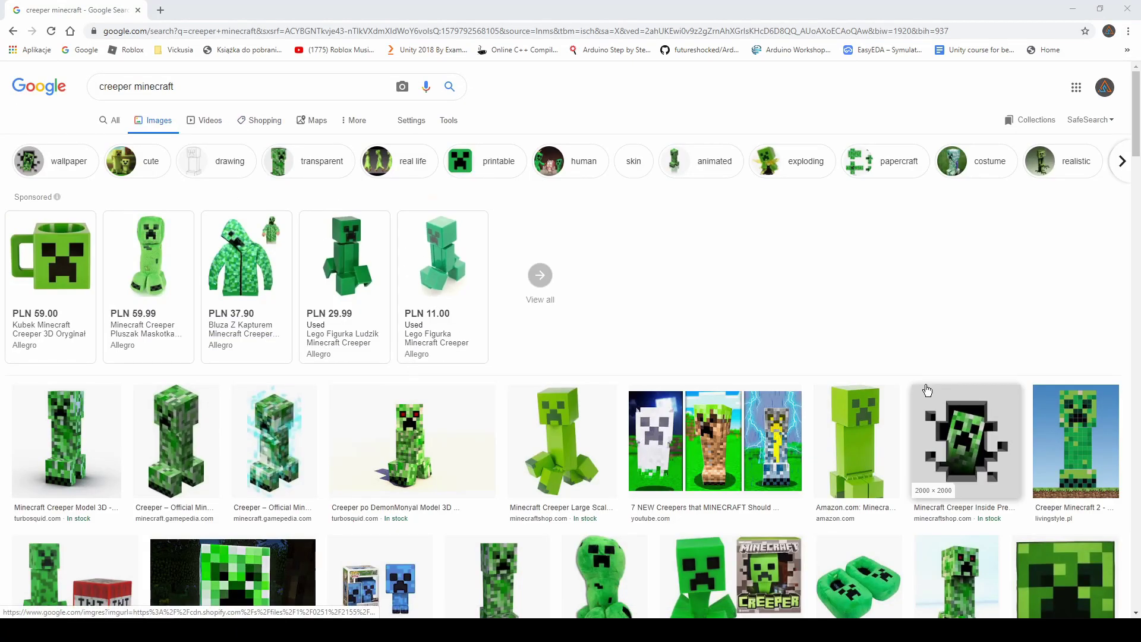
{"action": "scroll", "coordinate": [564, 387], "scroll_direction": "down", "scroll_amount": 1}
{"action": "scroll", "coordinate": [564, 387], "scroll_direction": "down", "scroll_amount": 15}
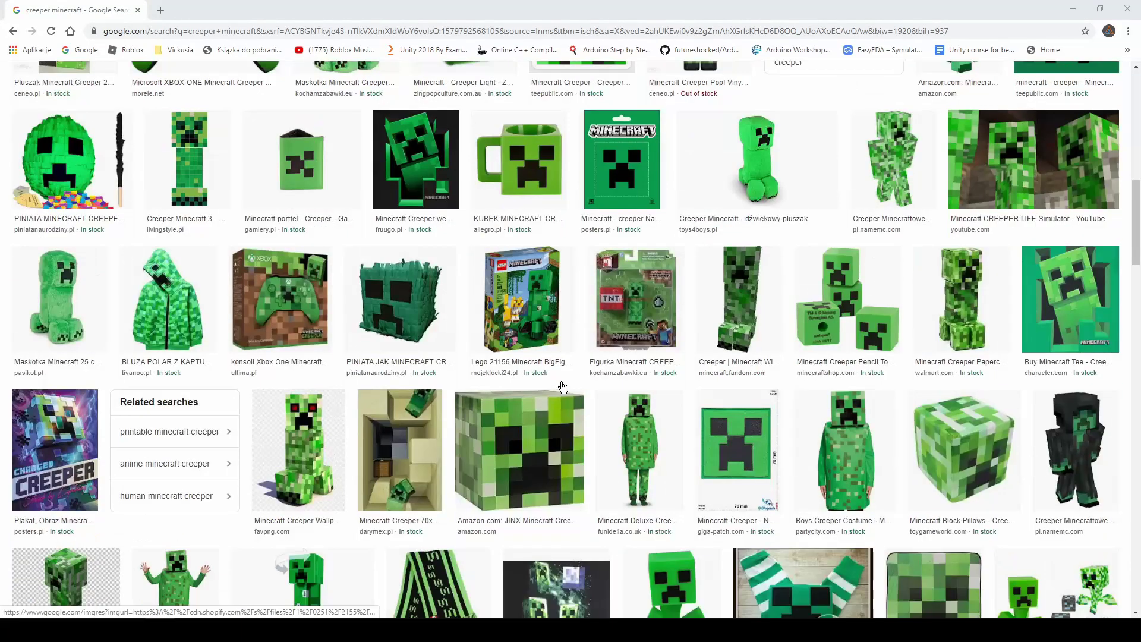
{"action": "scroll", "coordinate": [563, 387], "scroll_direction": "down", "scroll_amount": 1}
{"action": "scroll", "coordinate": [416, 356], "scroll_direction": "up", "scroll_amount": 5}
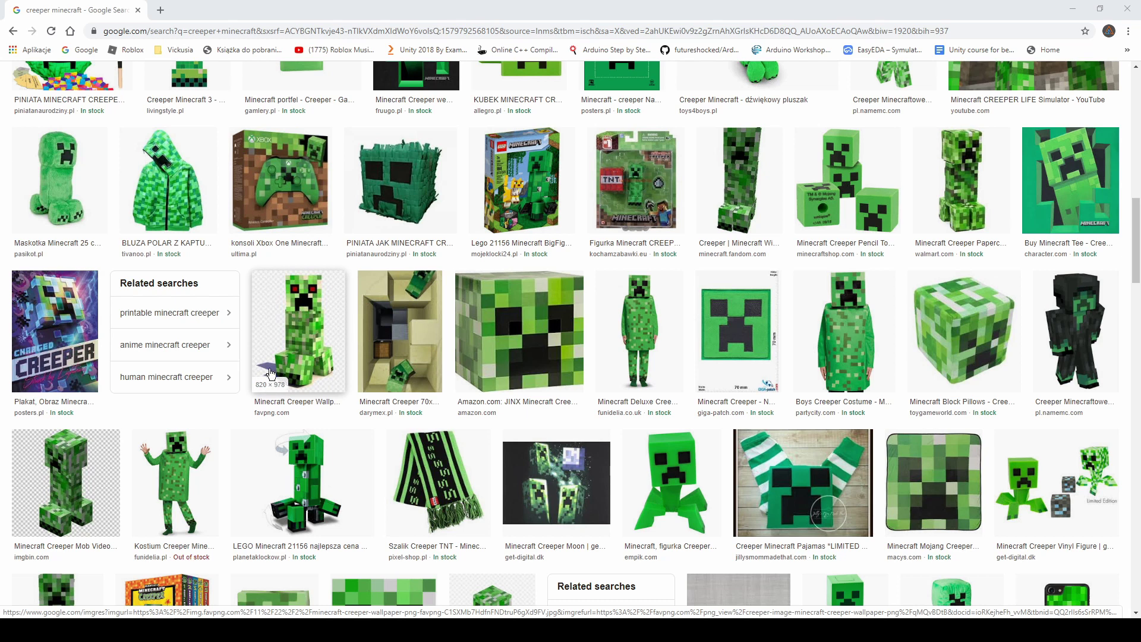
{"action": "left_click", "coordinate": [291, 337]}
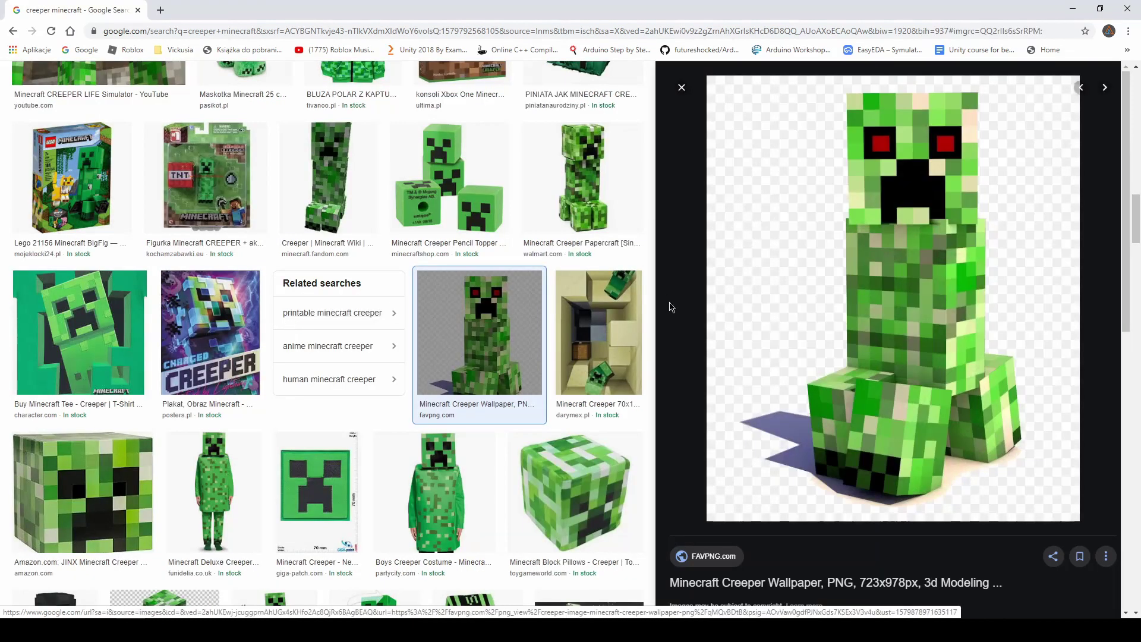
Step: Save the previewed creeper picture to the Desktop as a JPEG image, keeping its suggested file name
{"action": "right_click", "coordinate": [898, 211]}
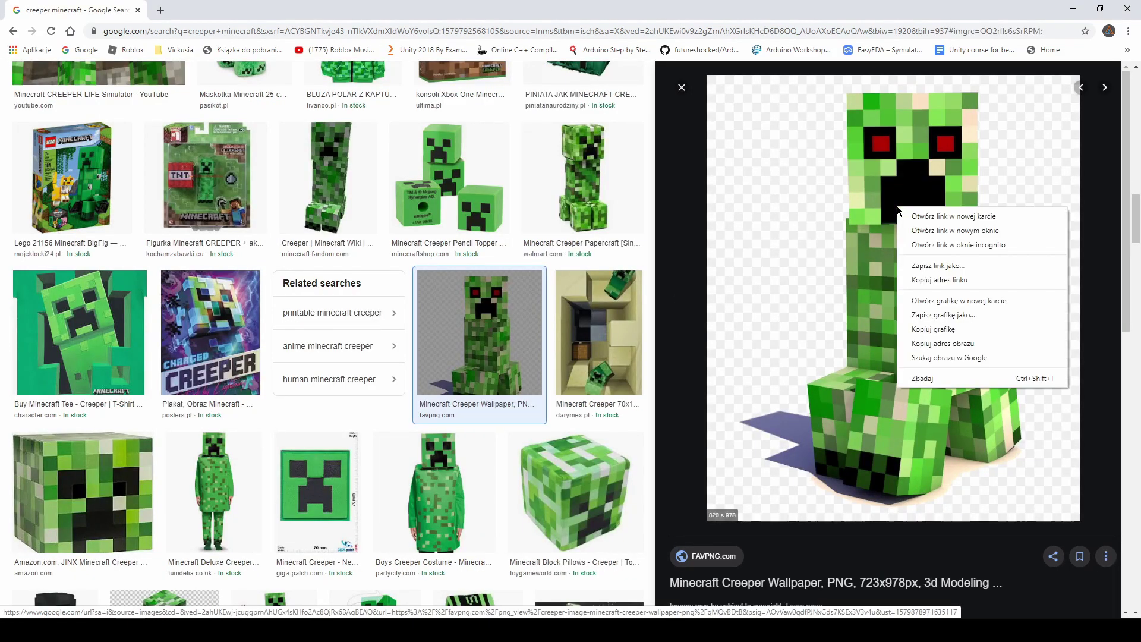
{"action": "left_click", "coordinate": [940, 315]}
{"action": "left_click", "coordinate": [51, 99]}
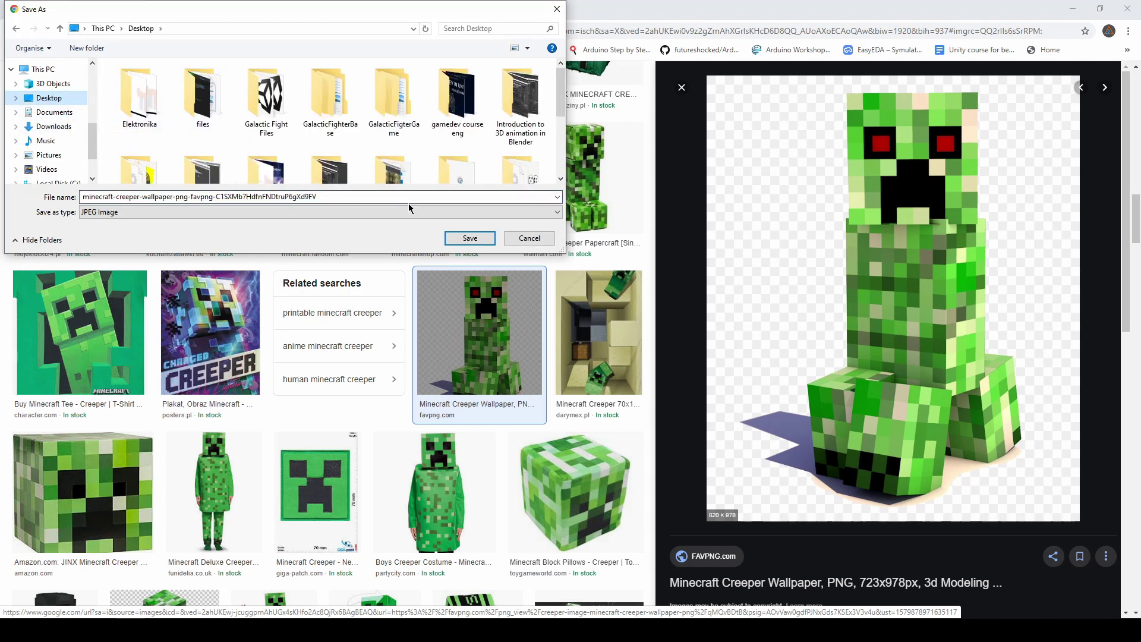
{"action": "left_click", "coordinate": [470, 238]}
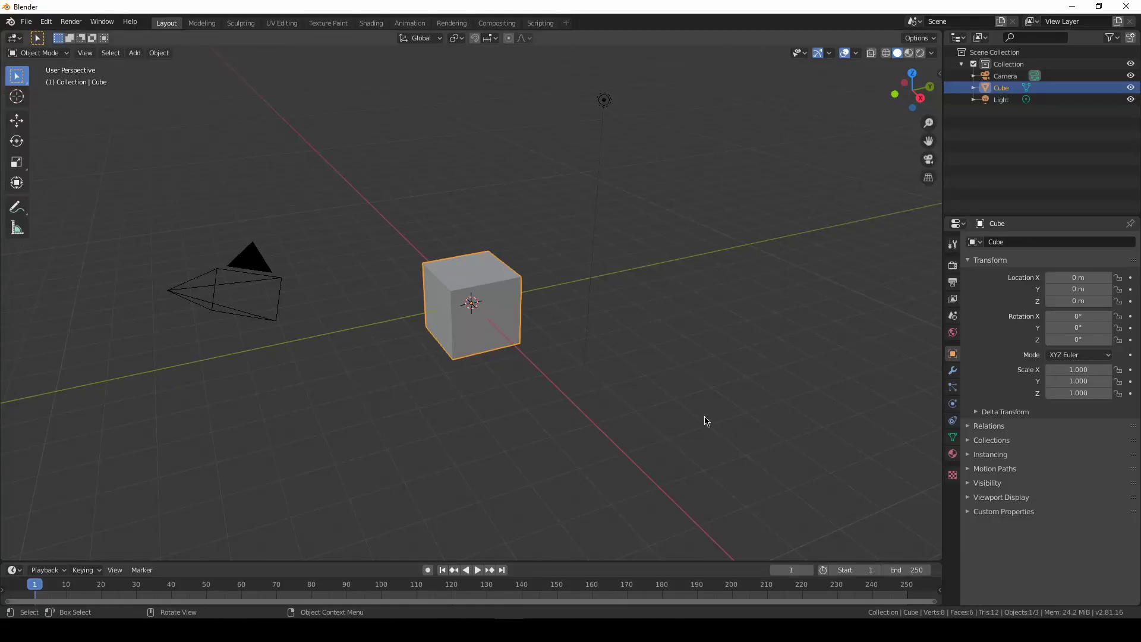
Step: Switch to Blender and add the downloaded creeper JPG as a reference image beside the cube in front orthographic view
{"action": "mouse_move", "coordinate": [518, 351]}
{"action": "middle_mouse_down"}
{"action": "mouse_move", "coordinate": [520, 372]}
{"action": "mouse_move", "coordinate": [541, 321]}
{"action": "mouse_move", "coordinate": [507, 343]}
{"action": "middle_mouse_up"}
{"action": "key", "text": "KP_1"}
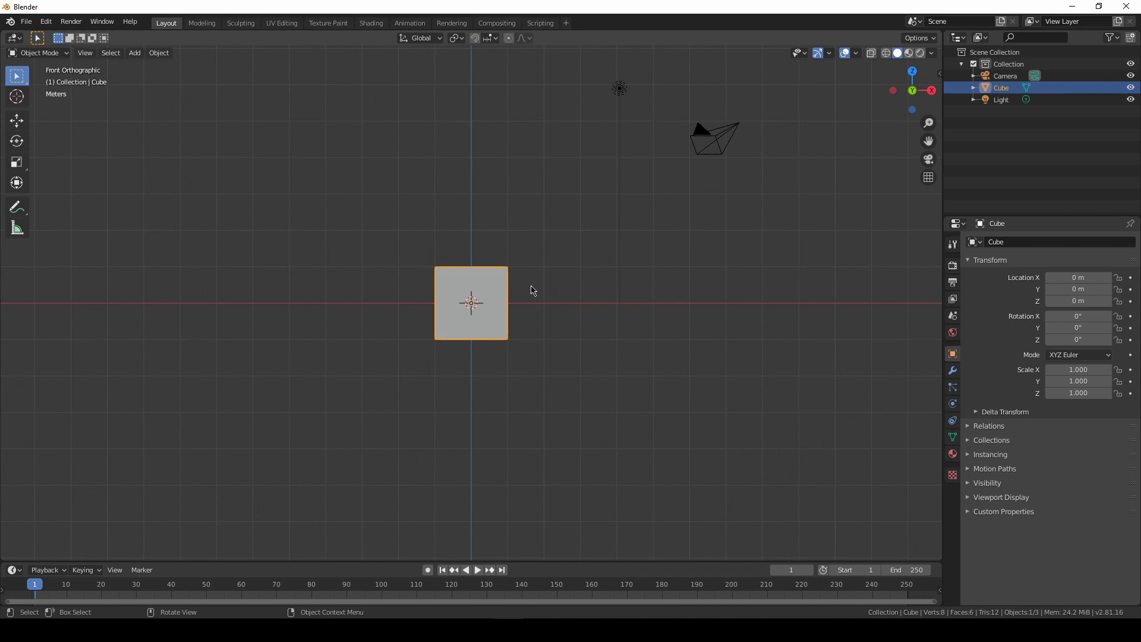
{"action": "key", "text": "alt+Tab"}
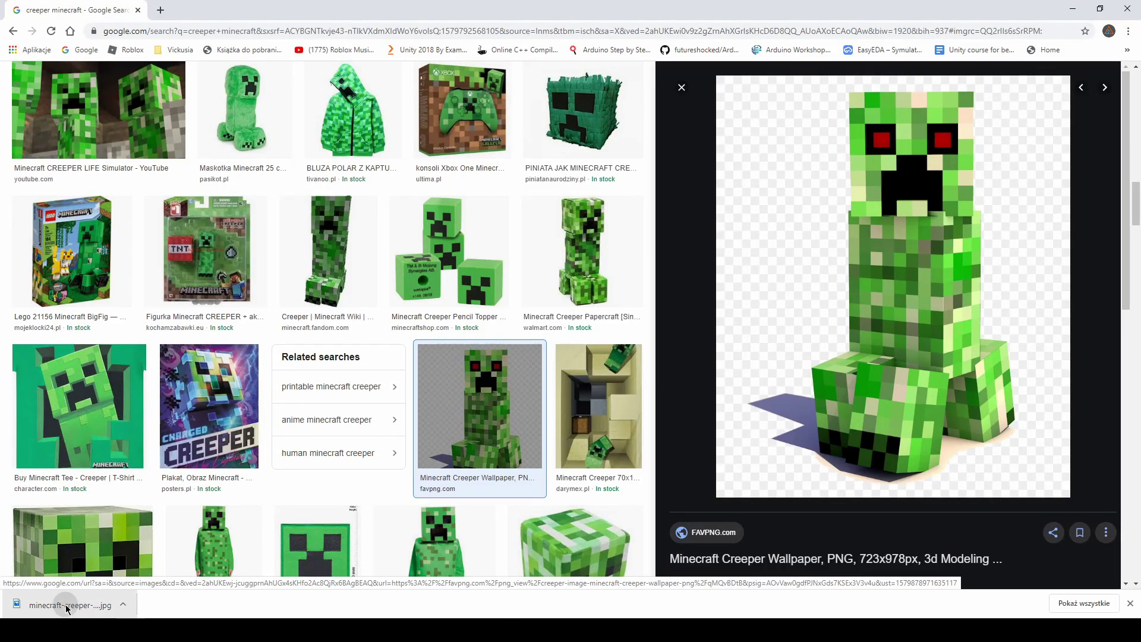
{"action": "left_click_drag", "start_coordinate": [63, 604], "coordinate": [501, 530]}
{"action": "key", "text": "alt+Tab"}
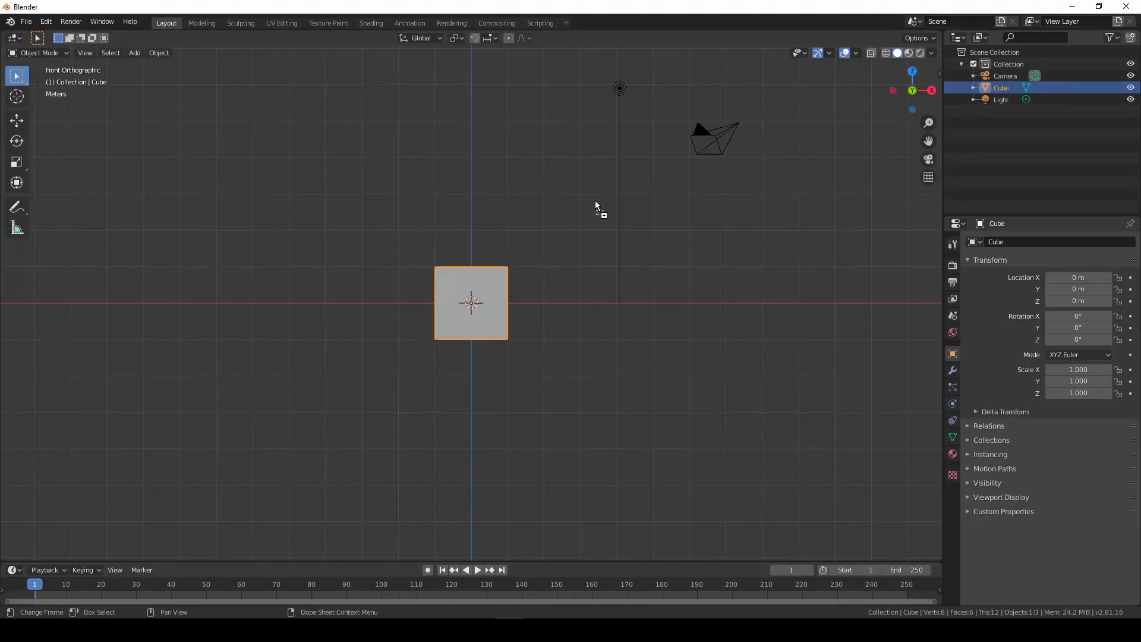
{"action": "mouse_move", "coordinate": [596, 205]}
{"action": "left_mouse_down"}
{"action": "mouse_move", "coordinate": [632, 224]}
{"action": "mouse_move", "coordinate": [605, 201]}
{"action": "left_mouse_up"}
Step: Scale the creeper reference image up uniformly to about 1.97
{"action": "scroll", "coordinate": [587, 183], "scroll_direction": "up", "scroll_amount": 1}
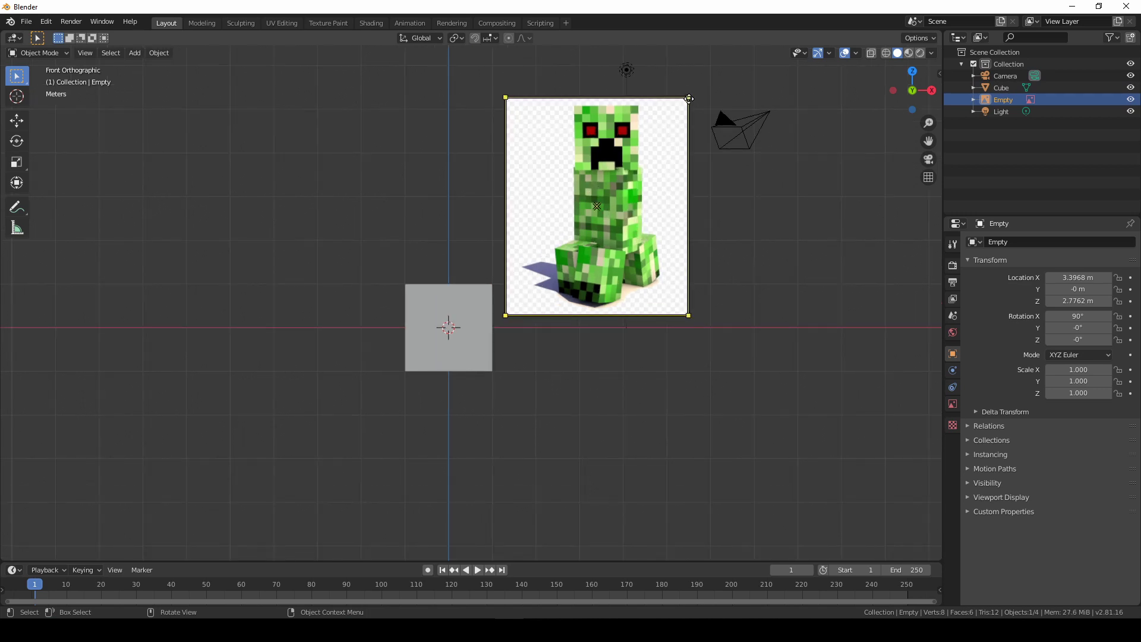
{"action": "key", "text": "s"}
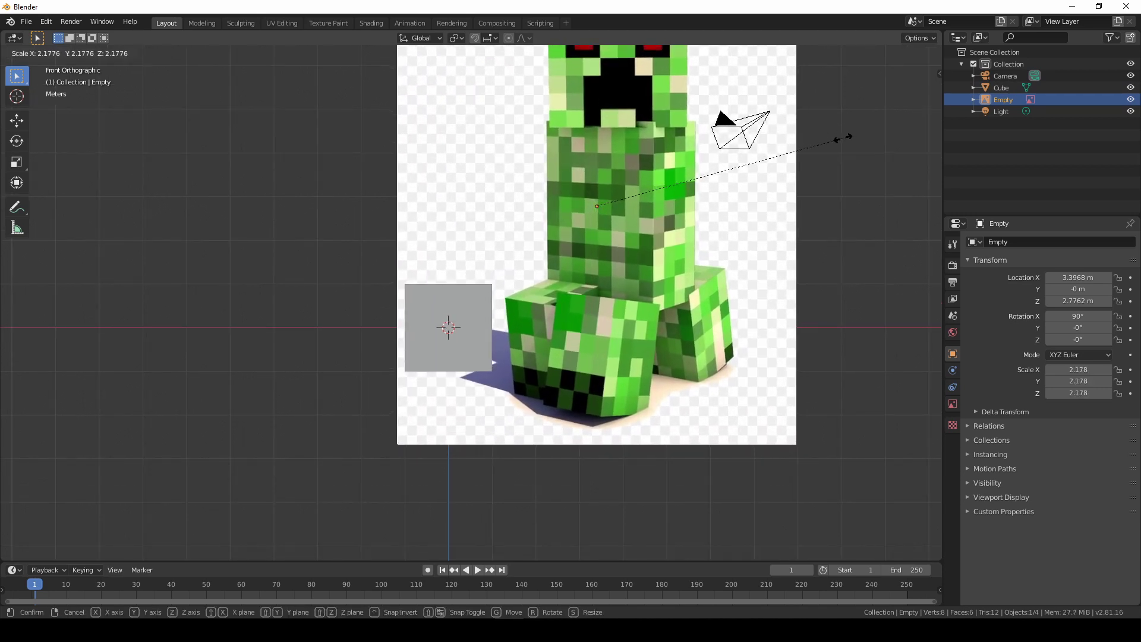
{"action": "left_click", "coordinate": [822, 155]}
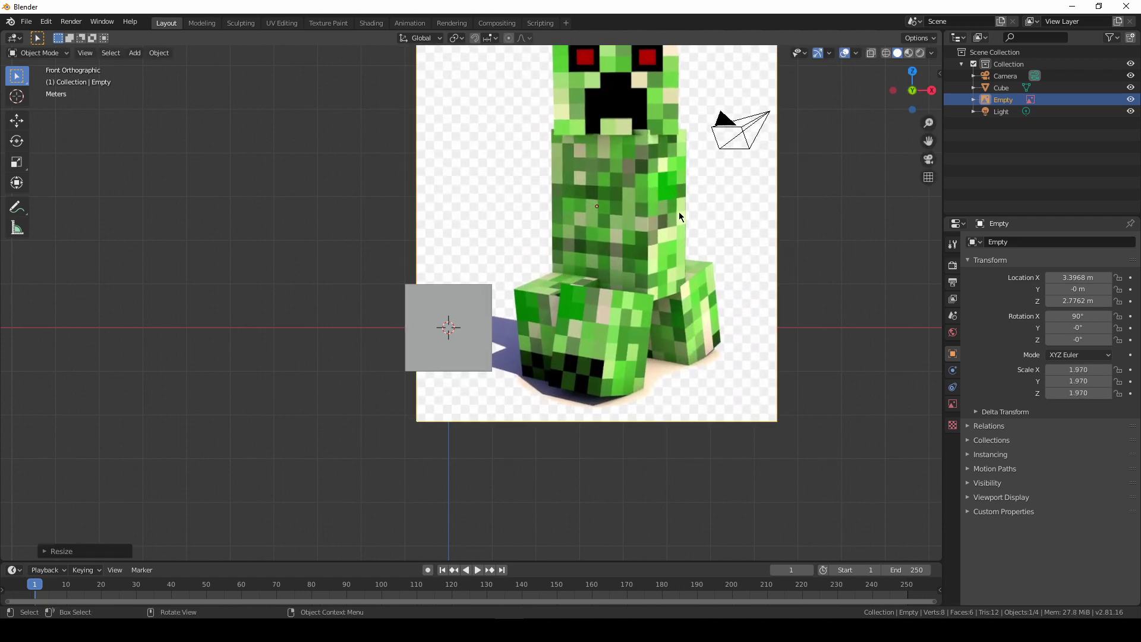
Step: Move the creeper reference image clear of the cube, to about X 6.43 m and Z 3.29 m
{"action": "key", "text": "g"}
{"action": "left_click", "coordinate": [776, 230]}
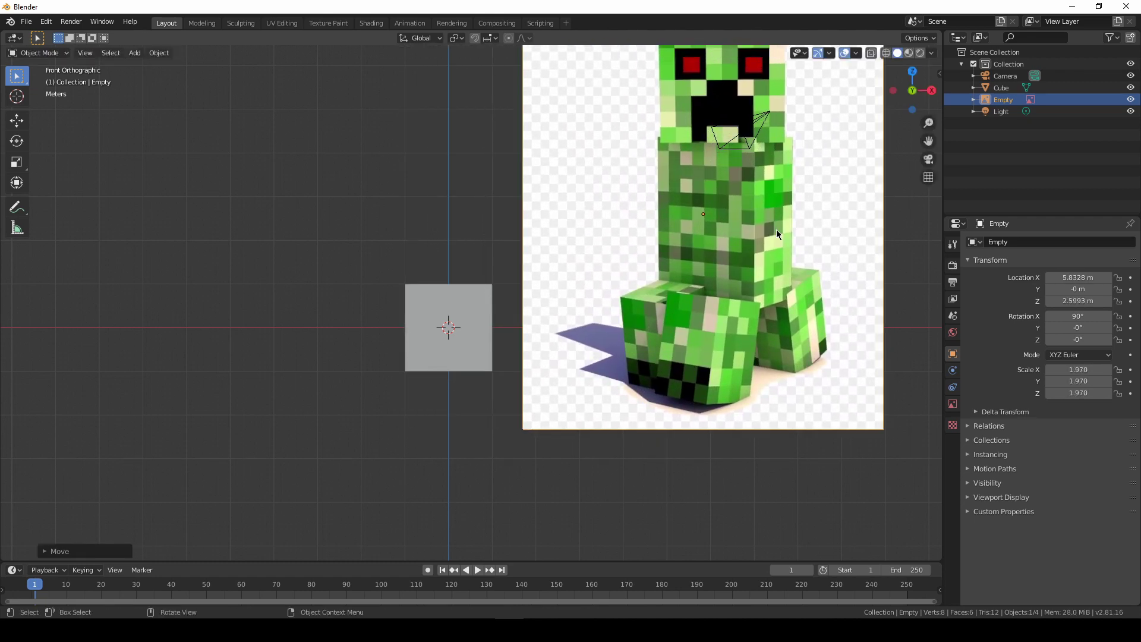
{"action": "middle_click_drag", "start_coordinate": [772, 233], "coordinate": [744, 295], "text": "shift"}
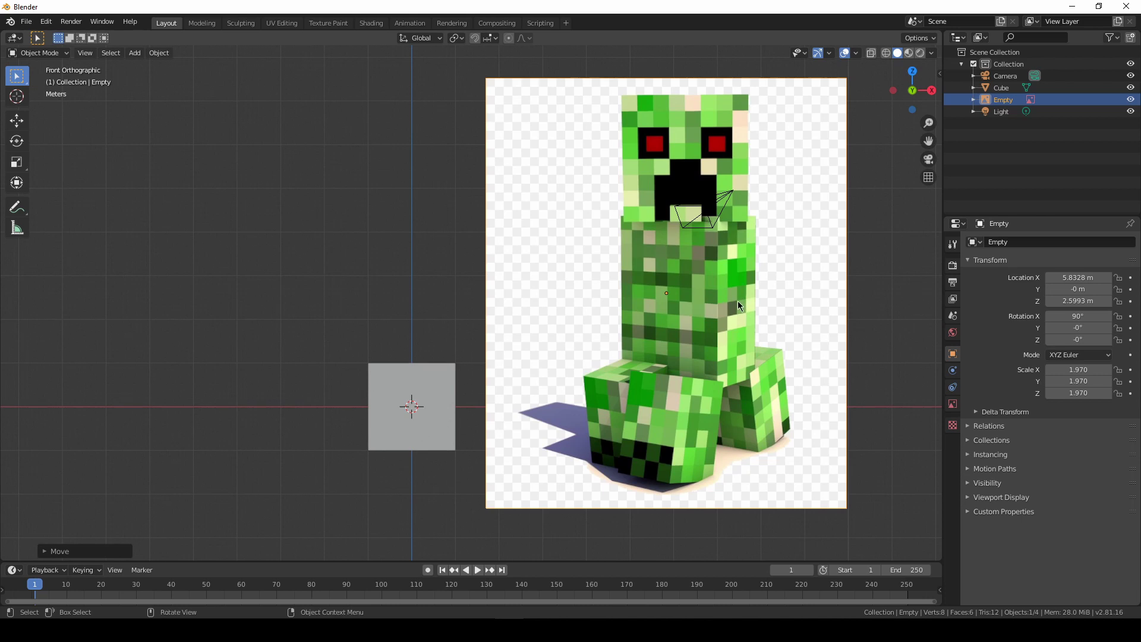
{"action": "key", "text": "g"}
{"action": "left_click", "coordinate": [763, 270]}
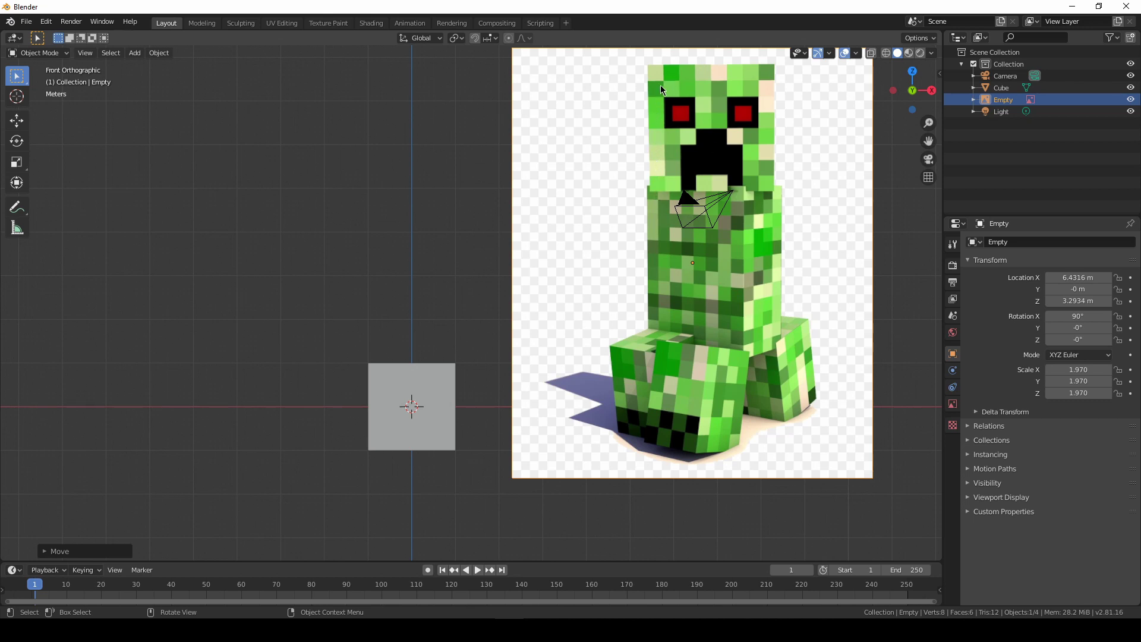
Step: Subdivide the whole cube mesh three times in Edit Mode to get an 8 by 8 grid on each side, and return to Object Mode
{"action": "left_click", "coordinate": [435, 392]}
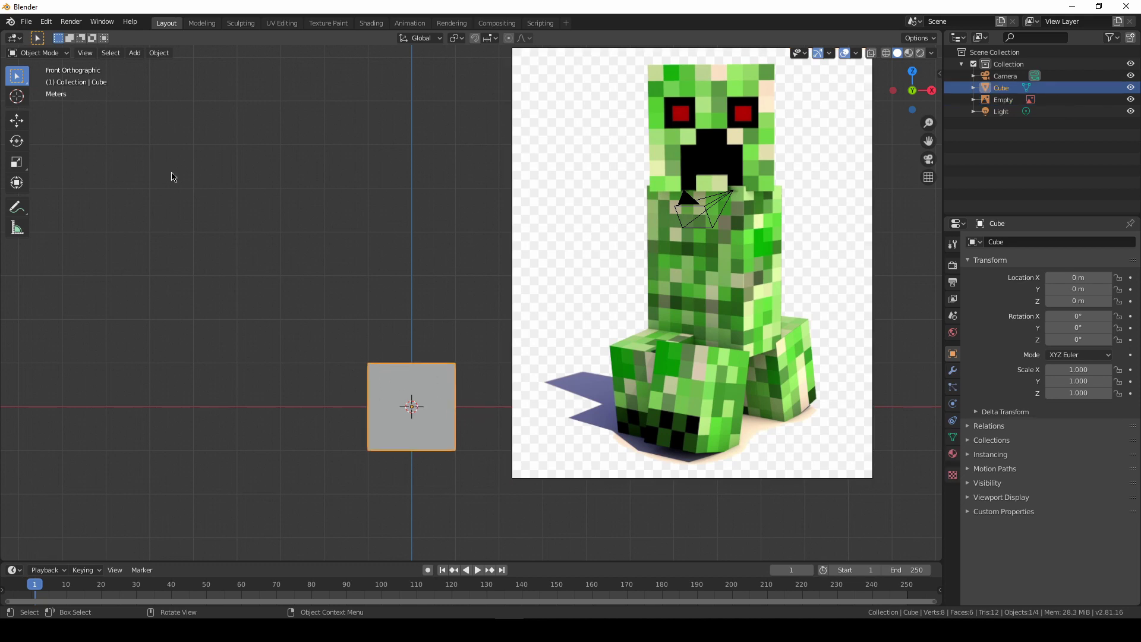
{"action": "left_click", "coordinate": [37, 53]}
{"action": "key", "text": "Tab"}
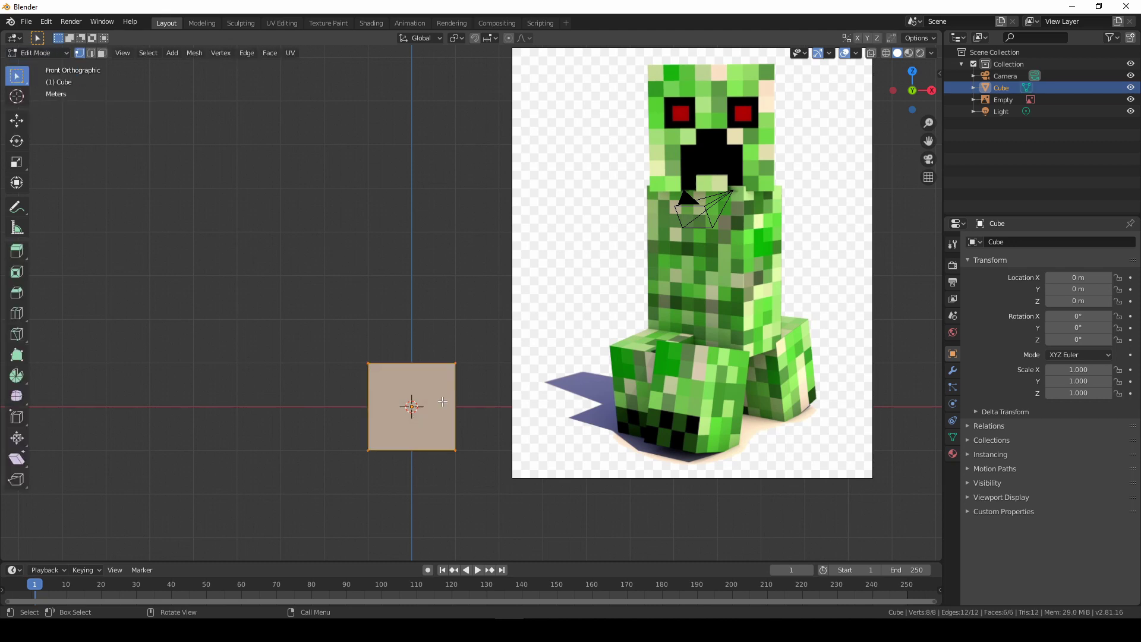
{"action": "middle_click_drag", "start_coordinate": [450, 395], "coordinate": [397, 380]}
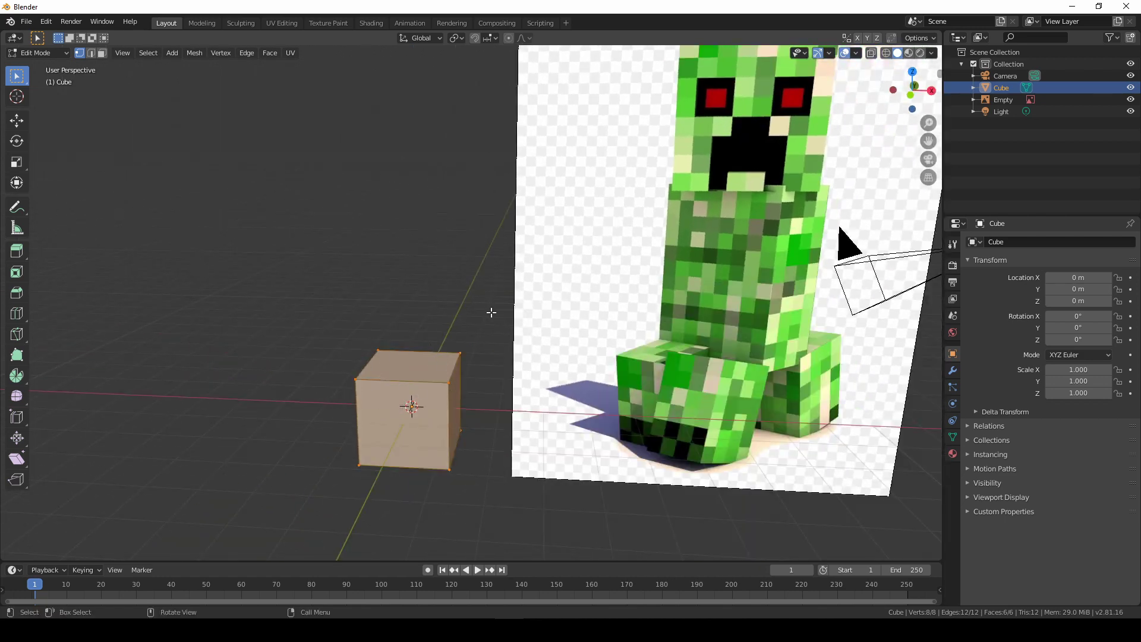
{"action": "scroll", "coordinate": [372, 415], "scroll_direction": "up", "scroll_amount": 2}
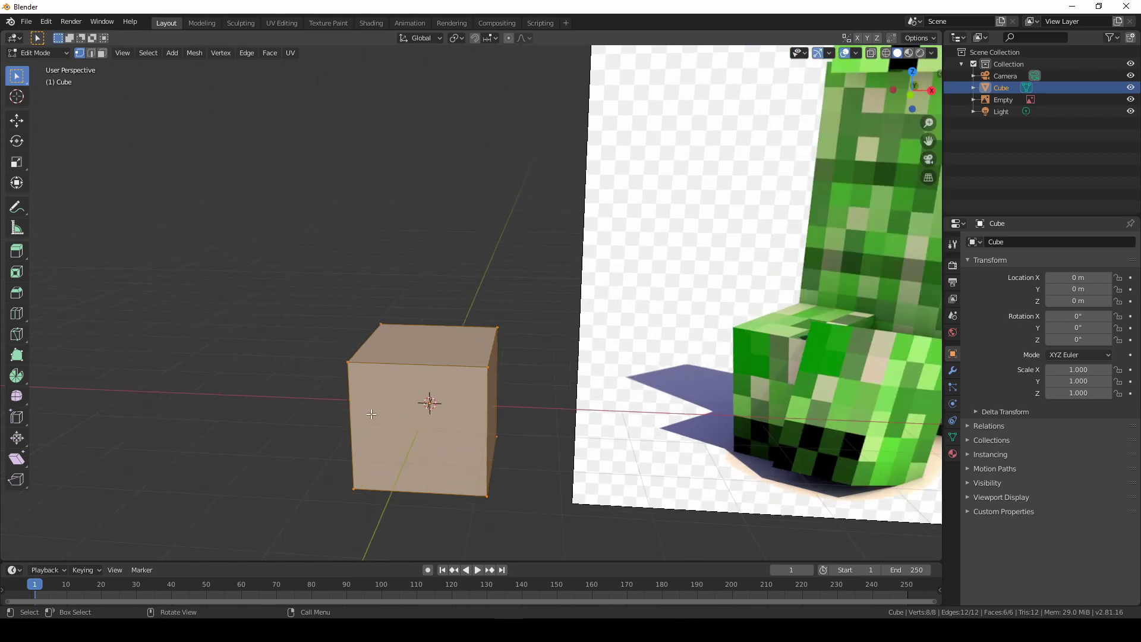
{"action": "middle_click_drag", "start_coordinate": [391, 414], "coordinate": [394, 381]}
{"action": "right_click", "coordinate": [396, 324]}
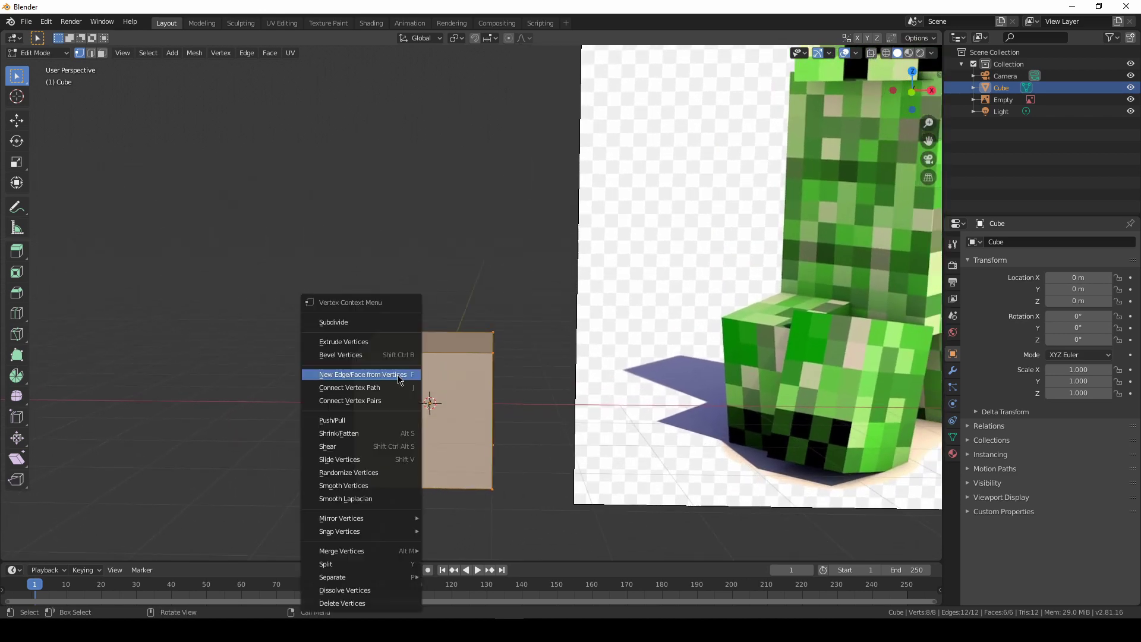
{"action": "left_click", "coordinate": [398, 321]}
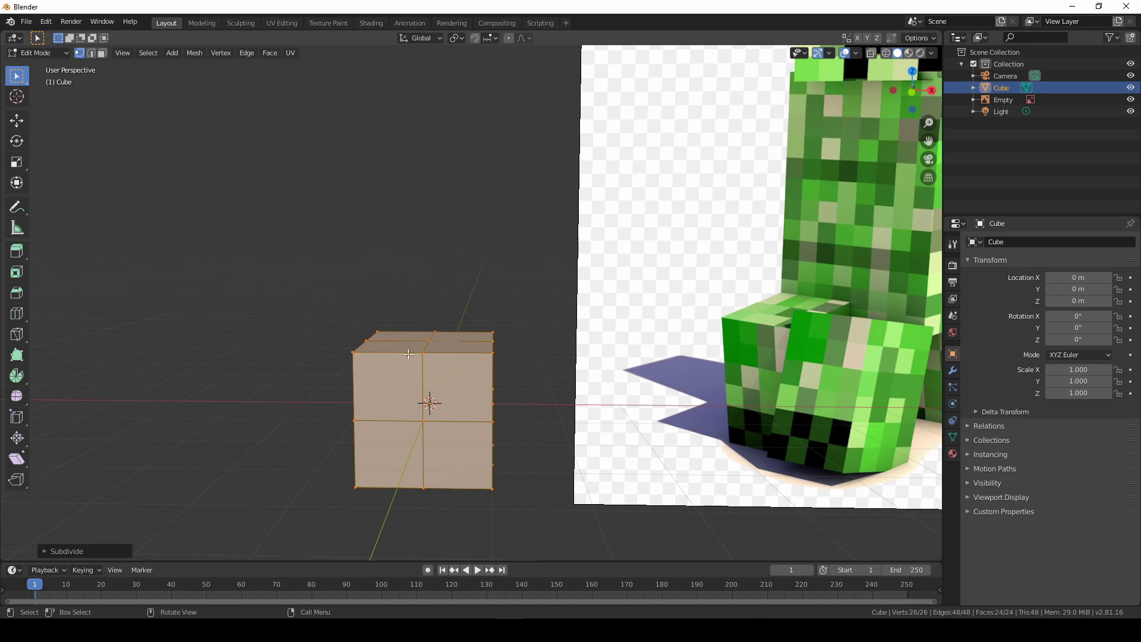
{"action": "right_click", "coordinate": [409, 376]}
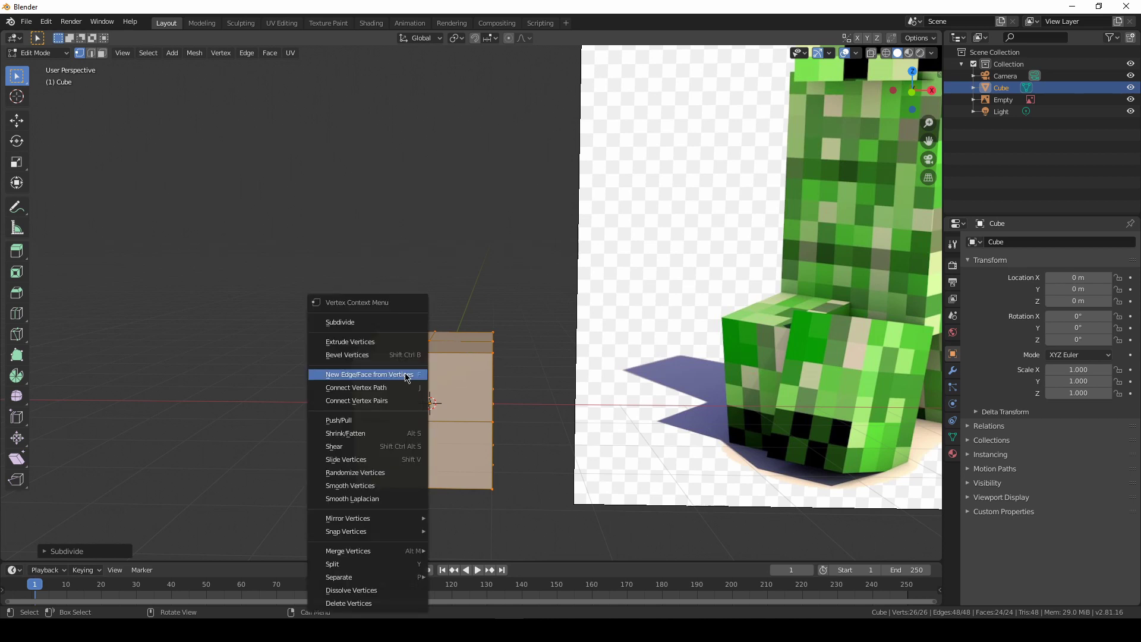
{"action": "left_click", "coordinate": [409, 324]}
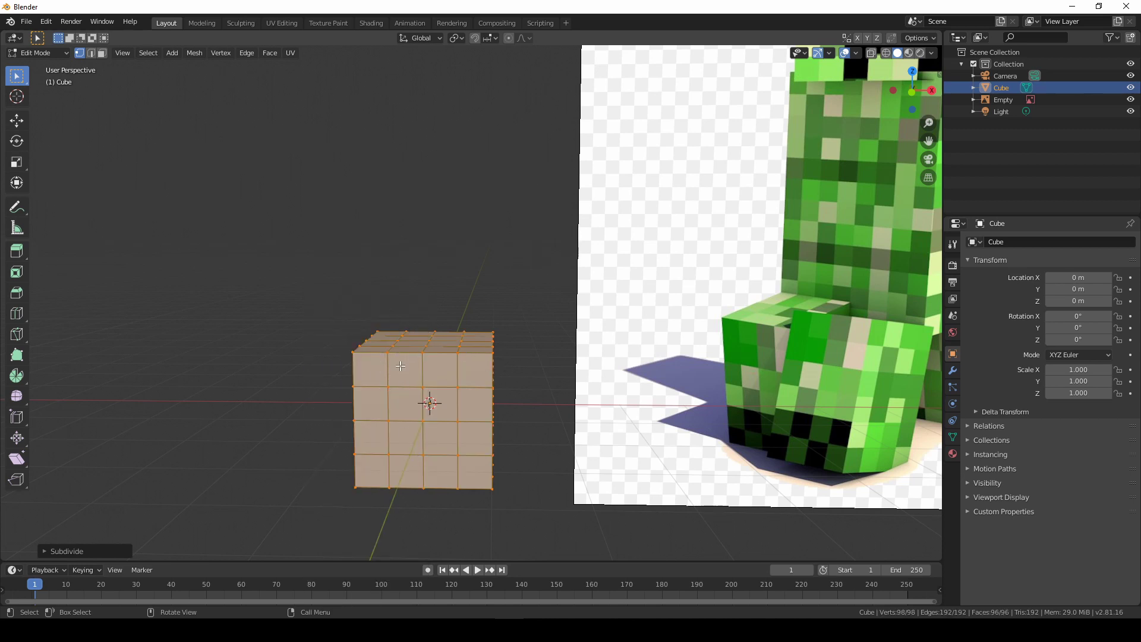
{"action": "right_click", "coordinate": [401, 366]}
{"action": "left_click", "coordinate": [397, 323]}
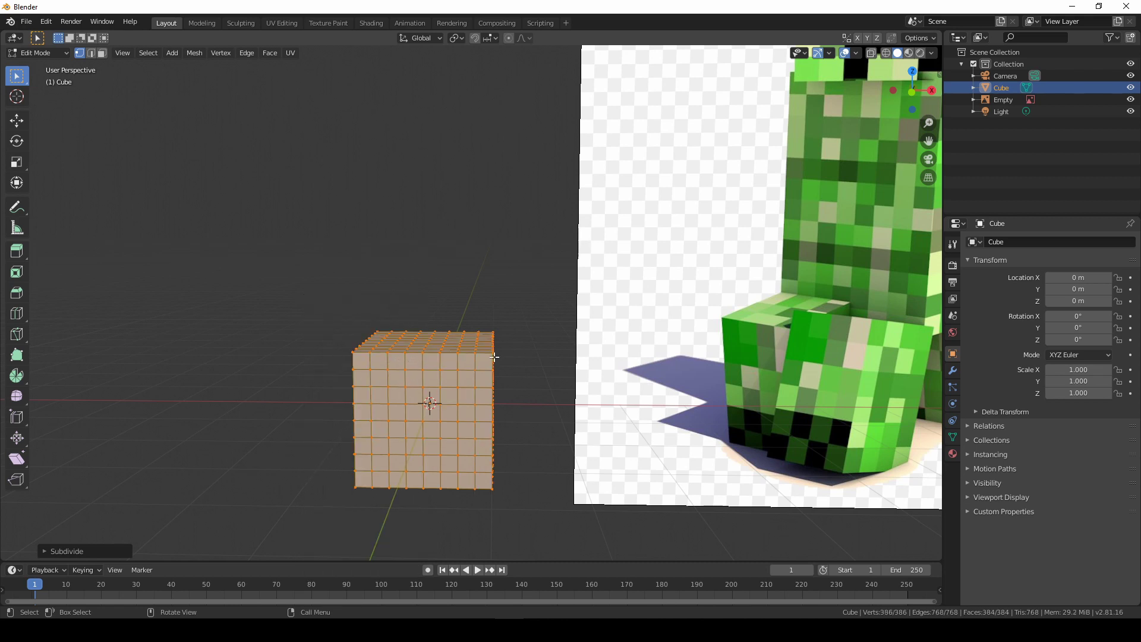
{"action": "key", "text": "Tab"}
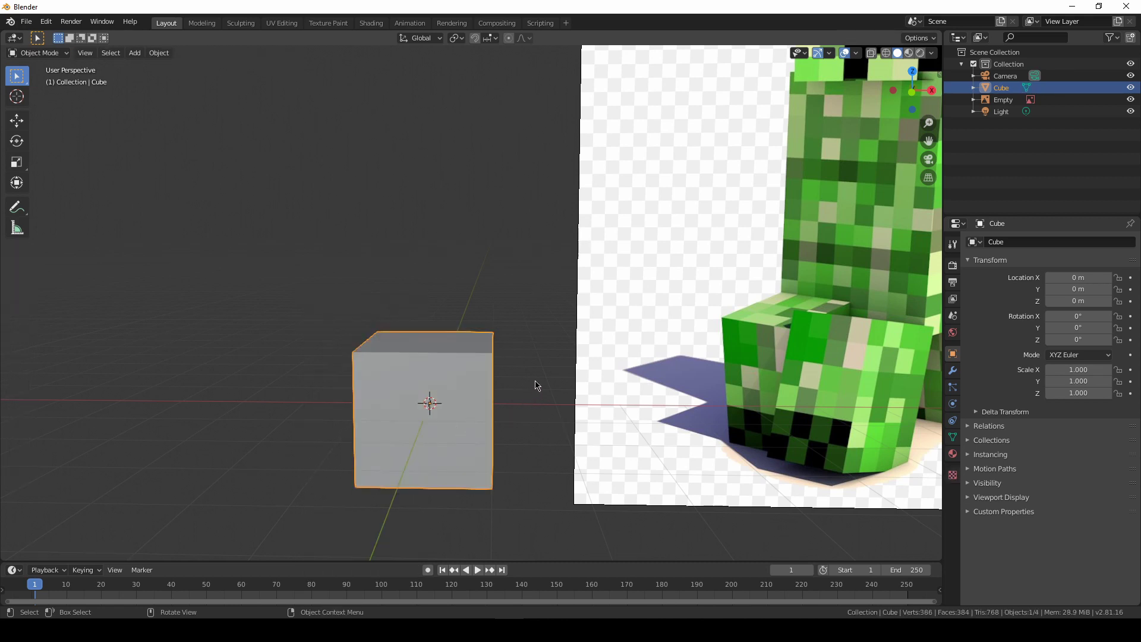
Step: Edit the cube's mesh, select one face on its front, and cycle through vertex and edge selection back to face selection
{"action": "scroll", "coordinate": [537, 379], "scroll_direction": "down", "scroll_amount": 4}
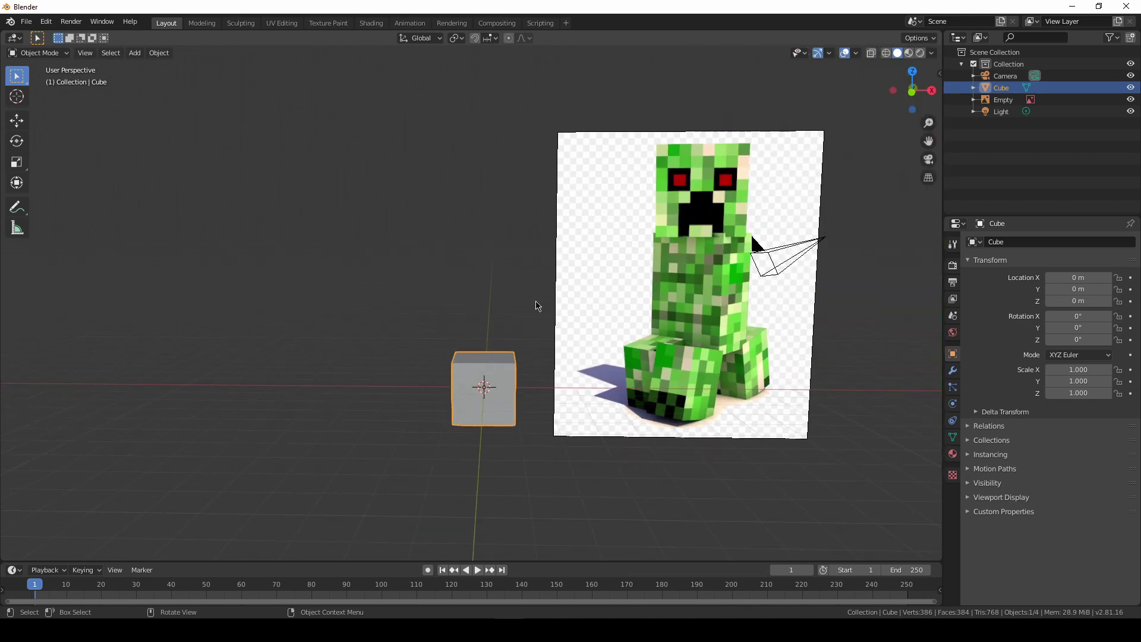
{"action": "mouse_move", "coordinate": [536, 307]}
{"action": "middle_mouse_down"}
{"action": "mouse_move", "coordinate": [518, 327]}
{"action": "mouse_move", "coordinate": [447, 309]}
{"action": "mouse_move", "coordinate": [519, 315]}
{"action": "mouse_move", "coordinate": [535, 287]}
{"action": "middle_mouse_up"}
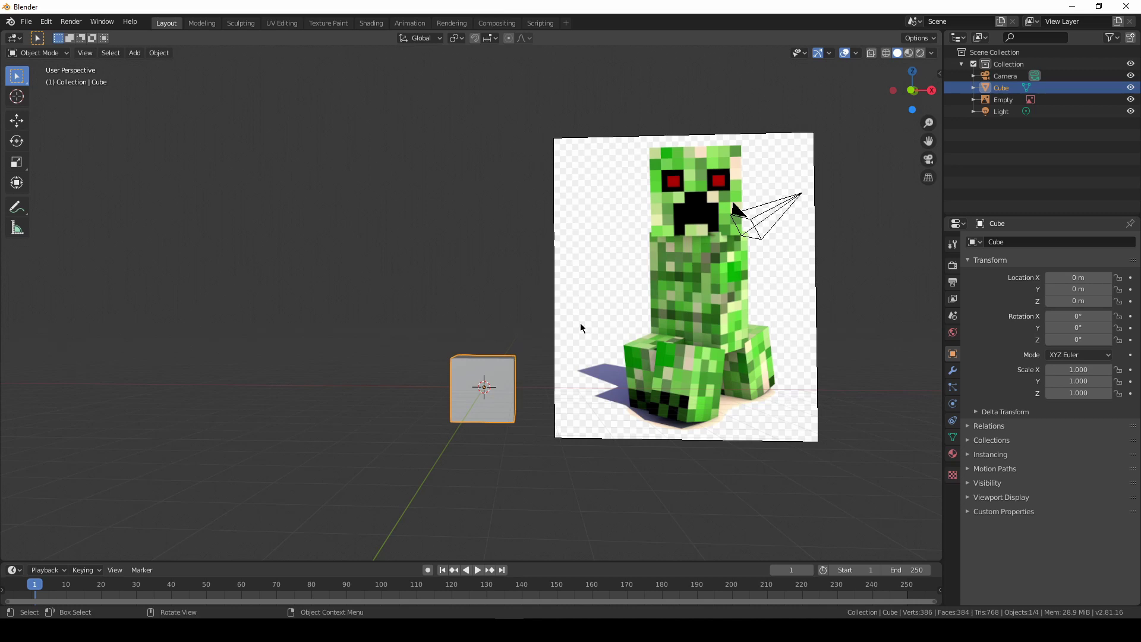
{"action": "scroll", "coordinate": [509, 374], "scroll_direction": "up", "scroll_amount": 4}
{"action": "key", "text": "Tab"}
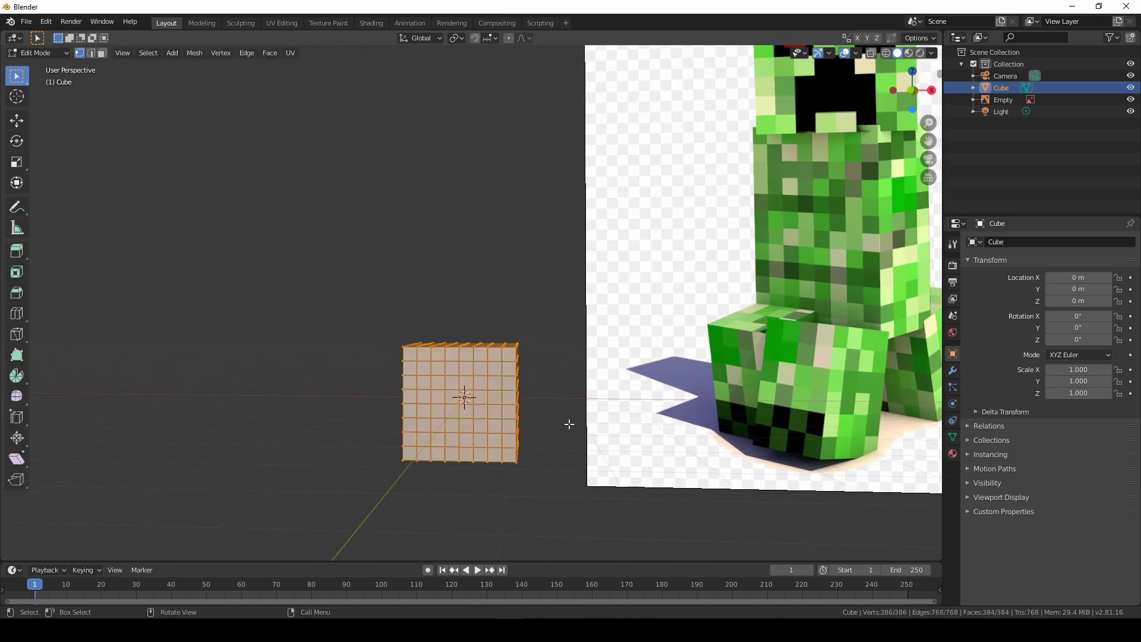
{"action": "left_click", "coordinate": [102, 54]}
{"action": "left_click", "coordinate": [493, 410]}
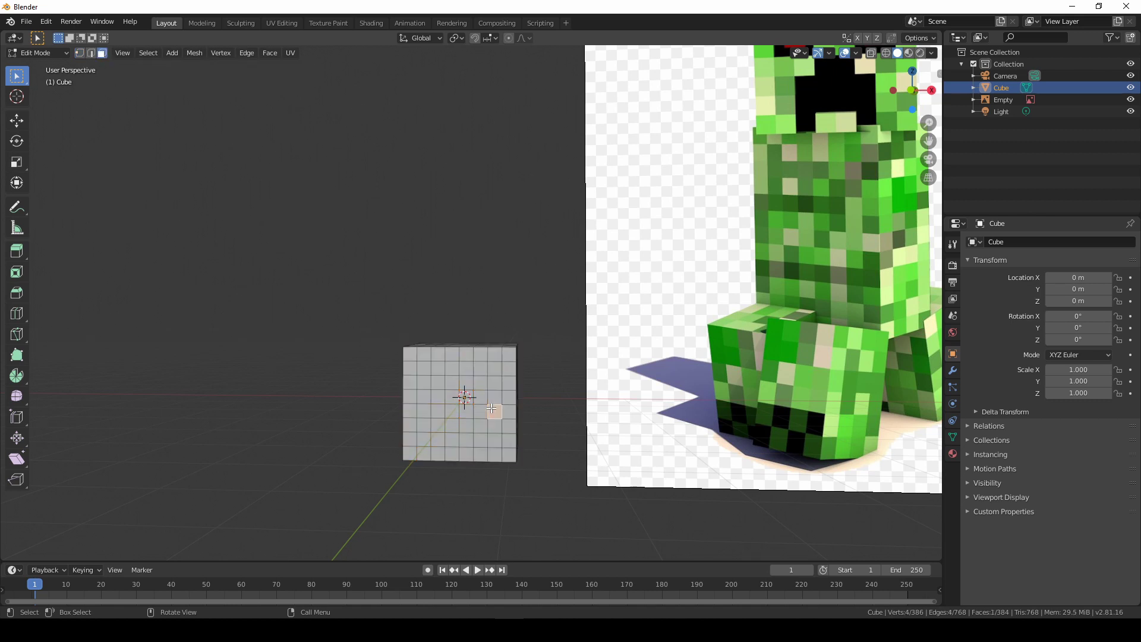
{"action": "key", "text": "1"}
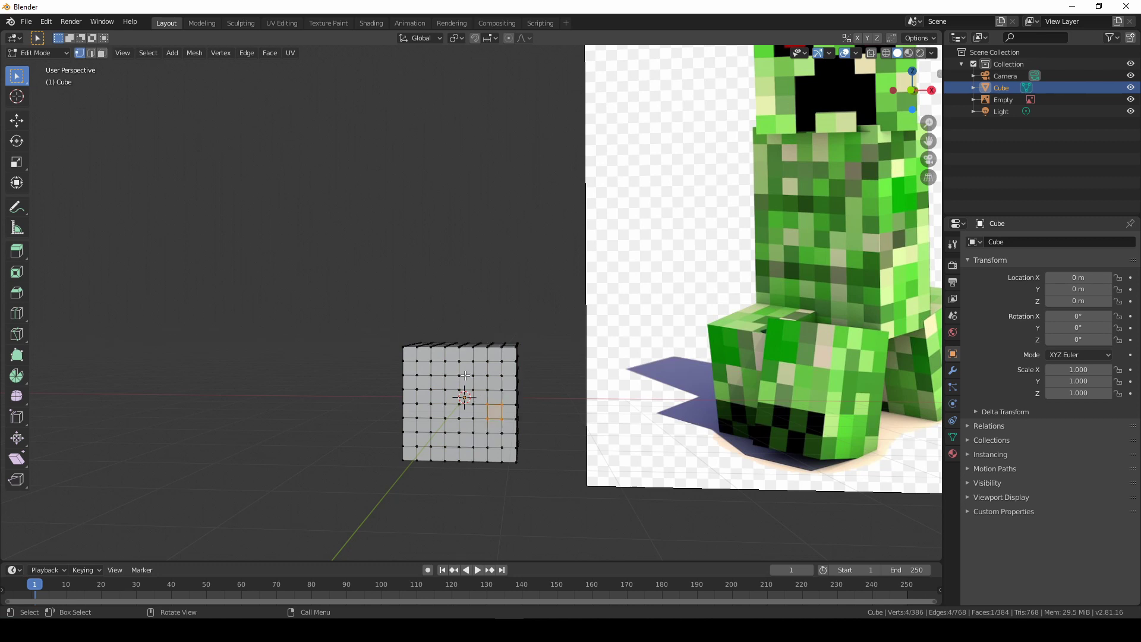
{"action": "key", "text": "2"}
{"action": "key", "text": "3"}
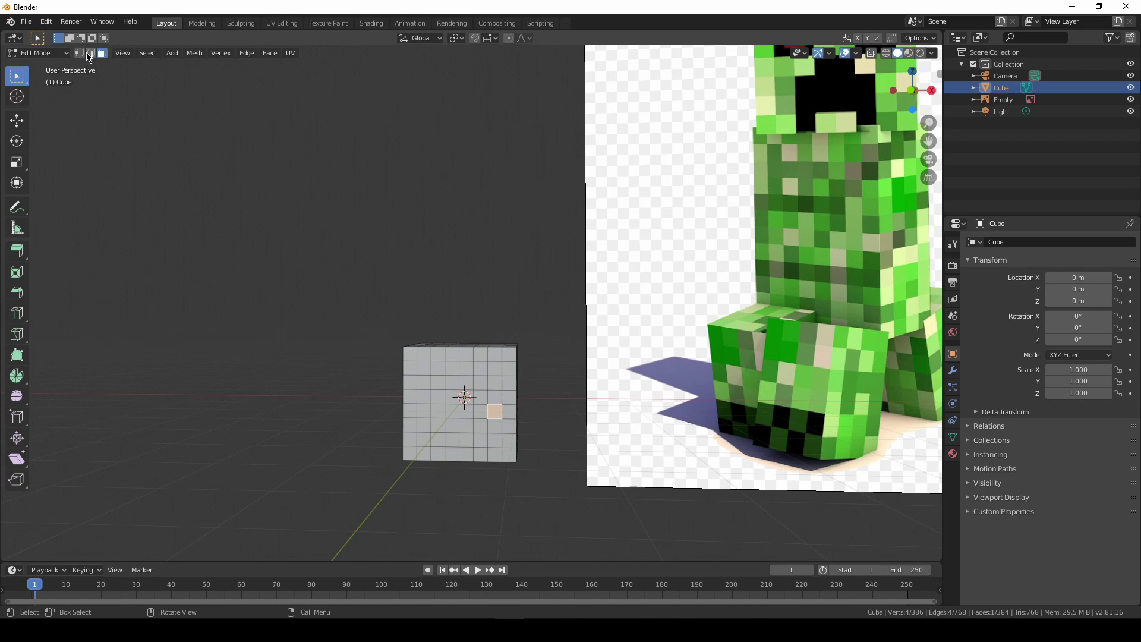
Step: Leave Edit Mode and move the creeper reference image down and toward the cube so the creeper's head sits beside it
{"action": "middle_click_drag", "start_coordinate": [482, 418], "coordinate": [492, 274]}
{"action": "key", "text": "Tab"}
{"action": "left_click", "coordinate": [693, 186]}
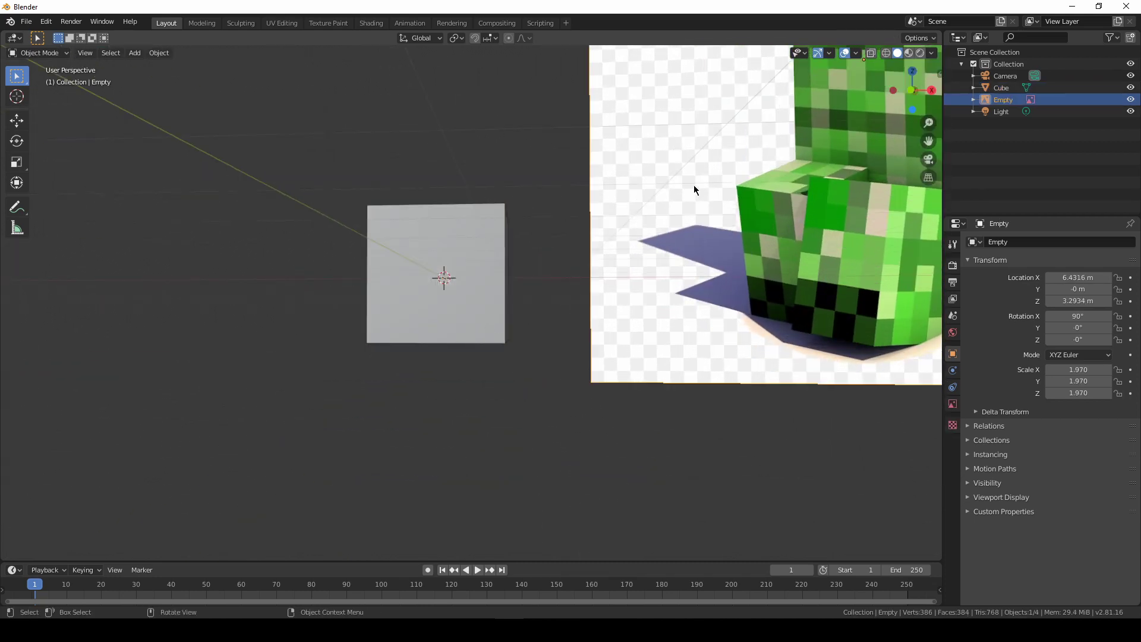
{"action": "key", "text": "g"}
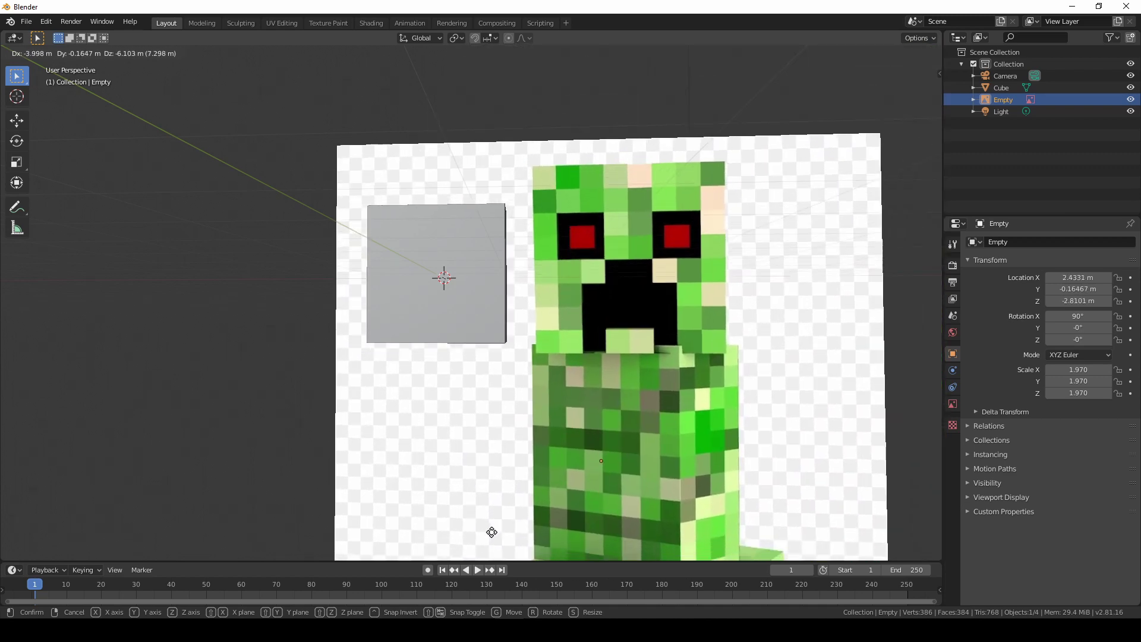
{"action": "left_click", "coordinate": [506, 558]}
{"action": "middle_click_drag", "start_coordinate": [554, 347], "coordinate": [558, 297]}
Step: Return to editing the cube's mesh and rename its existing material as crepper
{"action": "left_click", "coordinate": [473, 262]}
{"action": "key", "text": "Tab"}
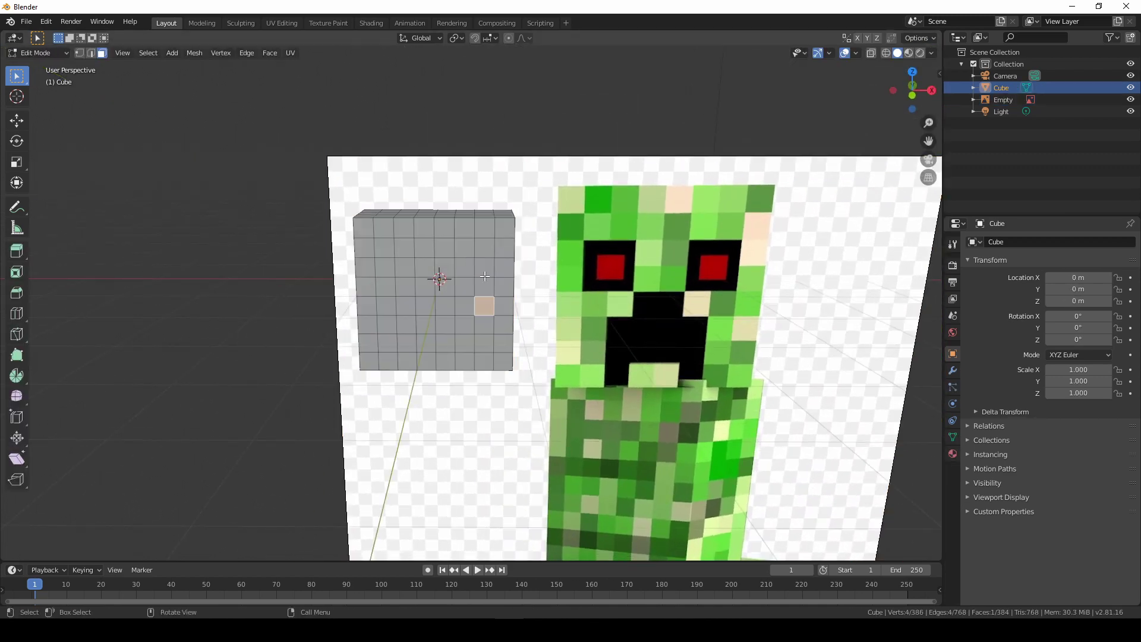
{"action": "middle_click_drag", "start_coordinate": [471, 268], "coordinate": [541, 273]}
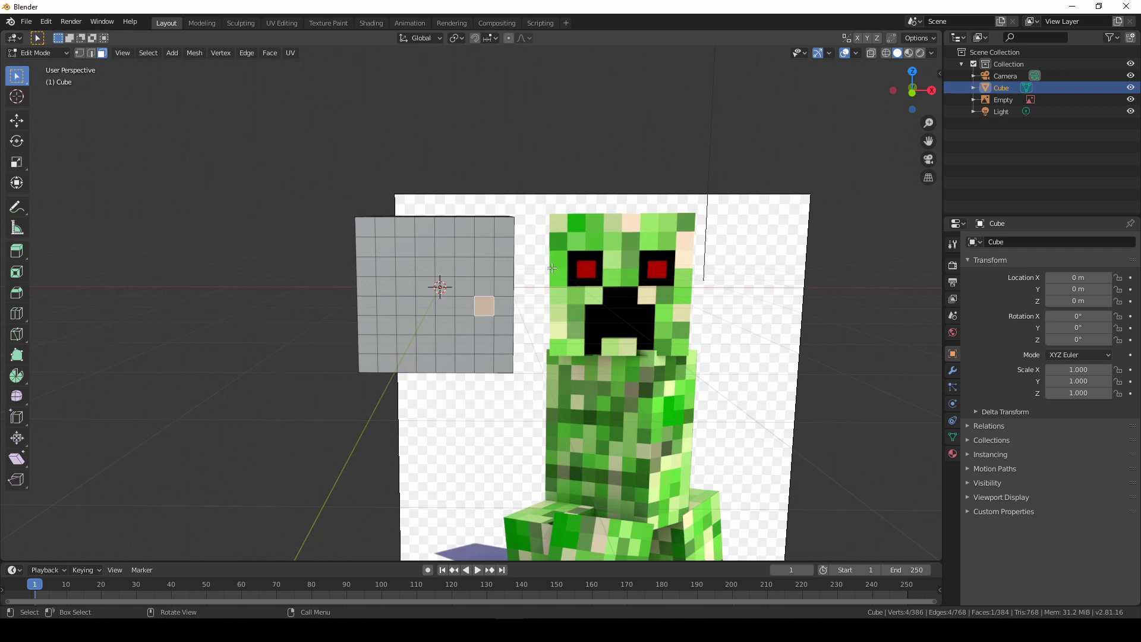
{"action": "left_click", "coordinate": [953, 454]}
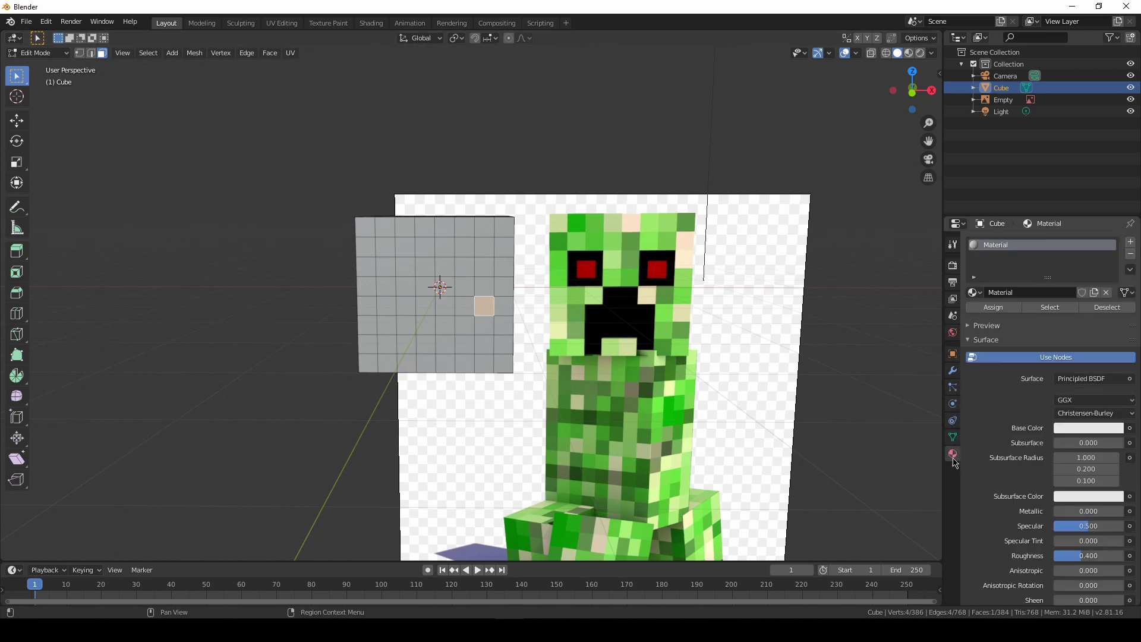
{"action": "double_click", "coordinate": [1004, 245]}
{"action": "type", "text": "crepper"}
{"action": "key", "text": "Return"}
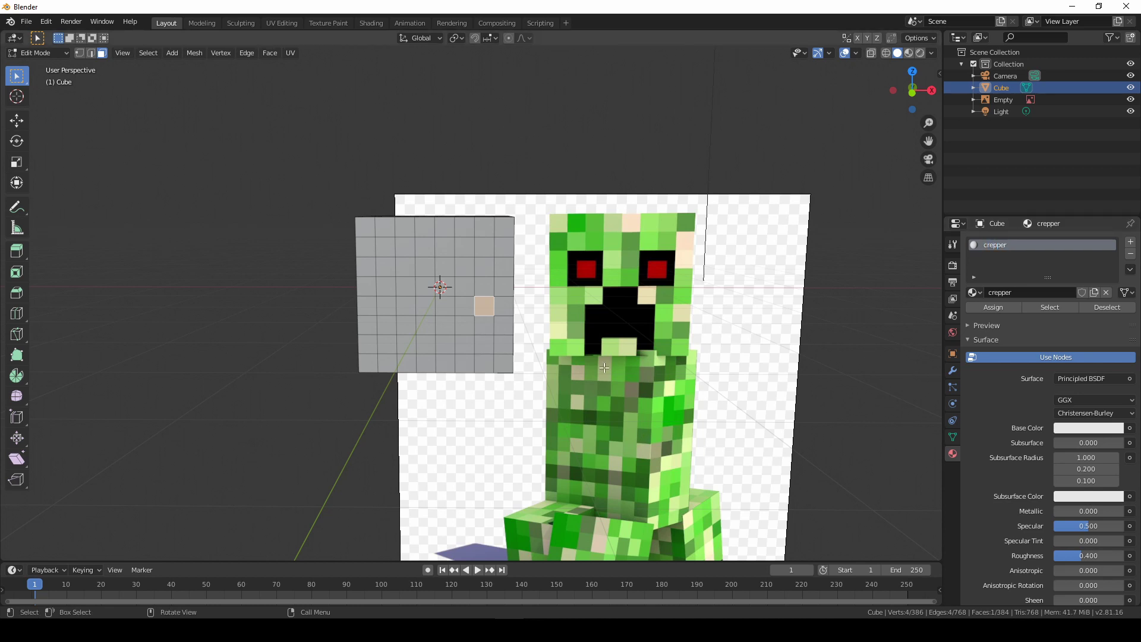
Step: Set the crepper material's base color to a light green sampled from the reference creeper's body, and show the viewport in Material Preview shading
{"action": "left_click", "coordinate": [1120, 428]}
{"action": "left_click", "coordinate": [1110, 375]}
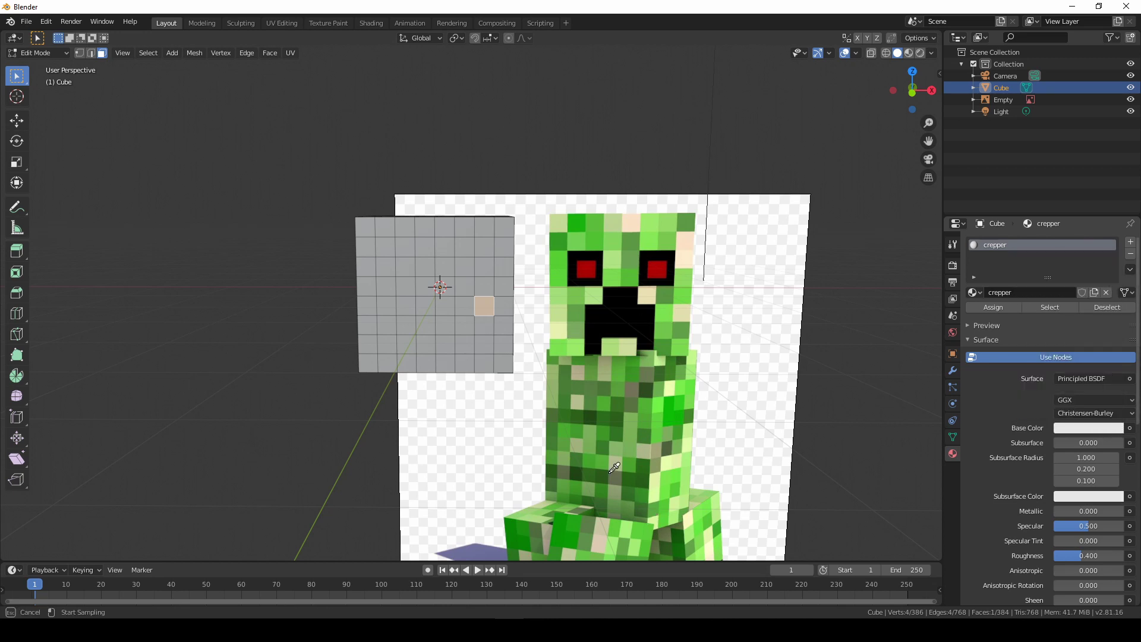
{"action": "left_click", "coordinate": [635, 428]}
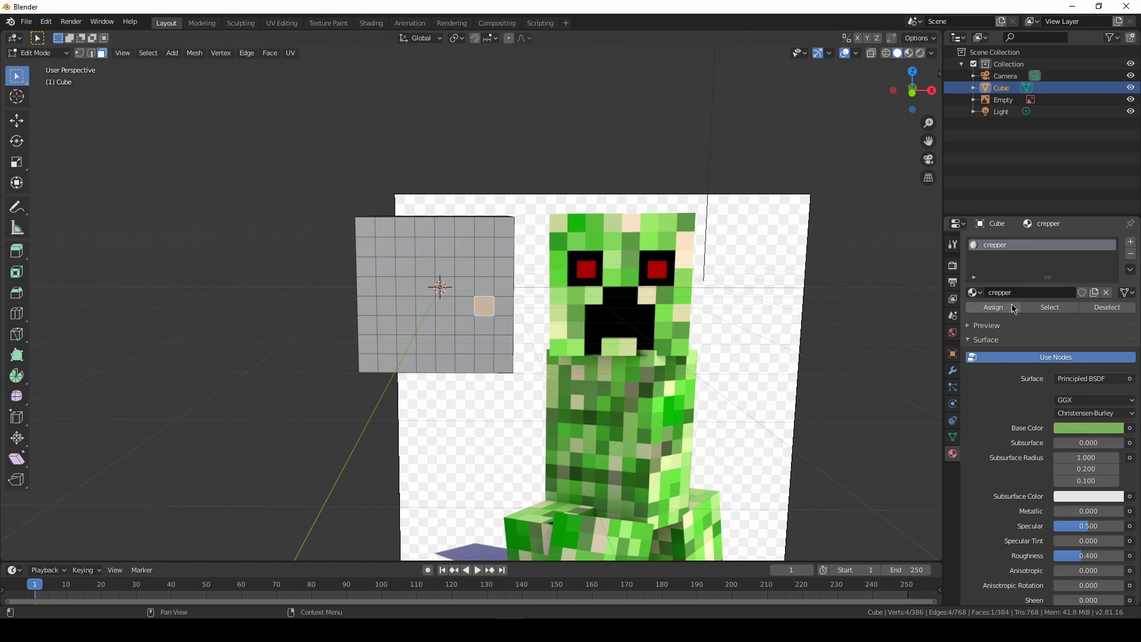
{"action": "left_click", "coordinate": [909, 54]}
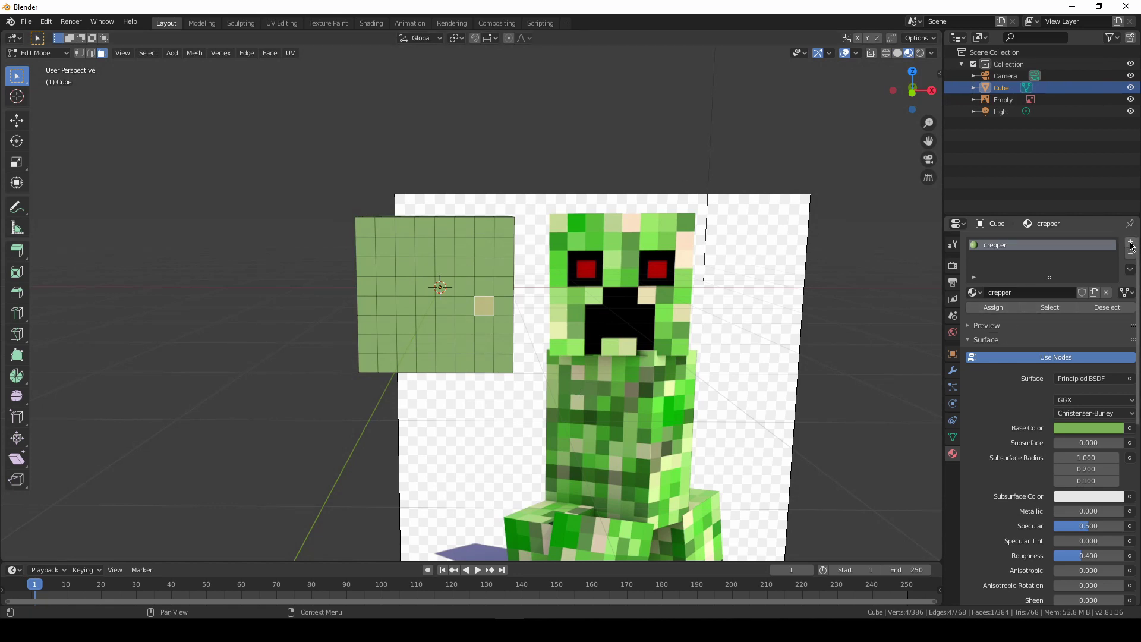
Step: Add a second material to the cube and name it creeper2
{"action": "left_click", "coordinate": [1132, 244]}
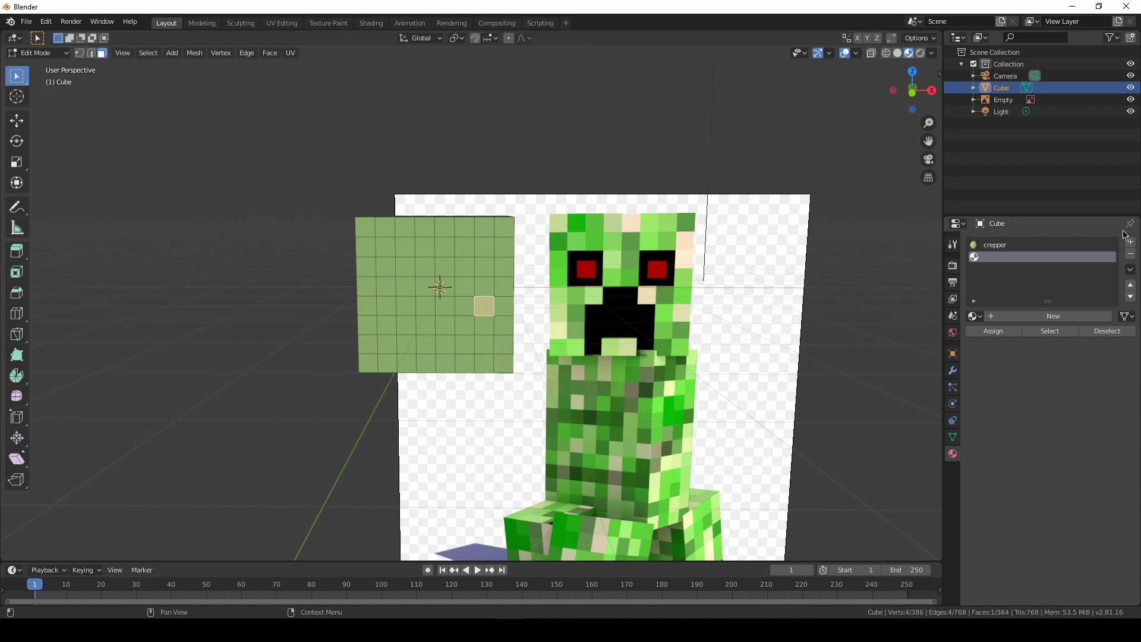
{"action": "left_click", "coordinate": [1054, 315]}
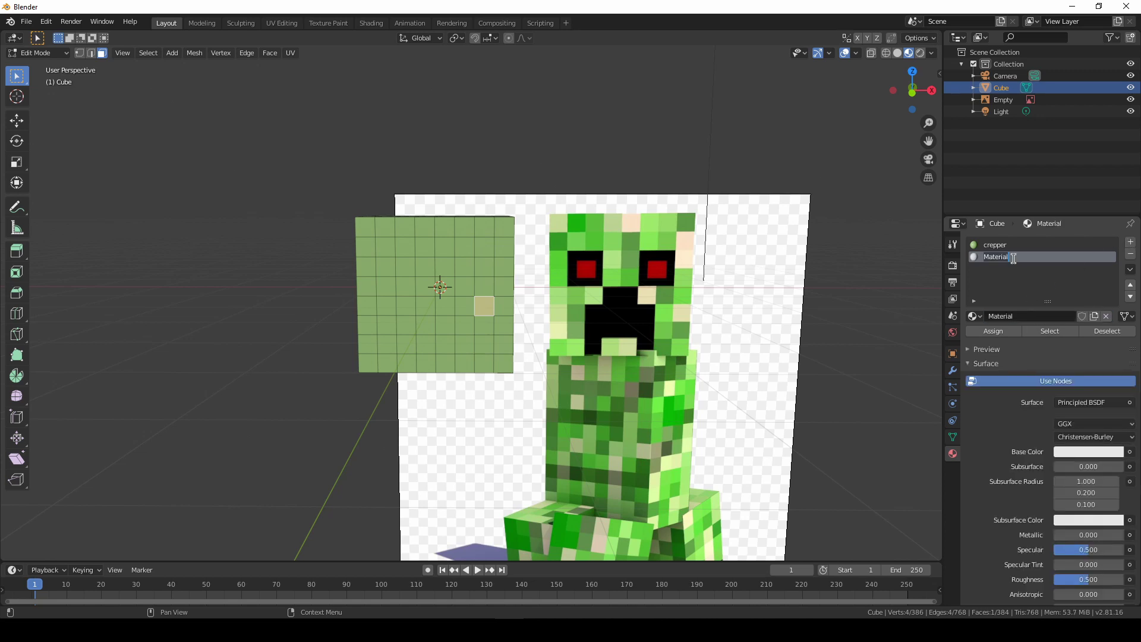
{"action": "type", "text": "creeper2"}
{"action": "key", "text": "Return"}
Step: Set creeper2's base color to a darker green sampled from the reference creeper's face, and assign the material to the selected front face
{"action": "left_click", "coordinate": [1070, 453]}
{"action": "left_click", "coordinate": [1113, 399]}
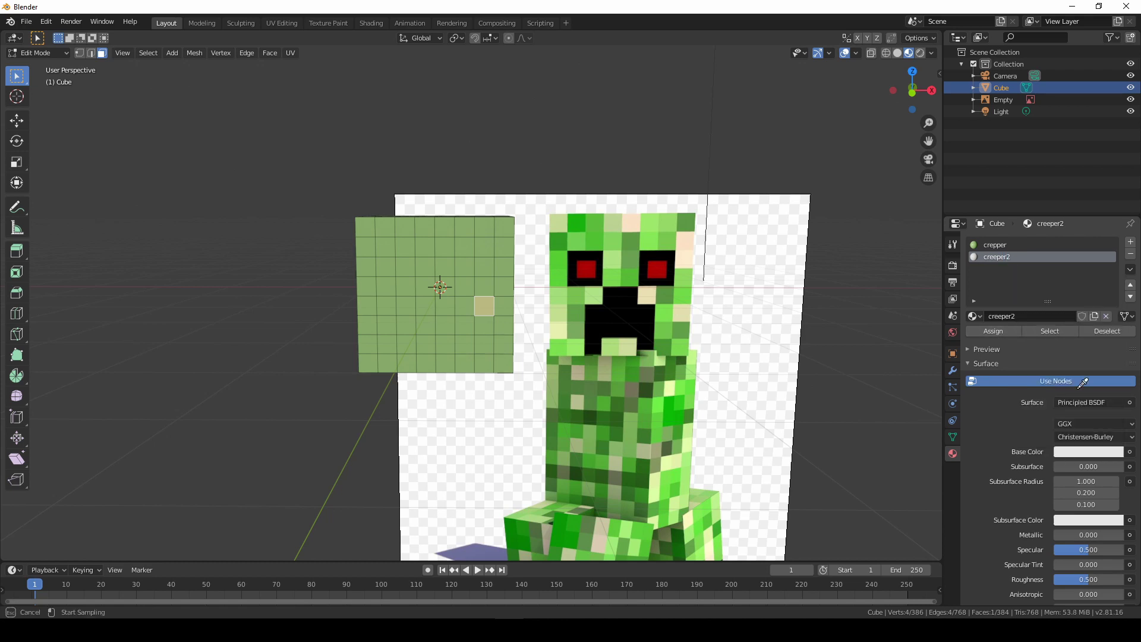
{"action": "left_click", "coordinate": [672, 339]}
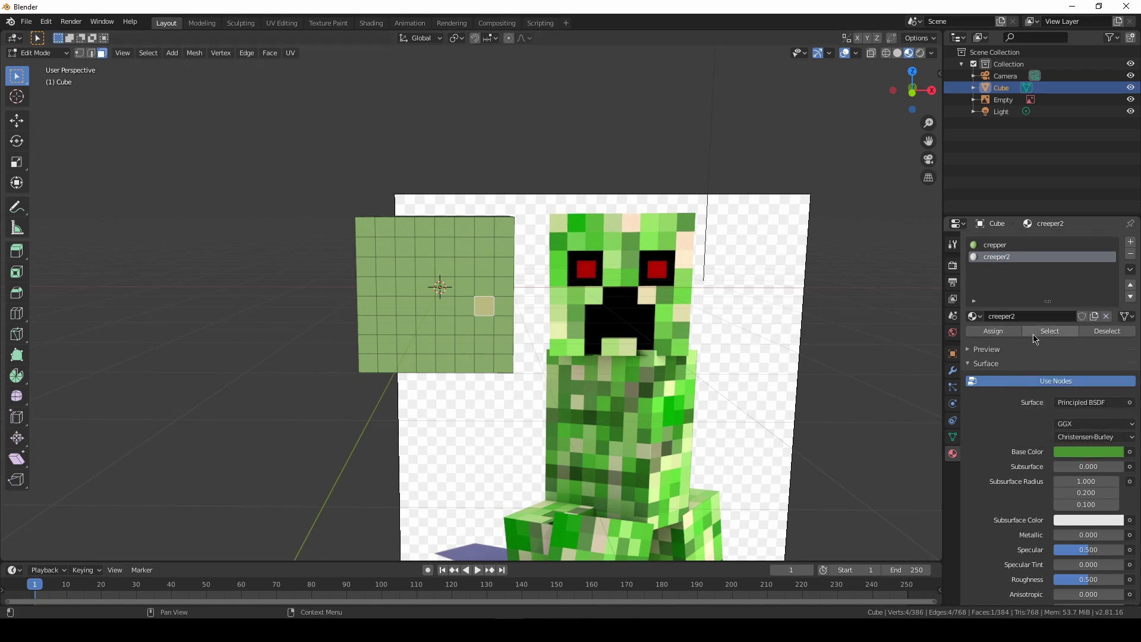
{"action": "left_click", "coordinate": [1014, 337]}
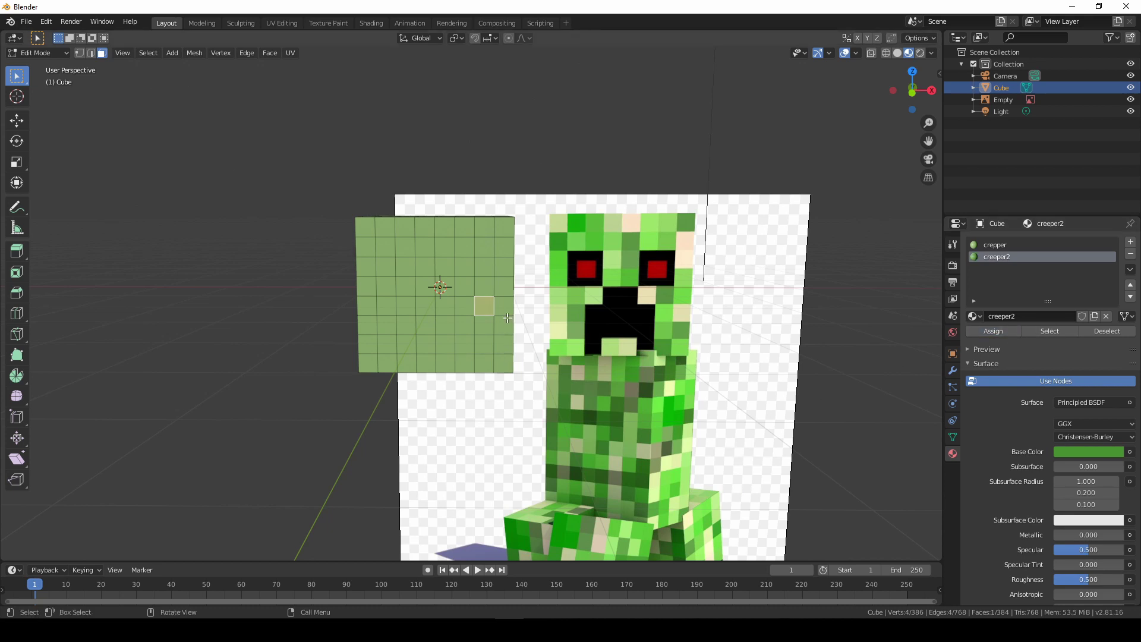
Step: Select a face at the edge of the cube's front, and add a third material named creeper3
{"action": "left_click", "coordinate": [504, 267]}
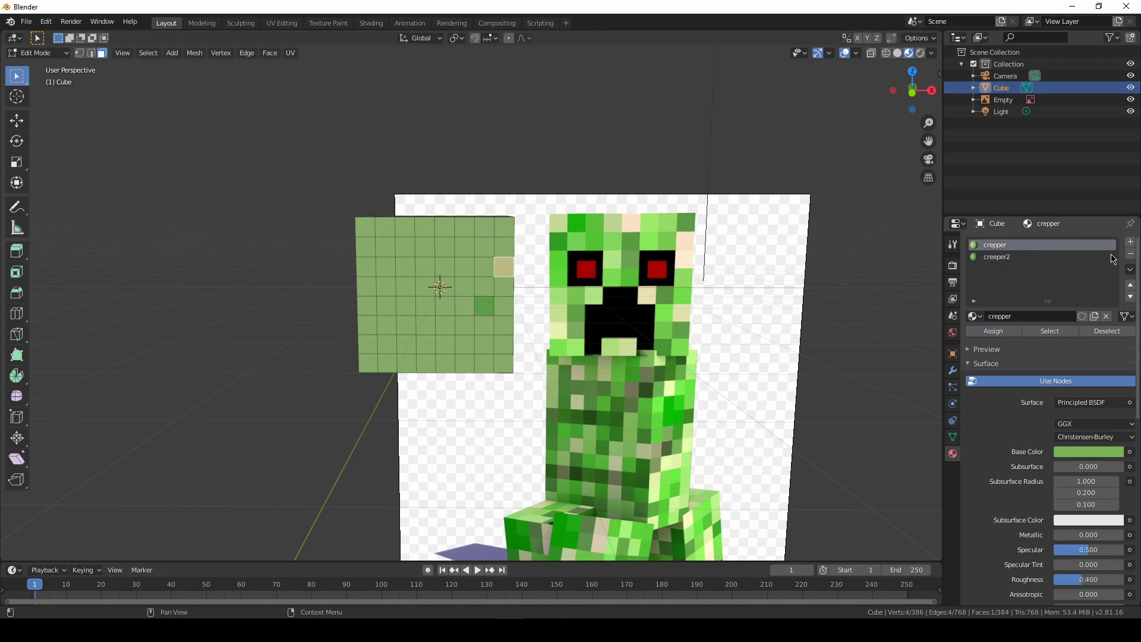
{"action": "left_click", "coordinate": [1047, 258]}
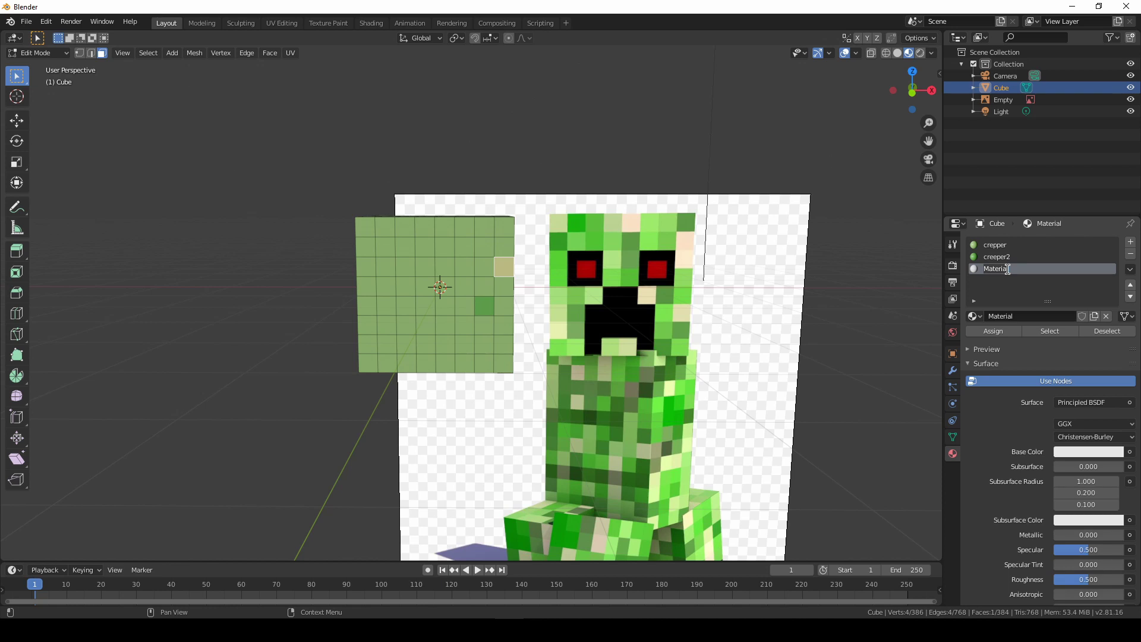
{"action": "type", "text": "creeper3"}
{"action": "key", "text": "Return"}
Step: Set creeper3's base color to a pale yellow sampled from the side of the reference creeper's face
{"action": "left_click", "coordinate": [1096, 458]}
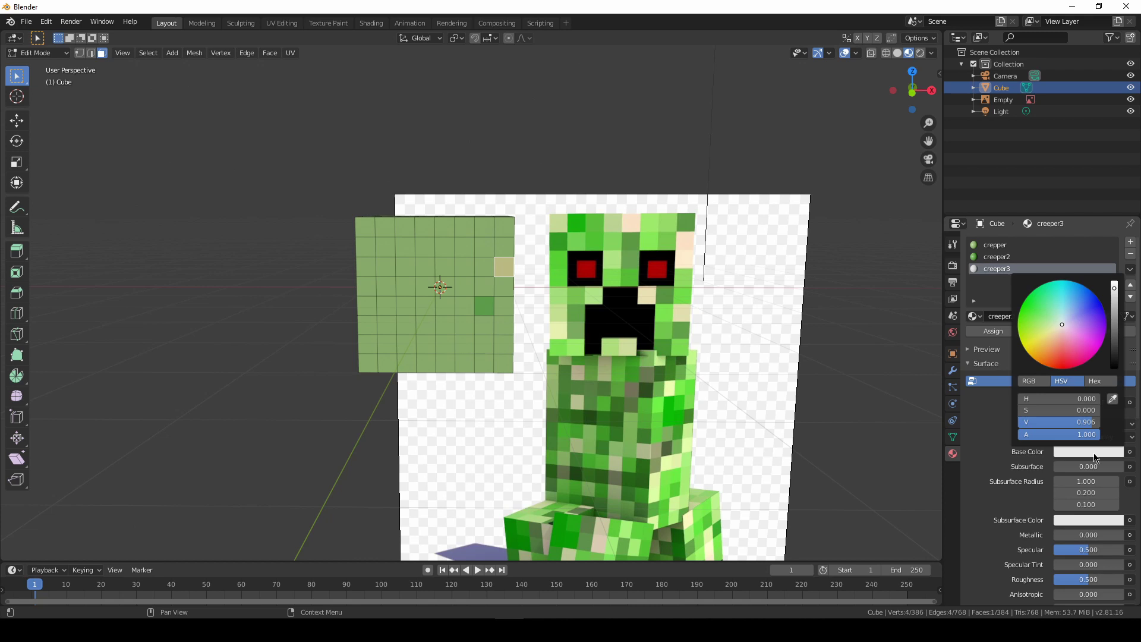
{"action": "left_click", "coordinate": [1112, 399]}
{"action": "left_click", "coordinate": [687, 308]}
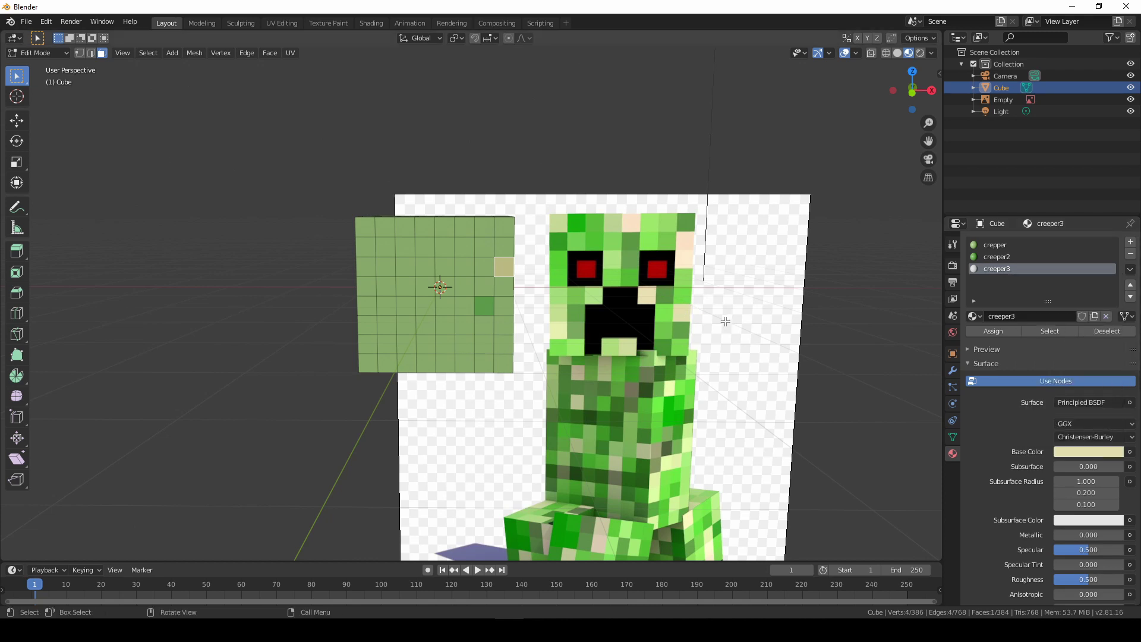
Step: Add a fourth material to the cube and name it creeper4
{"action": "left_click", "coordinate": [1132, 245]}
{"action": "left_click", "coordinate": [1046, 316]}
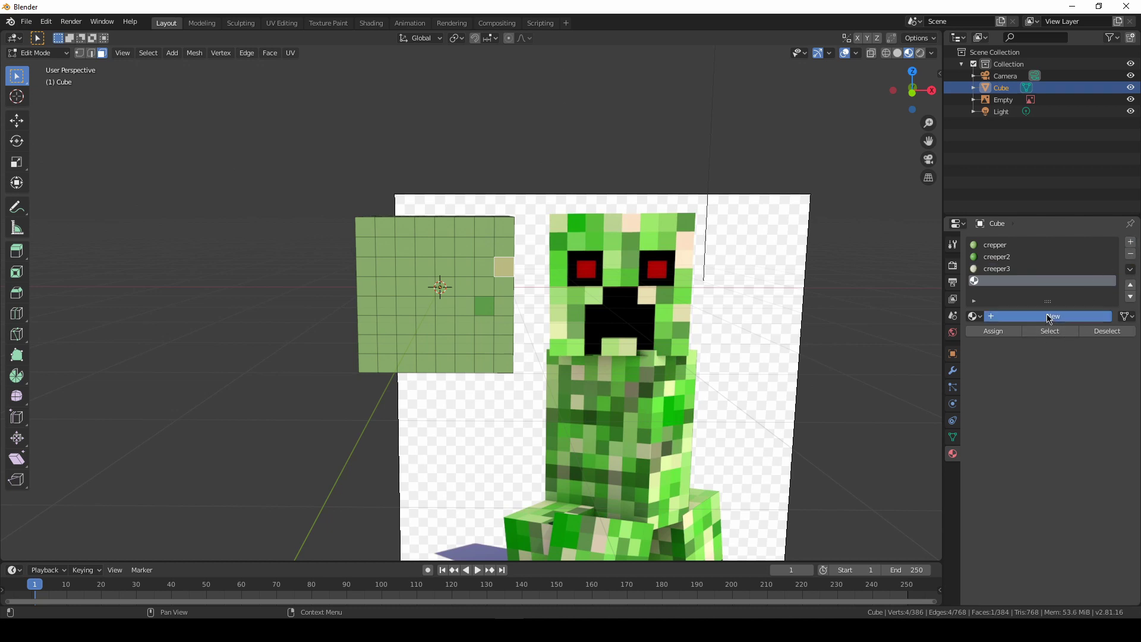
{"action": "double_click", "coordinate": [1006, 283]}
{"action": "type", "text": "c"}
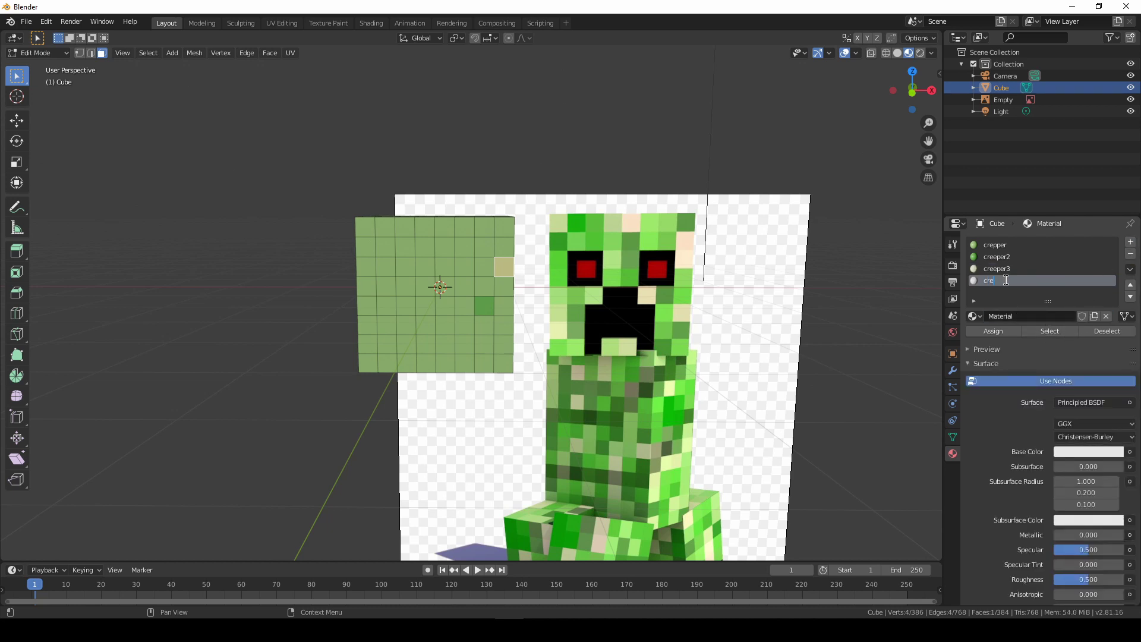
{"action": "type", "text": "reeper4"}
{"action": "key", "text": "Return"}
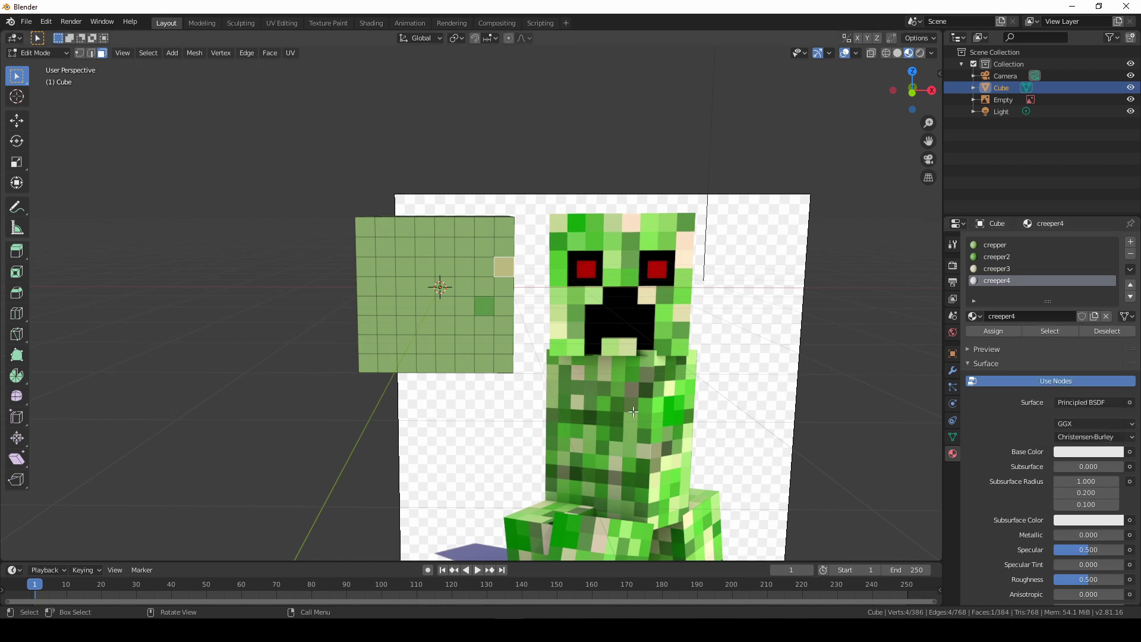
Step: Set creeper4's base color to a medium green sampled from the reference creeper's body, and clear the face selection
{"action": "left_click", "coordinate": [1089, 452]}
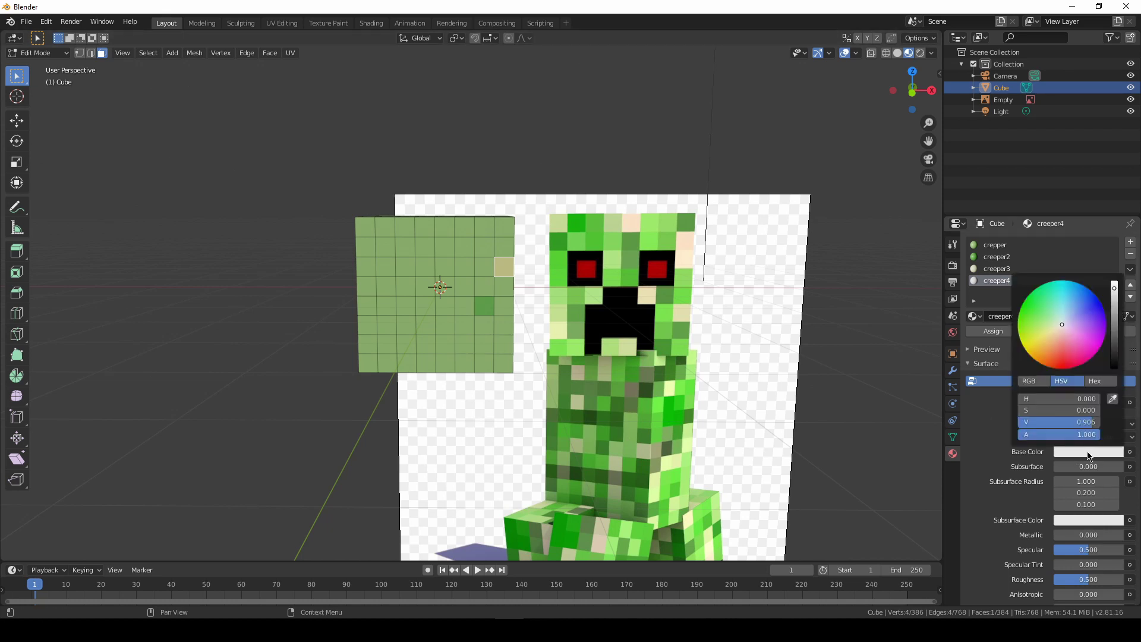
{"action": "left_click", "coordinate": [1113, 399]}
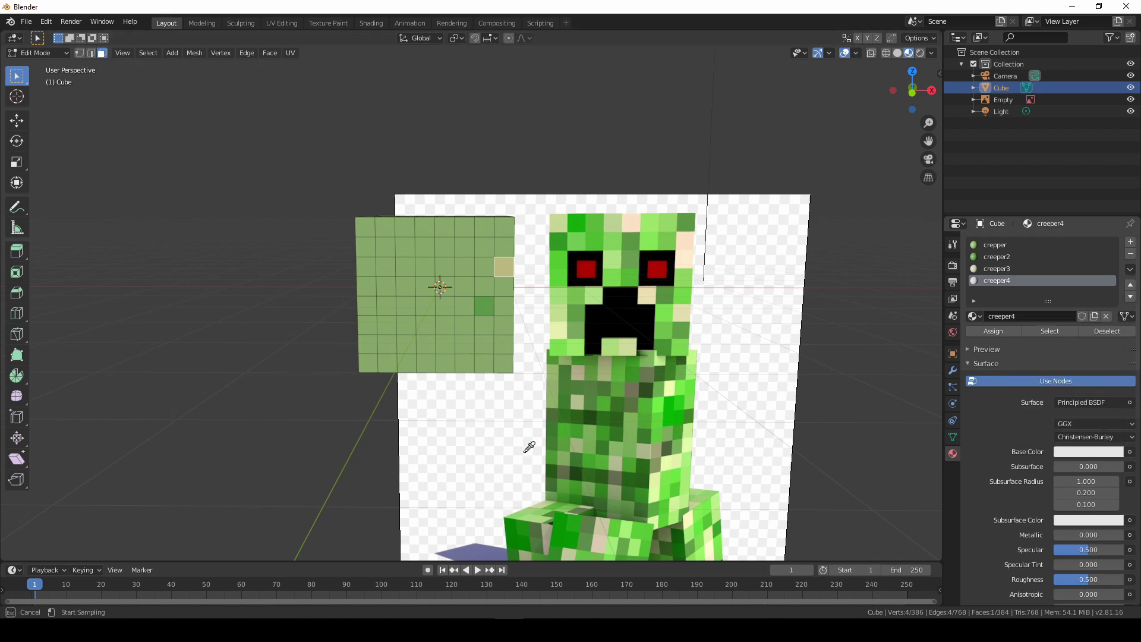
{"action": "left_click", "coordinate": [578, 433]}
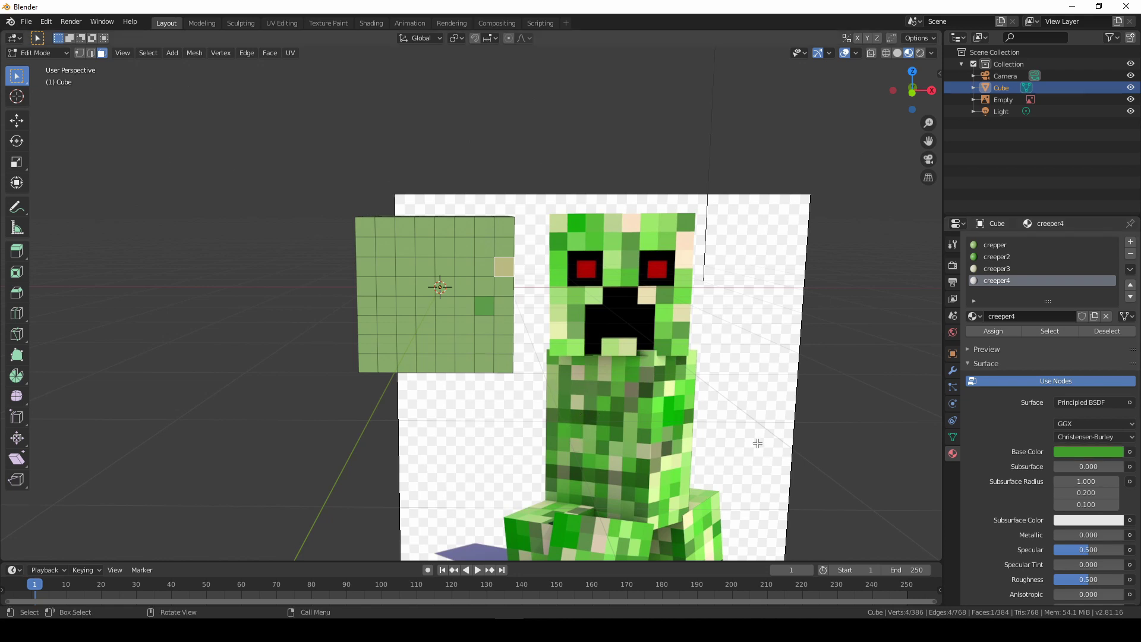
{"action": "left_click", "coordinate": [779, 382]}
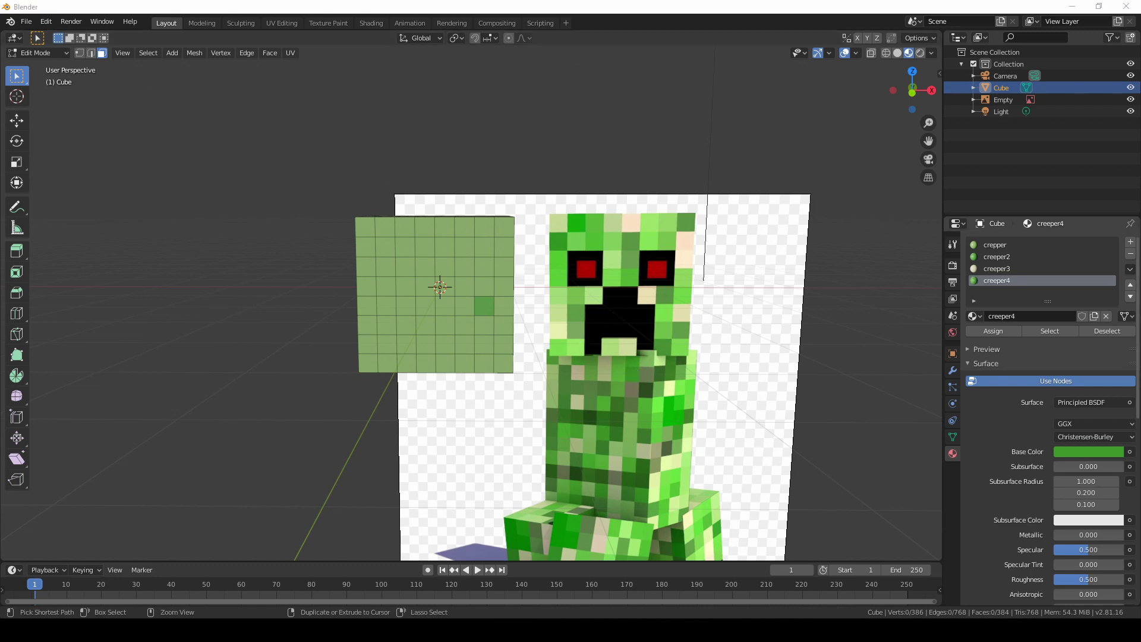
Step: Save the project as creeper.blend in the Desktop folder
{"action": "key", "text": "ctrl+s"}
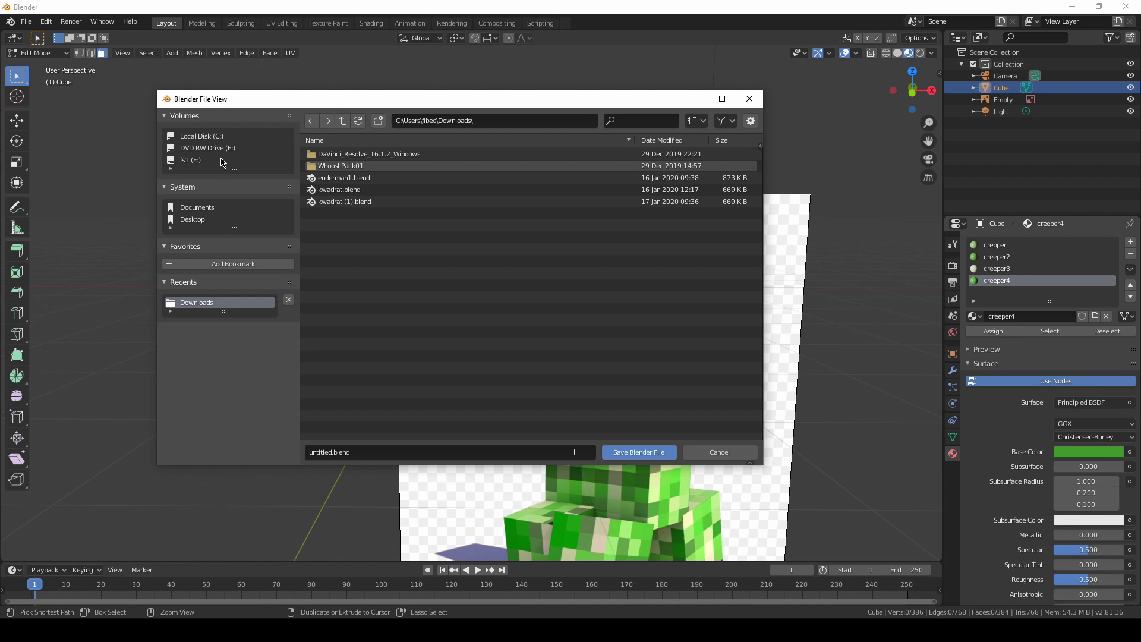
{"action": "left_click", "coordinate": [192, 220]}
{"action": "left_click", "coordinate": [192, 220]}
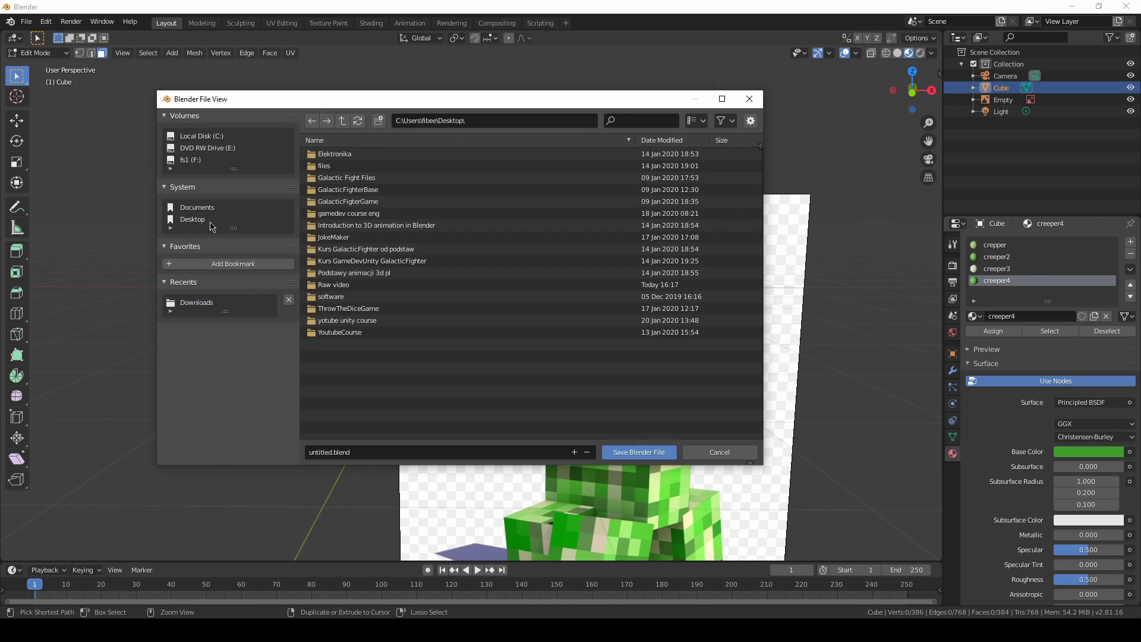
{"action": "left_click", "coordinate": [355, 451]}
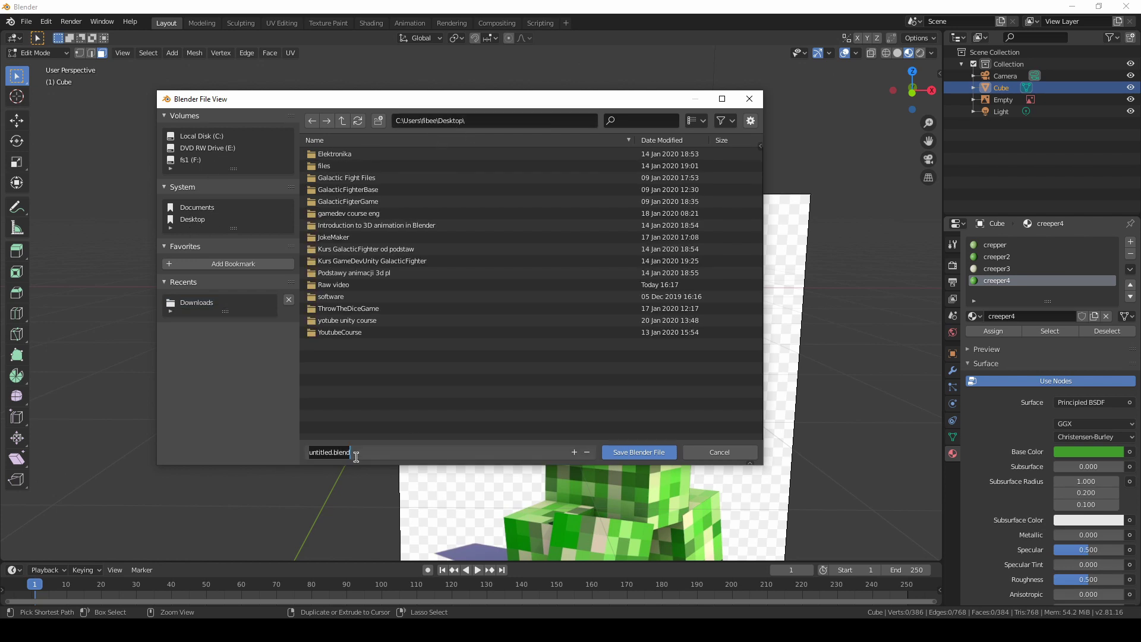
{"action": "type", "text": "creeper"}
{"action": "key", "text": "Return"}
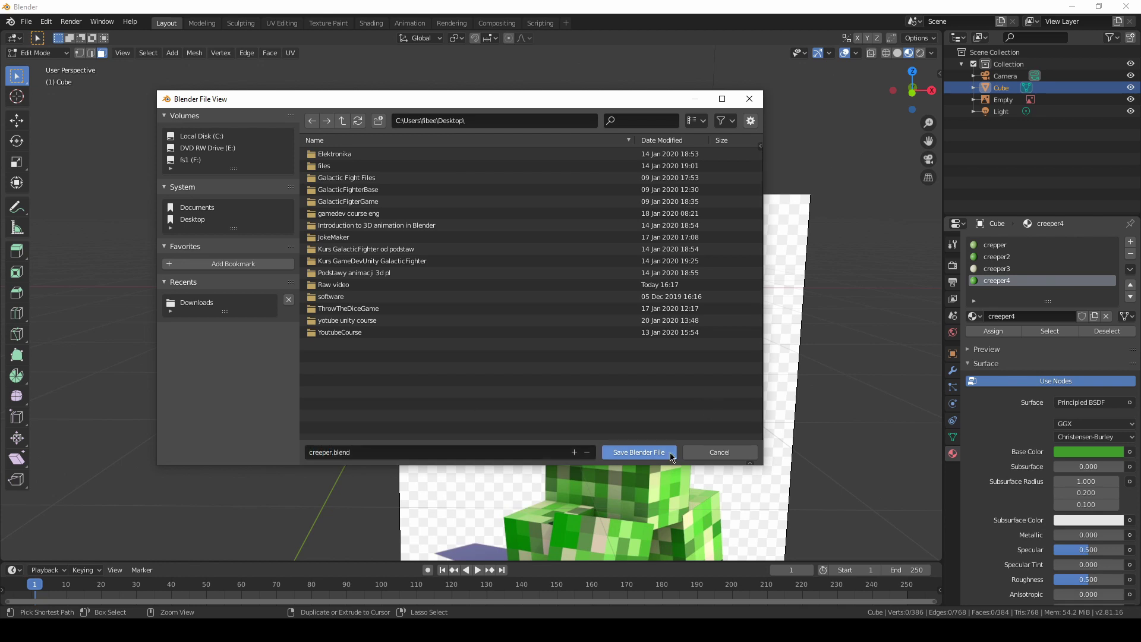
{"action": "left_click", "coordinate": [650, 452]}
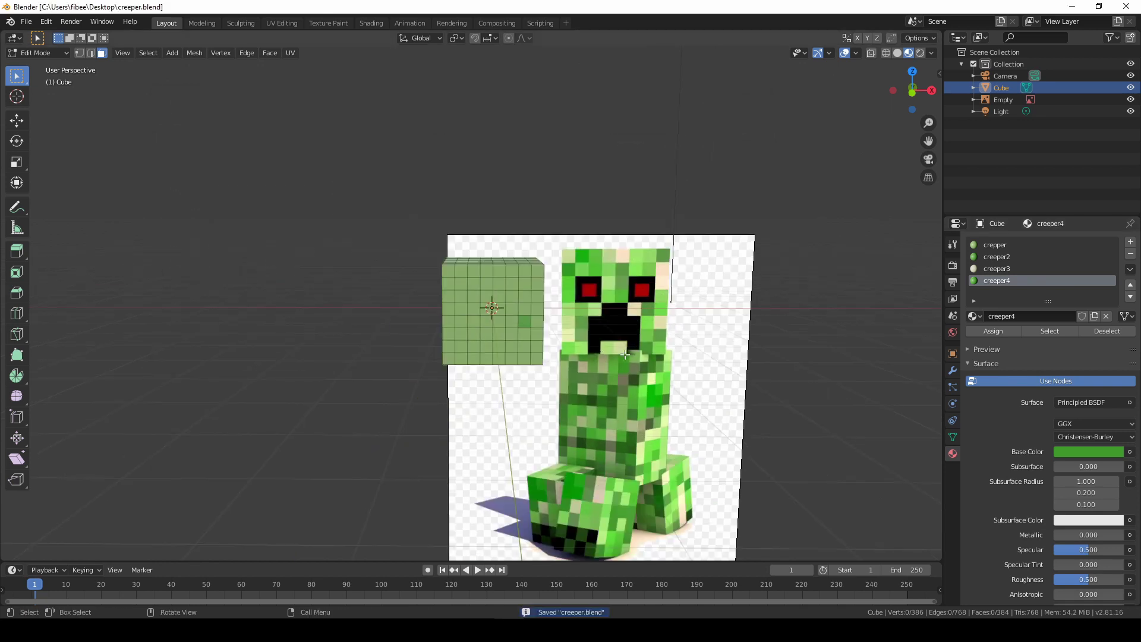
Step: Look through the crepper and creeper2 materials, and select a random set of the cube's faces with Select Random
{"action": "middle_click_drag", "start_coordinate": [625, 355], "coordinate": [547, 278]}
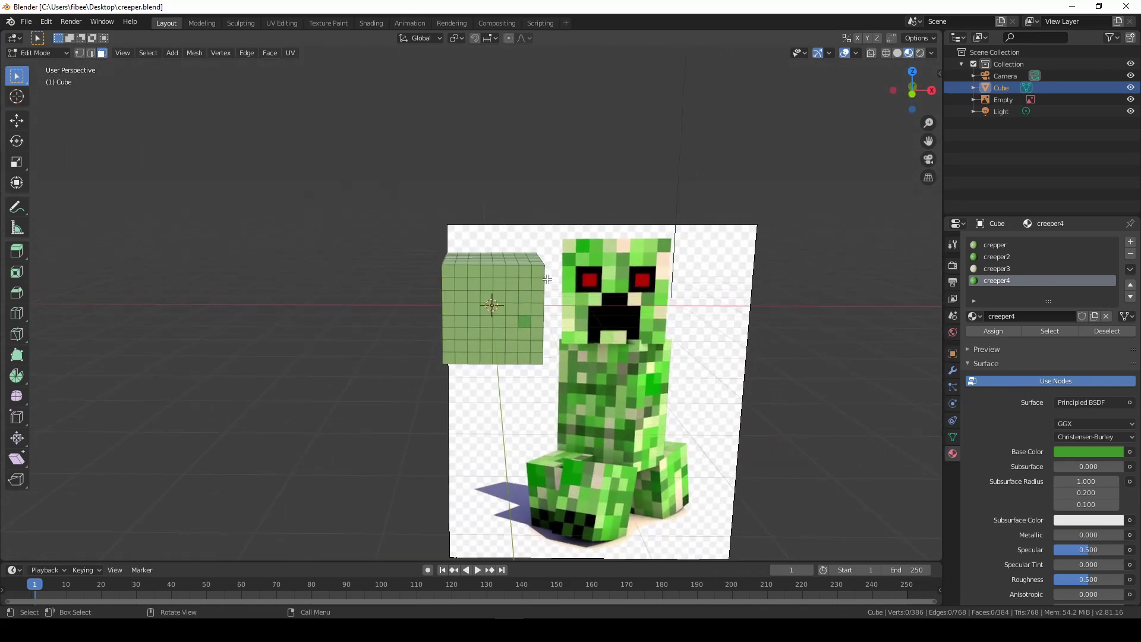
{"action": "left_click", "coordinate": [996, 247]}
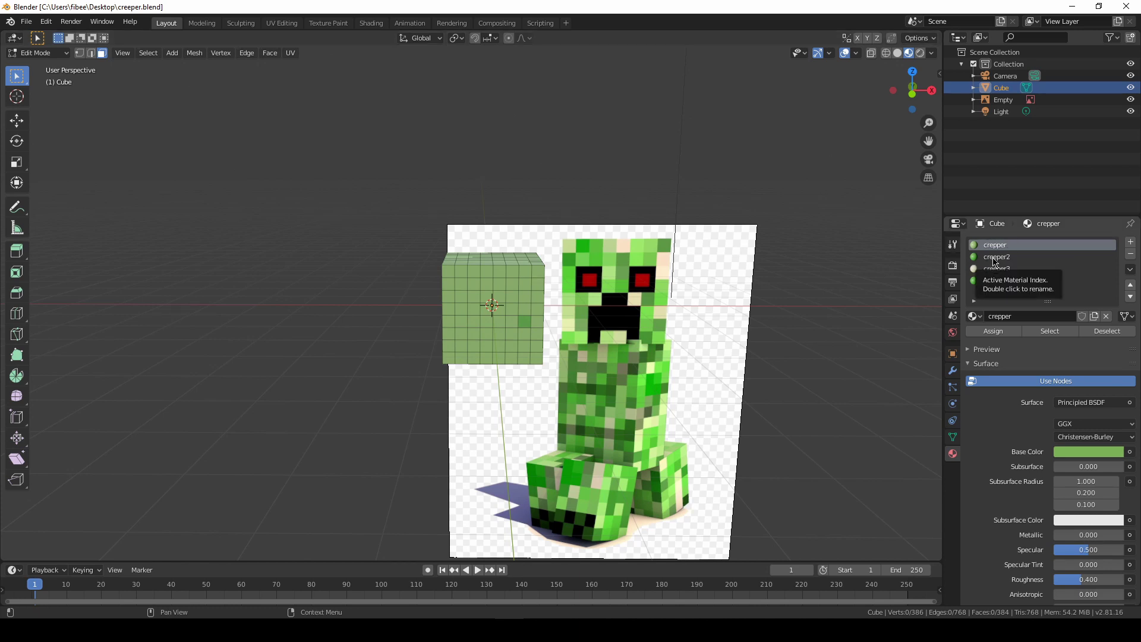
{"action": "left_click", "coordinate": [995, 257]}
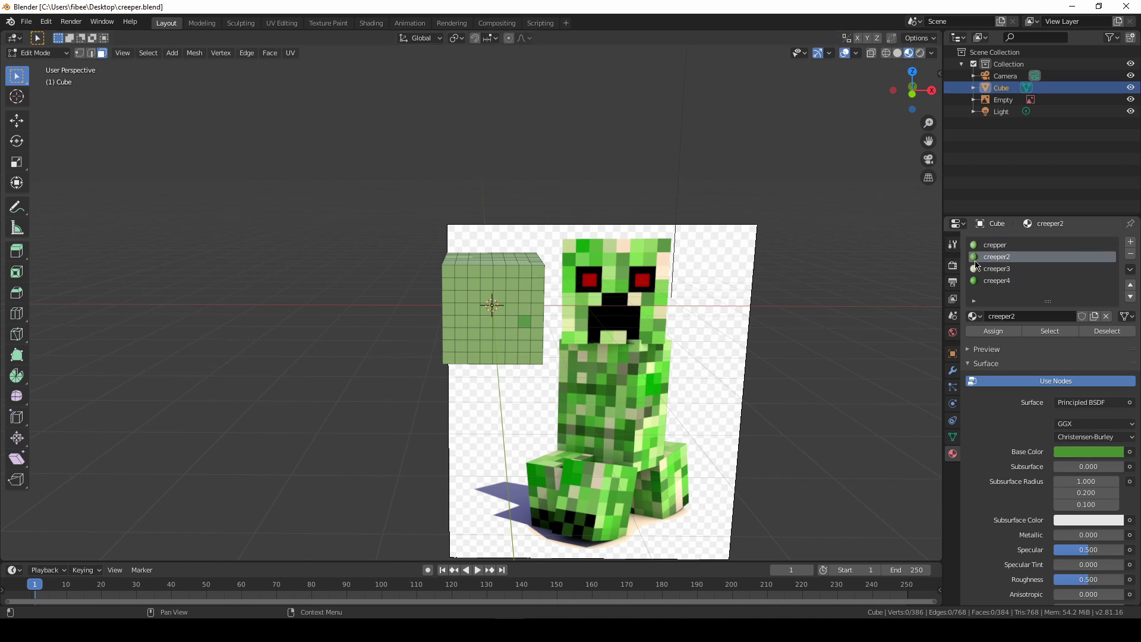
{"action": "left_click", "coordinate": [525, 297]}
{"action": "left_click", "coordinate": [152, 54]}
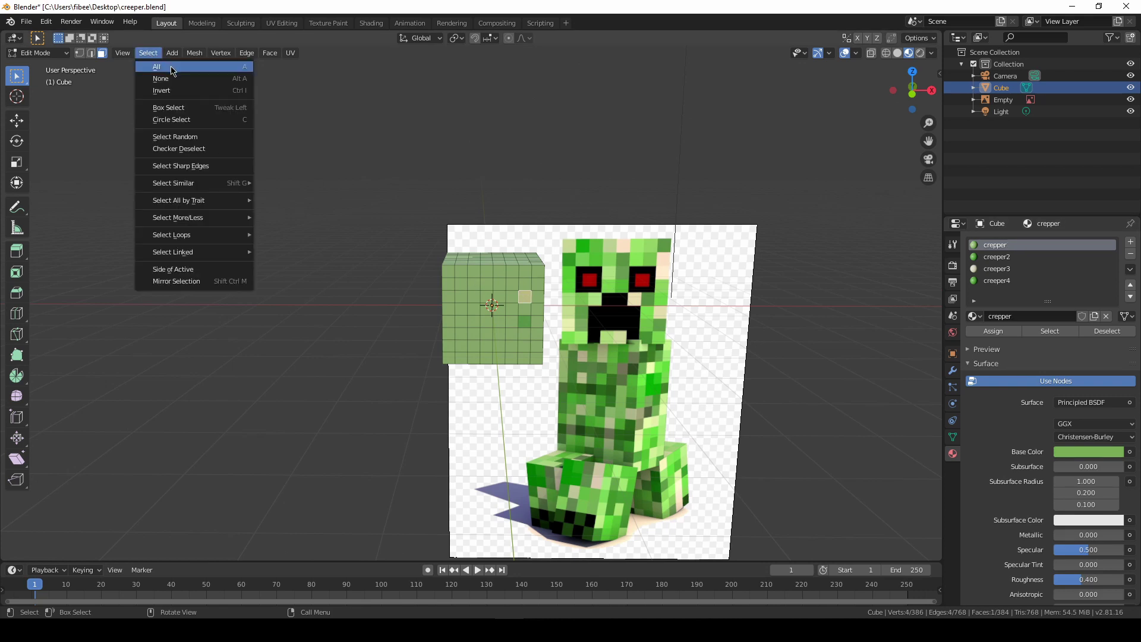
{"action": "left_click", "coordinate": [192, 137]}
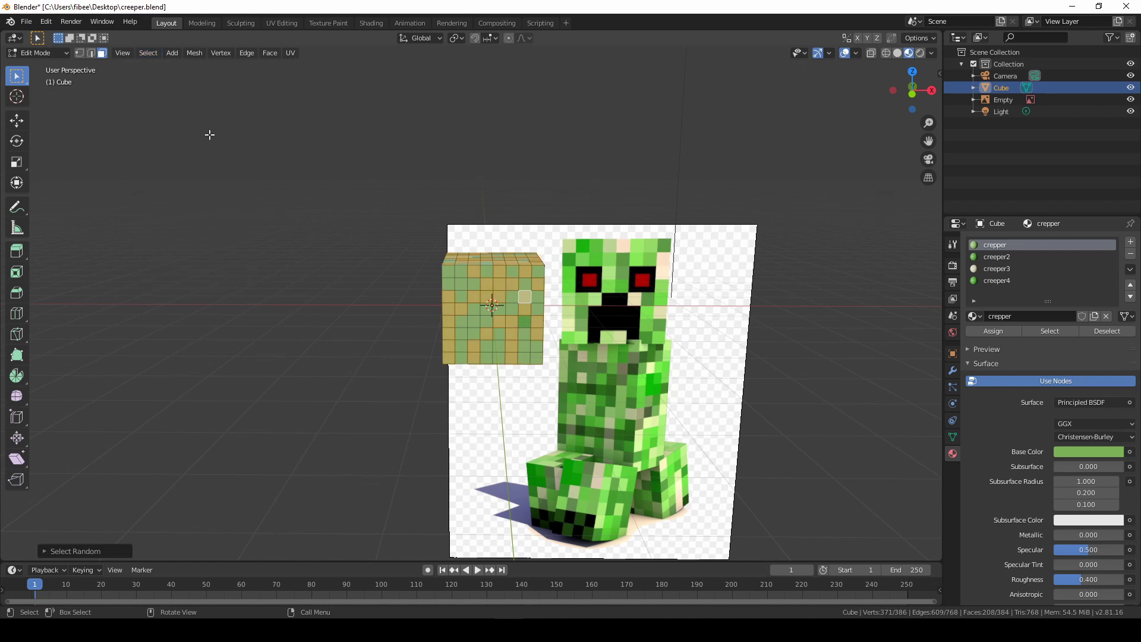
Step: Set the random face selection to 25% with seed 2 and assign the creeper2 material to those faces
{"action": "left_click", "coordinate": [43, 556]}
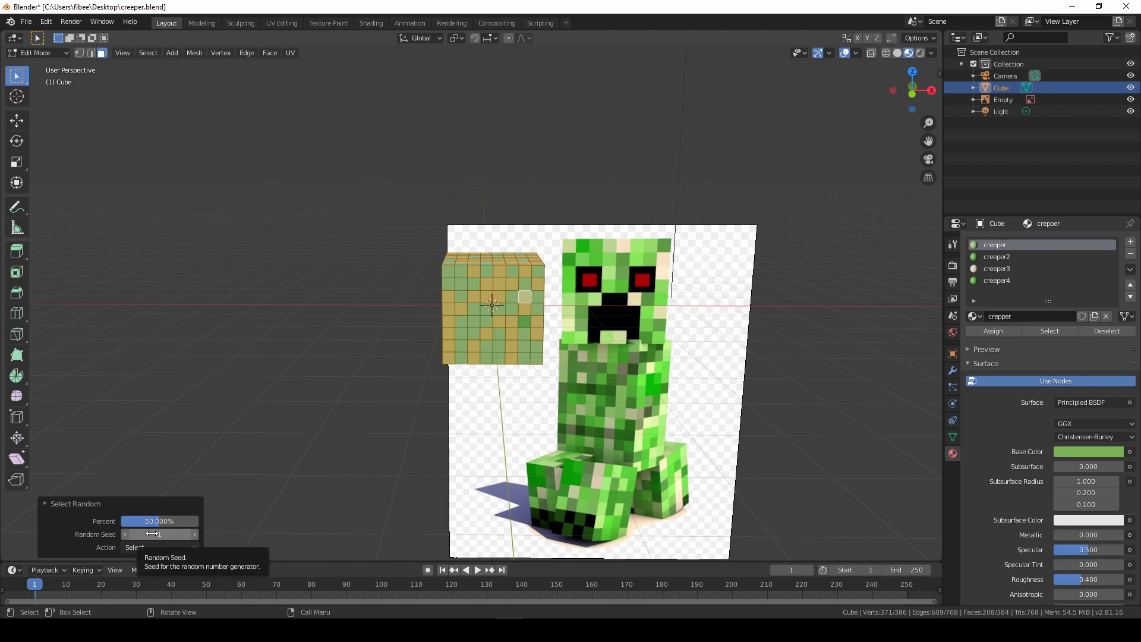
{"action": "left_click_drag", "start_coordinate": [154, 533], "coordinate": [129, 521]}
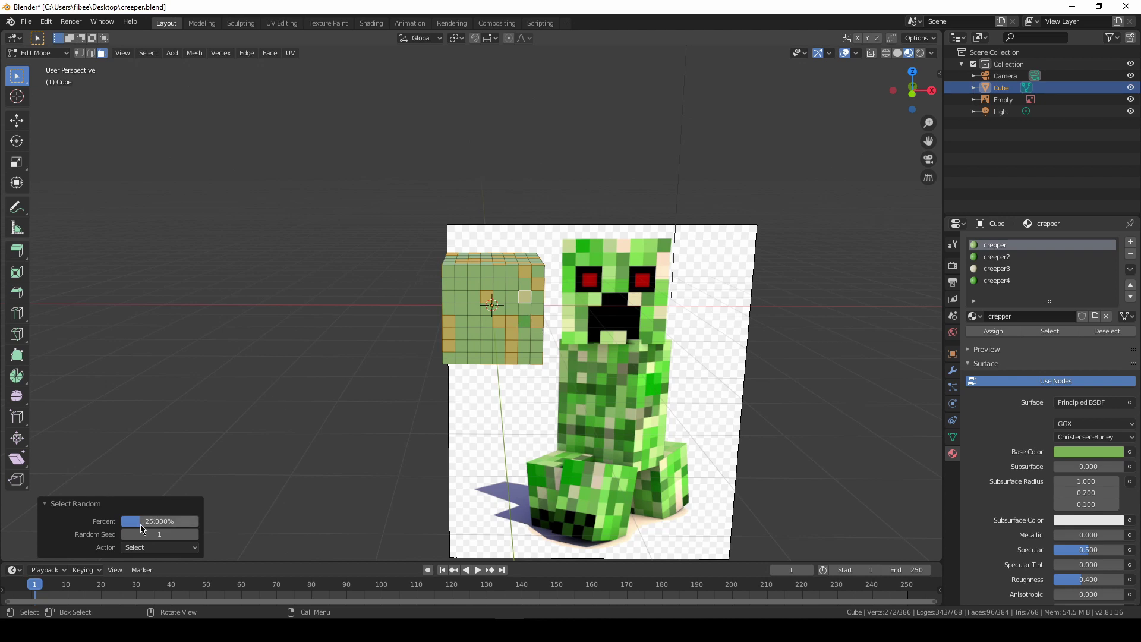
{"action": "left_click", "coordinate": [197, 534]}
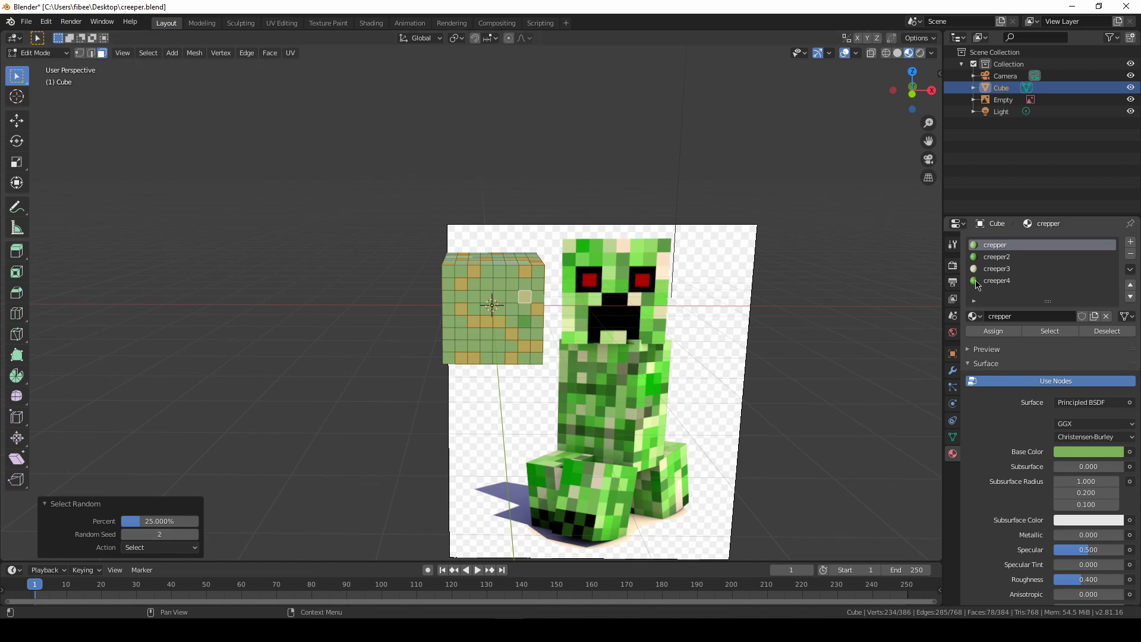
{"action": "left_click", "coordinate": [997, 258]}
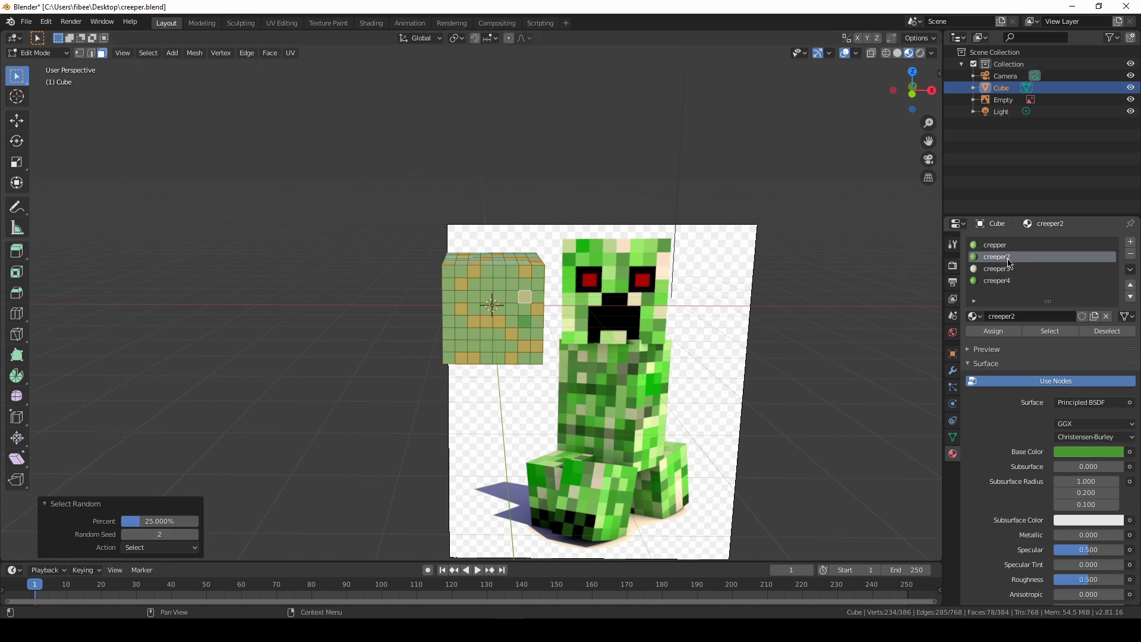
{"action": "left_click", "coordinate": [997, 331]}
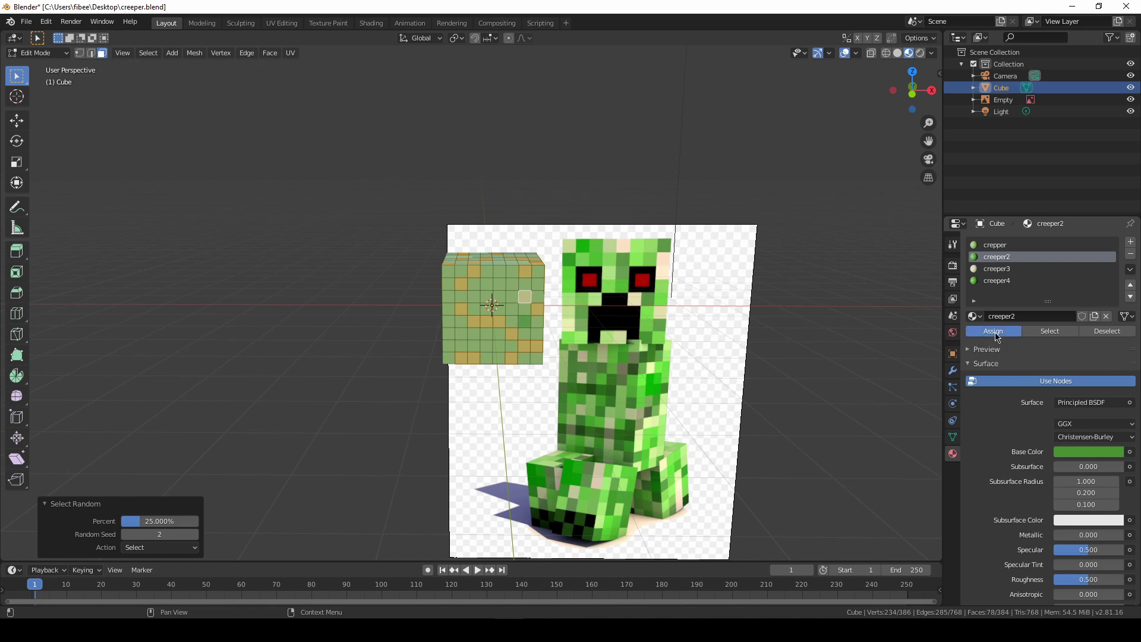
{"action": "key", "text": "Tab"}
{"action": "middle_click_drag", "start_coordinate": [497, 349], "coordinate": [533, 365]}
{"action": "key", "text": "Tab"}
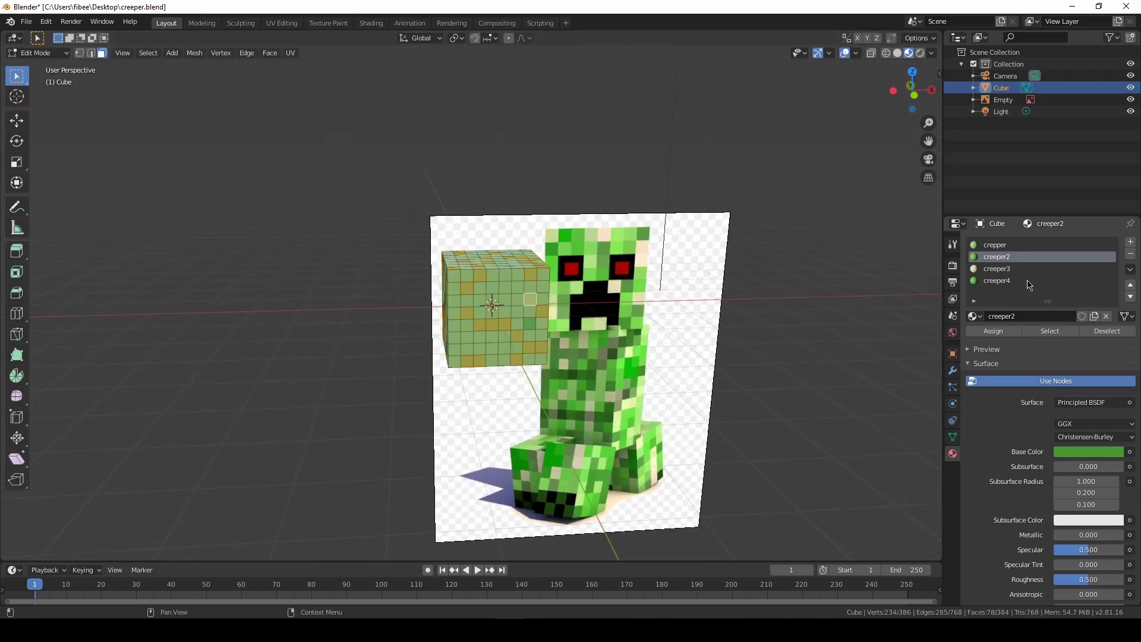
Step: Select a random 25% of the cube's faces with seed 3 and assign the creeper3 material to them
{"action": "left_click", "coordinate": [1018, 271]}
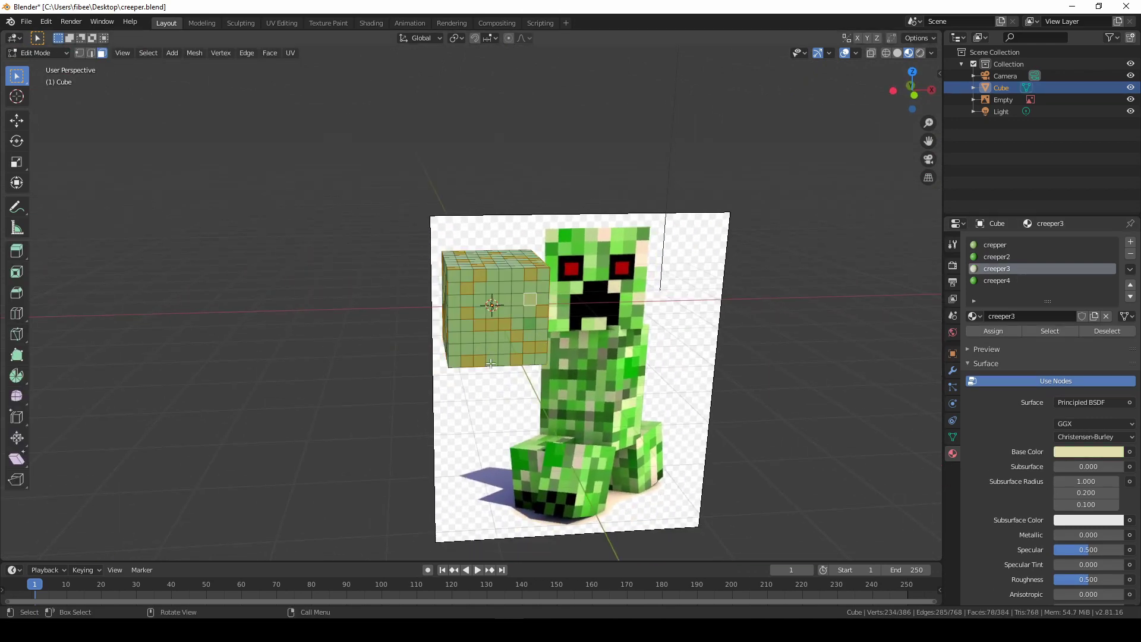
{"action": "left_click", "coordinate": [468, 272]}
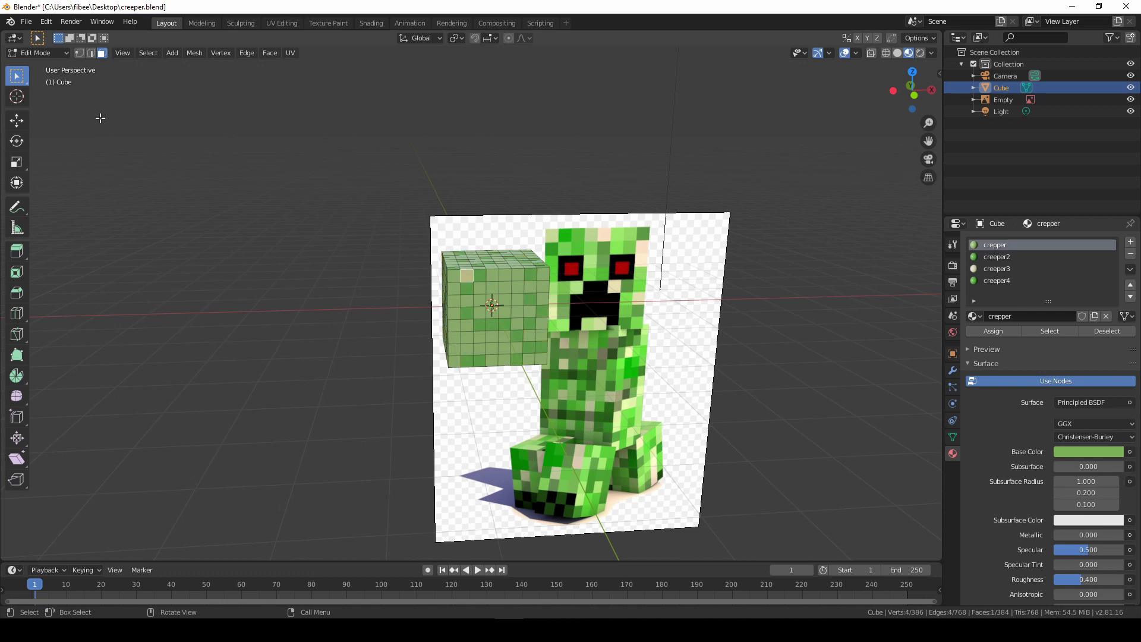
{"action": "left_click", "coordinate": [148, 53]}
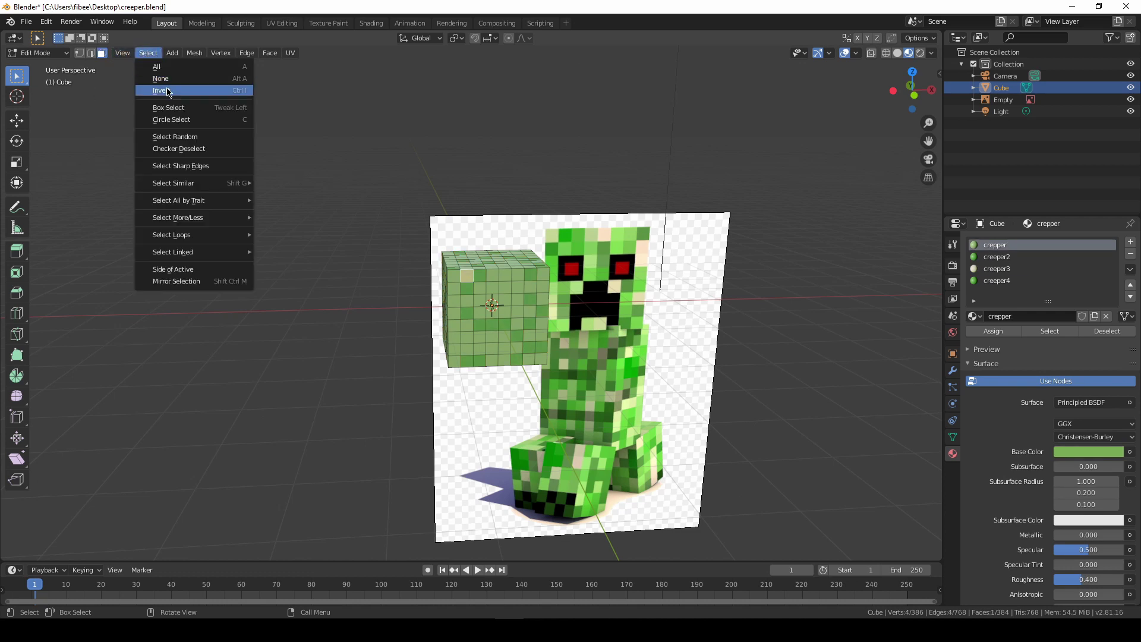
{"action": "left_click", "coordinate": [186, 136]}
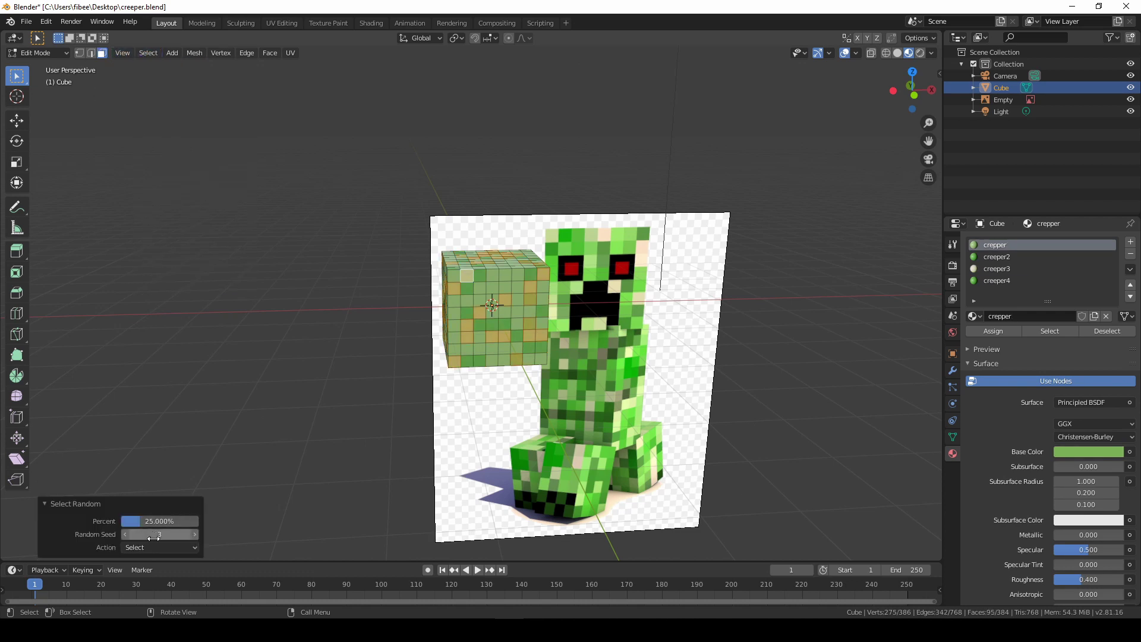
{"action": "left_click_drag", "start_coordinate": [159, 532], "coordinate": [169, 533]}
{"action": "left_click", "coordinate": [1023, 268]}
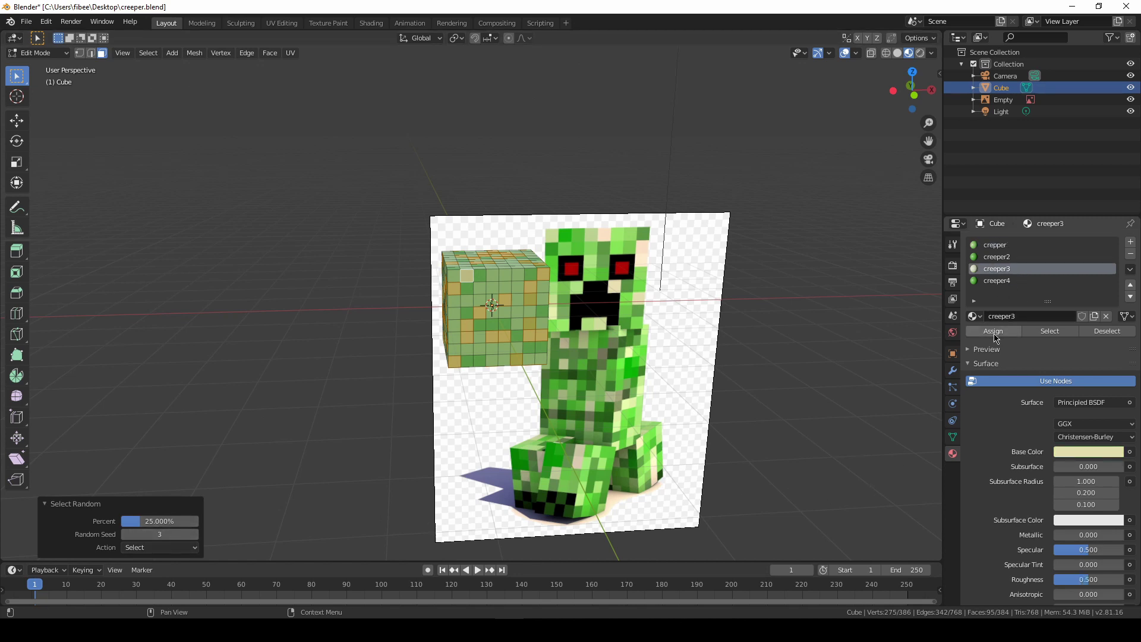
{"action": "left_click", "coordinate": [997, 333]}
Step: Select a random 25% of the faces with seed 5, assign creeper4 to them, and return to Object Mode
{"action": "left_click", "coordinate": [1011, 280]}
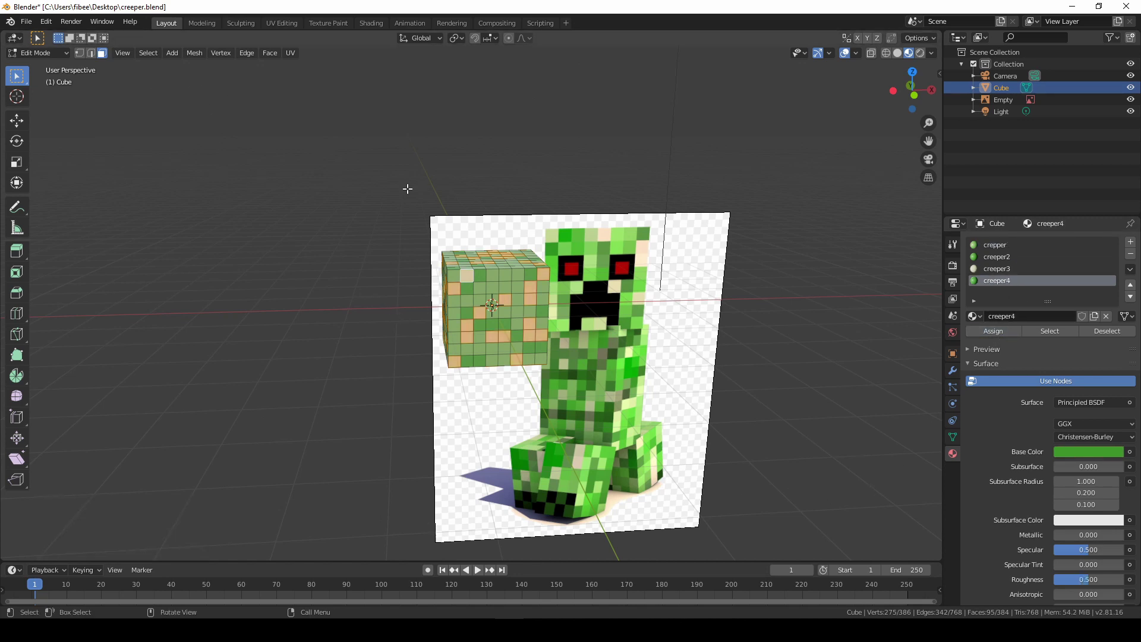
{"action": "left_click", "coordinate": [490, 291]}
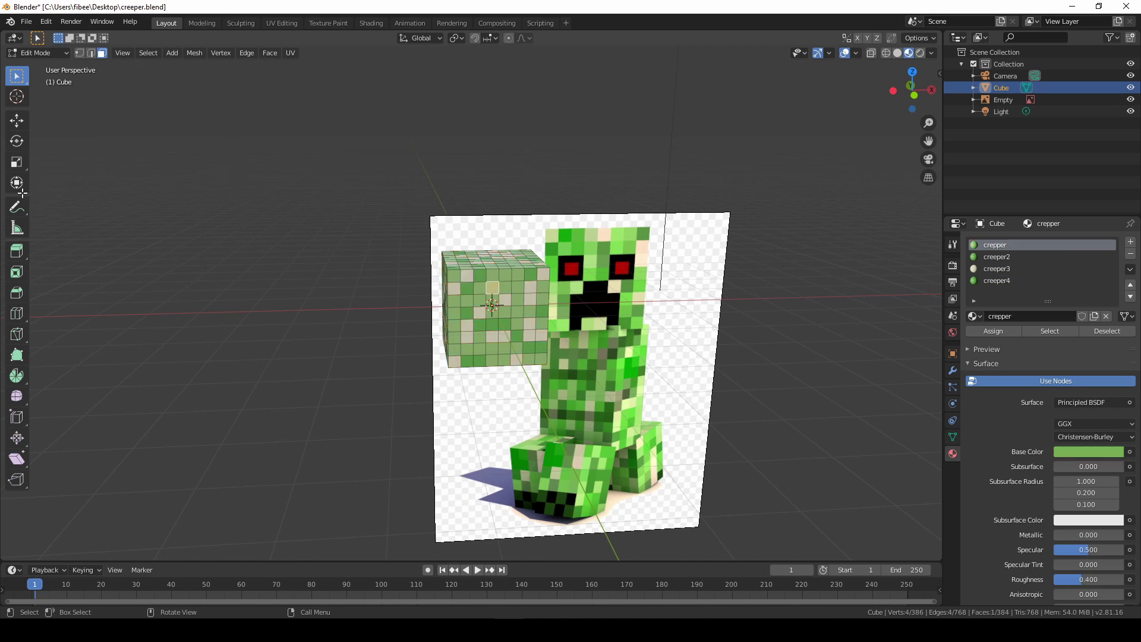
{"action": "left_click", "coordinate": [143, 53]}
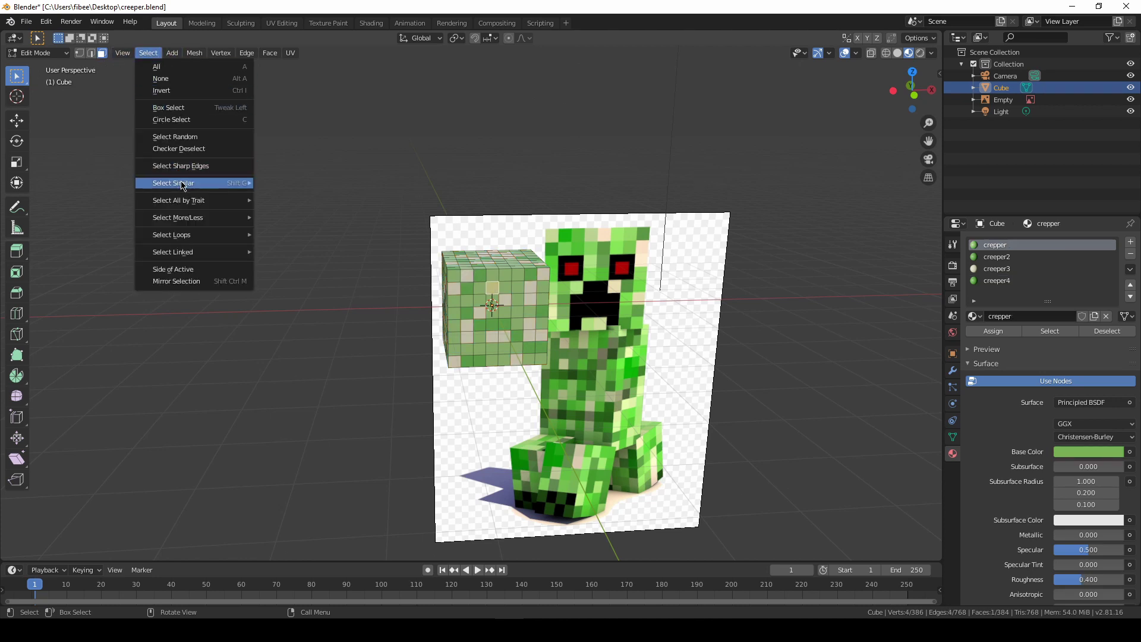
{"action": "left_click", "coordinate": [178, 137]}
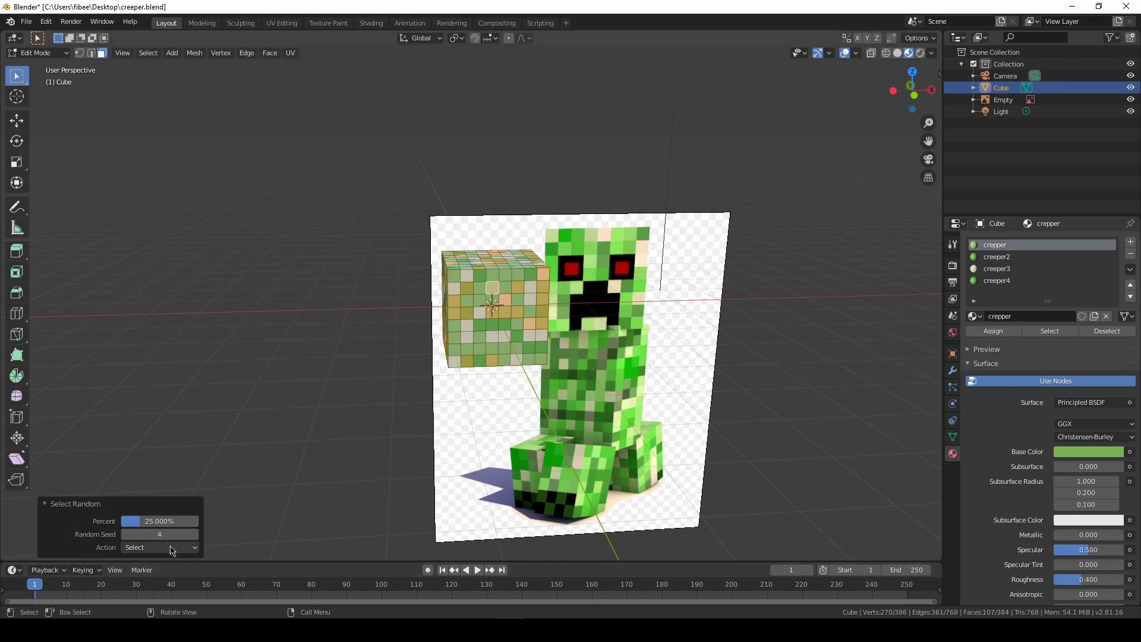
{"action": "left_click", "coordinate": [194, 535]}
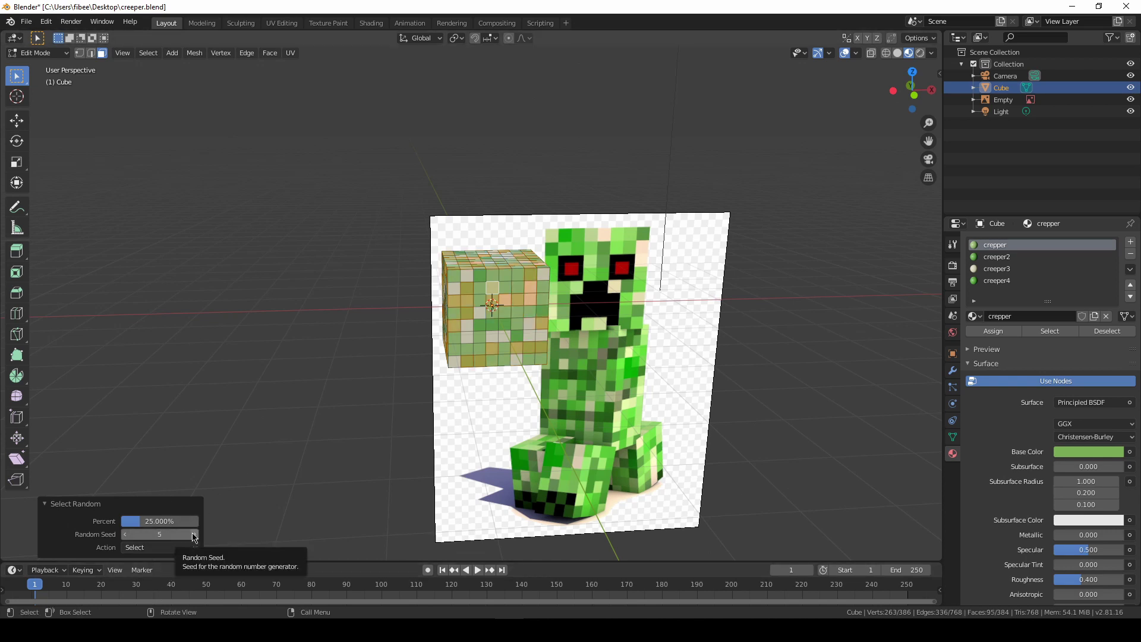
{"action": "left_click", "coordinate": [997, 281]}
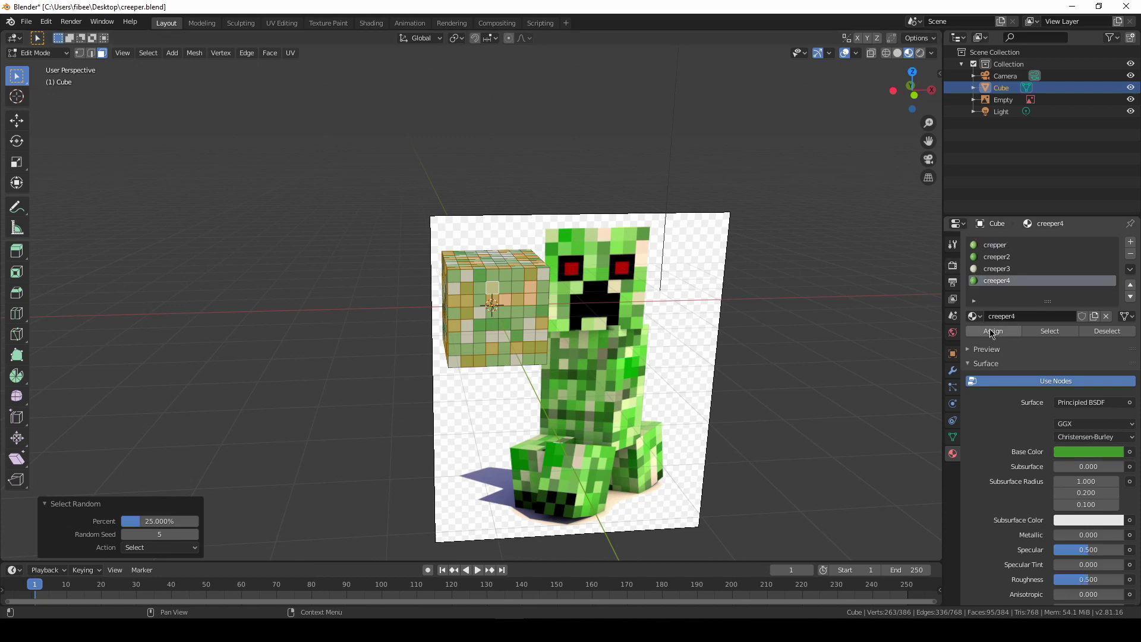
{"action": "left_click", "coordinate": [993, 331]}
{"action": "key", "text": "Tab"}
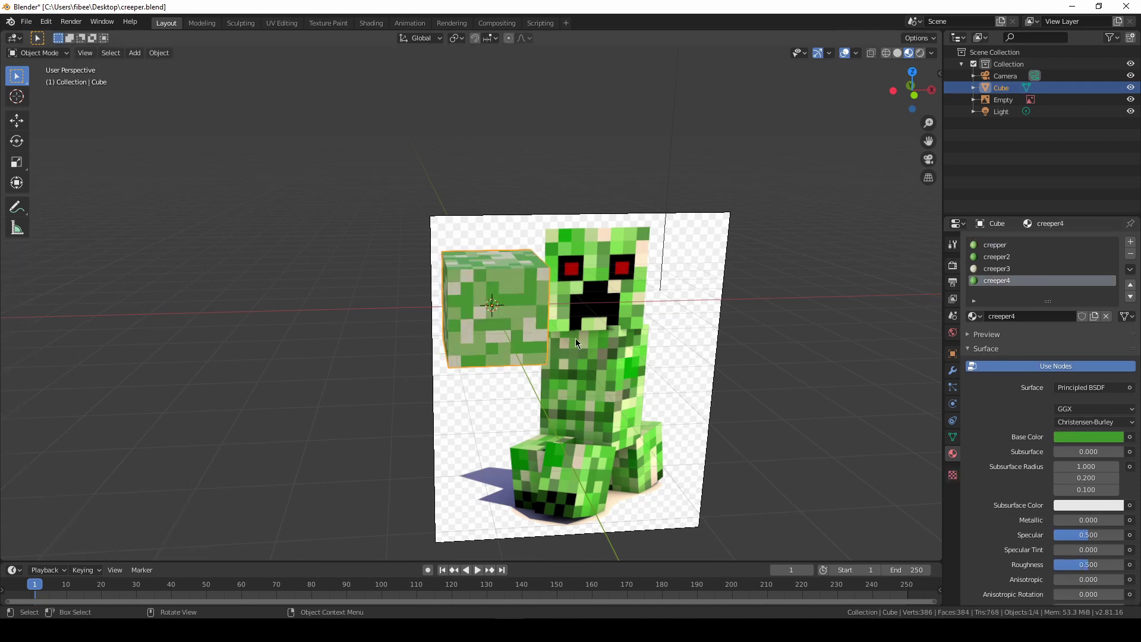
{"action": "middle_click_drag", "start_coordinate": [575, 338], "coordinate": [557, 309]}
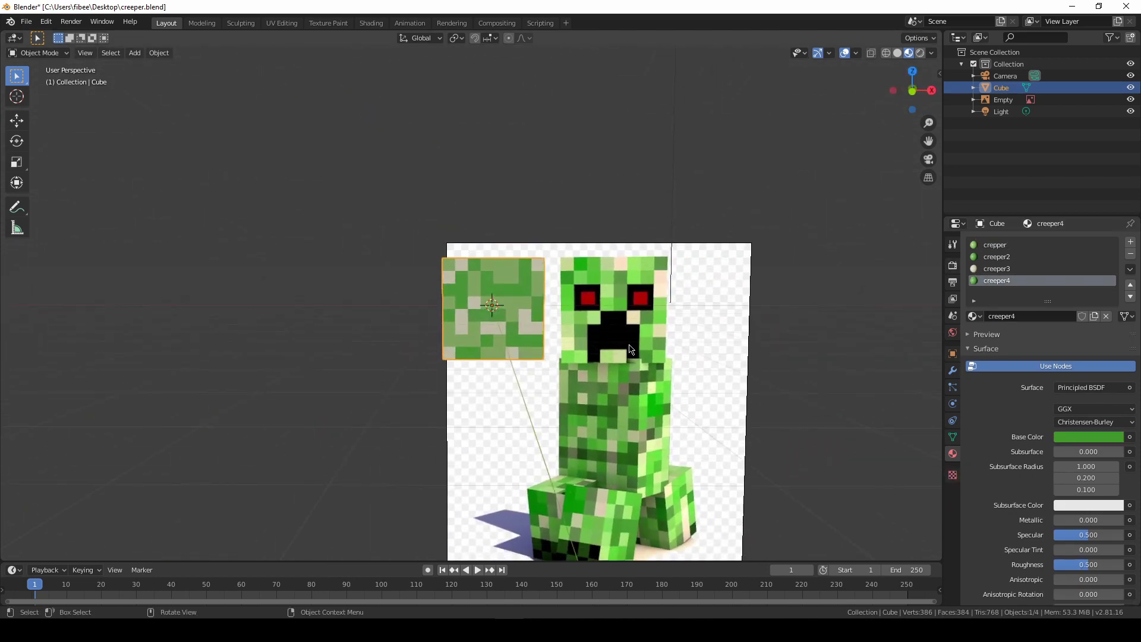
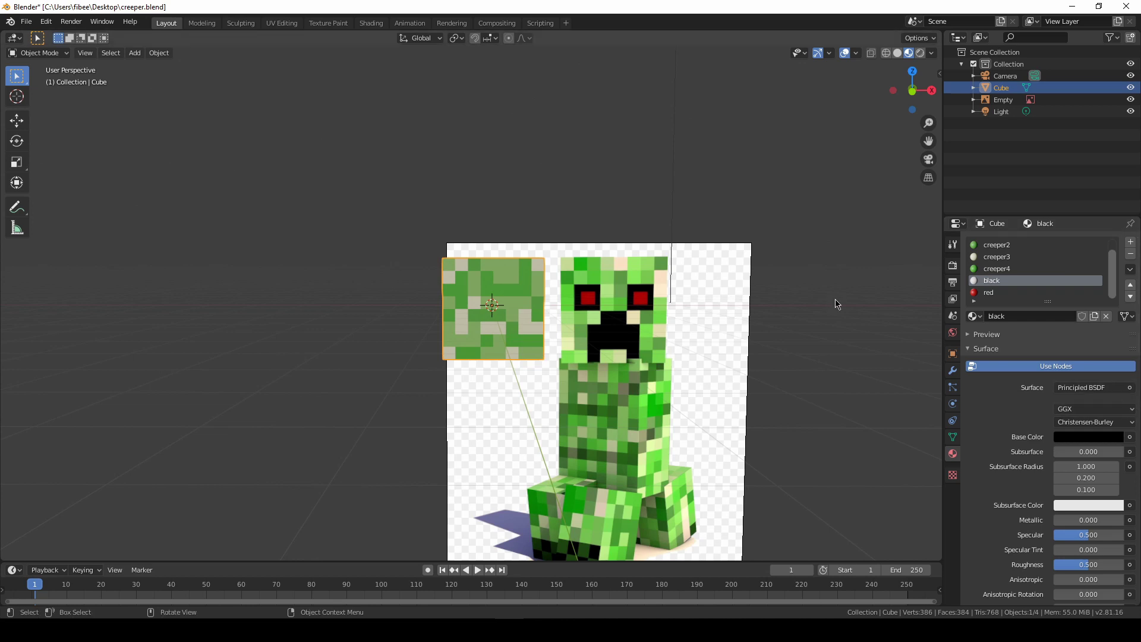
Step: In Edit Mode, select two 2×2 blocks of faces on the cube's front as eyes and assign the black material
{"action": "key", "text": "Tab"}
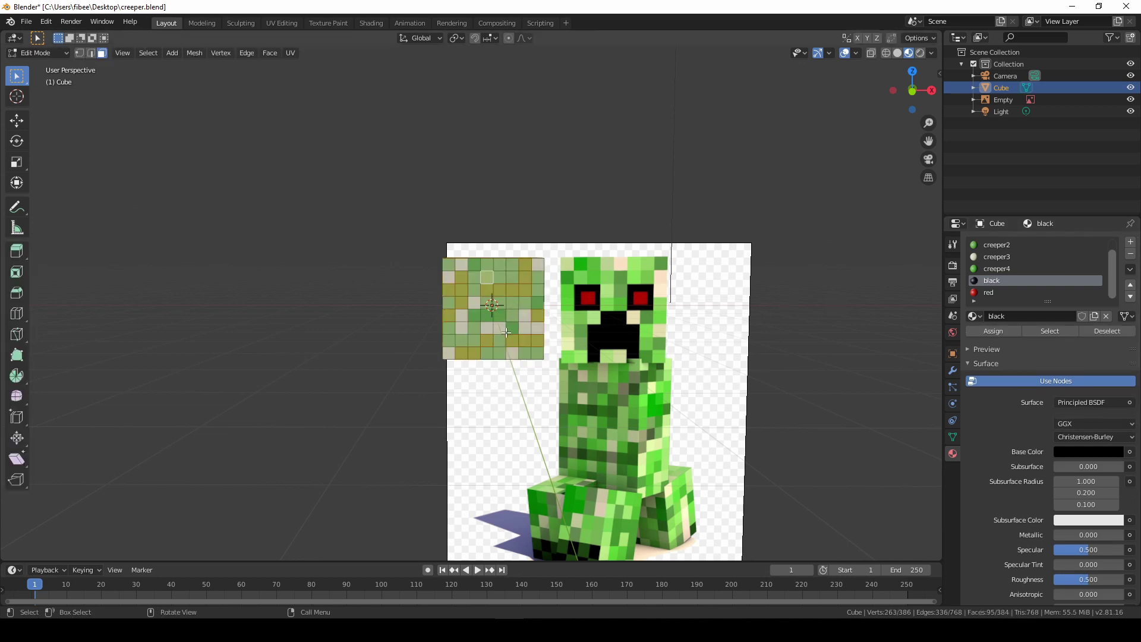
{"action": "left_click", "coordinate": [513, 290]}
{"action": "scroll", "coordinate": [493, 295], "scroll_direction": "up", "scroll_amount": 1}
{"action": "scroll", "coordinate": [492, 295], "scroll_direction": "up", "scroll_amount": 1}
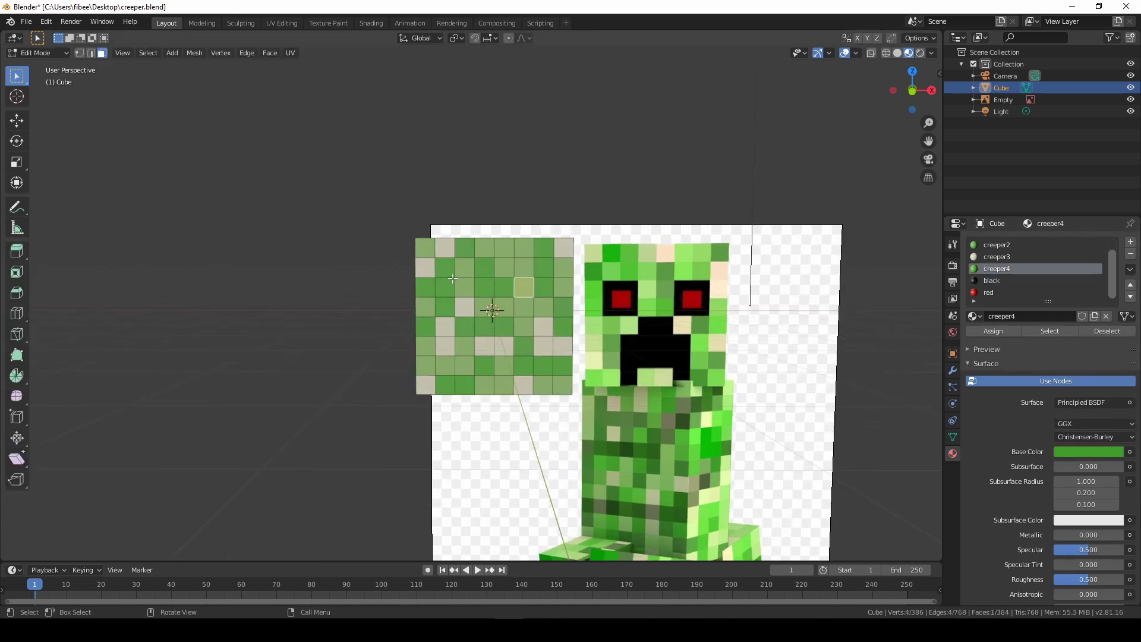
{"action": "left_click", "coordinate": [446, 288], "text": "shift"}
{"action": "left_click", "coordinate": [464, 288], "text": "shift"}
{"action": "left_click", "coordinate": [446, 307], "text": "shift"}
{"action": "left_click", "coordinate": [464, 307], "text": "shift"}
{"action": "left_click", "coordinate": [543, 291], "text": "shift"}
{"action": "left_click", "coordinate": [544, 305], "text": "shift"}
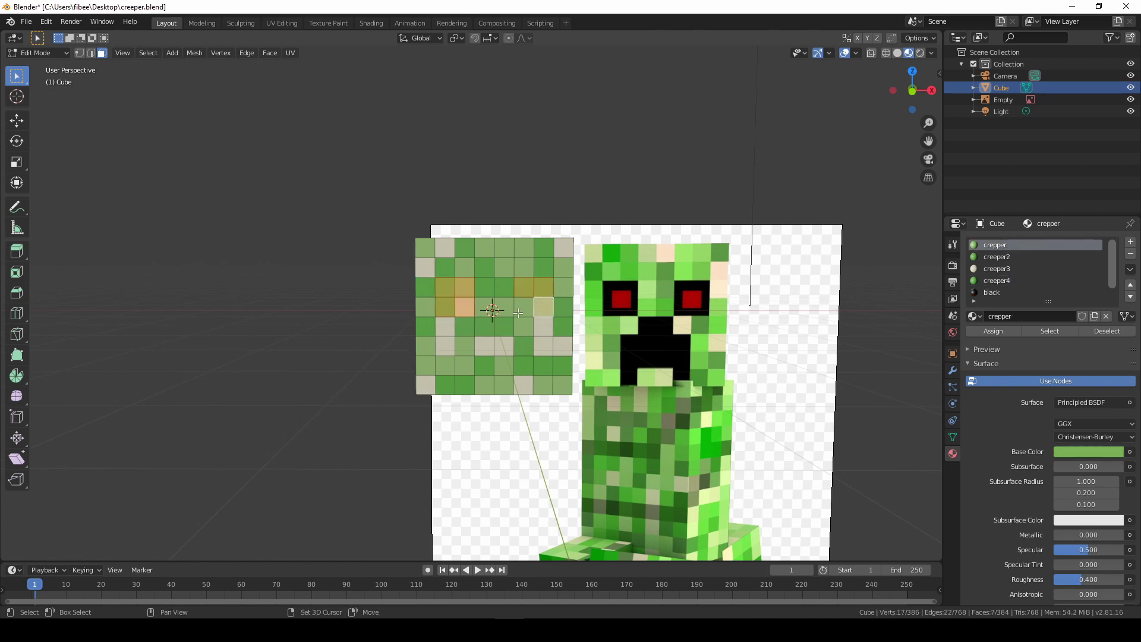
{"action": "left_click", "coordinate": [520, 313], "text": "shift"}
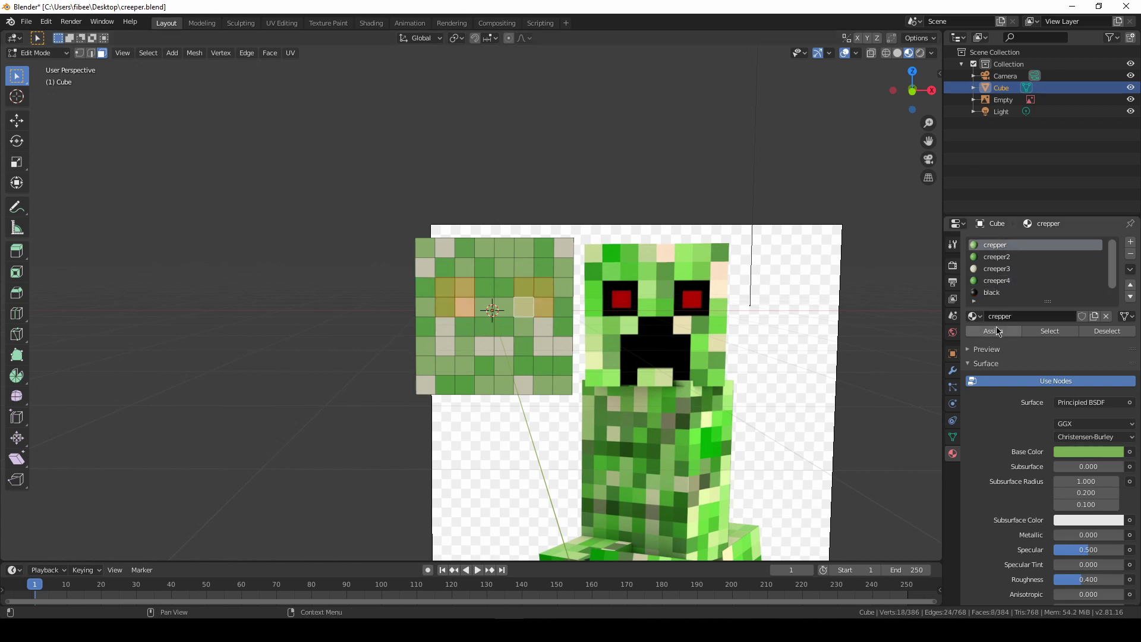
{"action": "left_click", "coordinate": [994, 292]}
{"action": "left_click", "coordinate": [993, 331]}
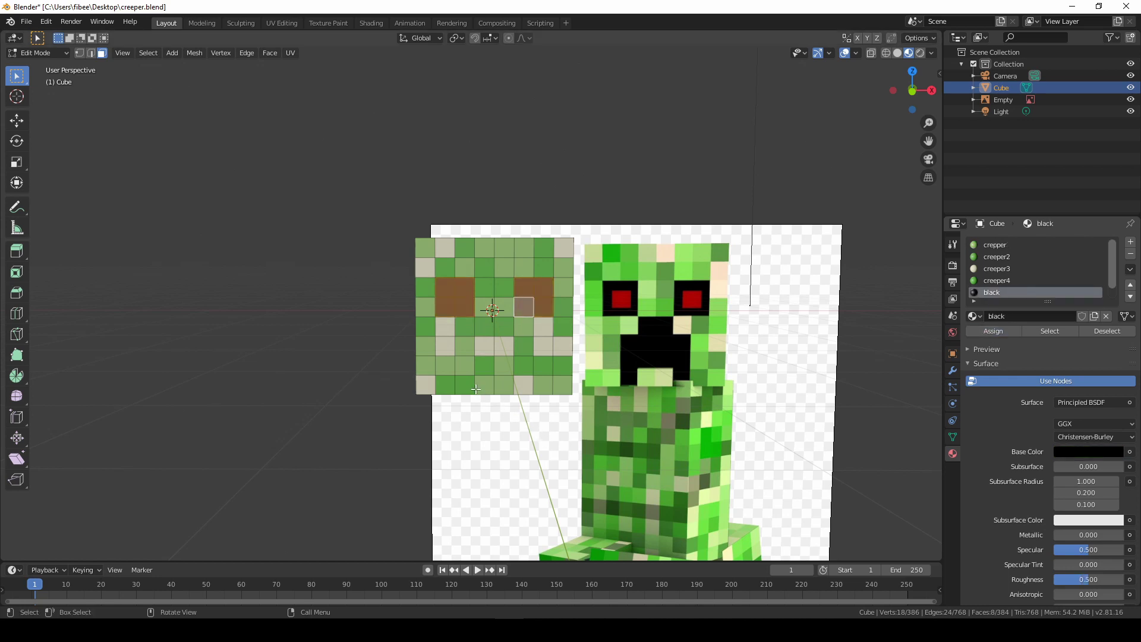
Step: Select the front faces forming the creeper's mouth as in the reference, assign the black material, and clear the selection
{"action": "left_click", "coordinate": [482, 332]}
{"action": "left_click", "coordinate": [502, 327], "text": "shift"}
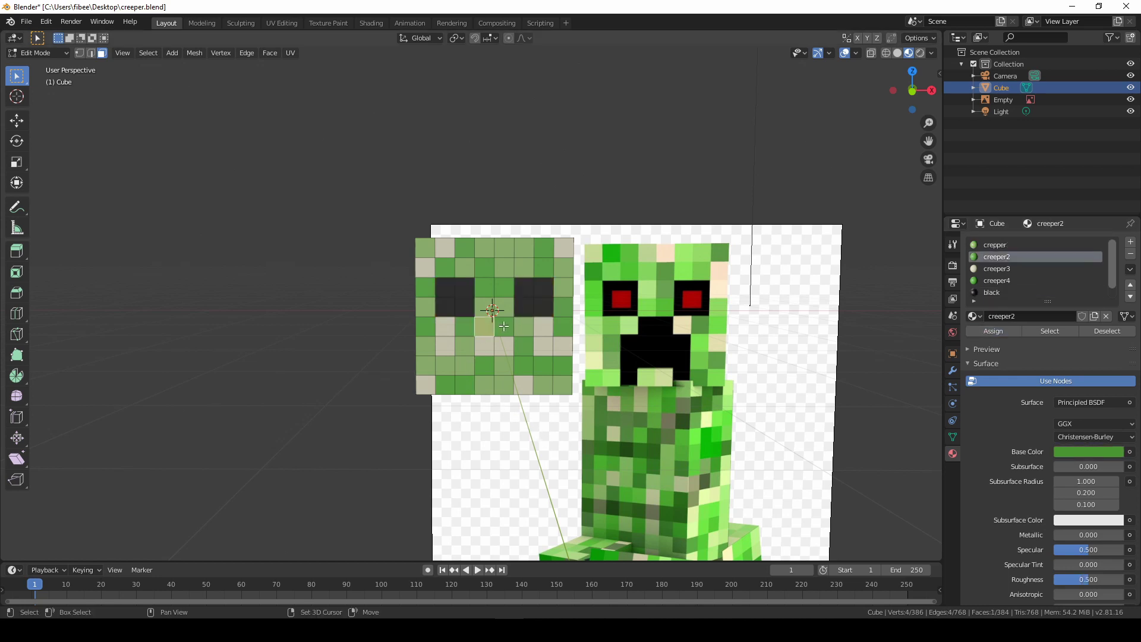
{"action": "left_click", "coordinate": [465, 347], "text": "shift"}
{"action": "left_click", "coordinate": [484, 346], "text": "shift"}
{"action": "left_click", "coordinate": [504, 346], "text": "shift"}
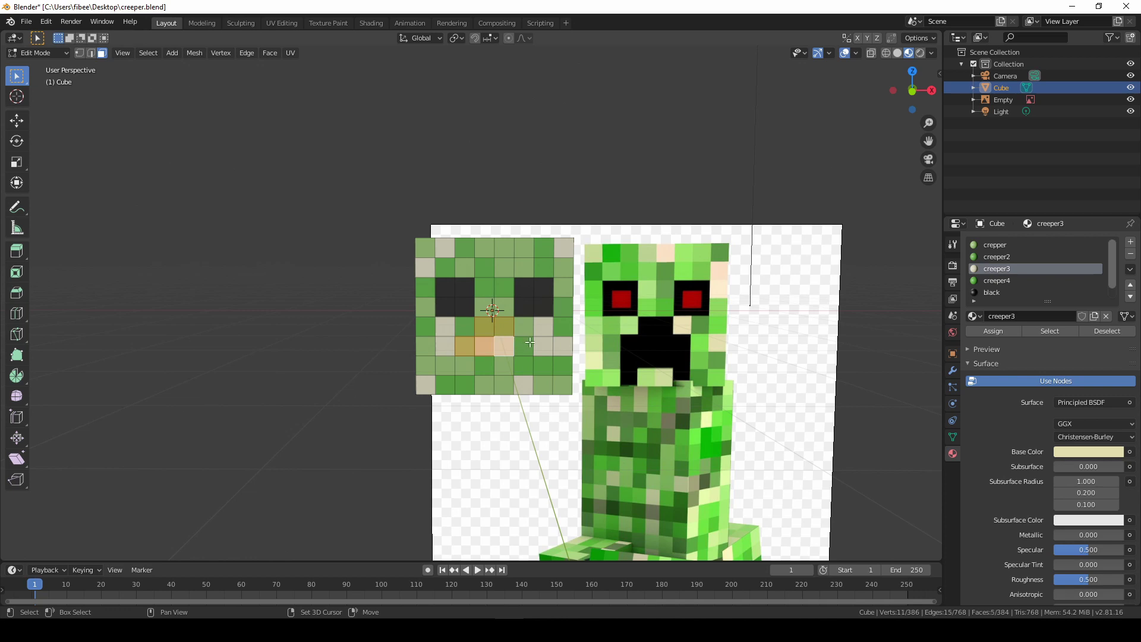
{"action": "left_click", "coordinate": [523, 346], "text": "shift"}
{"action": "left_click", "coordinate": [524, 365], "text": "shift"}
{"action": "left_click", "coordinate": [504, 366], "text": "shift"}
{"action": "left_click", "coordinate": [485, 366], "text": "shift"}
{"action": "left_click", "coordinate": [465, 365], "text": "shift"}
{"action": "left_click", "coordinate": [465, 389], "text": "shift"}
{"action": "left_click", "coordinate": [524, 384], "text": "shift"}
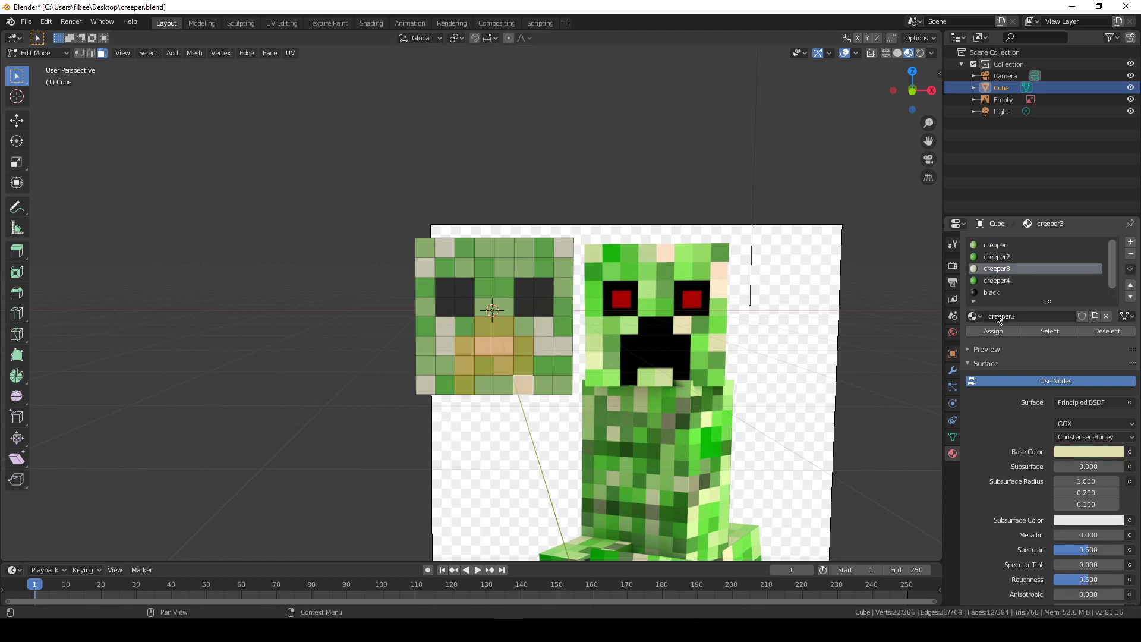
{"action": "left_click", "coordinate": [1005, 294]}
{"action": "left_click", "coordinate": [994, 331]}
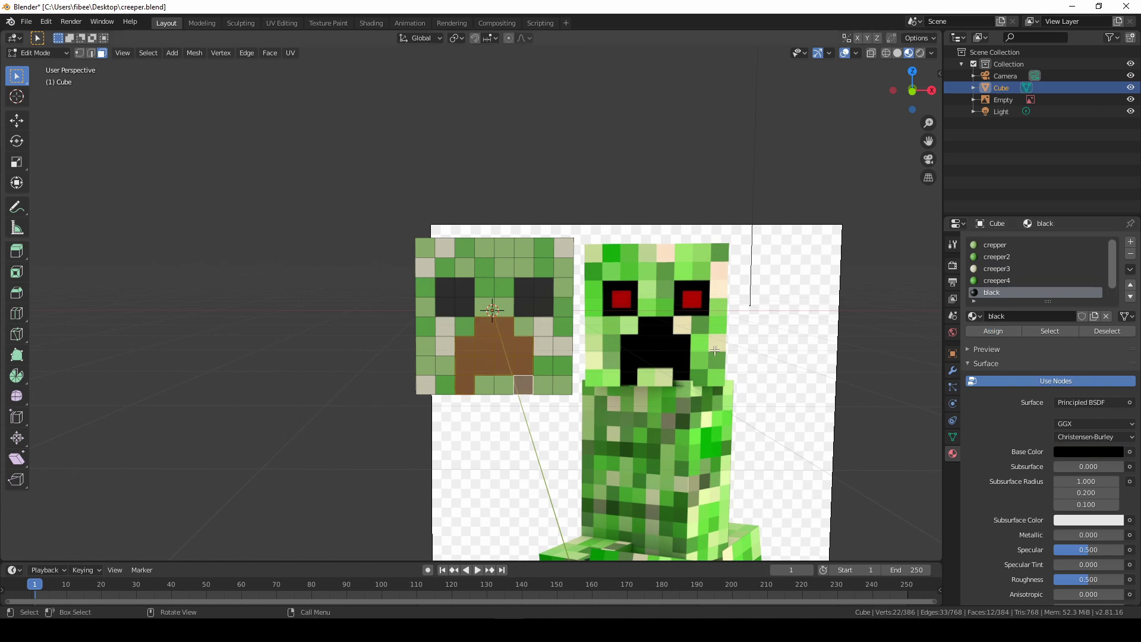
{"action": "key", "text": "alt+a"}
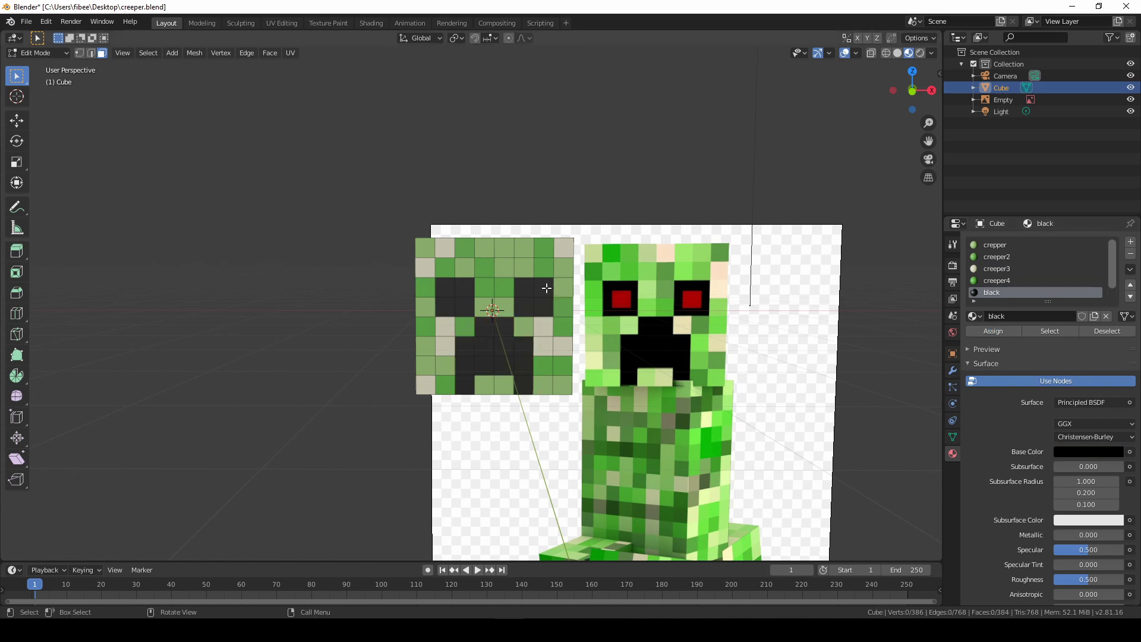
Step: Select the 2×2 block of black faces forming the eye on the face's -X side
{"action": "scroll", "coordinate": [458, 305], "scroll_direction": "up", "scroll_amount": 2}
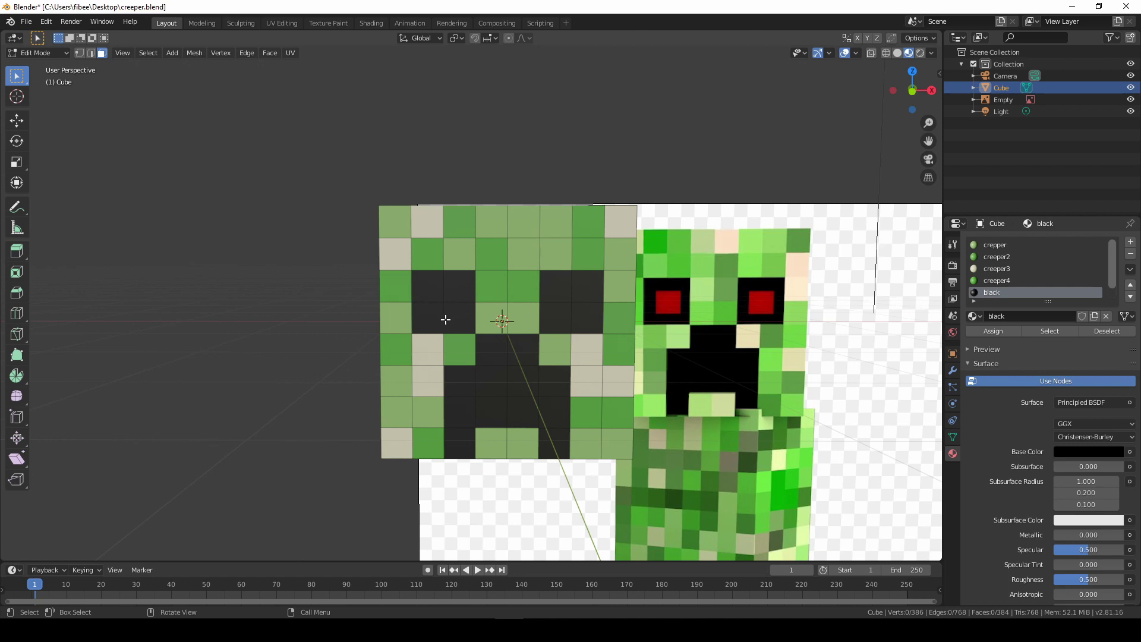
{"action": "left_click", "coordinate": [440, 289]}
{"action": "left_click", "coordinate": [461, 289], "text": "shift"}
{"action": "left_click", "coordinate": [461, 318], "text": "shift"}
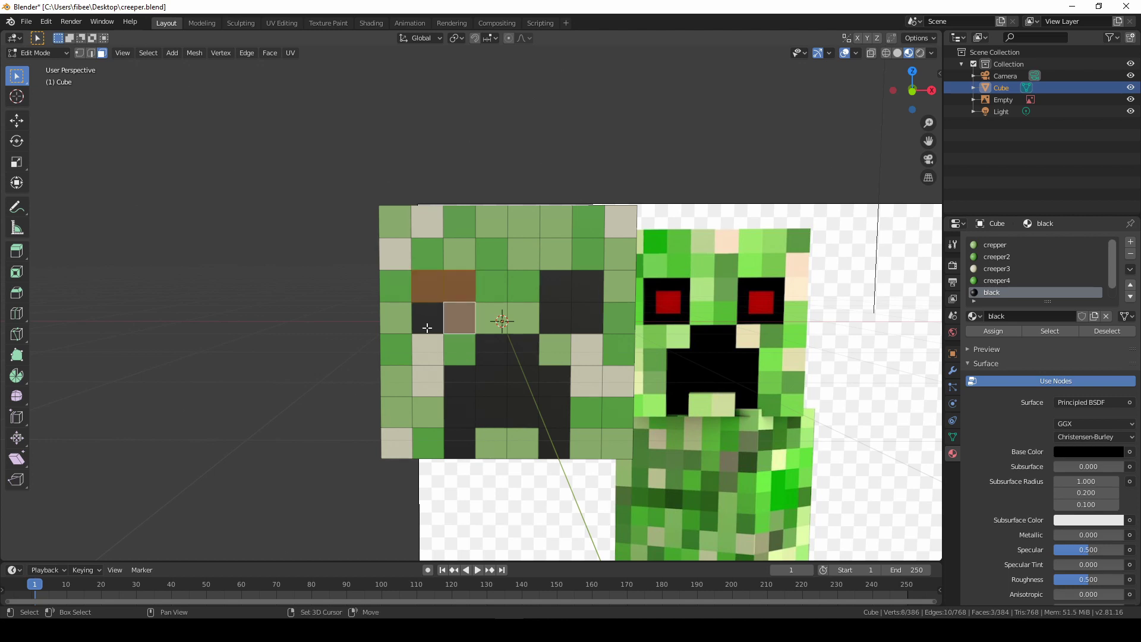
{"action": "left_click", "coordinate": [428, 318], "text": "shift"}
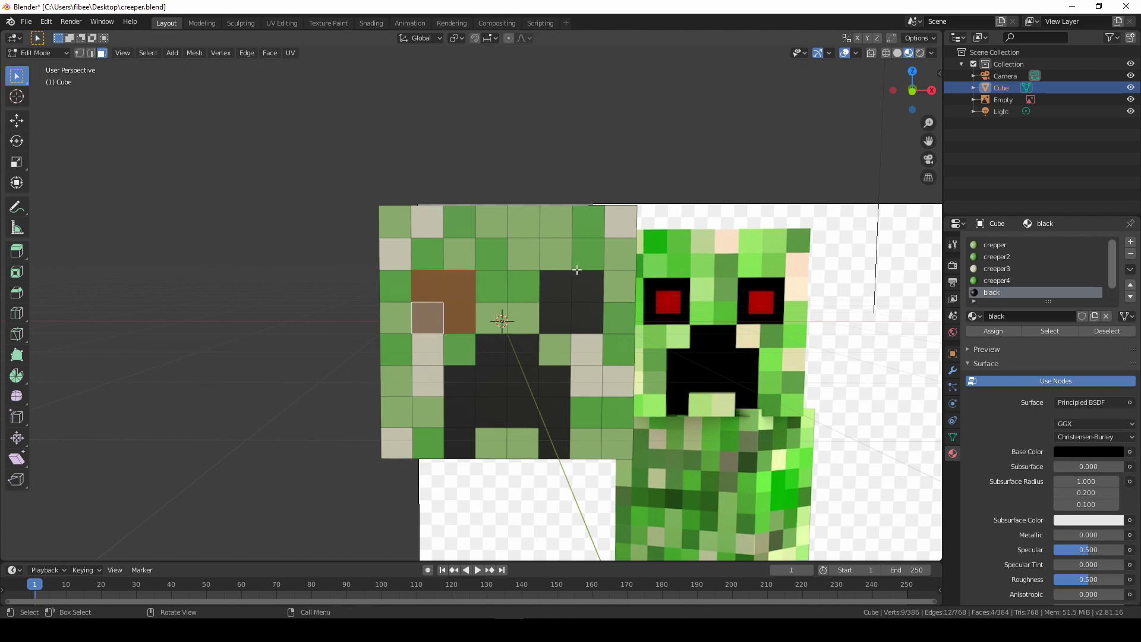
{"action": "key", "text": "i"}
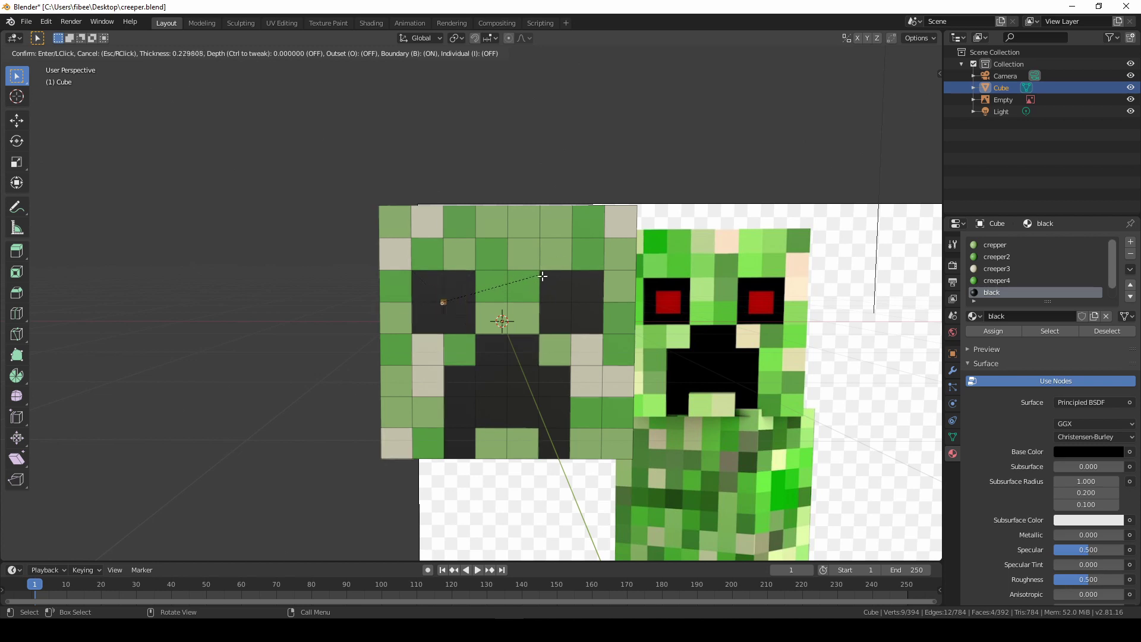
{"action": "key", "text": "Escape"}
{"action": "left_click", "coordinate": [460, 318], "text": "ctrl"}
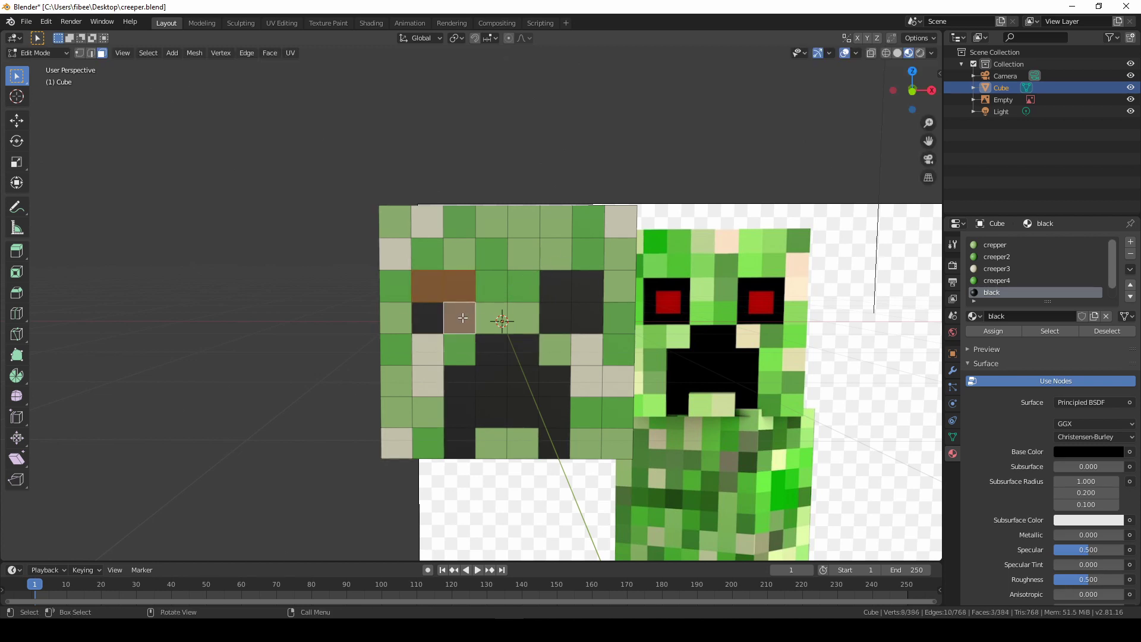
{"action": "left_click", "coordinate": [429, 321], "text": "shift"}
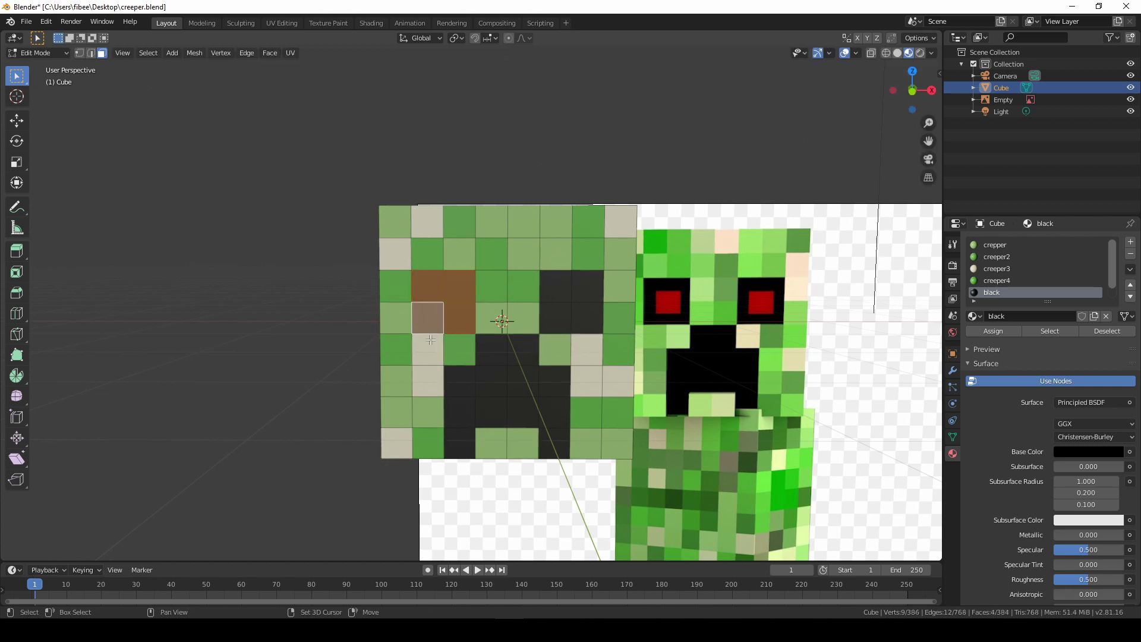
Step: Add the other eye's four black faces to the selection and inset both eyes by about 0.11 m
{"action": "left_click", "coordinate": [553, 282], "text": "shift"}
{"action": "left_click", "coordinate": [584, 296], "text": "shift"}
{"action": "left_click", "coordinate": [588, 316], "text": "shift"}
{"action": "left_click", "coordinate": [557, 323], "text": "shift"}
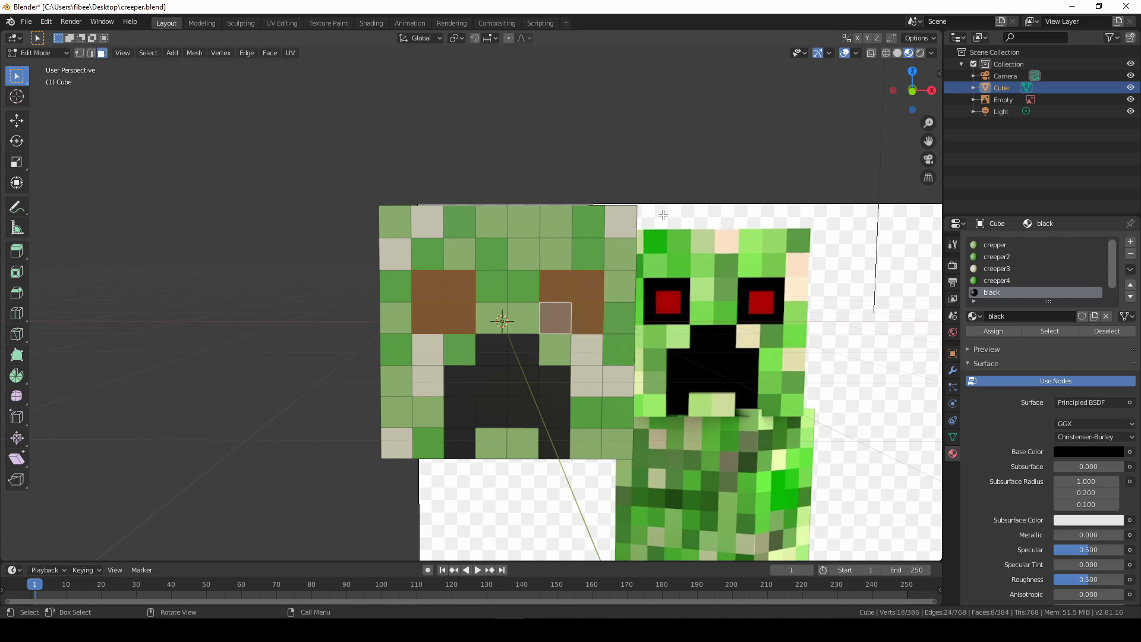
{"action": "key", "text": "i"}
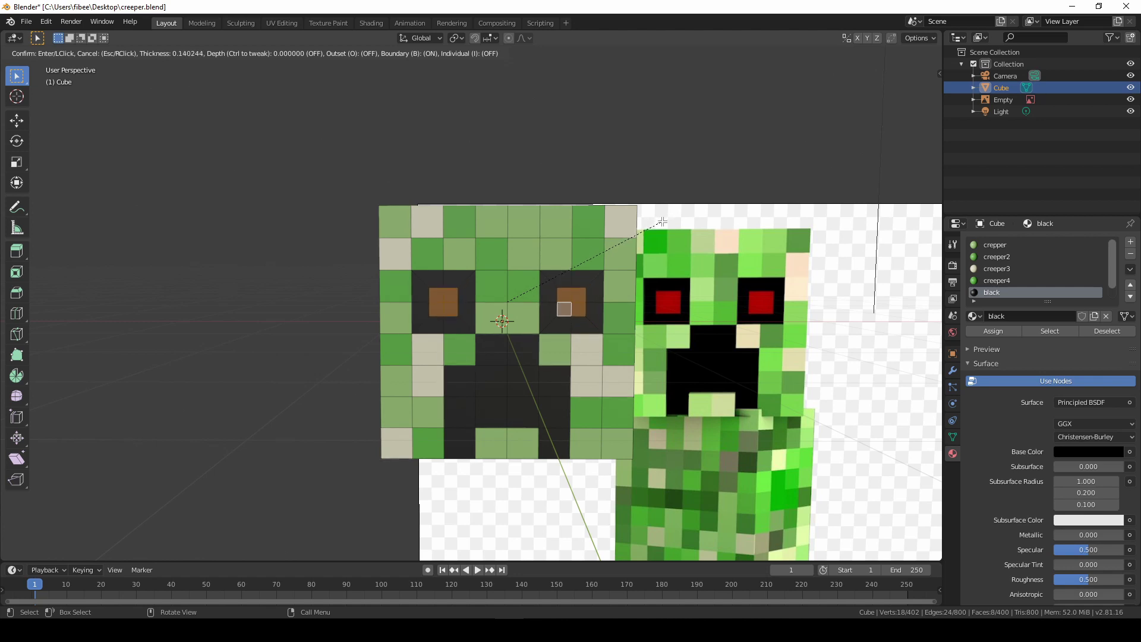
{"action": "left_click", "coordinate": [667, 222]}
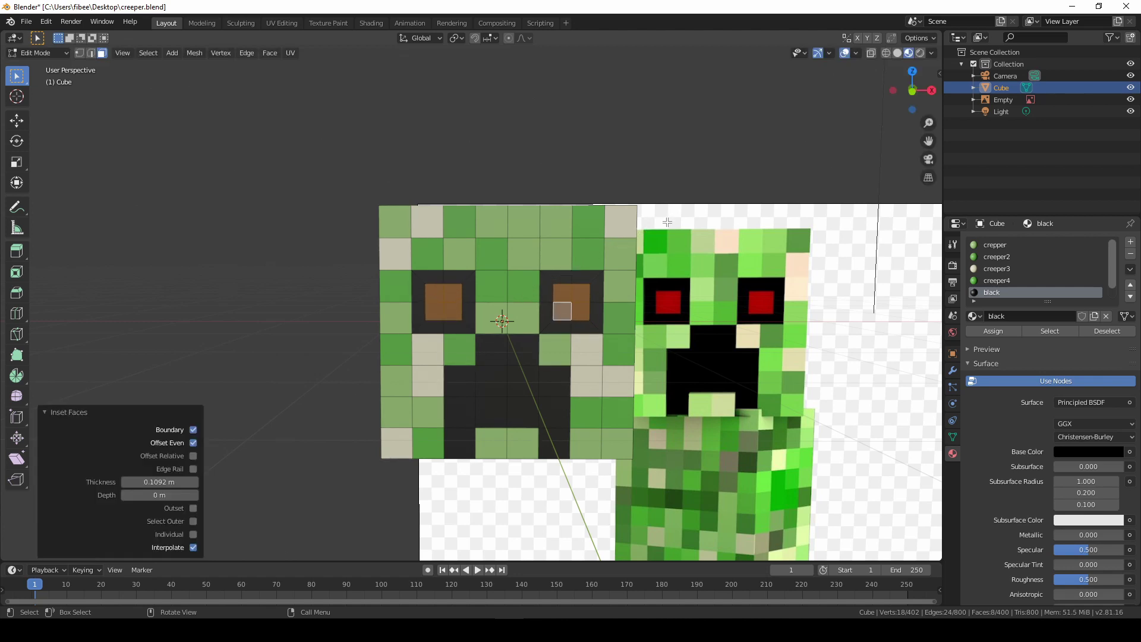
{"action": "key", "text": "ctrl+z"}
{"action": "key", "text": "ctrl+shift+z"}
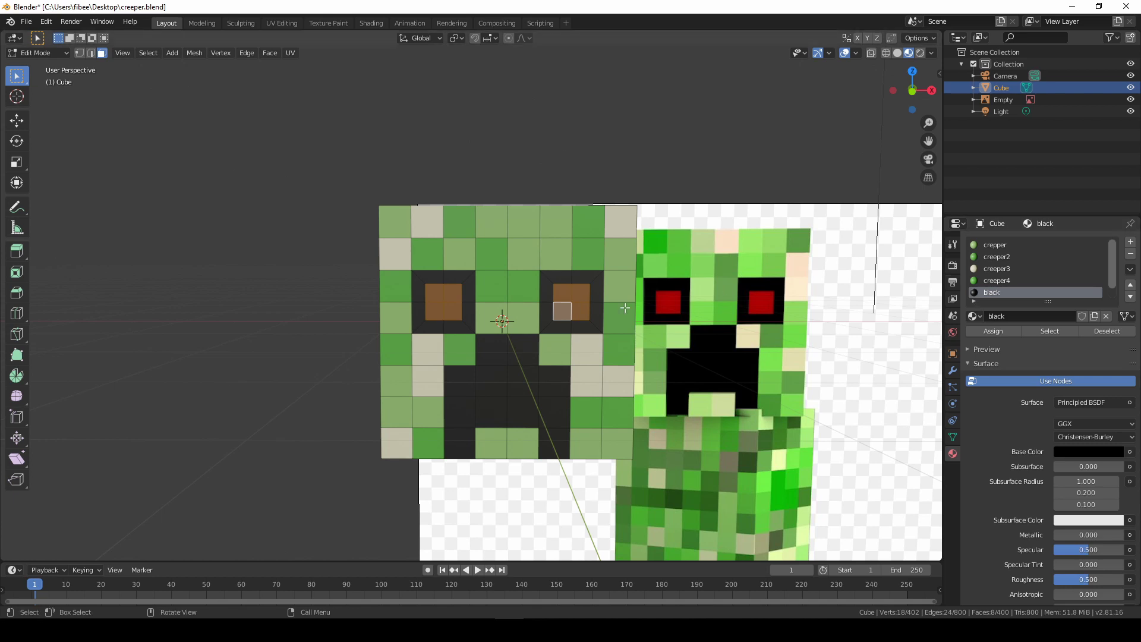
Step: Assign the red material to the inset centre faces of both eyes
{"action": "scroll", "coordinate": [1034, 295], "scroll_direction": "down", "scroll_amount": 1}
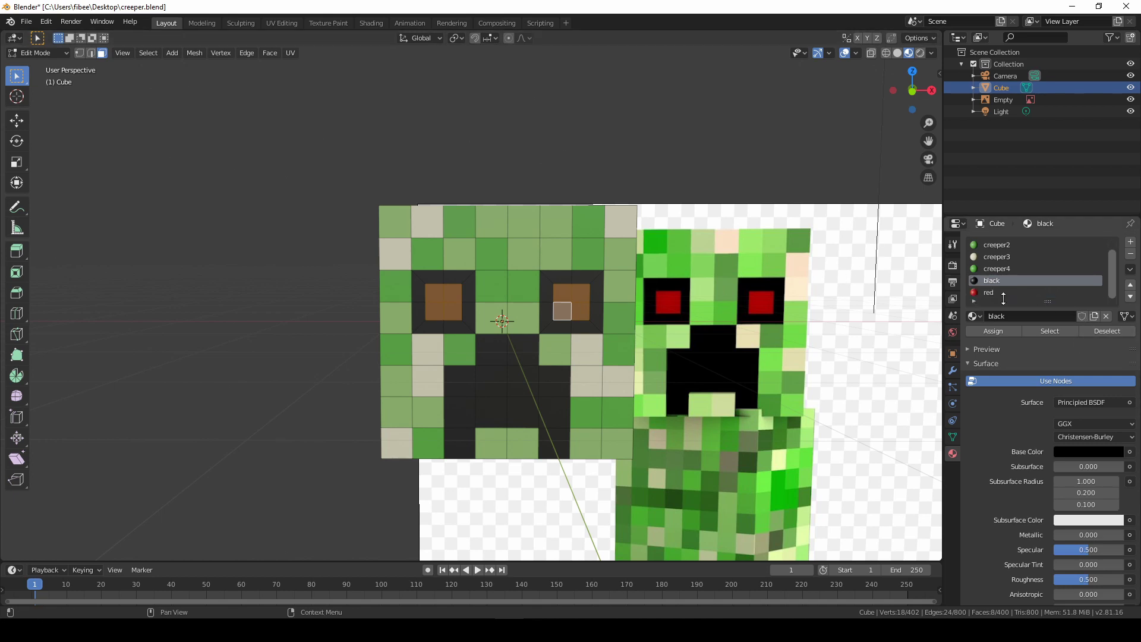
{"action": "left_click", "coordinate": [1005, 293]}
{"action": "left_click", "coordinate": [994, 331]}
Step: Return to Object Mode and save the creeper file
{"action": "key", "text": "Tab"}
{"action": "scroll", "coordinate": [606, 381], "scroll_direction": "down", "scroll_amount": 4}
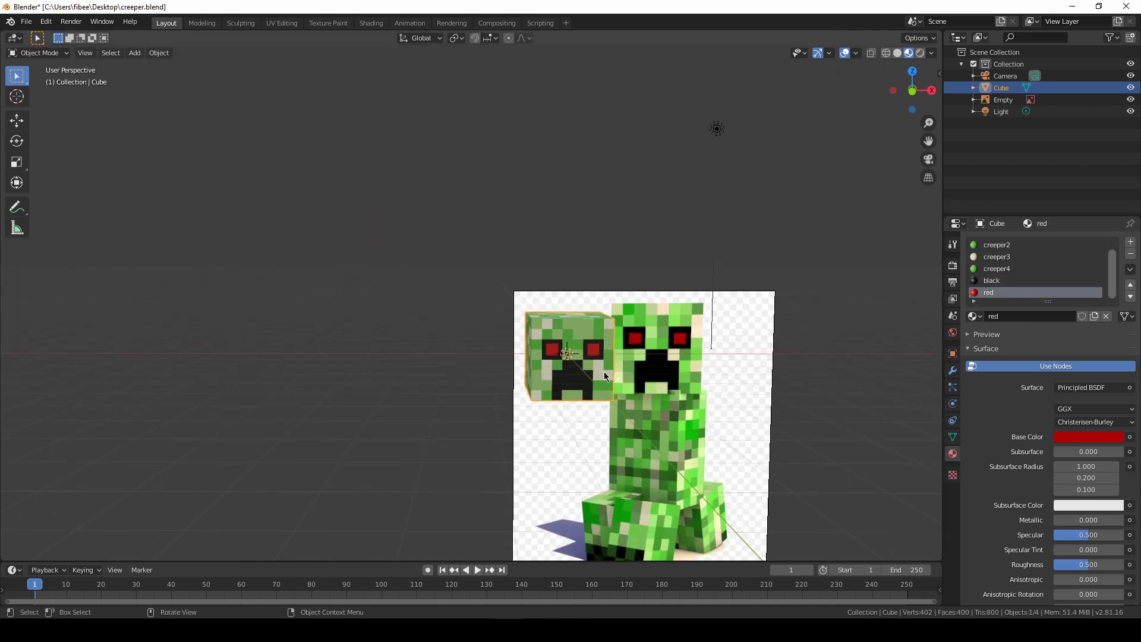
{"action": "mouse_move", "coordinate": [704, 410]}
{"action": "middle_mouse_down"}
{"action": "mouse_move", "coordinate": [600, 411]}
{"action": "mouse_move", "coordinate": [713, 417]}
{"action": "middle_mouse_up"}
{"action": "key", "text": "ctrl+s"}
Step: Add a new cube for the body and move it straight down about 2.12 m along Z below the head
{"action": "middle_click_drag", "start_coordinate": [663, 374], "coordinate": [630, 289]}
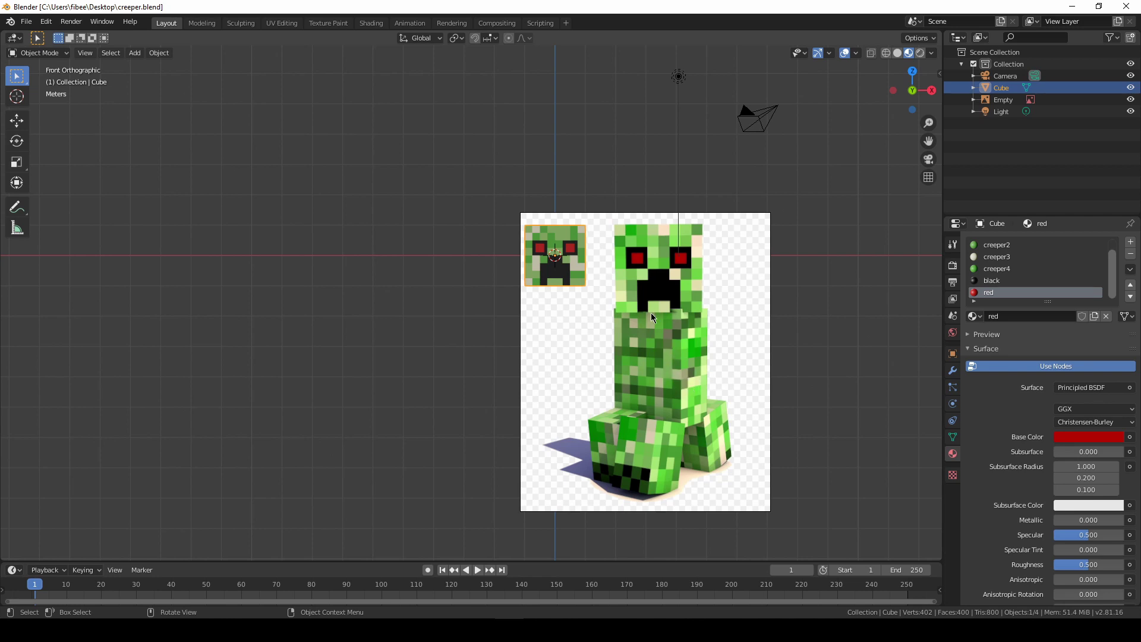
{"action": "scroll", "coordinate": [704, 373], "scroll_direction": "up", "scroll_amount": 4}
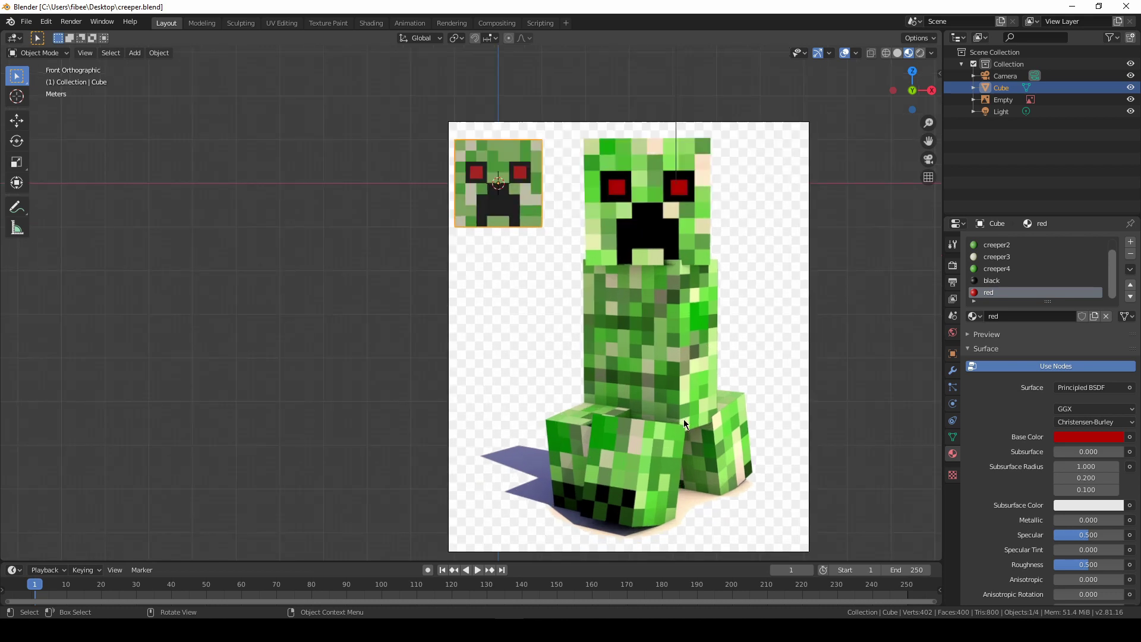
{"action": "scroll", "coordinate": [684, 419], "scroll_direction": "down", "scroll_amount": 1}
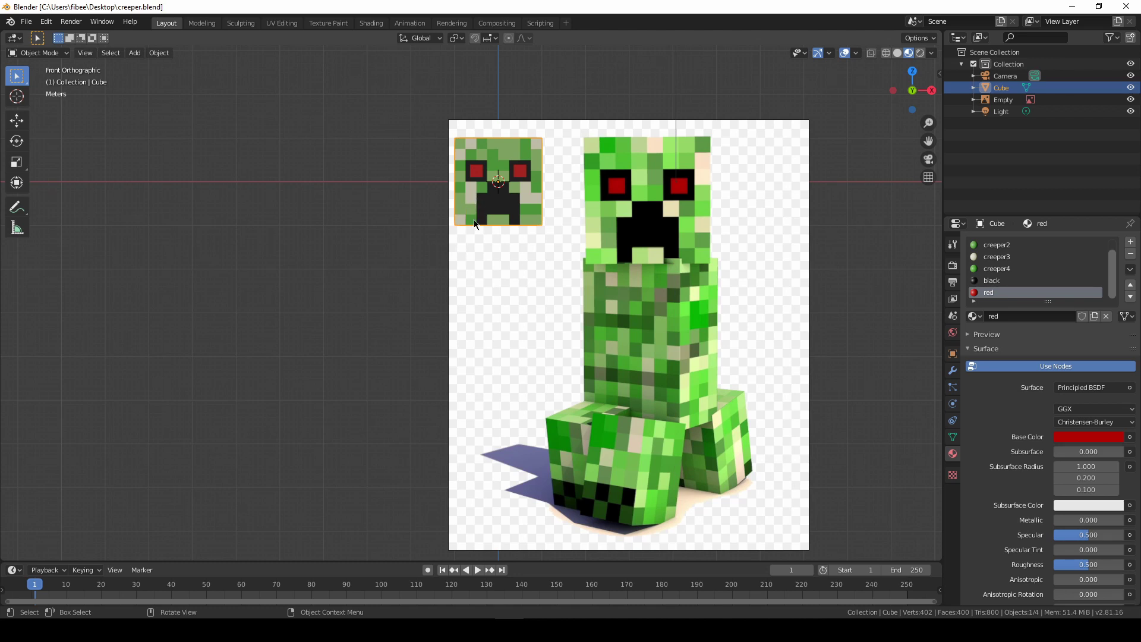
{"action": "key", "text": "shift+a"}
{"action": "mouse_move", "coordinate": [474, 219]}
{"action": "left_click", "coordinate": [525, 236]}
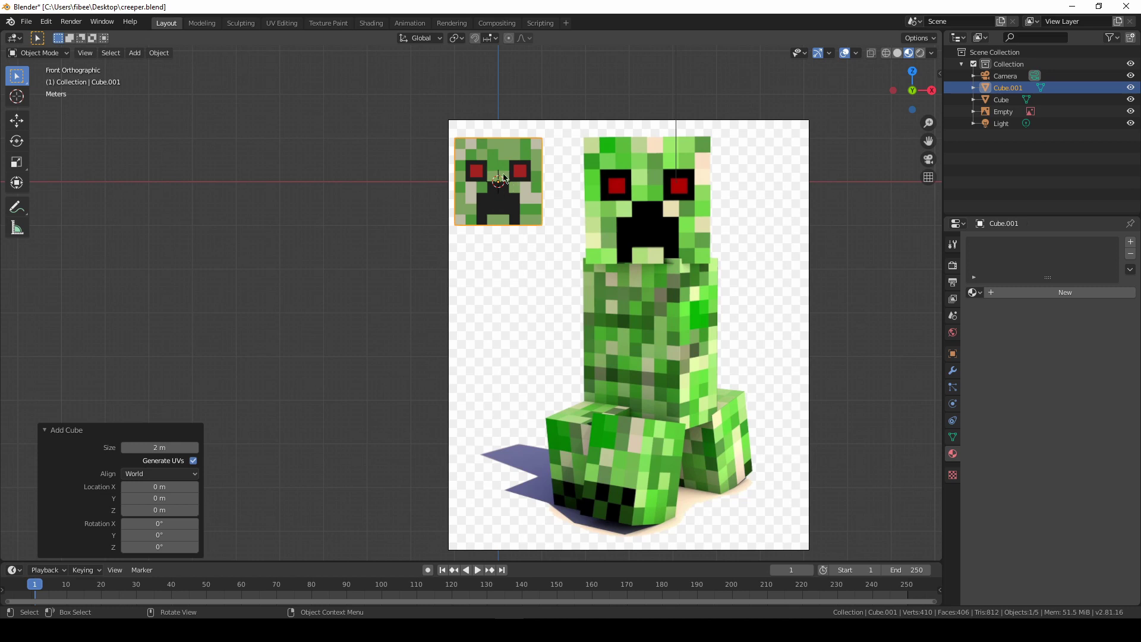
{"action": "key", "text": "g"}
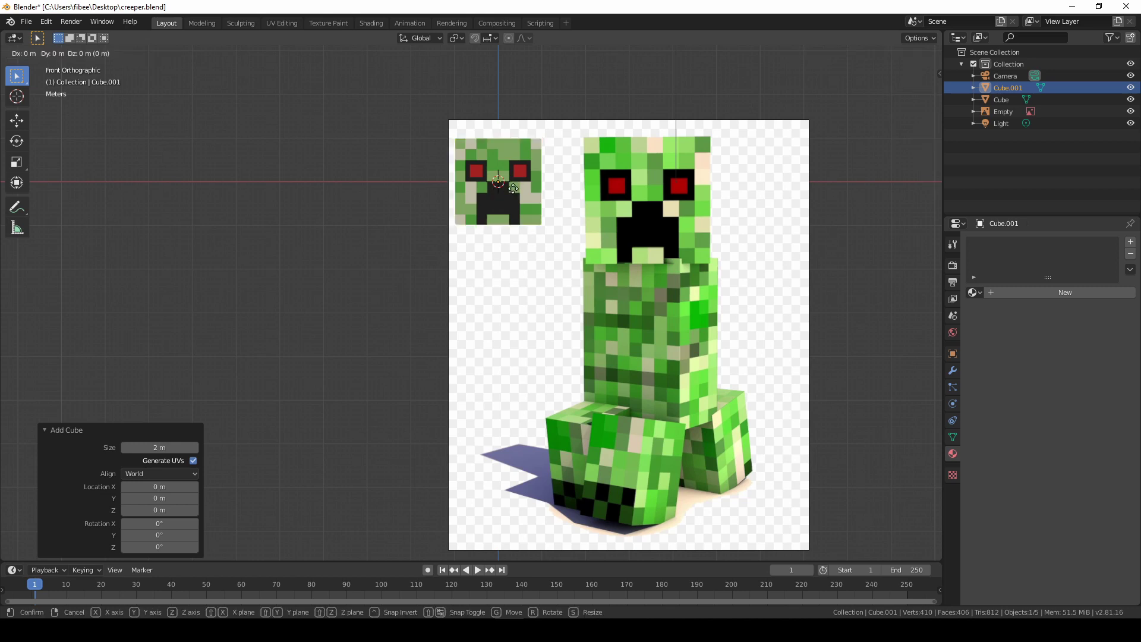
{"action": "key", "text": "z"}
{"action": "left_click", "coordinate": [517, 288]}
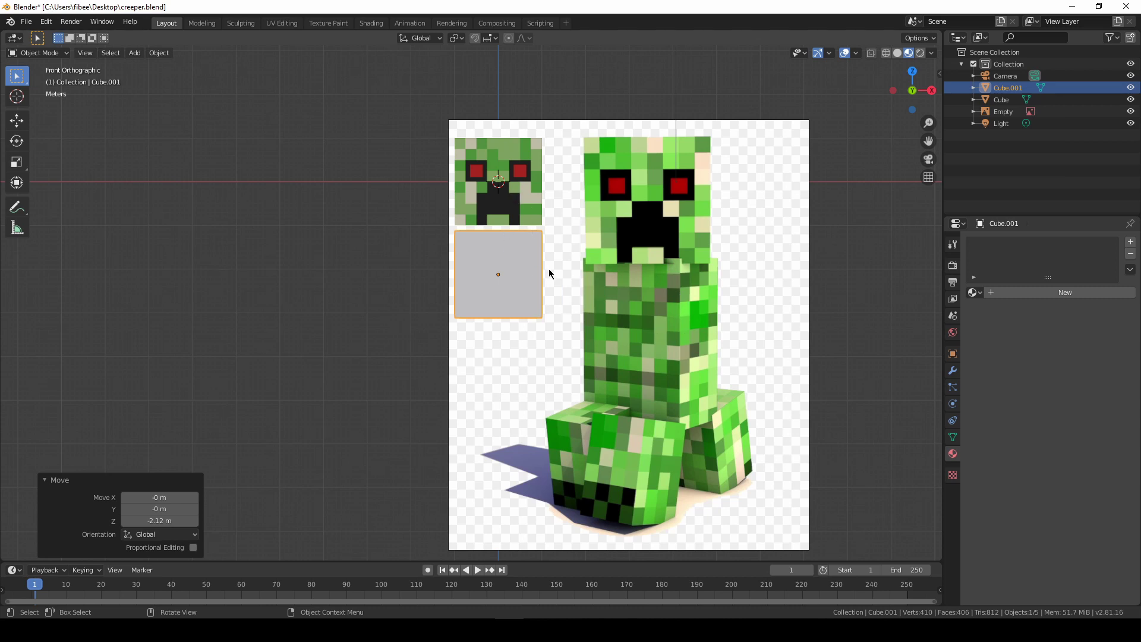
Step: Scale the body cube to 1.5 along Z and lower it about 0.35 m to sit directly under the head
{"action": "key", "text": "s"}
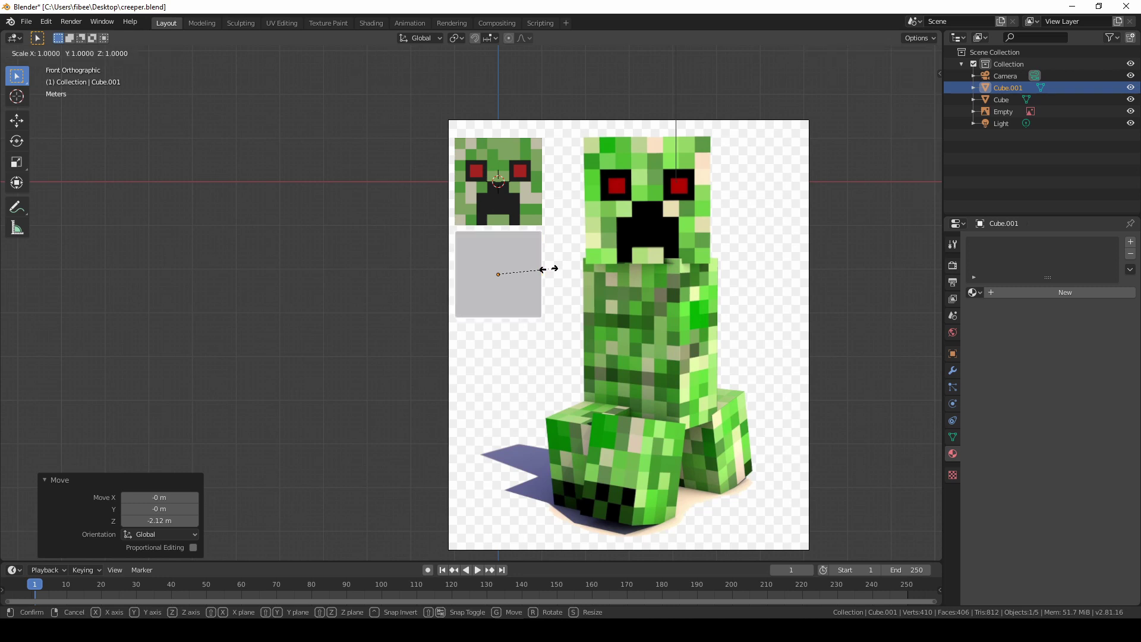
{"action": "type", "text": "z"}
{"action": "type", "text": "1.5"}
{"action": "key", "text": "Return"}
{"action": "key", "text": "g"}
{"action": "key", "text": "z"}
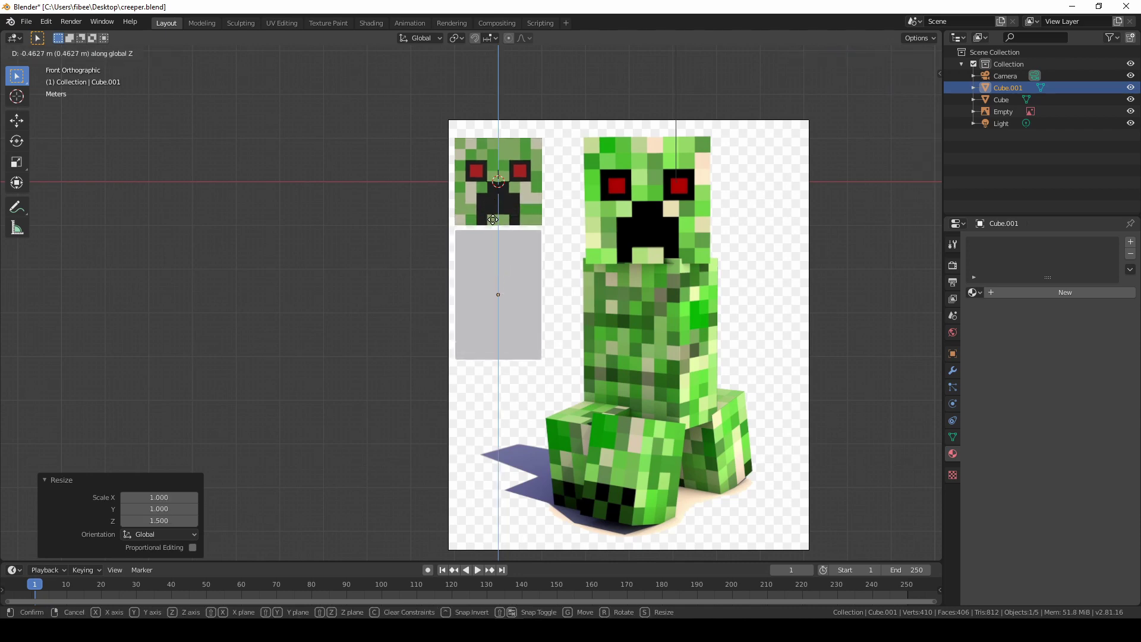
{"action": "left_click", "coordinate": [500, 221]}
Step: Scale the body to 0.5 along Y and apply its scale
{"action": "middle_click_drag", "start_coordinate": [528, 248], "coordinate": [448, 287]}
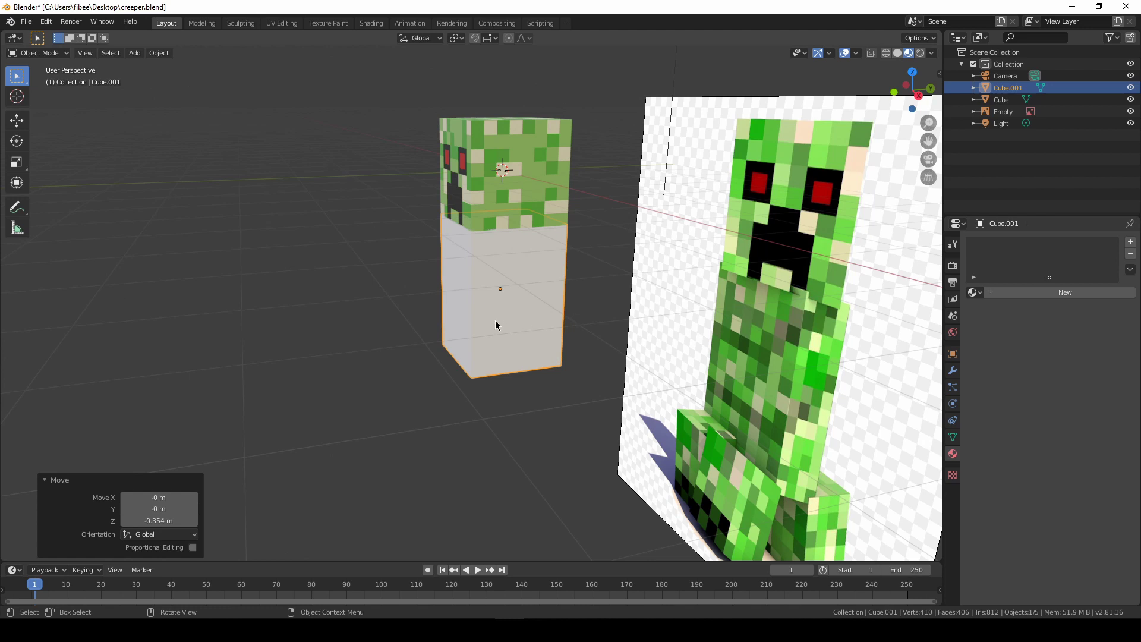
{"action": "key", "text": "Tab"}
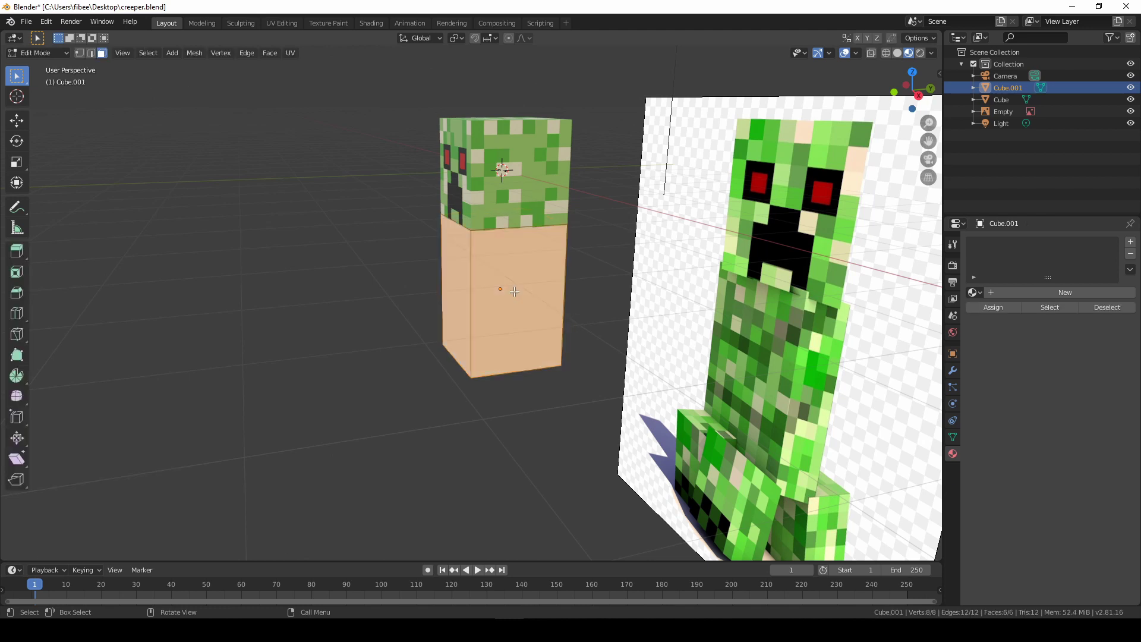
{"action": "key", "text": "Tab"}
{"action": "key", "text": "s"}
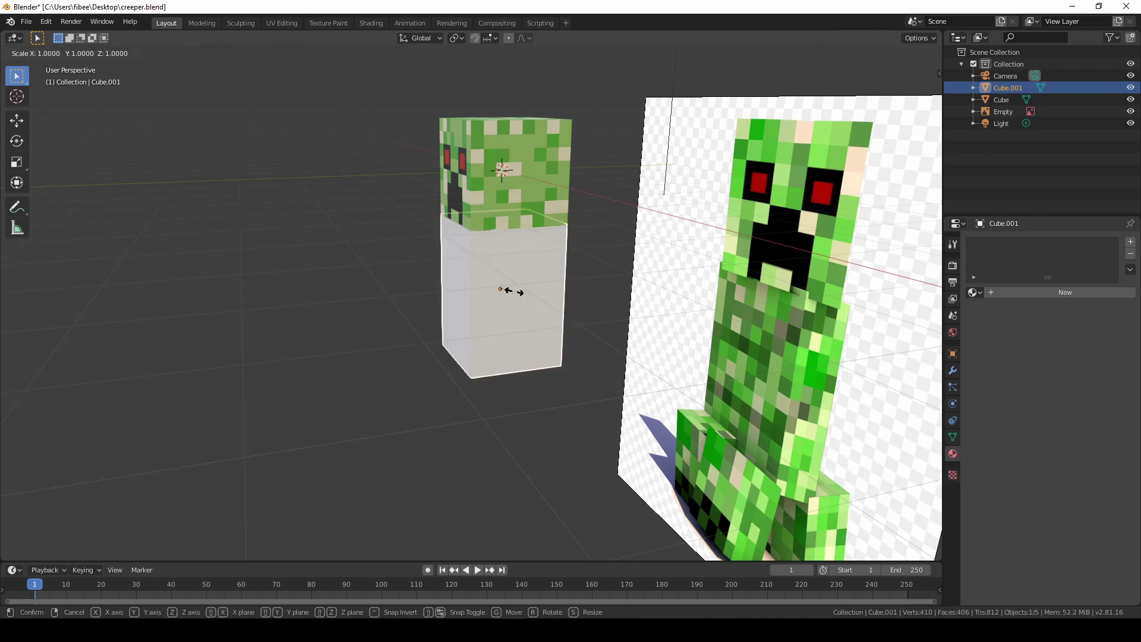
{"action": "type", "text": "y"}
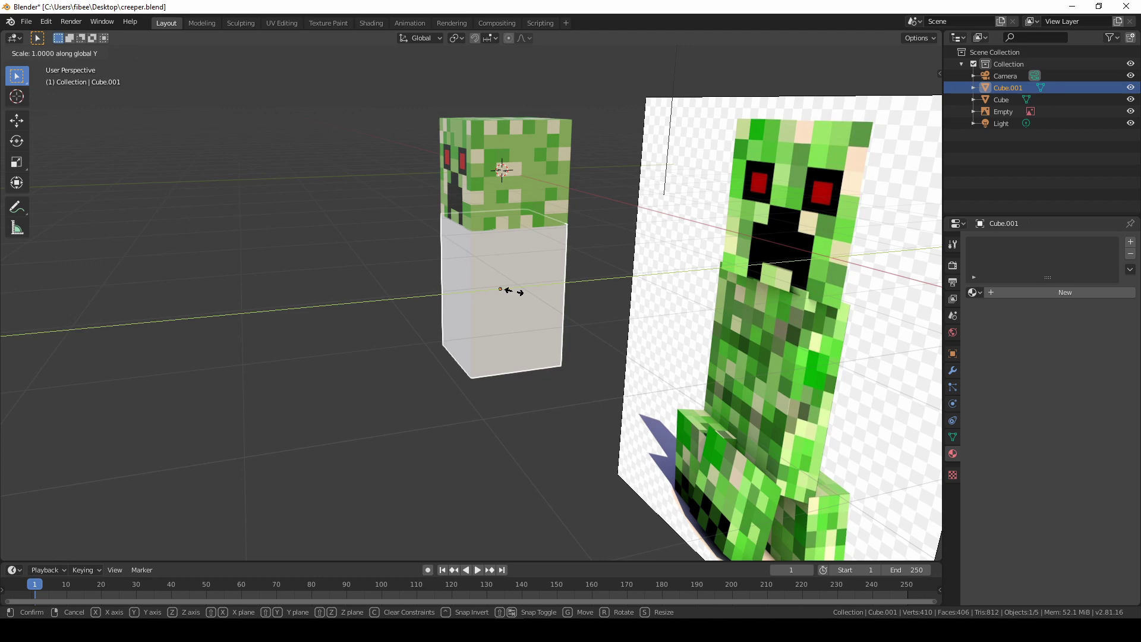
{"action": "type", "text": "0.5"}
{"action": "key", "text": "Return"}
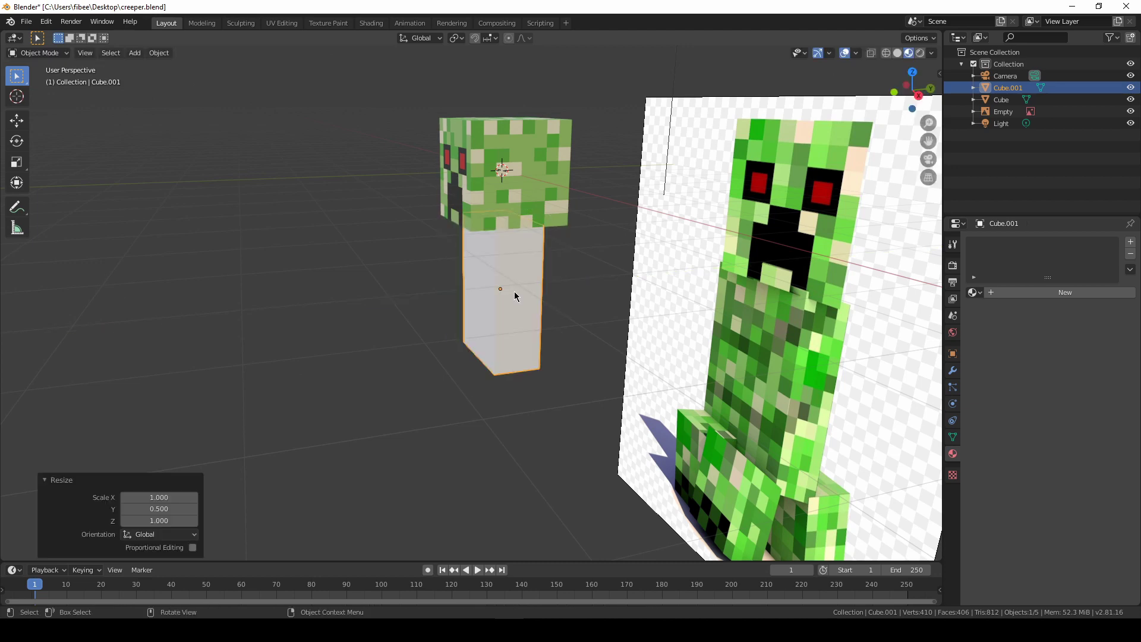
{"action": "middle_click_drag", "start_coordinate": [479, 280], "coordinate": [604, 299]}
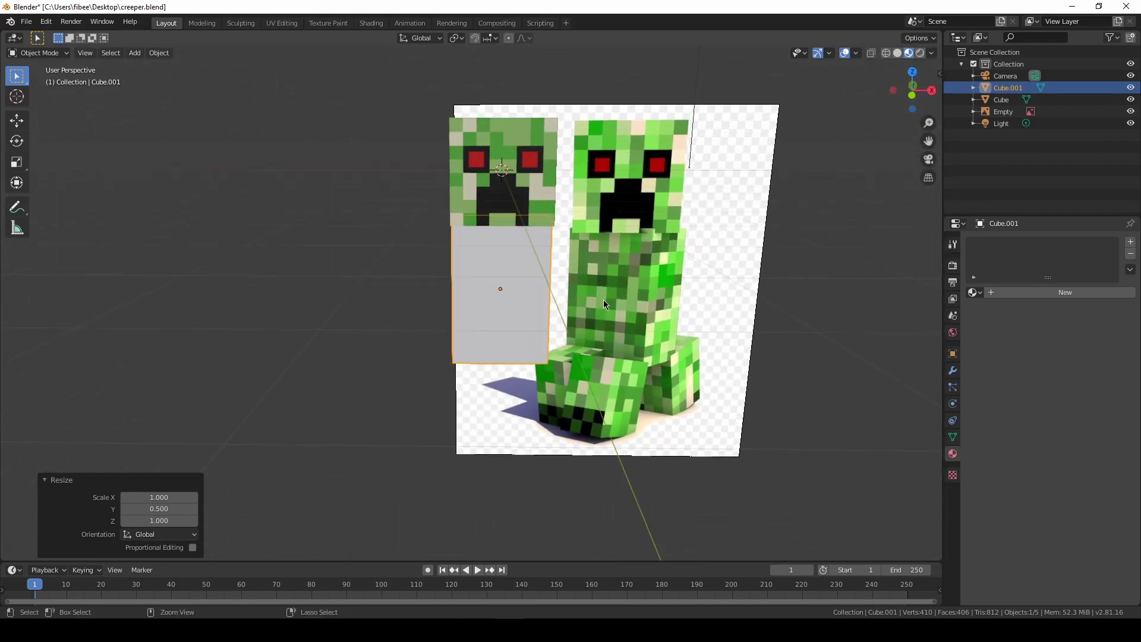
{"action": "key", "text": "ctrl+a"}
{"action": "left_click", "coordinate": [592, 320]}
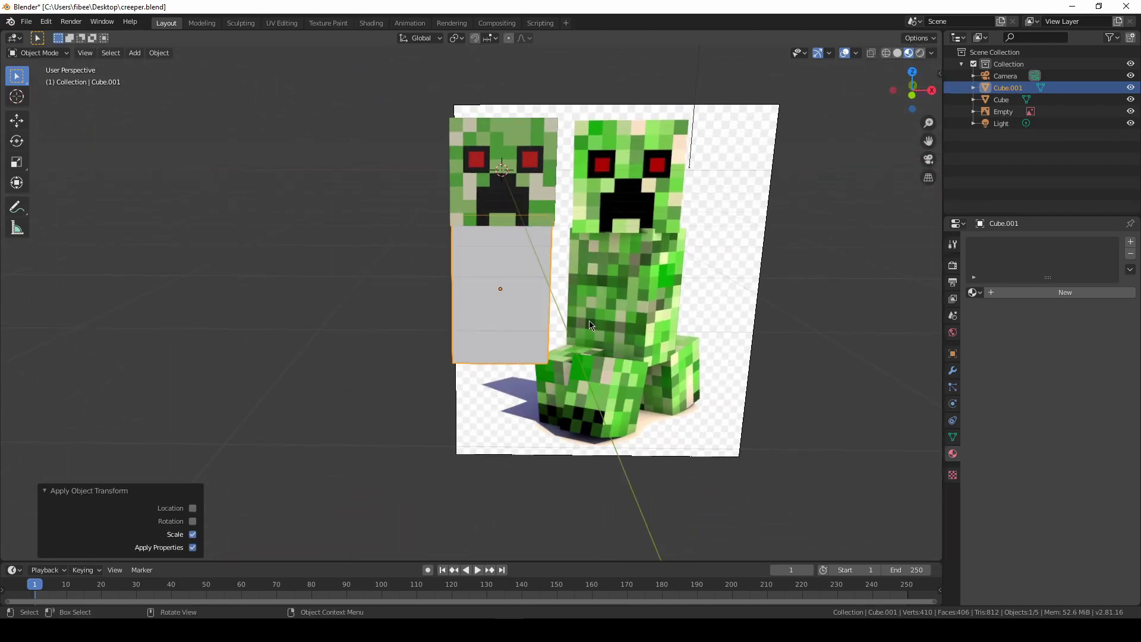
Step: In Edit Mode, add 7 evenly spaced vertical loop cuts across the width of the body
{"action": "key", "text": "Tab"}
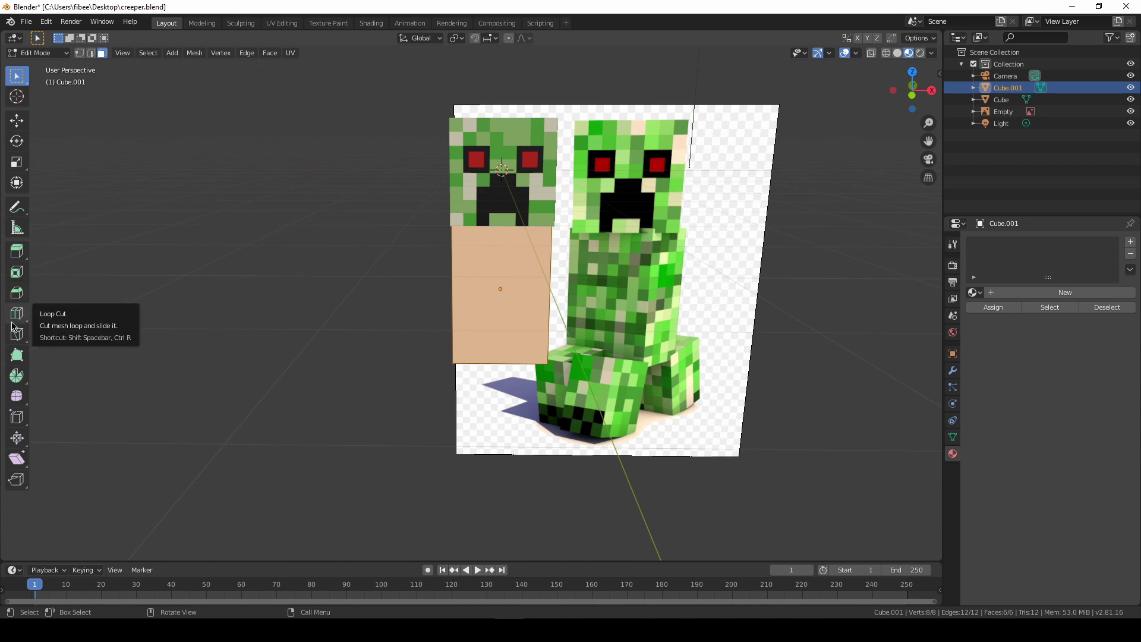
{"action": "middle_click_drag", "start_coordinate": [488, 280], "coordinate": [490, 265]}
{"action": "key", "text": "ctrl+r"}
{"action": "scroll", "coordinate": [492, 232], "scroll_direction": "up", "scroll_amount": 3}
{"action": "scroll", "coordinate": [493, 231], "scroll_direction": "up", "scroll_amount": 3}
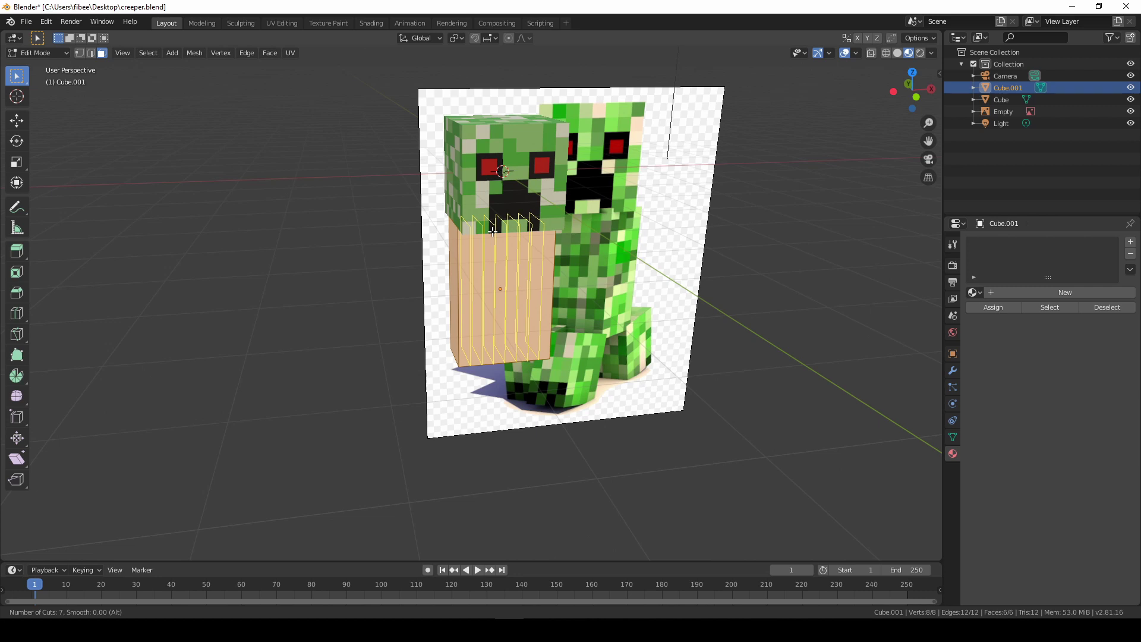
{"action": "left_click", "coordinate": [493, 231]}
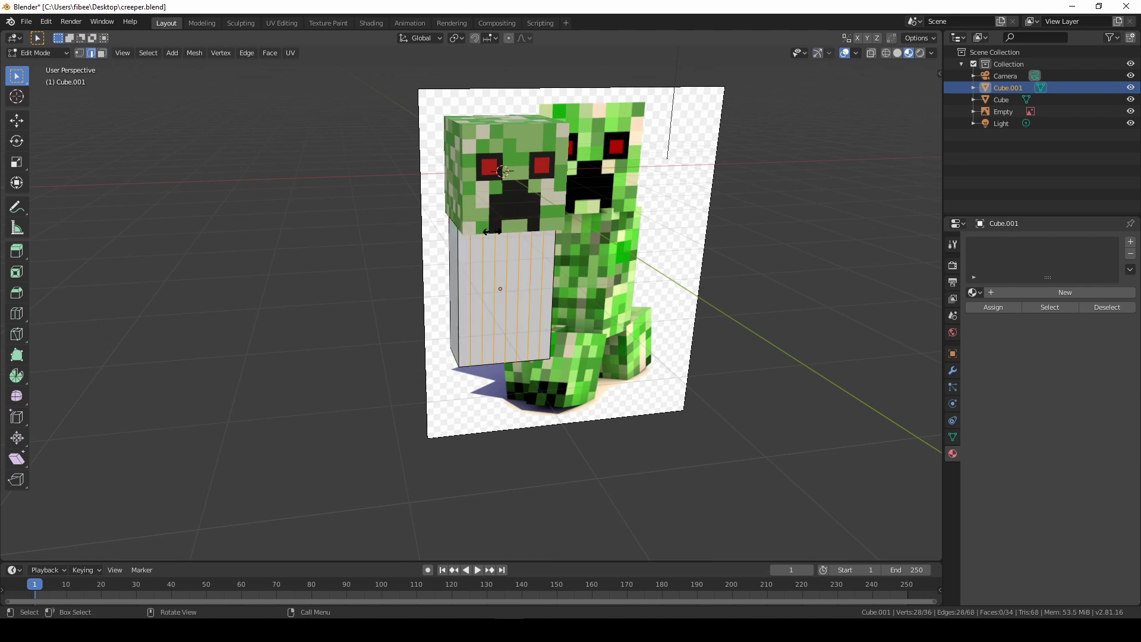
{"action": "right_click", "coordinate": [503, 282]}
Step: Add 3 evenly spaced vertical loop cuts across the depth of the body
{"action": "middle_click_drag", "start_coordinate": [537, 328], "coordinate": [458, 249]}
{"action": "key", "text": "ctrl+r"}
{"action": "scroll", "coordinate": [510, 244], "scroll_direction": "up", "scroll_amount": 2}
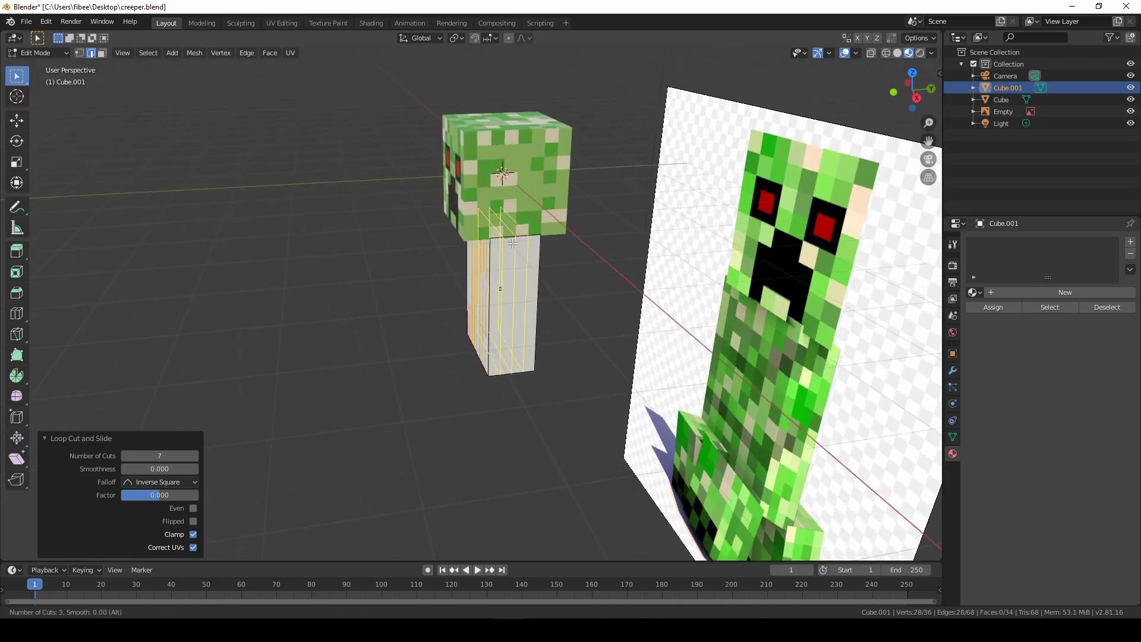
{"action": "left_click", "coordinate": [526, 249]}
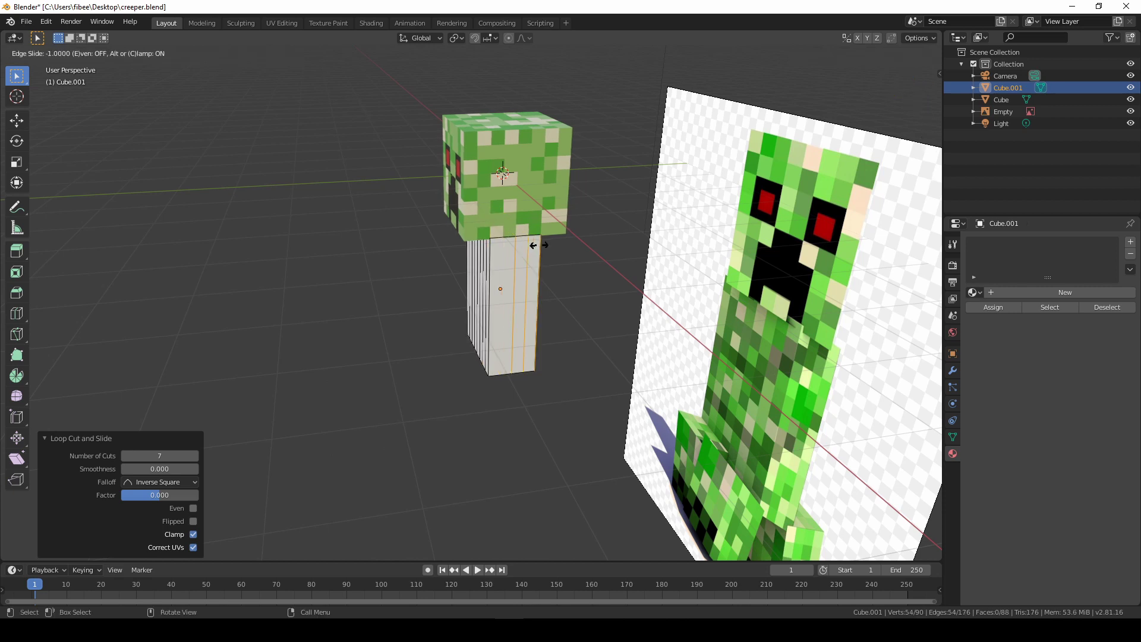
{"action": "right_click", "coordinate": [517, 286]}
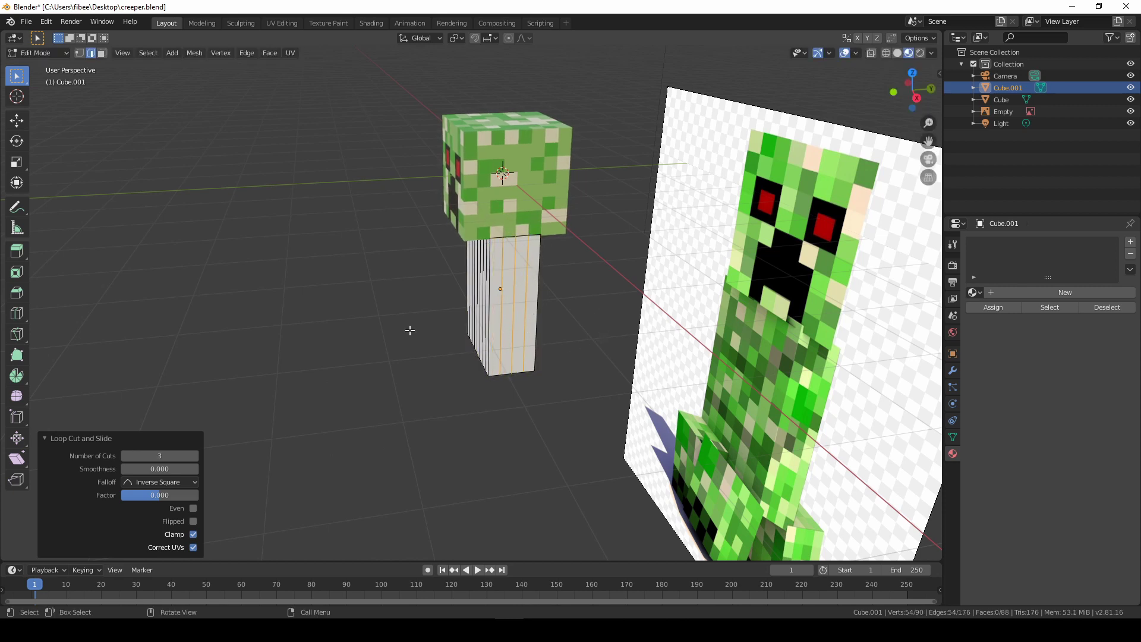
Step: Add 4 evenly spaced horizontal loop cuts along the height of the body
{"action": "middle_click_drag", "start_coordinate": [429, 328], "coordinate": [528, 295]}
{"action": "key", "text": "ctrl+r"}
{"action": "scroll", "coordinate": [517, 286], "scroll_direction": "down", "scroll_amount": 1}
{"action": "scroll", "coordinate": [524, 265], "scroll_direction": "up", "scroll_amount": 2}
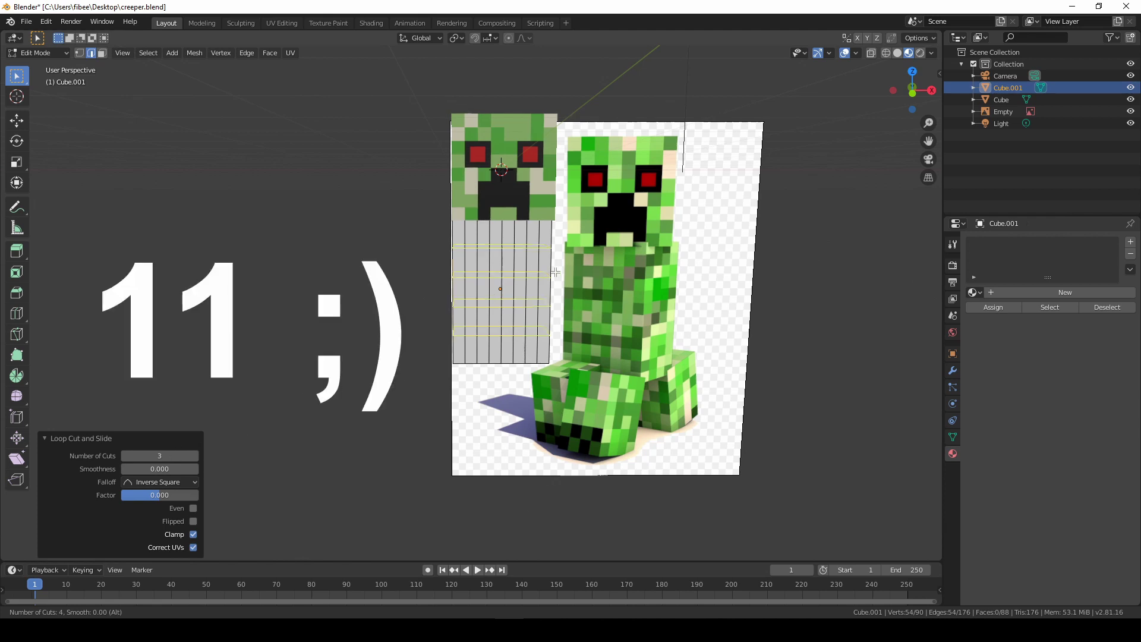
{"action": "left_click", "coordinate": [526, 254]}
{"action": "right_click", "coordinate": [519, 262]}
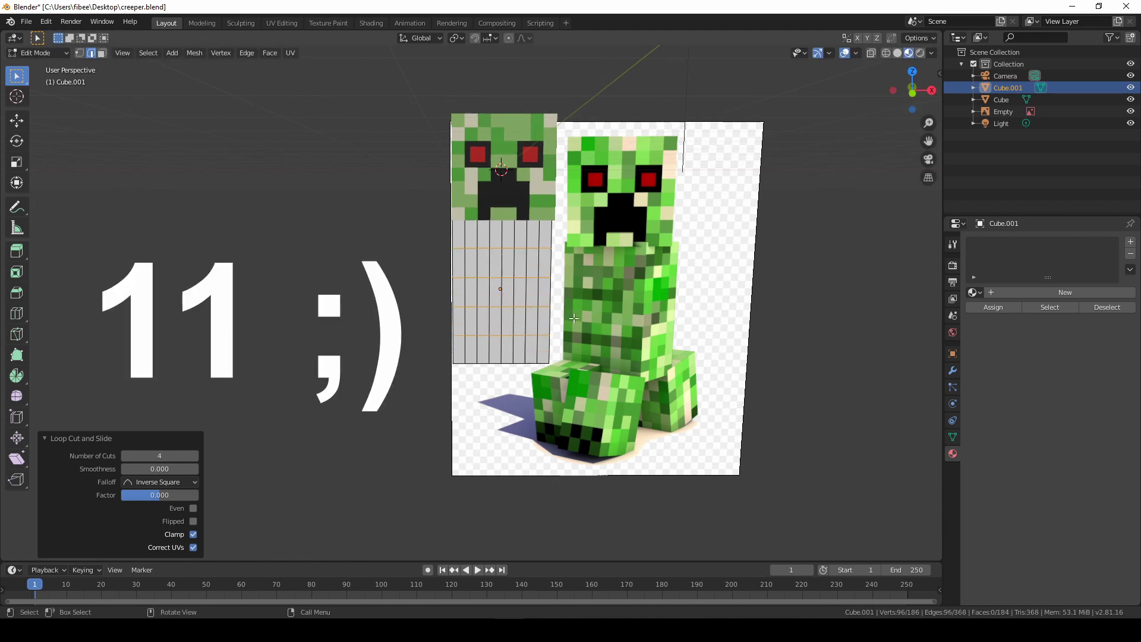
Step: Set the body's horizontal loop cuts to 11 and switch to face selection mode
{"action": "left_click", "coordinate": [174, 453]}
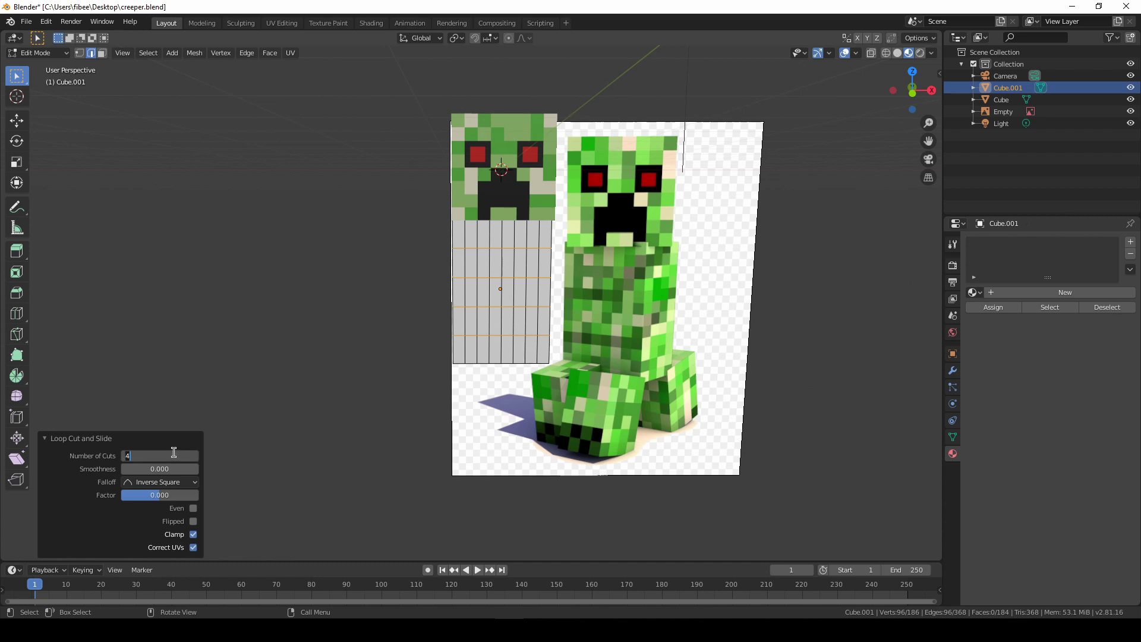
{"action": "key", "text": "Tab"}
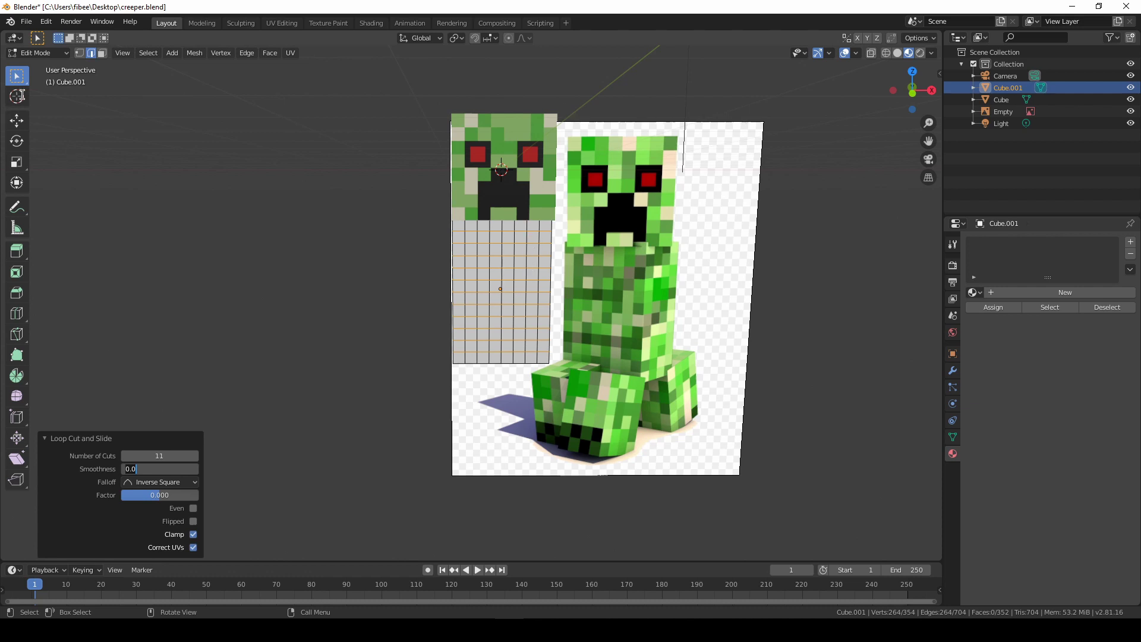
{"action": "left_click", "coordinate": [102, 55]}
{"action": "left_click", "coordinate": [489, 230]}
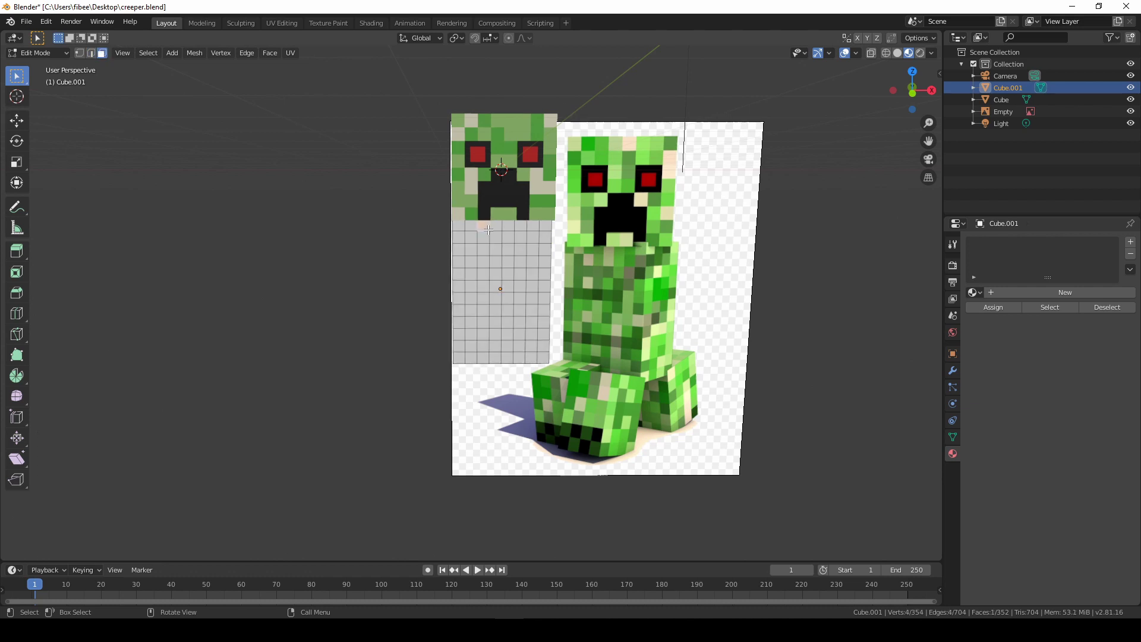
{"action": "left_click", "coordinate": [557, 306]}
{"action": "middle_click_drag", "start_coordinate": [557, 306], "coordinate": [542, 262]}
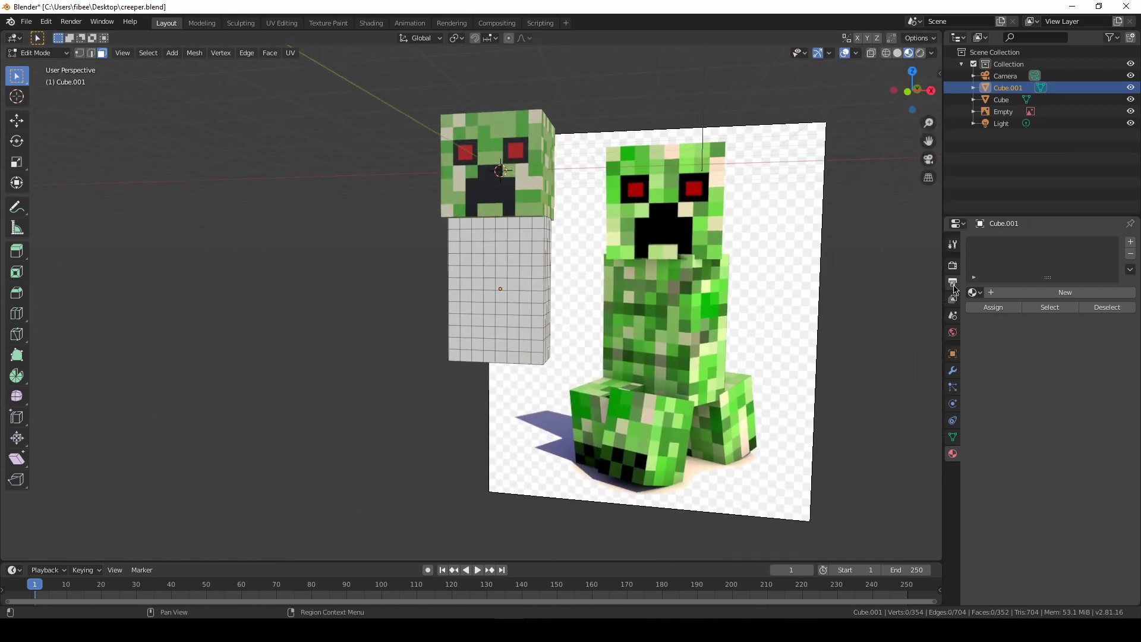
Step: Add a material slot to the body and link the existing creeper2 material to it
{"action": "left_click", "coordinate": [525, 272]}
{"action": "left_click", "coordinate": [974, 292]}
{"action": "left_click", "coordinate": [1131, 242]}
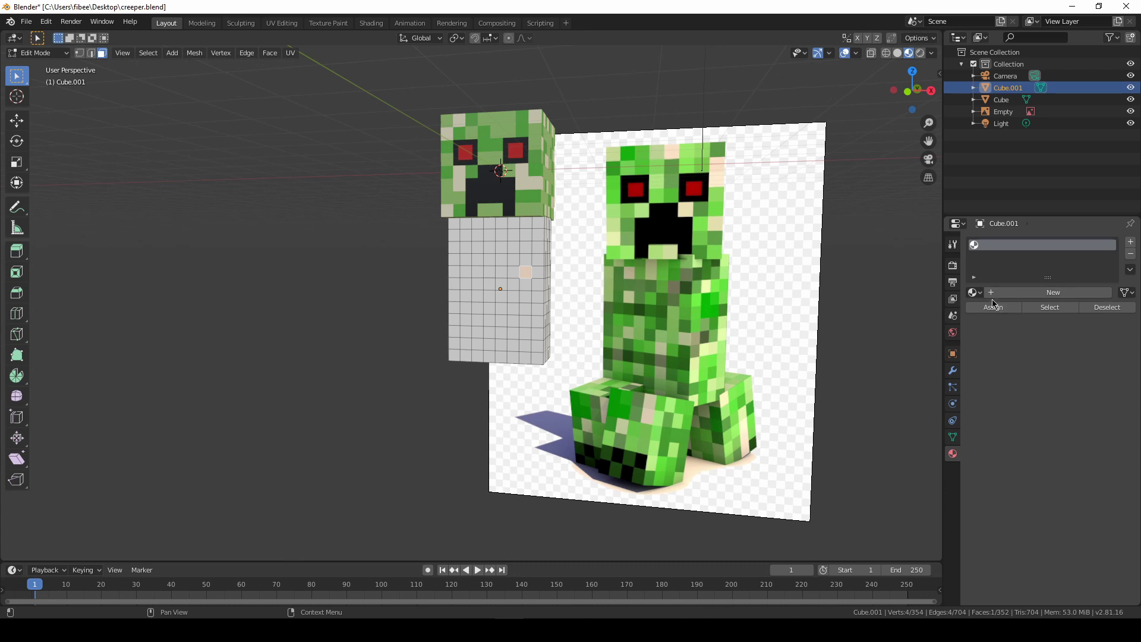
{"action": "left_click", "coordinate": [975, 292]}
{"action": "left_click", "coordinate": [989, 320]}
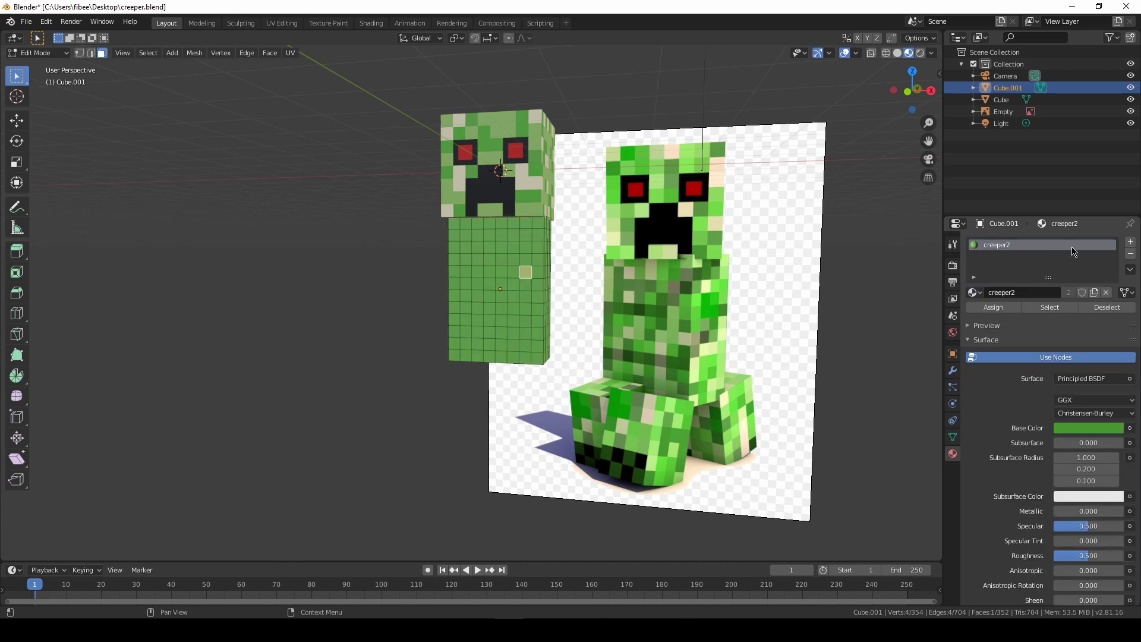
Step: Add two more material slots to the body, holding the existing creeper3 and creeper4 materials
{"action": "left_click", "coordinate": [1130, 242]}
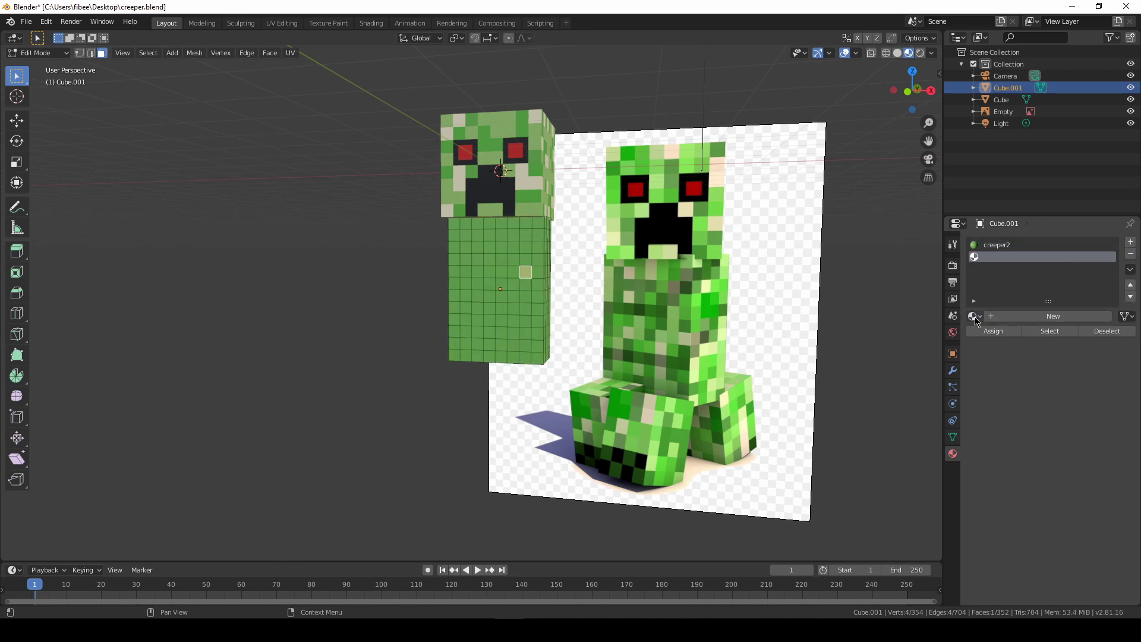
{"action": "left_click", "coordinate": [977, 321]}
{"action": "left_click", "coordinate": [1003, 355]}
{"action": "left_click", "coordinate": [1131, 242]}
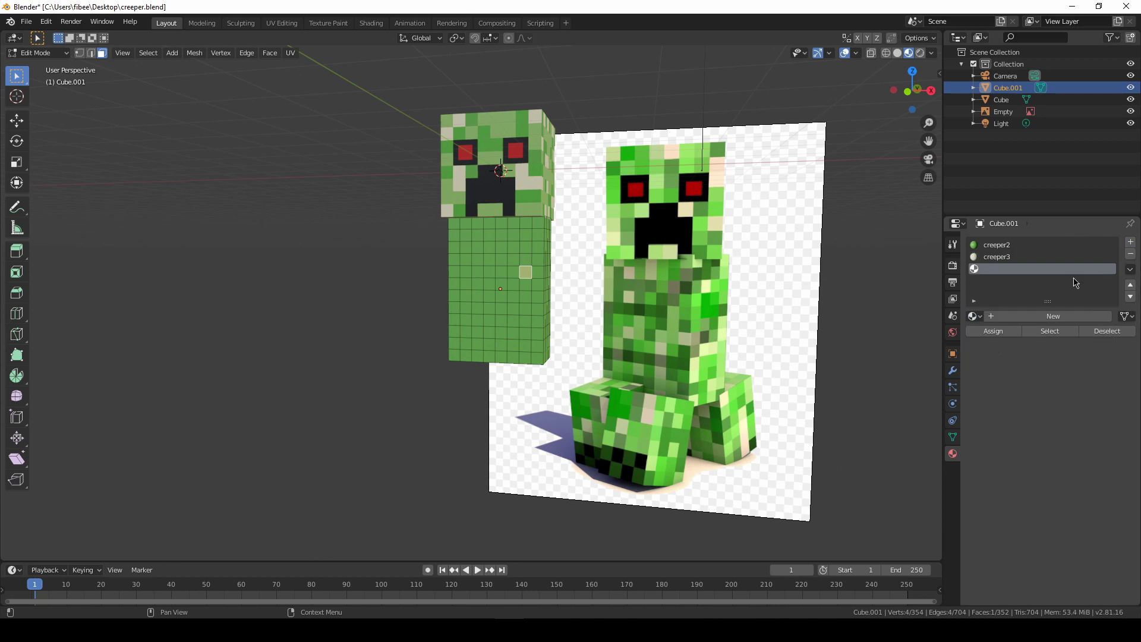
{"action": "left_click", "coordinate": [975, 316]}
{"action": "left_click", "coordinate": [1005, 368]}
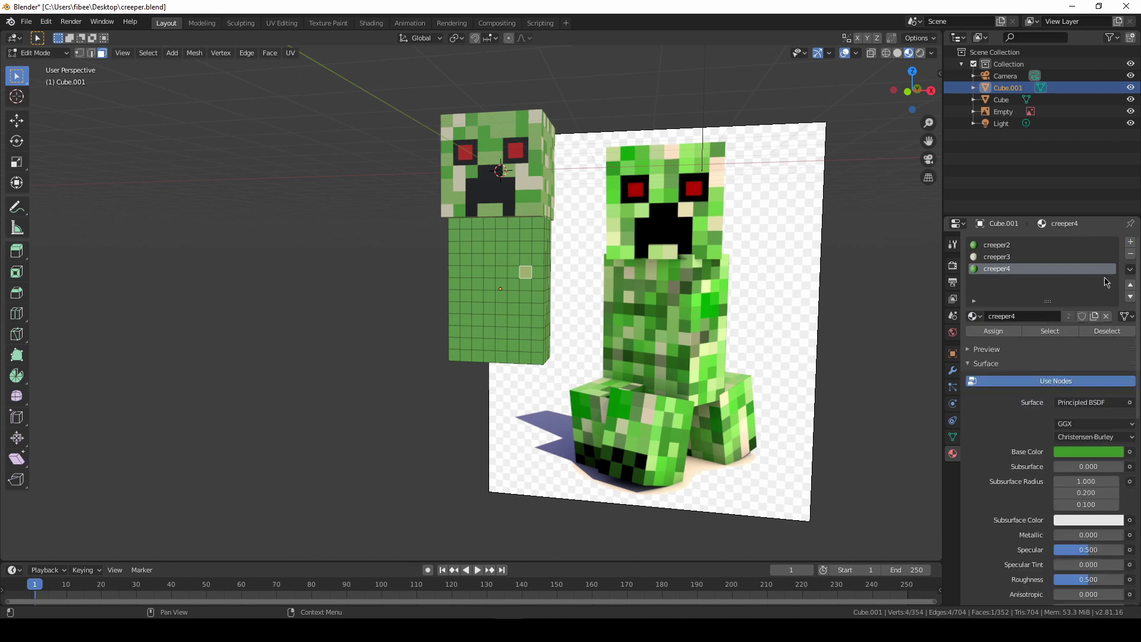
Step: Add a fourth material slot with the existing crepper material and save the file
{"action": "left_click", "coordinate": [1132, 243]}
{"action": "left_click", "coordinate": [975, 317]}
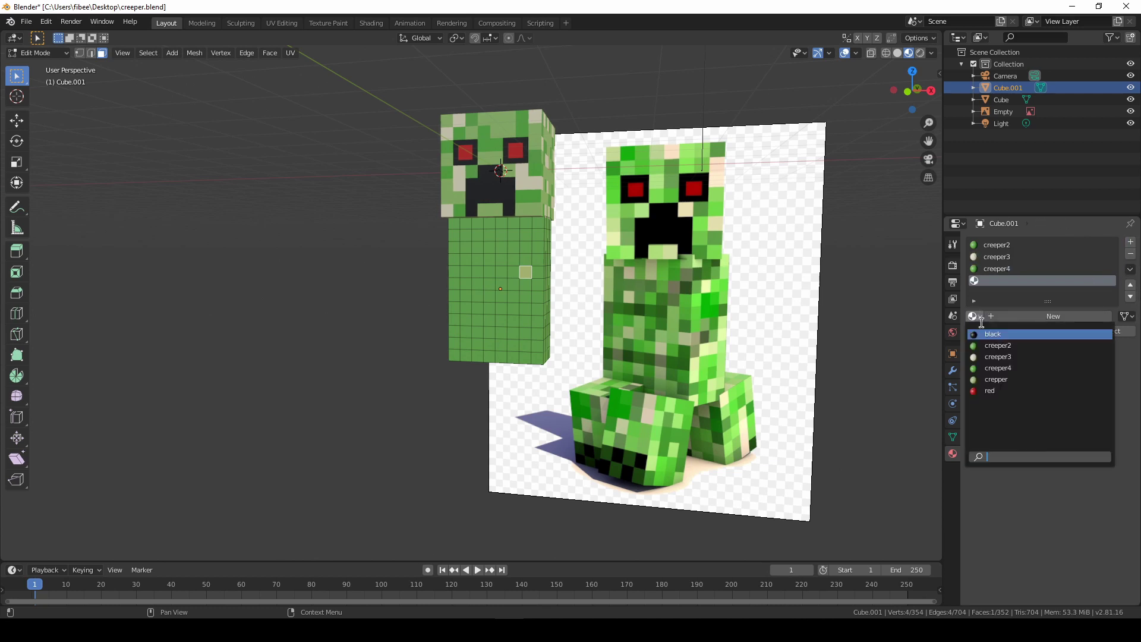
{"action": "left_click", "coordinate": [1002, 379]}
{"action": "key", "text": "ctrl+s"}
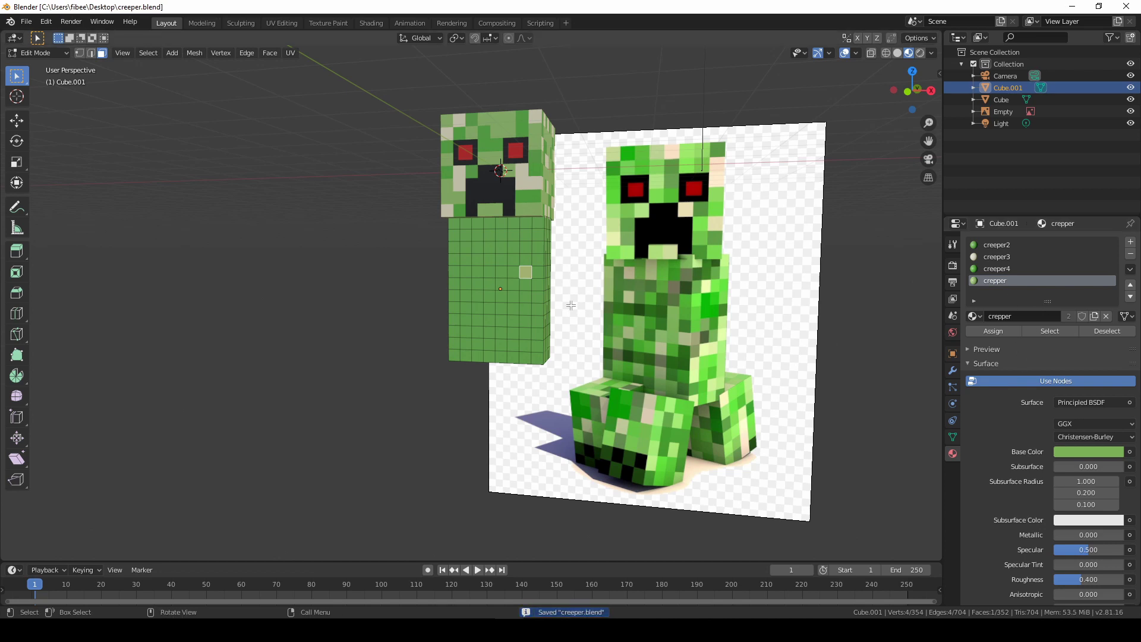
Step: Randomly select 25% of the body's faces with seed 6 and assign creeper3 to them
{"action": "left_click", "coordinate": [503, 256]}
{"action": "left_click", "coordinate": [148, 52]}
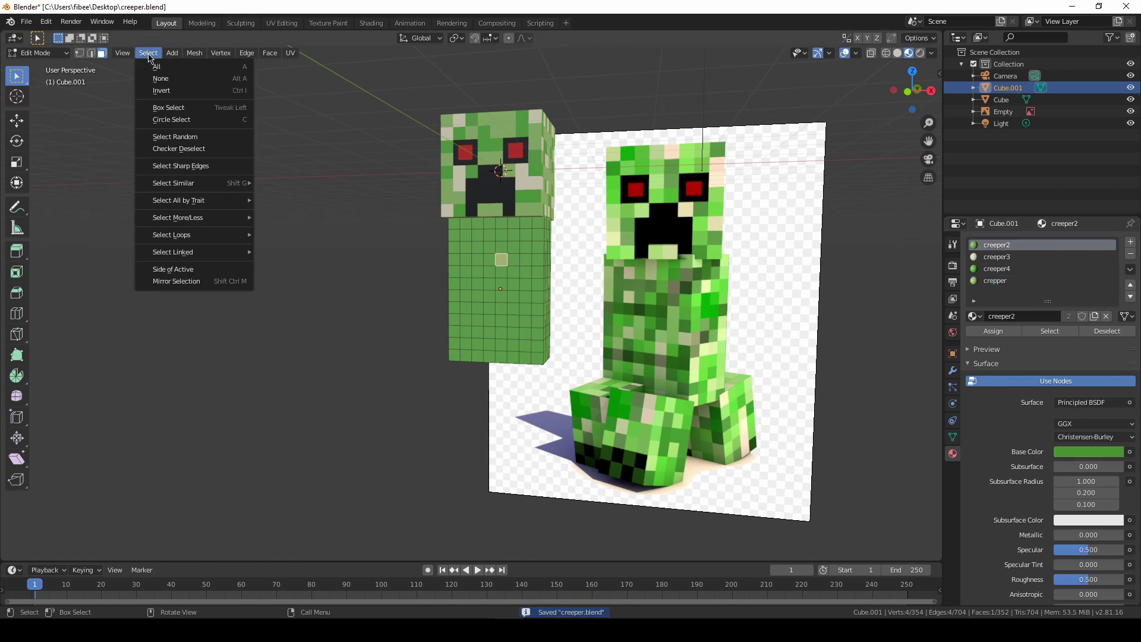
{"action": "left_click", "coordinate": [200, 138]}
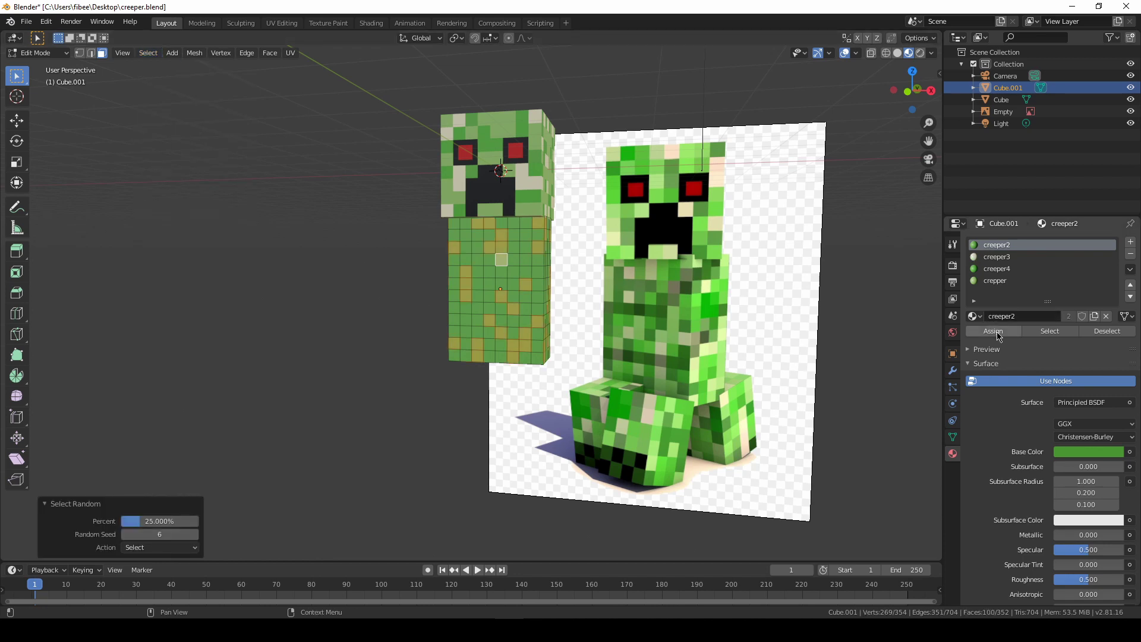
{"action": "left_click", "coordinate": [997, 258]}
{"action": "left_click", "coordinate": [994, 331]}
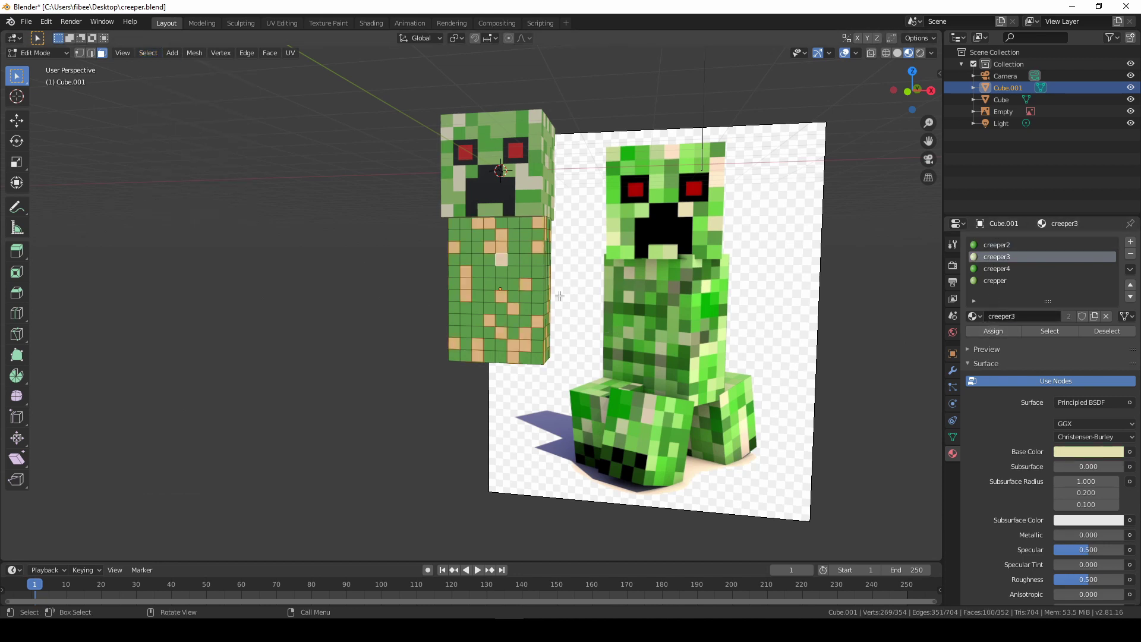
Step: Randomly select 25% of the body's faces with seed 10 and assign creeper4 to them
{"action": "left_click", "coordinate": [511, 273]}
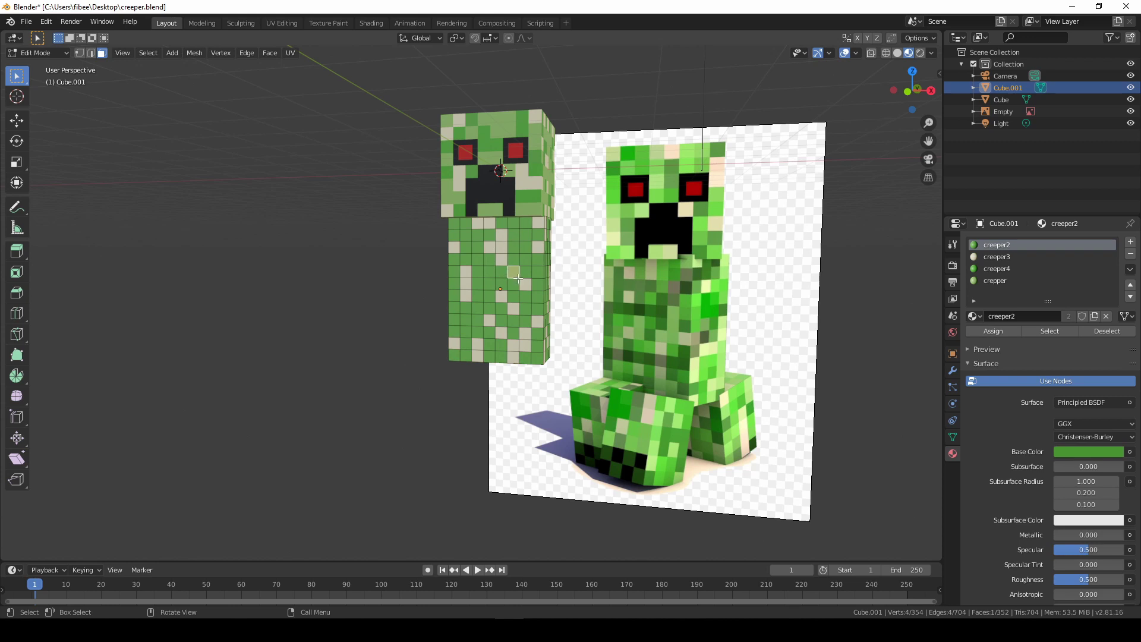
{"action": "left_click", "coordinate": [148, 52]}
{"action": "left_click", "coordinate": [201, 143]}
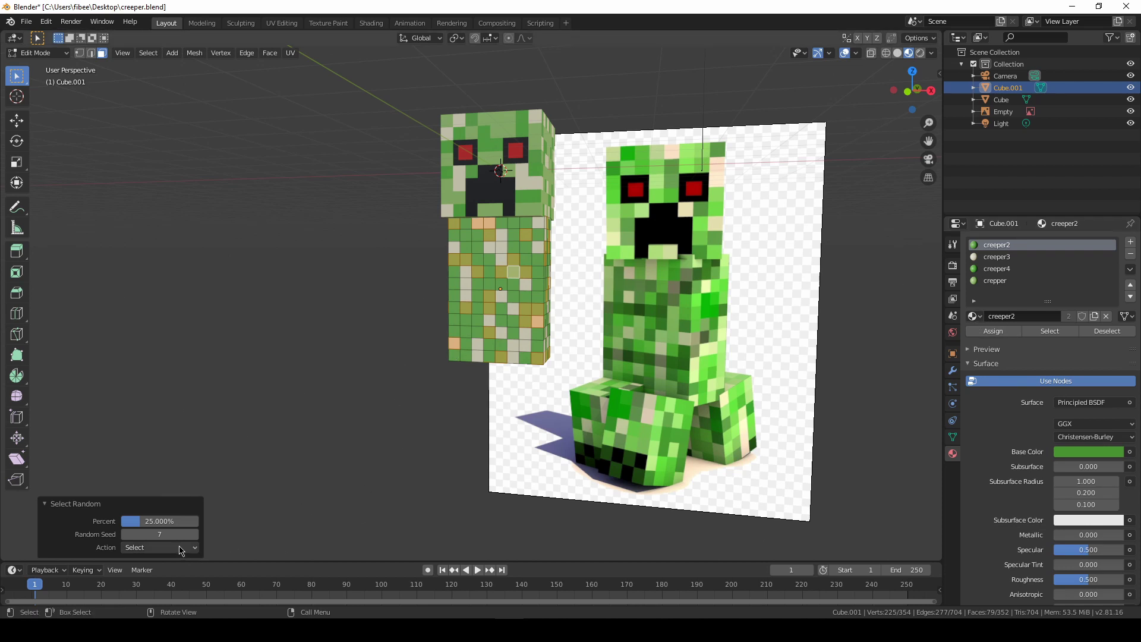
{"action": "left_click", "coordinate": [159, 535]}
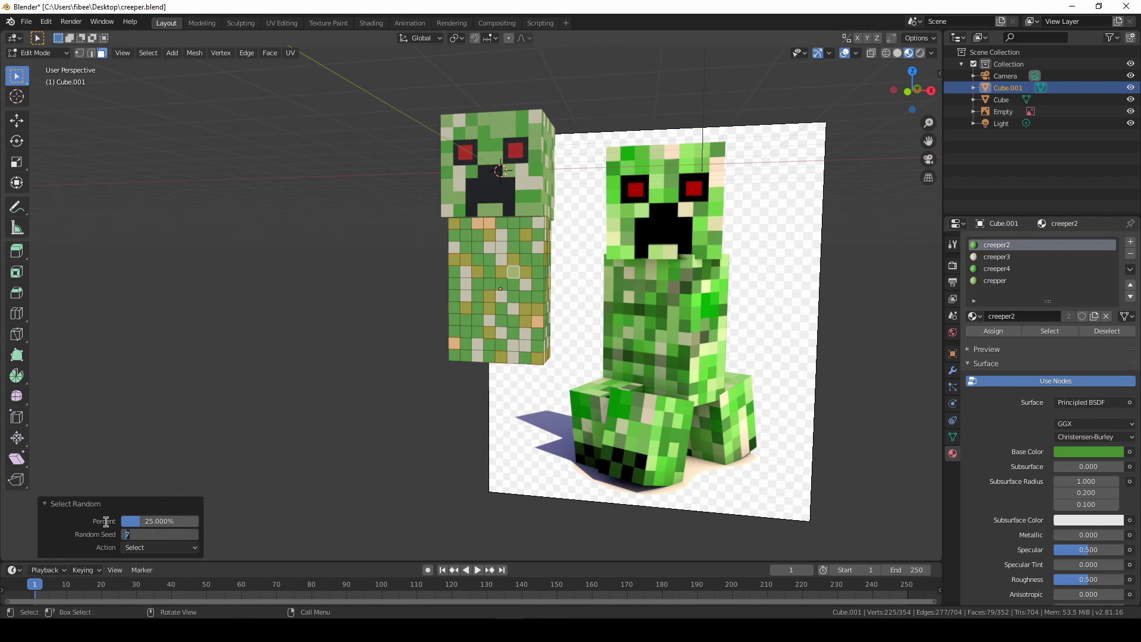
{"action": "type", "text": "10"}
{"action": "key", "text": "Return"}
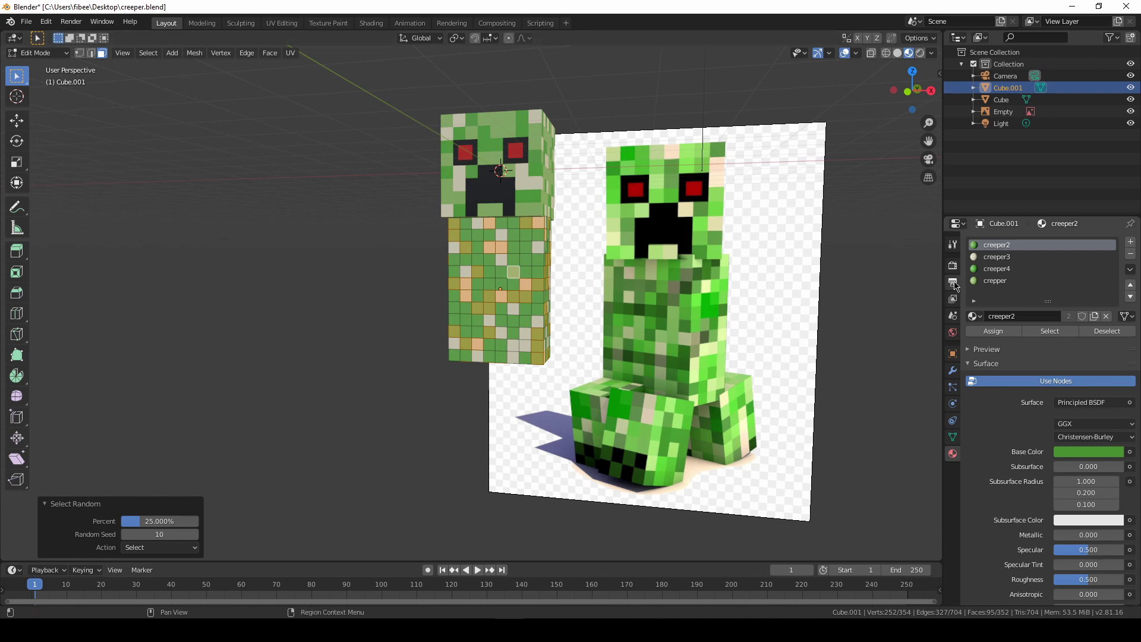
{"action": "left_click", "coordinate": [997, 269]}
{"action": "left_click", "coordinate": [992, 331]}
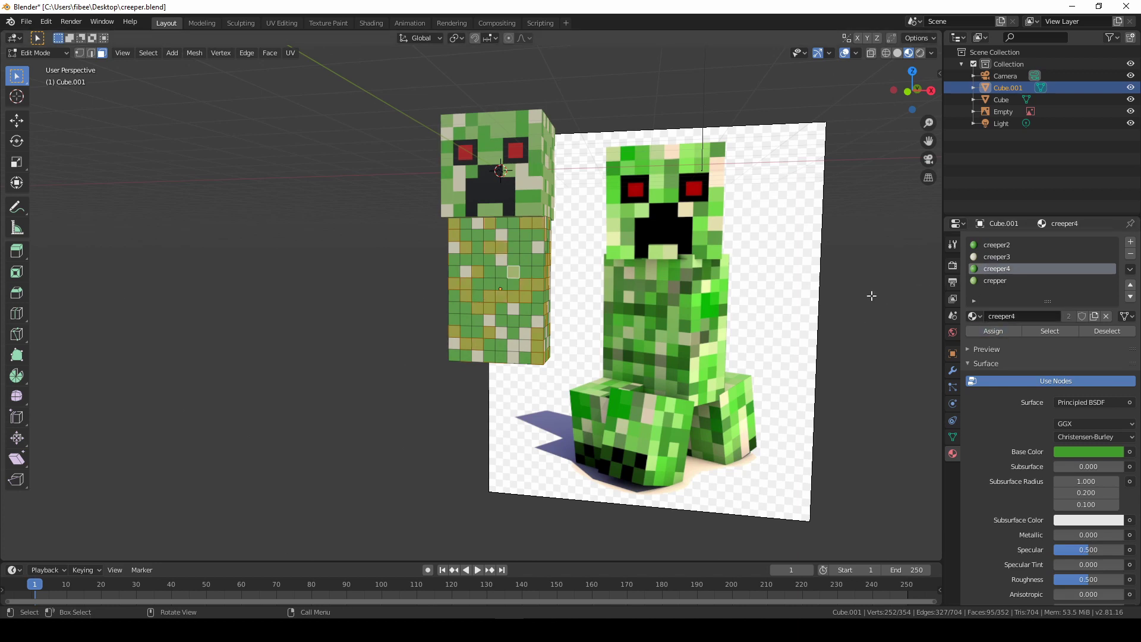
Step: Set the creeper4 material's base color to a light green sampled from the head in the reference image
{"action": "left_click", "coordinate": [1006, 246]}
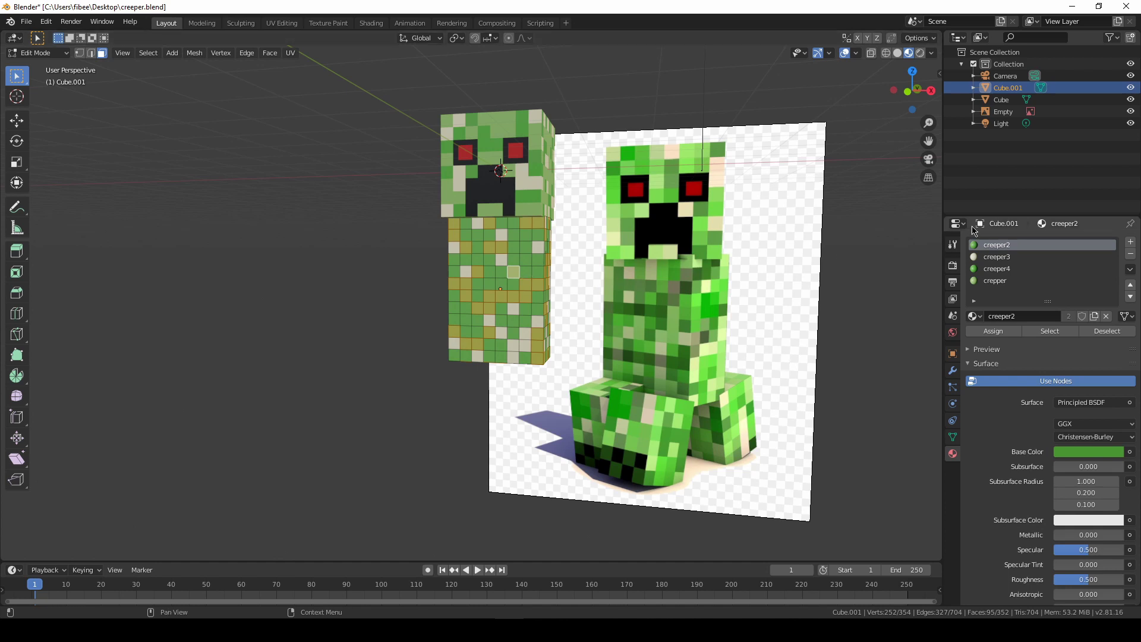
{"action": "left_click", "coordinate": [994, 271]}
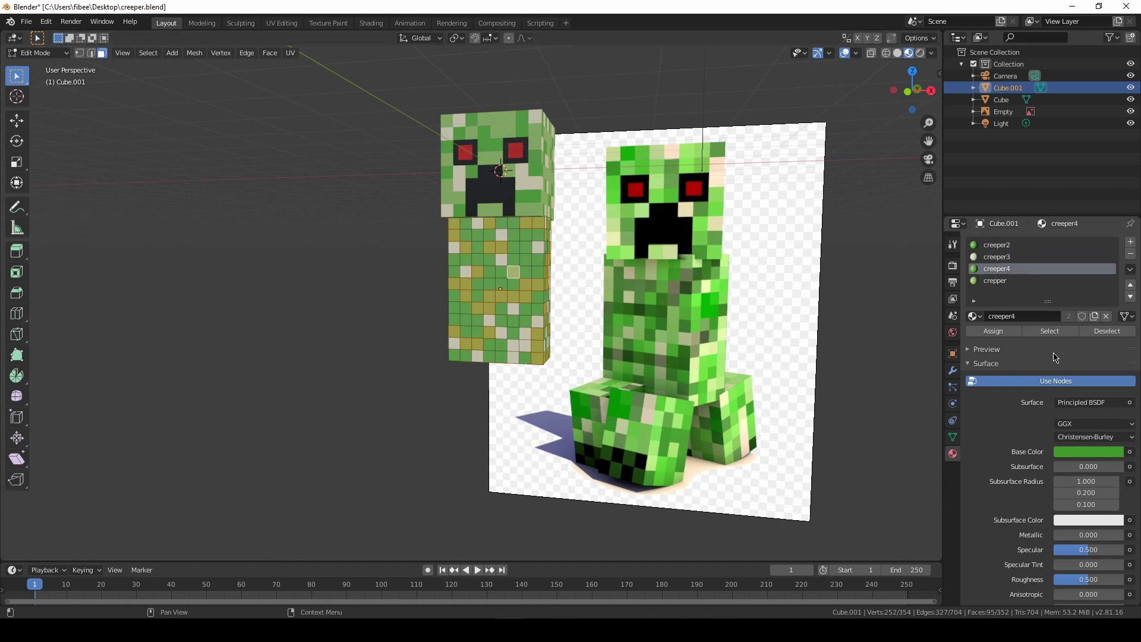
{"action": "left_click", "coordinate": [1086, 453]}
{"action": "left_click_drag", "start_coordinate": [1047, 302], "coordinate": [1041, 296]}
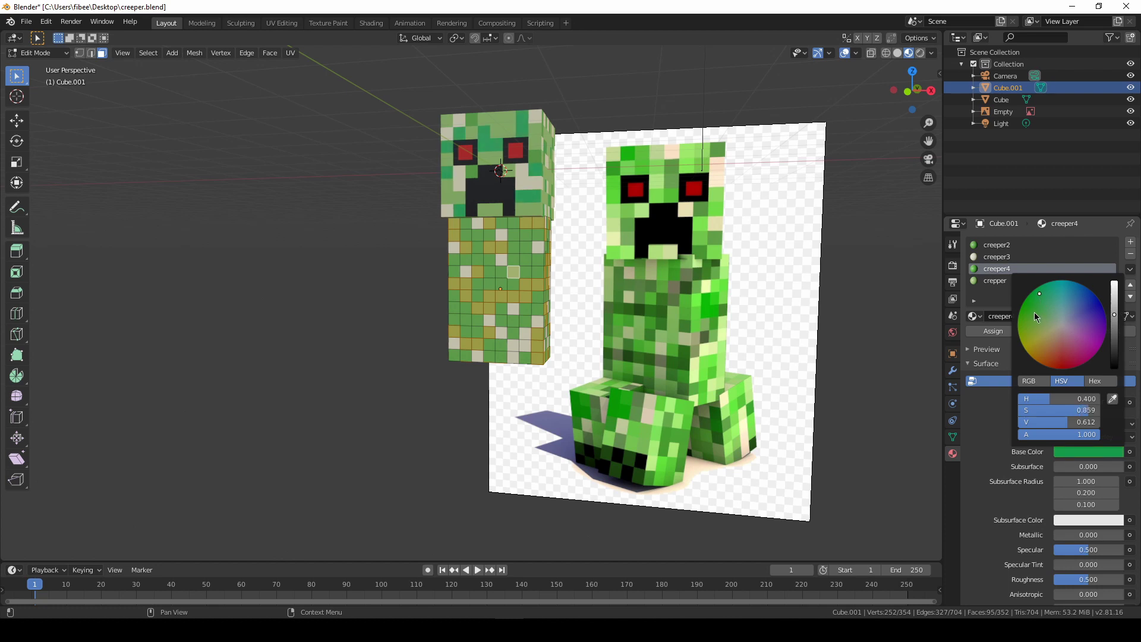
{"action": "scroll", "coordinate": [1036, 316], "scroll_direction": "down", "scroll_amount": 2}
{"action": "left_click", "coordinate": [1113, 399]}
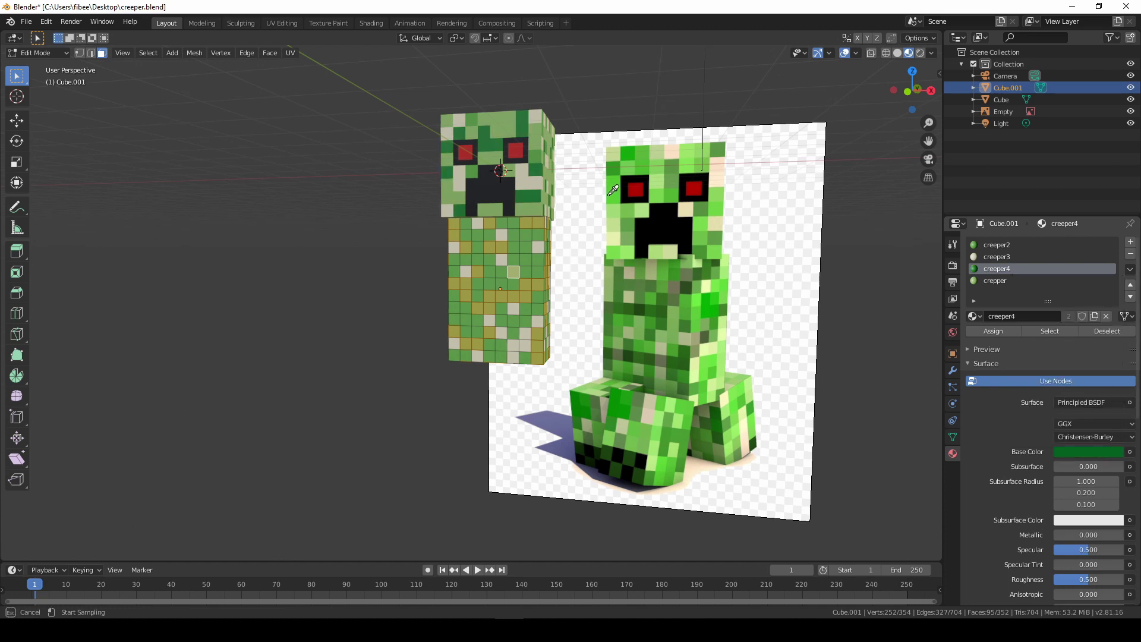
{"action": "left_click", "coordinate": [631, 166]}
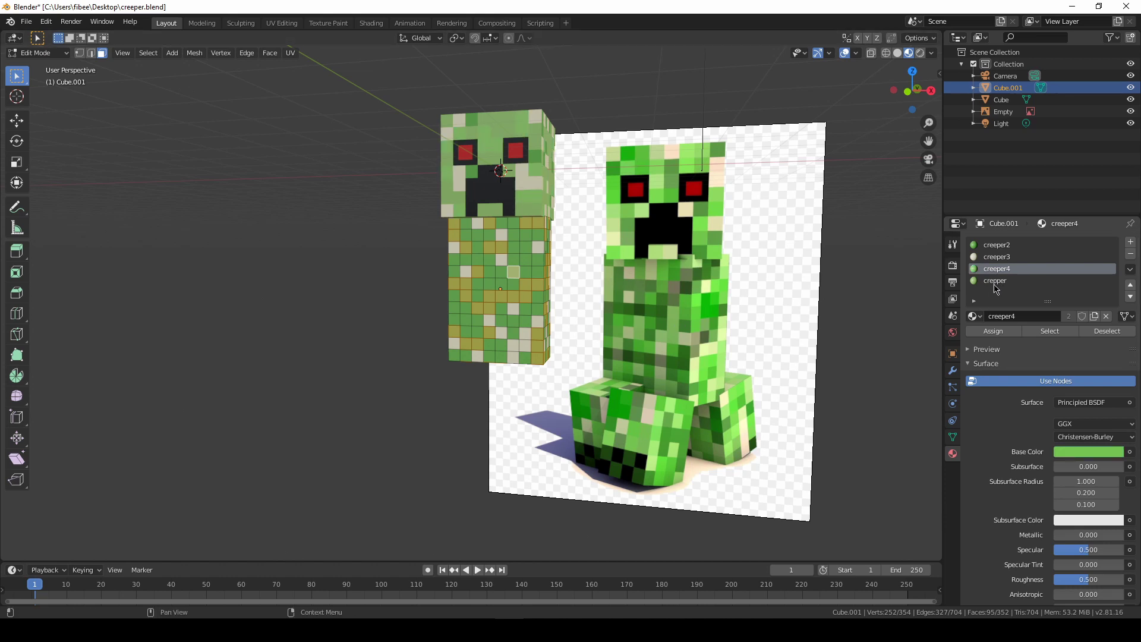
Step: Randomly select 25% of the body's faces with seed 11 and assign the recolored creeper4 material to them
{"action": "left_click", "coordinate": [487, 264]}
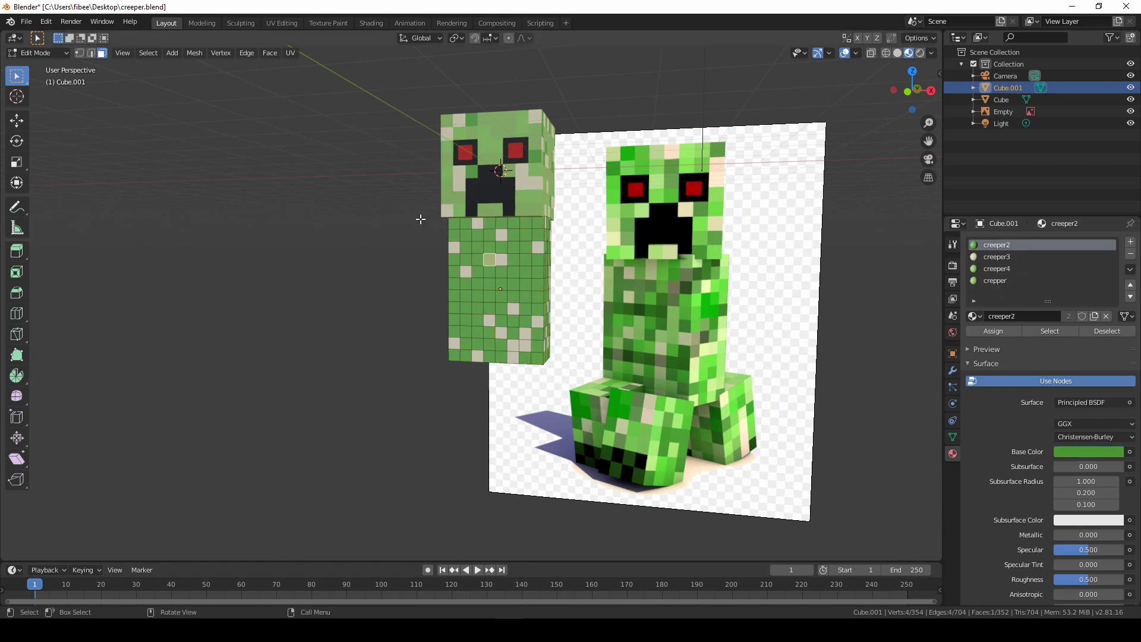
{"action": "left_click", "coordinate": [148, 53]}
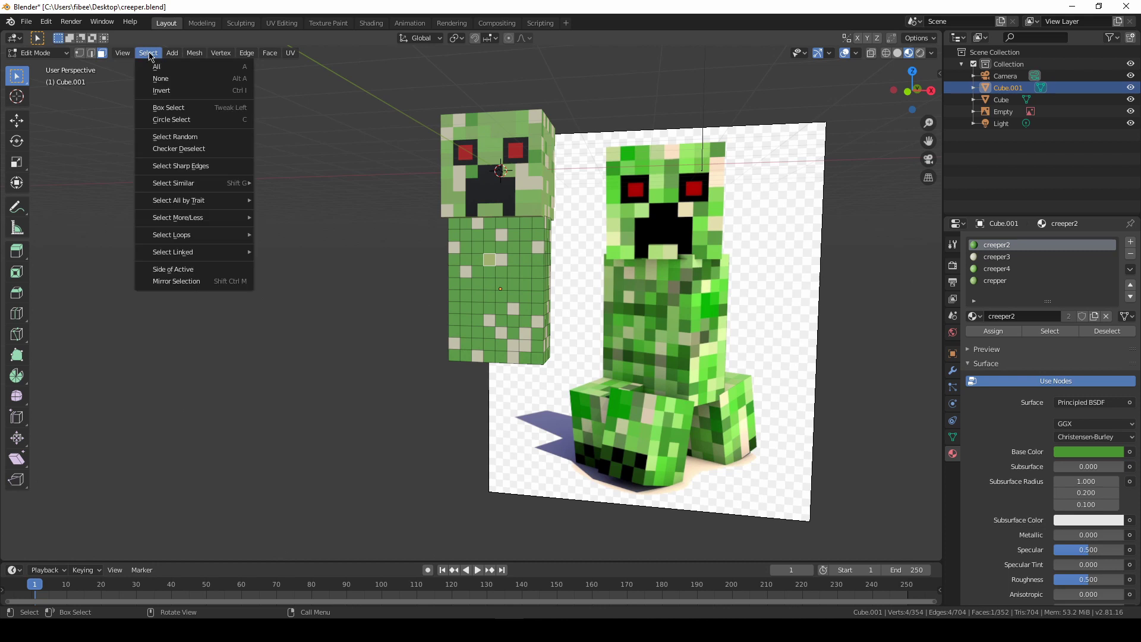
{"action": "left_click", "coordinate": [198, 137]}
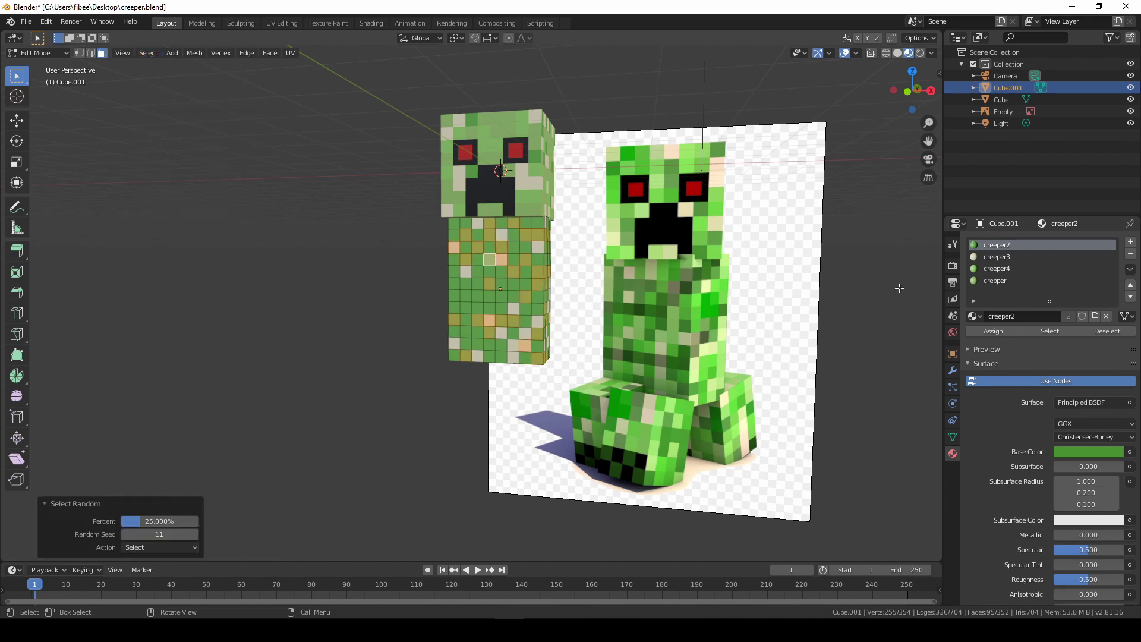
{"action": "left_click", "coordinate": [997, 268]}
{"action": "left_click", "coordinate": [993, 331]}
Step: Randomly select 25% of the body's faces with seed 13 and assign the crepper material to them
{"action": "left_click", "coordinate": [465, 283]}
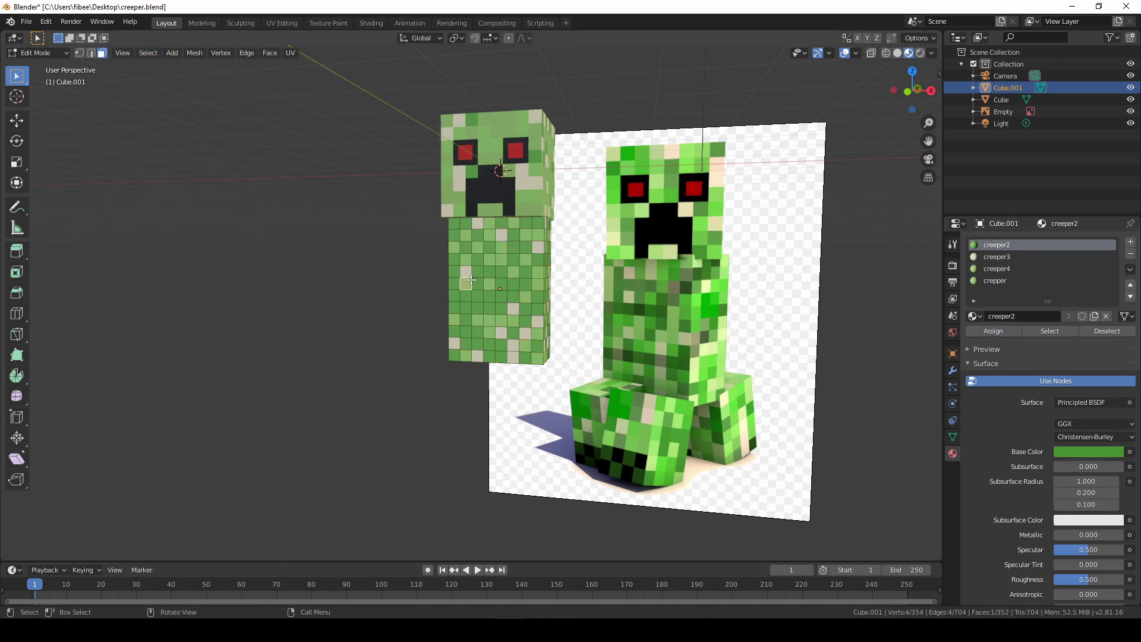
{"action": "left_click", "coordinate": [148, 53]}
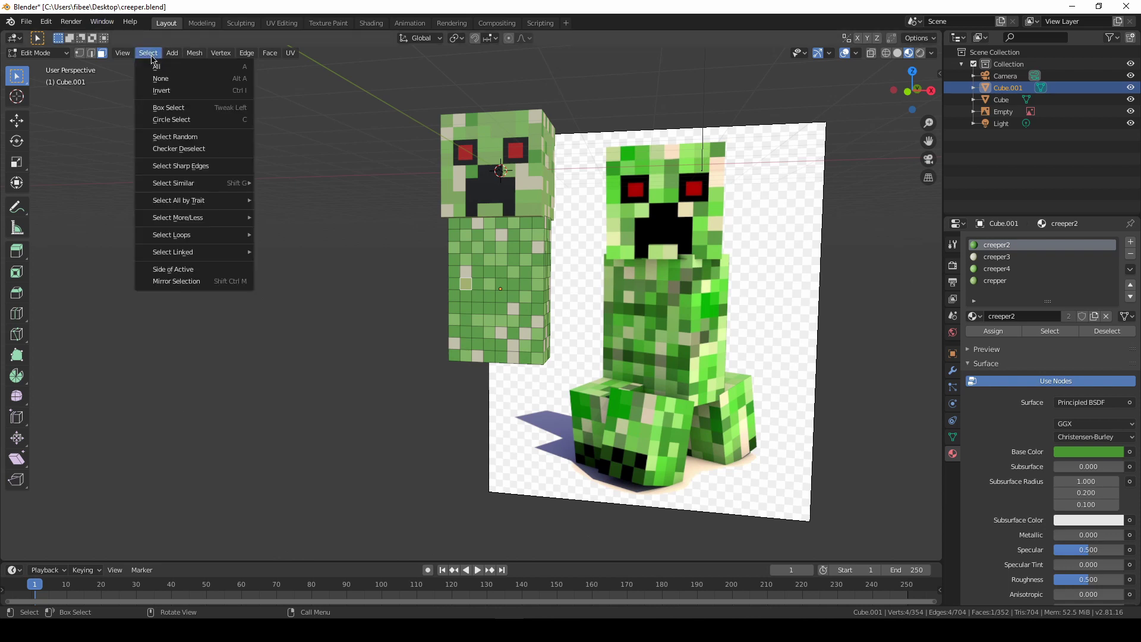
{"action": "left_click", "coordinate": [190, 137]}
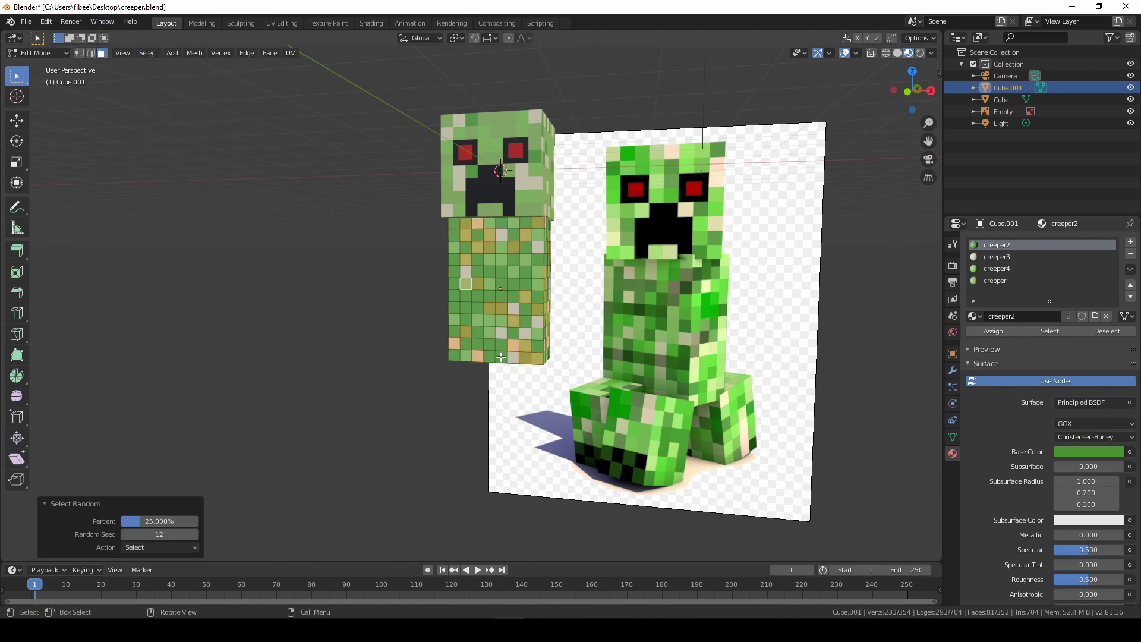
{"action": "left_click", "coordinate": [198, 534]}
{"action": "left_click", "coordinate": [1010, 281]}
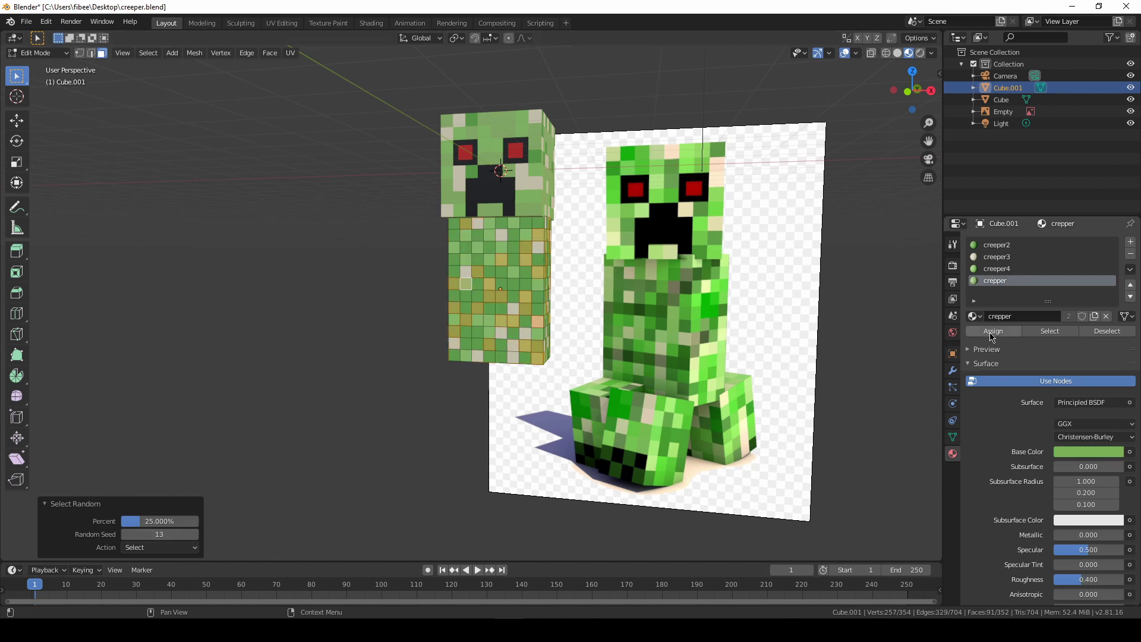
{"action": "left_click", "coordinate": [992, 331]}
Step: Return to Object Mode and save the file
{"action": "key", "text": "Tab"}
{"action": "mouse_move", "coordinate": [543, 267]}
{"action": "middle_mouse_down"}
{"action": "mouse_move", "coordinate": [543, 286]}
{"action": "mouse_move", "coordinate": [657, 275]}
{"action": "mouse_move", "coordinate": [670, 341]}
{"action": "mouse_move", "coordinate": [517, 294]}
{"action": "mouse_move", "coordinate": [530, 284]}
{"action": "middle_mouse_up"}
{"action": "key", "text": "ctrl+s"}
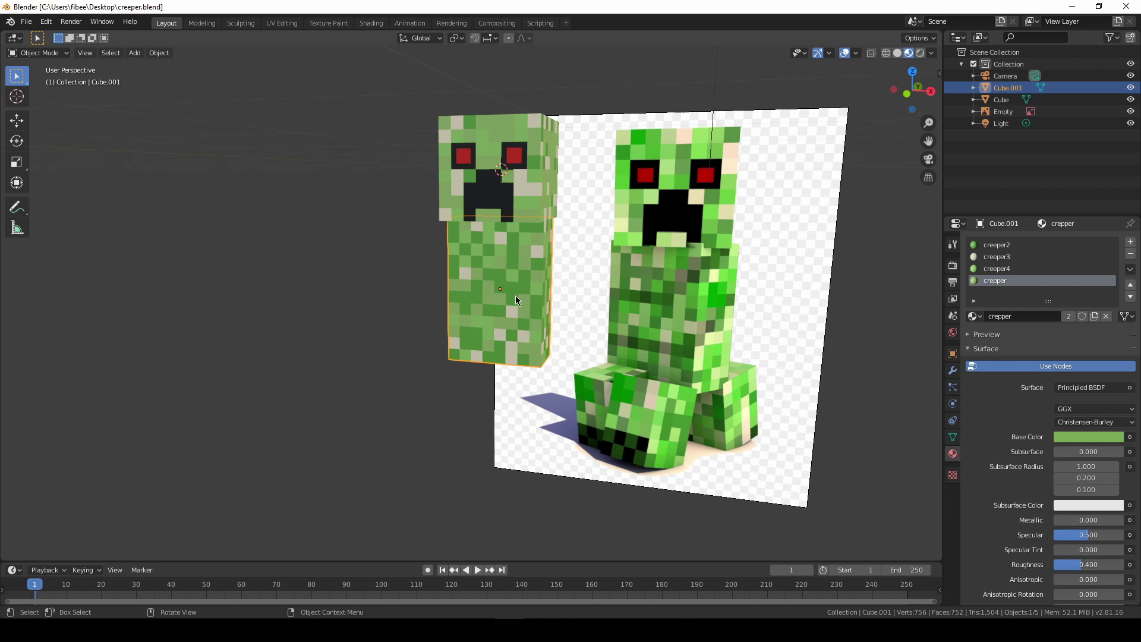
Step: Duplicate the body and move the copy 3.06 m down along Z, directly beneath the original
{"action": "key", "text": "shift+d"}
{"action": "right_click", "coordinate": [513, 362]}
{"action": "scroll", "coordinate": [513, 357], "scroll_direction": "down", "scroll_amount": 1}
{"action": "middle_click_drag", "start_coordinate": [512, 350], "coordinate": [546, 325]}
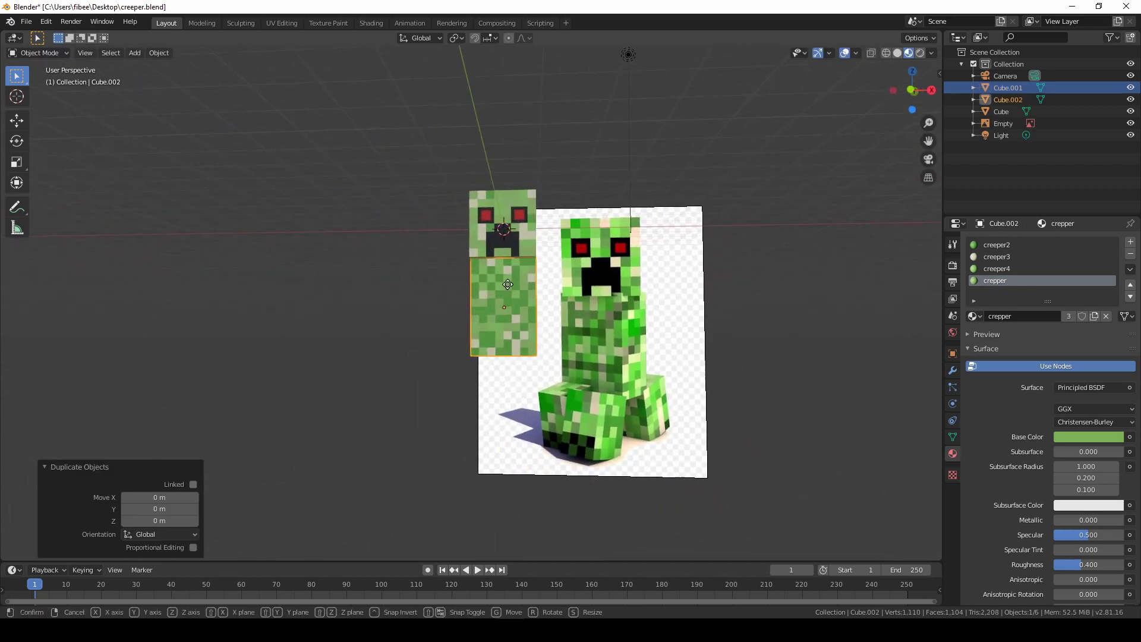
{"action": "key", "text": "g"}
{"action": "key", "text": "z"}
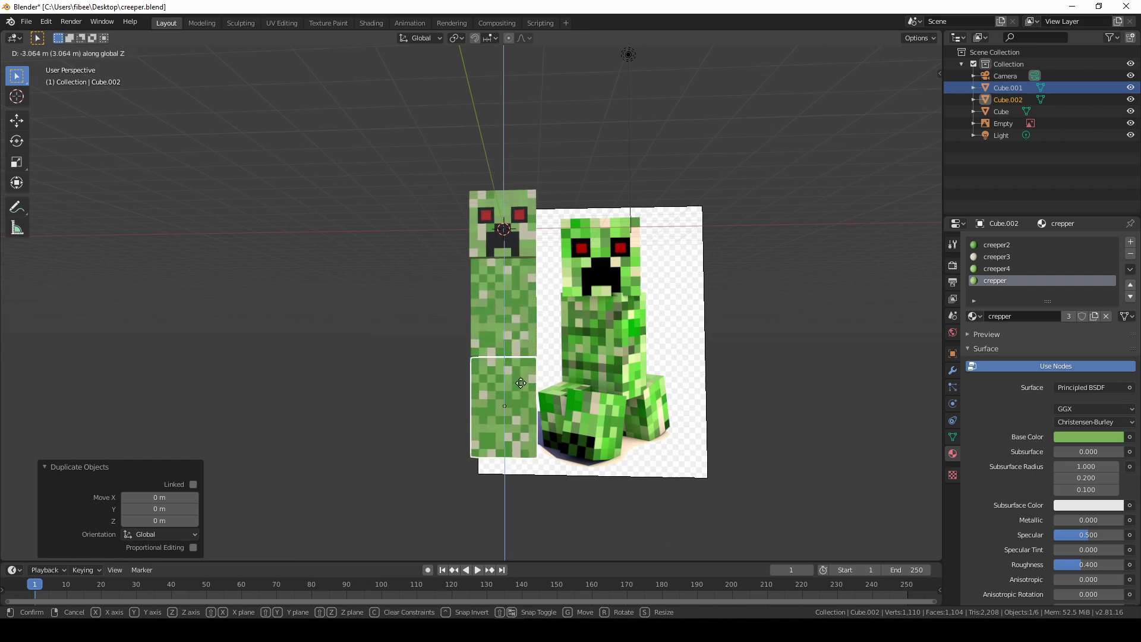
{"action": "left_click", "coordinate": [521, 383]}
{"action": "mouse_move", "coordinate": [596, 385]}
{"action": "middle_mouse_down"}
{"action": "mouse_move", "coordinate": [512, 408]}
{"action": "mouse_move", "coordinate": [438, 403]}
{"action": "mouse_move", "coordinate": [594, 413]}
{"action": "mouse_move", "coordinate": [588, 398]}
{"action": "middle_mouse_up"}
{"action": "scroll", "coordinate": [605, 430], "scroll_direction": "up", "scroll_amount": 4}
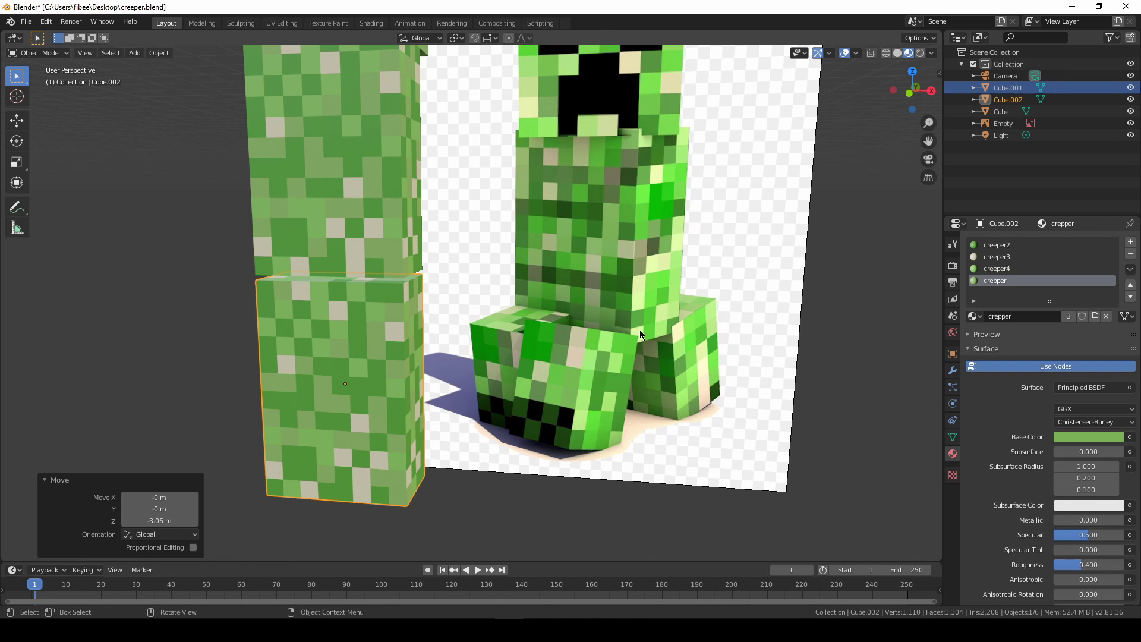
Step: Edit the lower body copy's mesh in front orthographic view with X-ray on and its previous face selection cleared
{"action": "scroll", "coordinate": [570, 383], "scroll_direction": "down", "scroll_amount": 6}
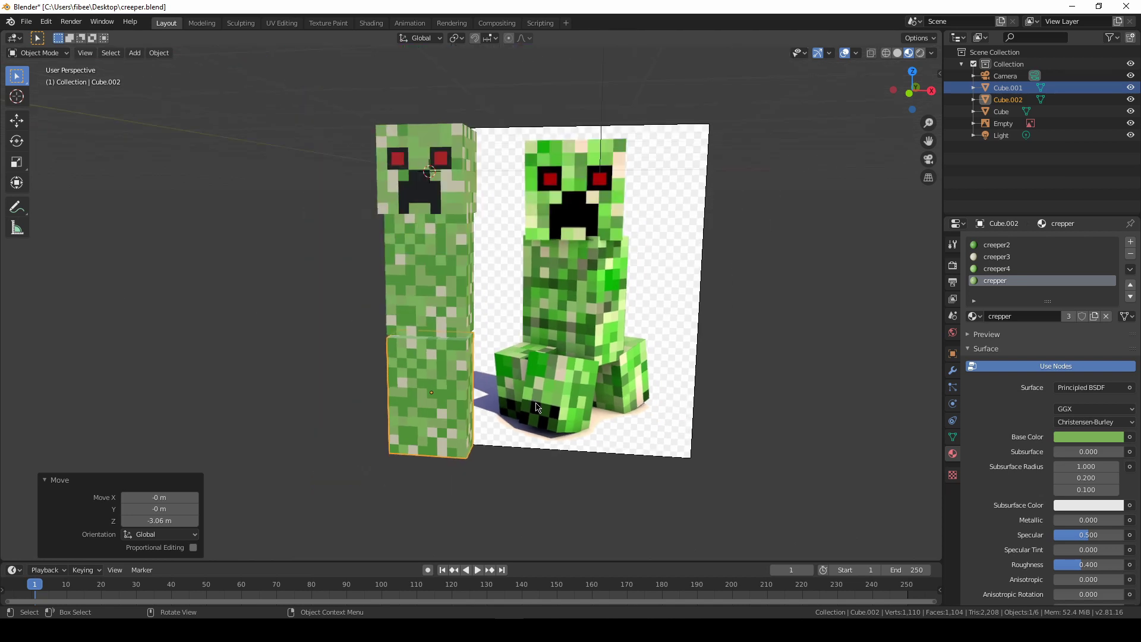
{"action": "mouse_move", "coordinate": [485, 403]}
{"action": "middle_mouse_down"}
{"action": "mouse_move", "coordinate": [479, 380]}
{"action": "mouse_move", "coordinate": [497, 387]}
{"action": "middle_mouse_up"}
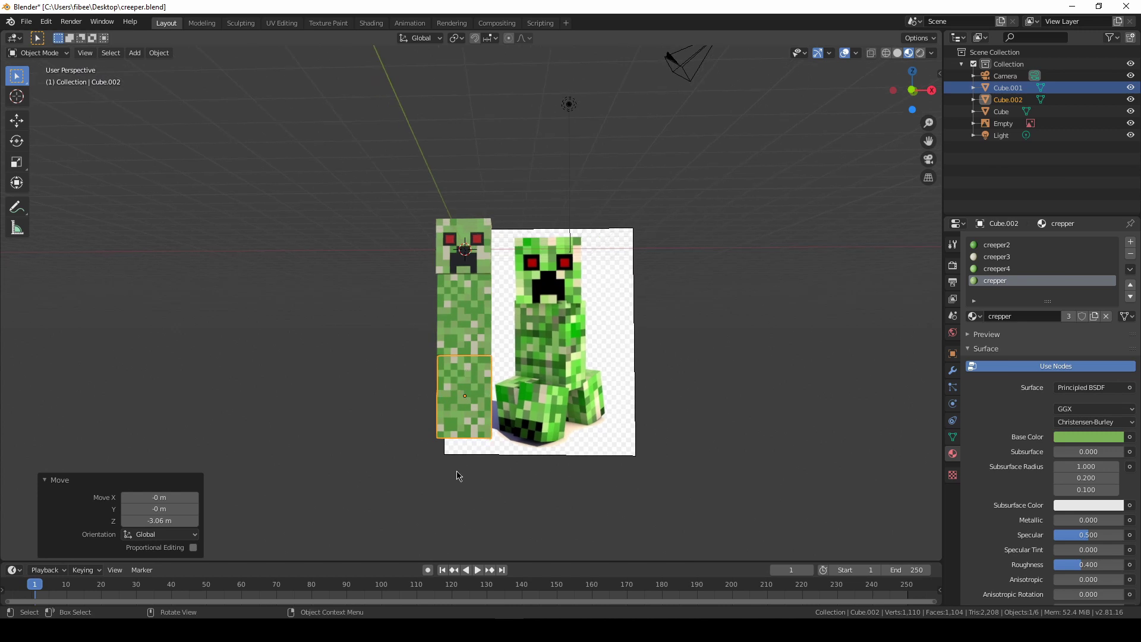
{"action": "key", "text": "Tab"}
{"action": "middle_click_drag", "start_coordinate": [470, 410], "coordinate": [476, 416]}
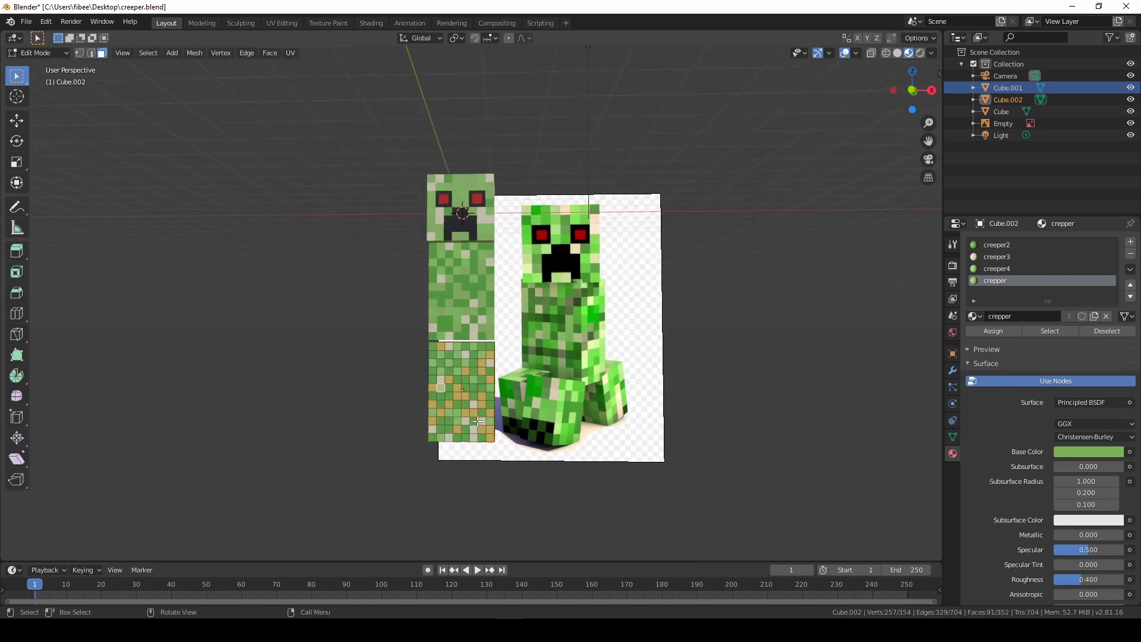
{"action": "scroll", "coordinate": [478, 421], "scroll_direction": "up", "scroll_amount": 3}
{"action": "key", "text": "KP_1"}
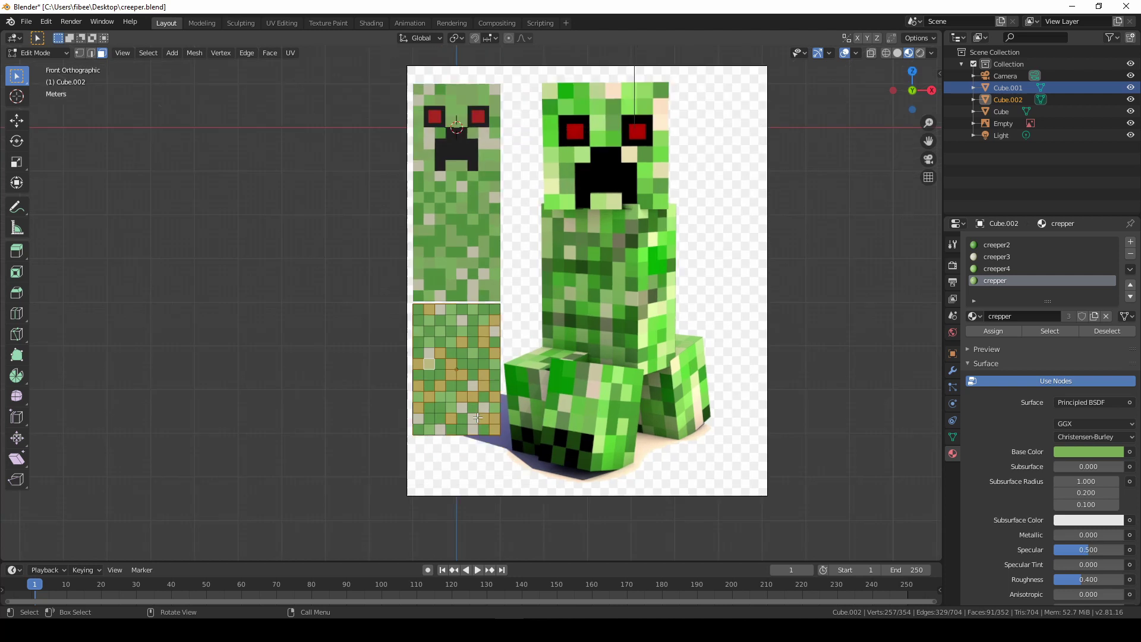
{"action": "scroll", "coordinate": [478, 418], "scroll_direction": "up", "scroll_amount": 1}
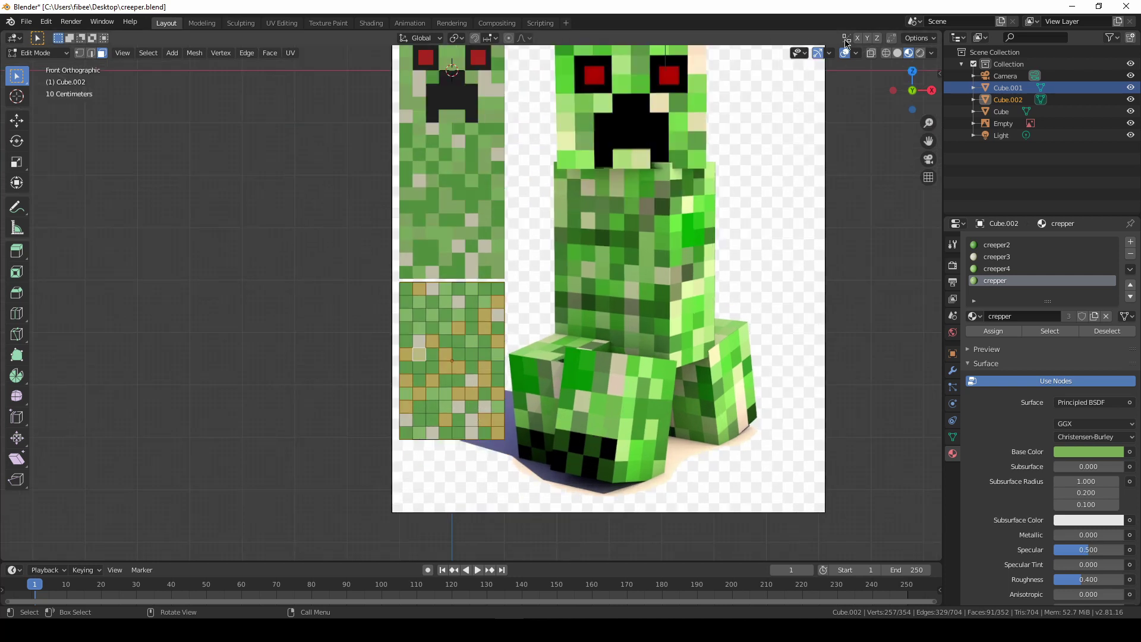
{"action": "left_click", "coordinate": [872, 53]}
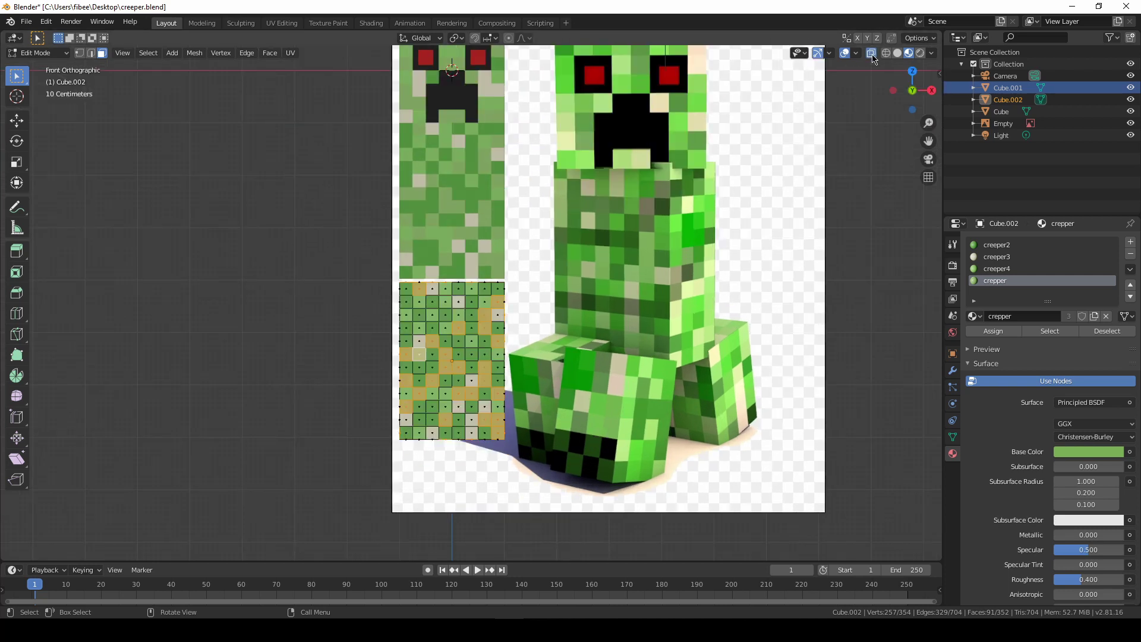
{"action": "left_click", "coordinate": [439, 322]}
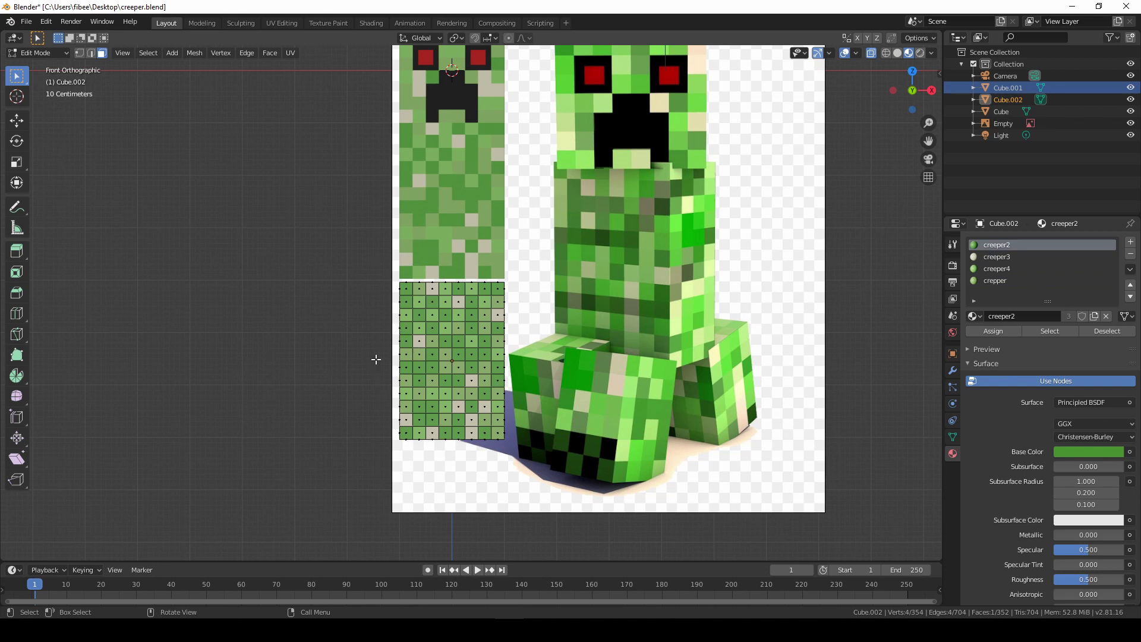
Step: Box-select the four face columns on the left half of the lower block and delete those faces
{"action": "scroll", "coordinate": [361, 369], "scroll_direction": "up", "scroll_amount": 1}
{"action": "key", "text": "b"}
{"action": "left_click_drag", "start_coordinate": [383, 243], "coordinate": [471, 489]}
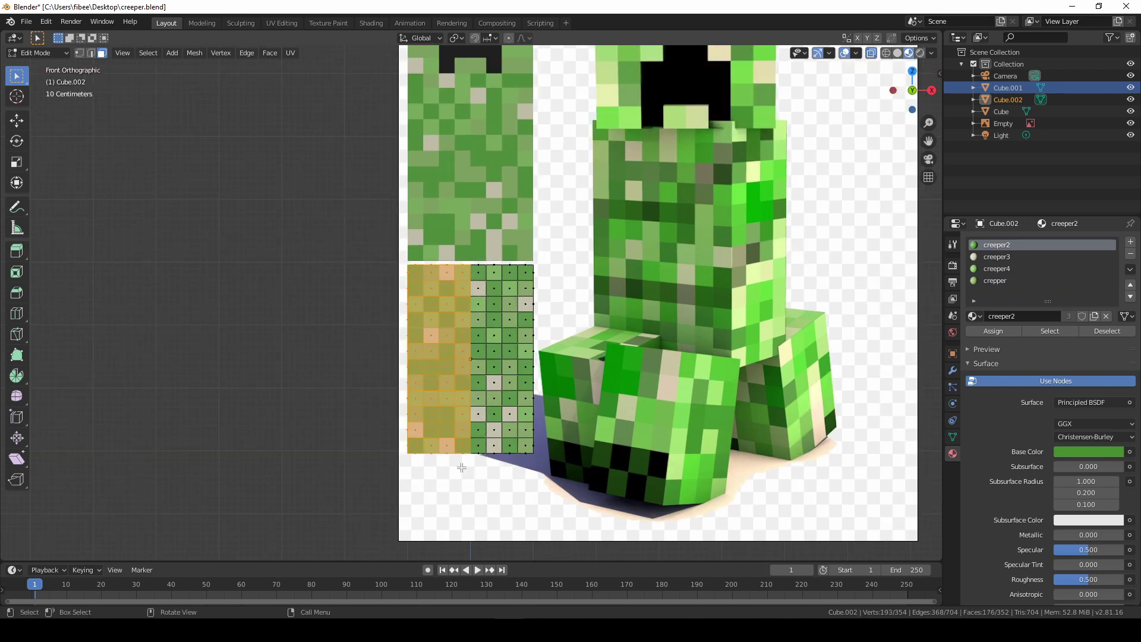
{"action": "key", "text": "x"}
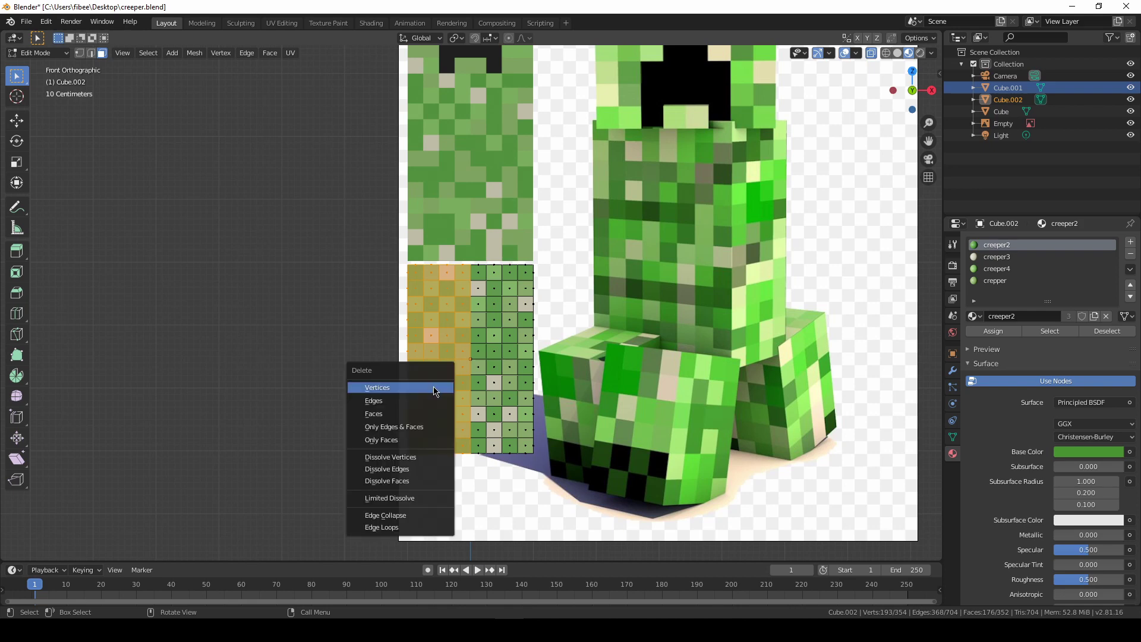
{"action": "left_click", "coordinate": [412, 411]}
Step: From the side view, delete the faces in the upper half of the remaining block
{"action": "middle_click_drag", "start_coordinate": [413, 411], "coordinate": [387, 311]}
{"action": "left_click_drag", "start_coordinate": [417, 228], "coordinate": [567, 373]}
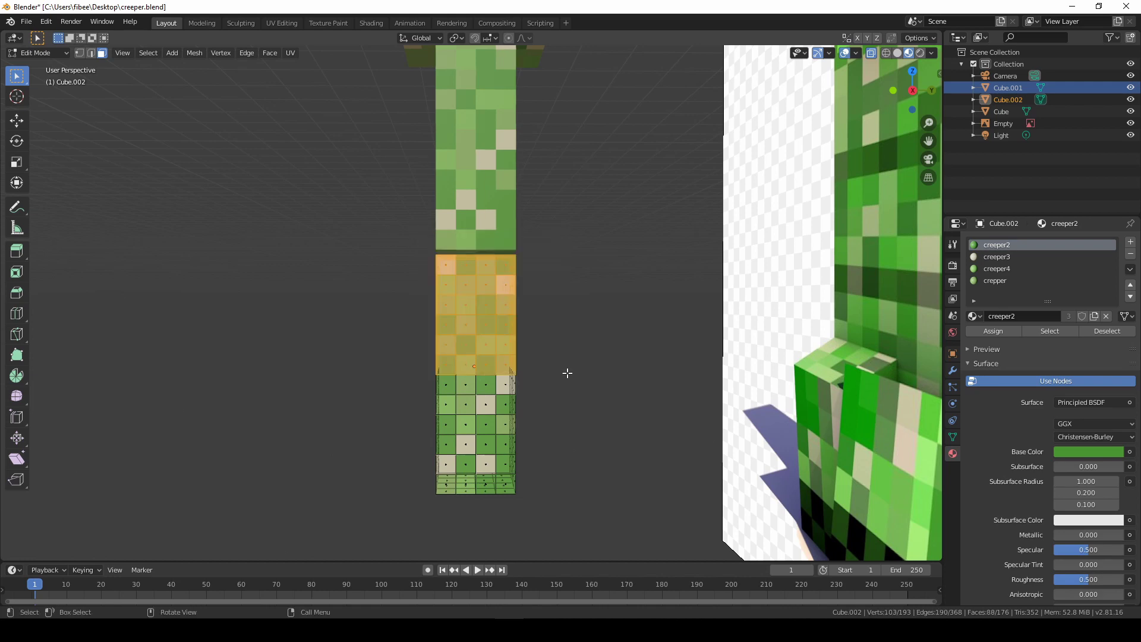
{"action": "key", "text": "x"}
{"action": "left_click", "coordinate": [565, 373]}
Step: Select the front and back edges along the leg's open top and bridge the edge loops to close it
{"action": "middle_click_drag", "start_coordinate": [394, 373], "coordinate": [523, 381]}
{"action": "scroll", "coordinate": [524, 382], "scroll_direction": "up", "scroll_amount": 1}
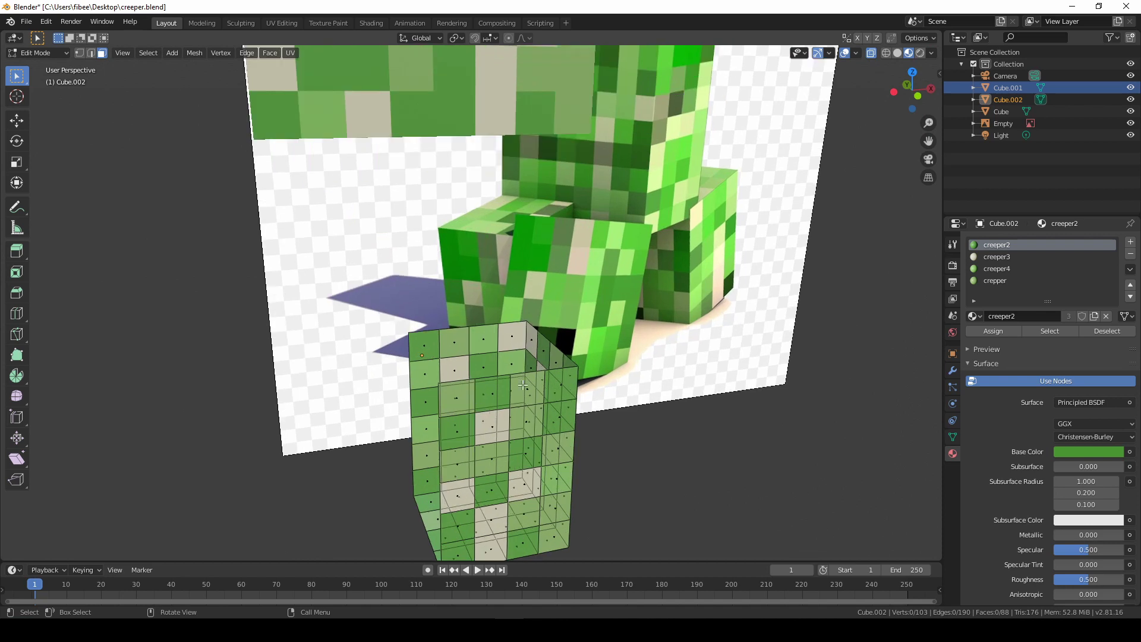
{"action": "key", "text": "2"}
{"action": "middle_click_drag", "start_coordinate": [507, 329], "coordinate": [475, 436]}
{"action": "left_click", "coordinate": [476, 436], "text": "shift"}
{"action": "left_click", "coordinate": [502, 448]}
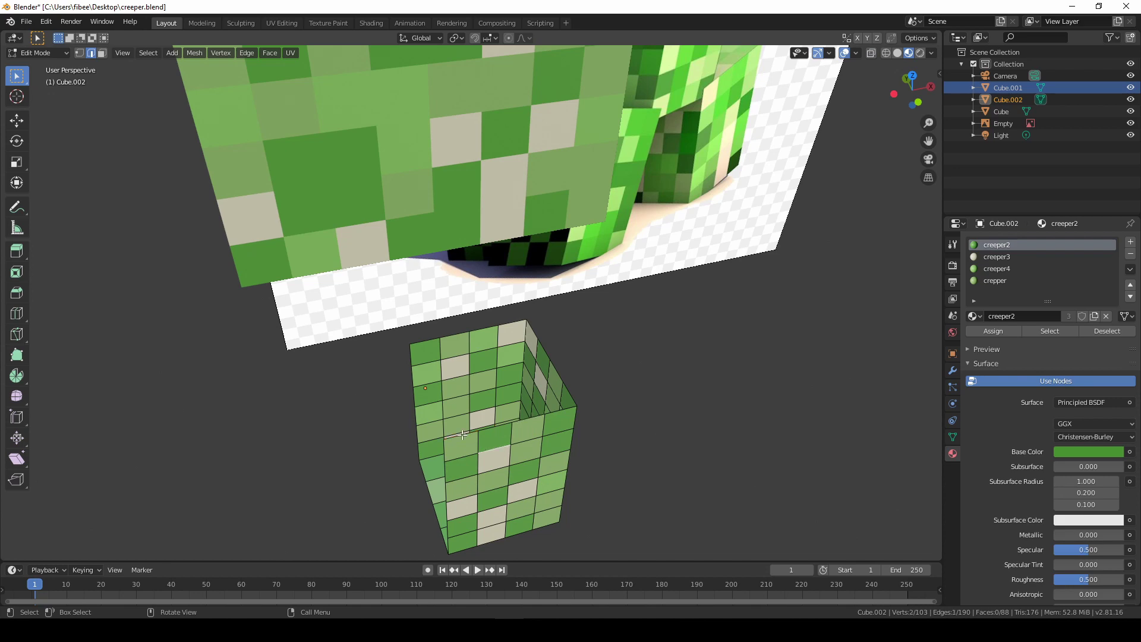
{"action": "middle_click_drag", "start_coordinate": [503, 449], "coordinate": [564, 247]}
{"action": "left_click", "coordinate": [562, 247], "text": "shift"}
{"action": "left_click", "coordinate": [526, 251], "text": "shift"}
{"action": "left_click", "coordinate": [493, 256], "text": "shift"}
{"action": "left_click", "coordinate": [455, 268], "text": "shift"}
{"action": "left_click", "coordinate": [475, 261], "text": "shift"}
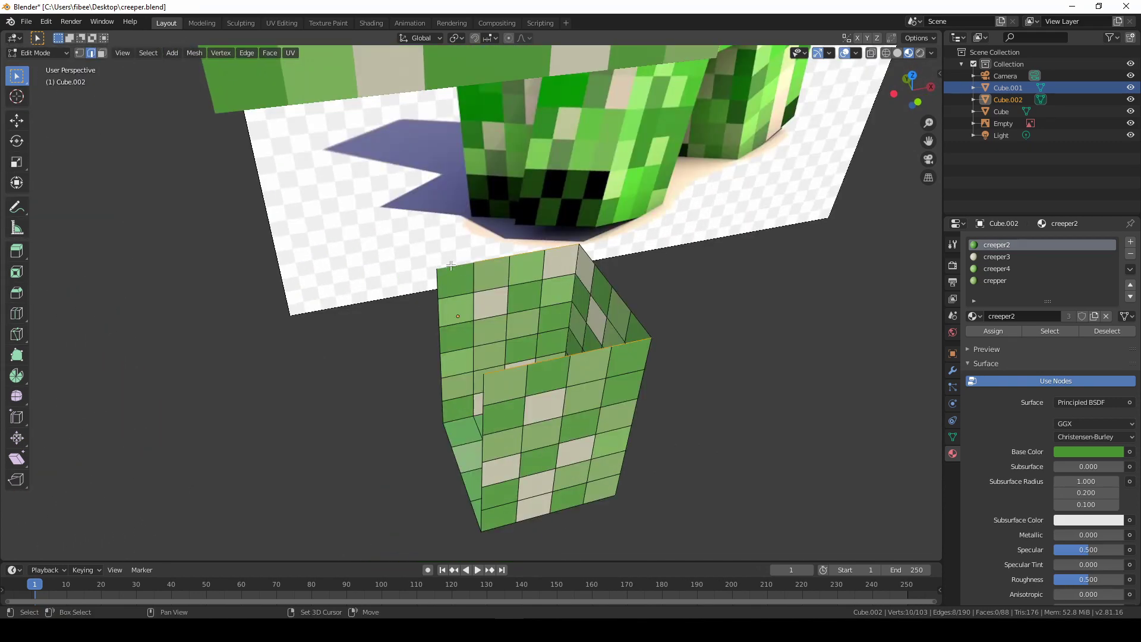
{"action": "right_click", "coordinate": [481, 262]}
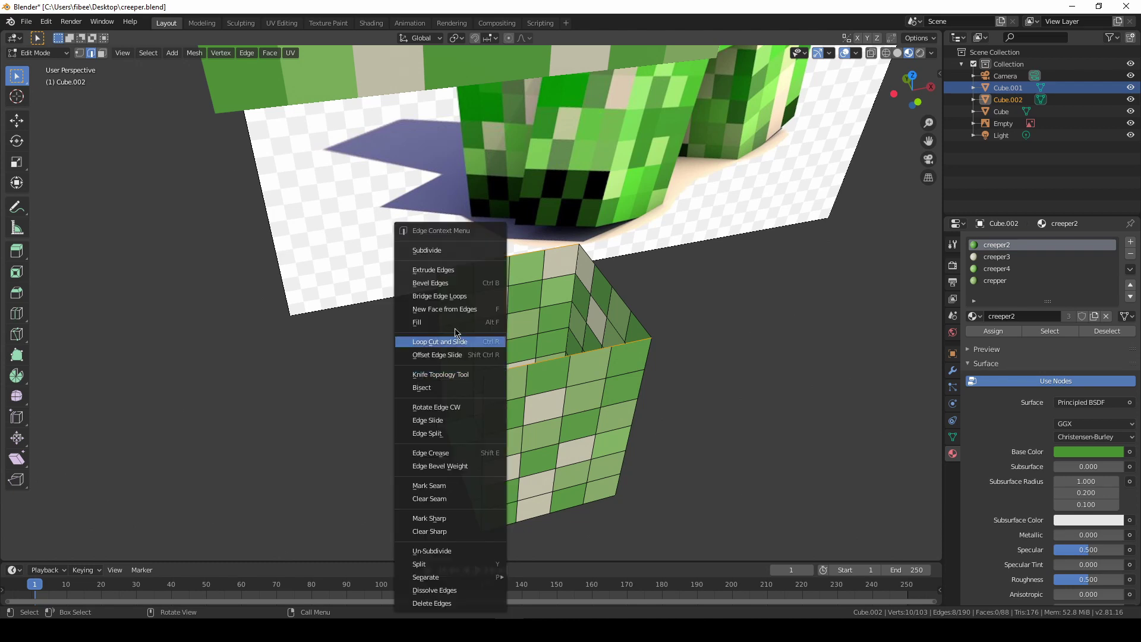
{"action": "left_click", "coordinate": [465, 296]}
Step: Select the vertical edges on both sides of the leg's open inner side and bridge the edge loops
{"action": "middle_click_drag", "start_coordinate": [464, 379], "coordinate": [437, 508]}
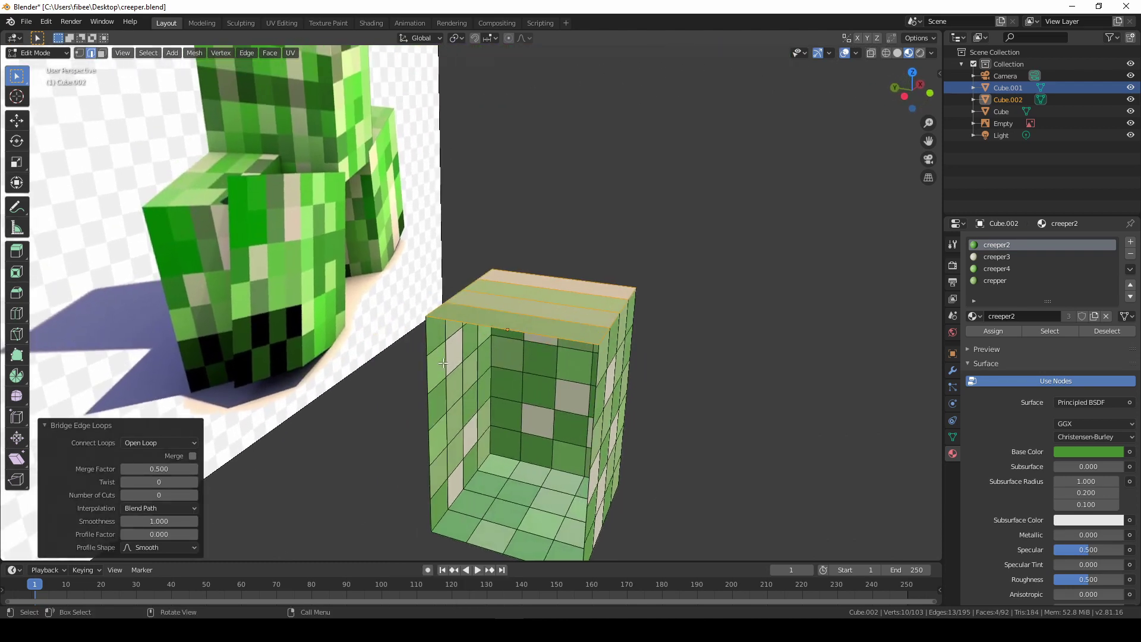
{"action": "left_click", "coordinate": [433, 506], "text": "alt"}
{"action": "left_click", "coordinate": [434, 513], "text": "shift"}
{"action": "middle_click_drag", "start_coordinate": [554, 535], "coordinate": [577, 540]}
{"action": "left_click", "coordinate": [578, 540], "text": "shift"}
{"action": "left_click", "coordinate": [577, 506], "text": "shift"}
{"action": "left_click", "coordinate": [576, 481], "text": "shift"}
{"action": "middle_click_drag", "start_coordinate": [577, 482], "coordinate": [563, 446]}
{"action": "left_click", "coordinate": [562, 447], "text": "shift"}
{"action": "left_click", "coordinate": [557, 380], "text": "shift"}
{"action": "left_click", "coordinate": [555, 323], "text": "shift"}
{"action": "scroll", "coordinate": [548, 336], "scroll_direction": "down", "scroll_amount": 3}
{"action": "right_click", "coordinate": [529, 383]}
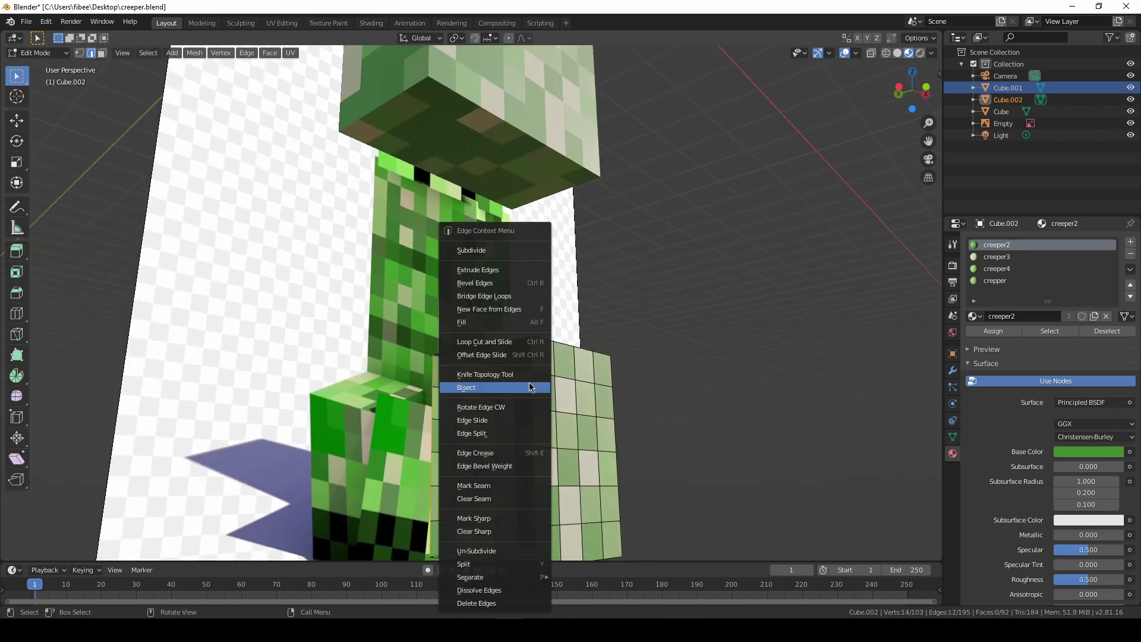
{"action": "left_click", "coordinate": [484, 295]}
Step: Add three evenly spaced loop cuts across the bridged top and inner-side faces of the leg
{"action": "middle_click_drag", "start_coordinate": [503, 301], "coordinate": [688, 461]}
{"action": "key", "text": "ctrl+r"}
{"action": "scroll", "coordinate": [433, 353], "scroll_direction": "up", "scroll_amount": 3}
{"action": "scroll", "coordinate": [434, 353], "scroll_direction": "down", "scroll_amount": 2}
{"action": "left_click", "coordinate": [433, 357]}
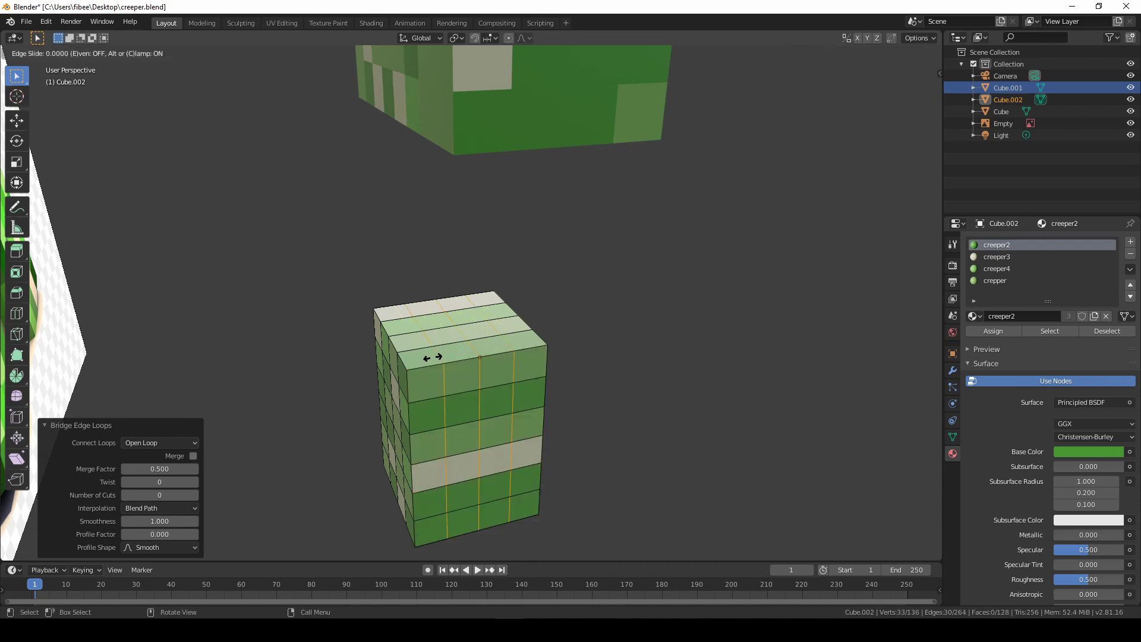
{"action": "right_click", "coordinate": [434, 357]}
Step: Test-move a vertex on the leg's top edge to check whether the new faces are joined to the mesh
{"action": "middle_click_drag", "start_coordinate": [597, 395], "coordinate": [387, 393]}
{"action": "scroll", "coordinate": [500, 405], "scroll_direction": "up", "scroll_amount": 3}
{"action": "key", "text": "1"}
{"action": "left_click", "coordinate": [559, 410]}
{"action": "key", "text": "g"}
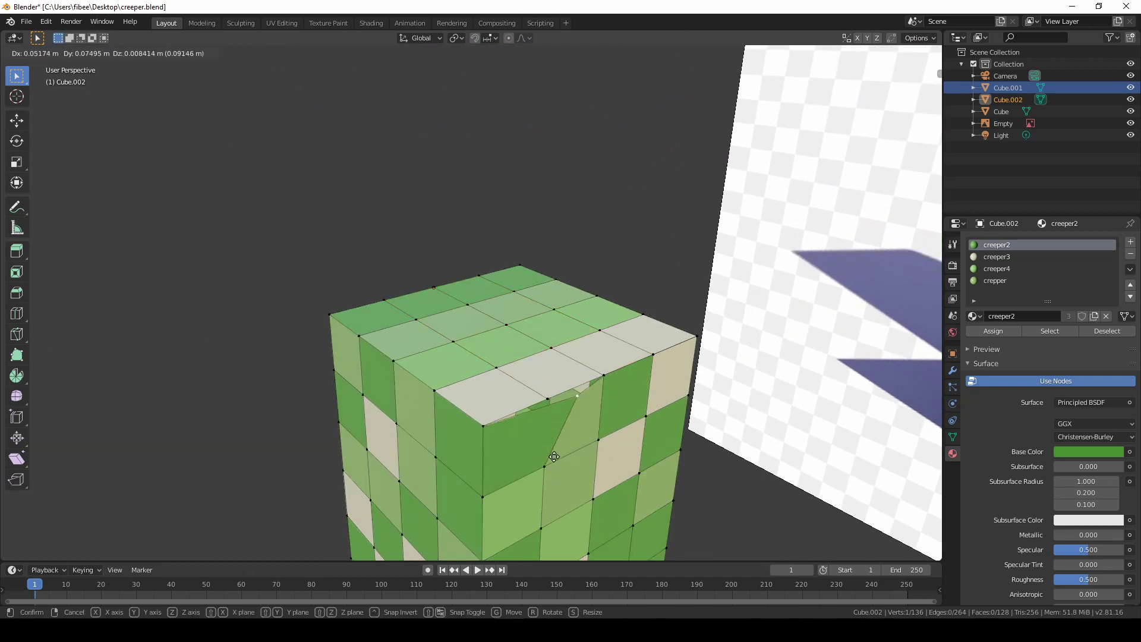
{"action": "right_click", "coordinate": [548, 472]}
Step: Merge all of the leg's vertices by distance with a merge distance of 0.1 m
{"action": "scroll", "coordinate": [548, 473], "scroll_direction": "down", "scroll_amount": 6}
{"action": "middle_click_drag", "start_coordinate": [547, 472], "coordinate": [483, 431]}
{"action": "key", "text": "a"}
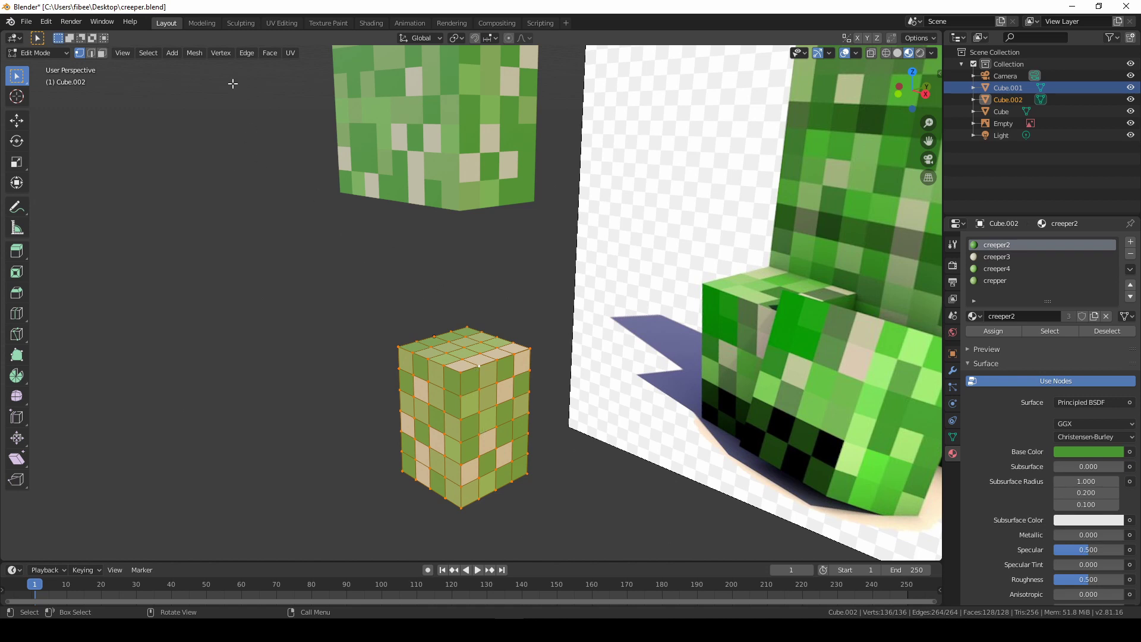
{"action": "left_click", "coordinate": [220, 53]}
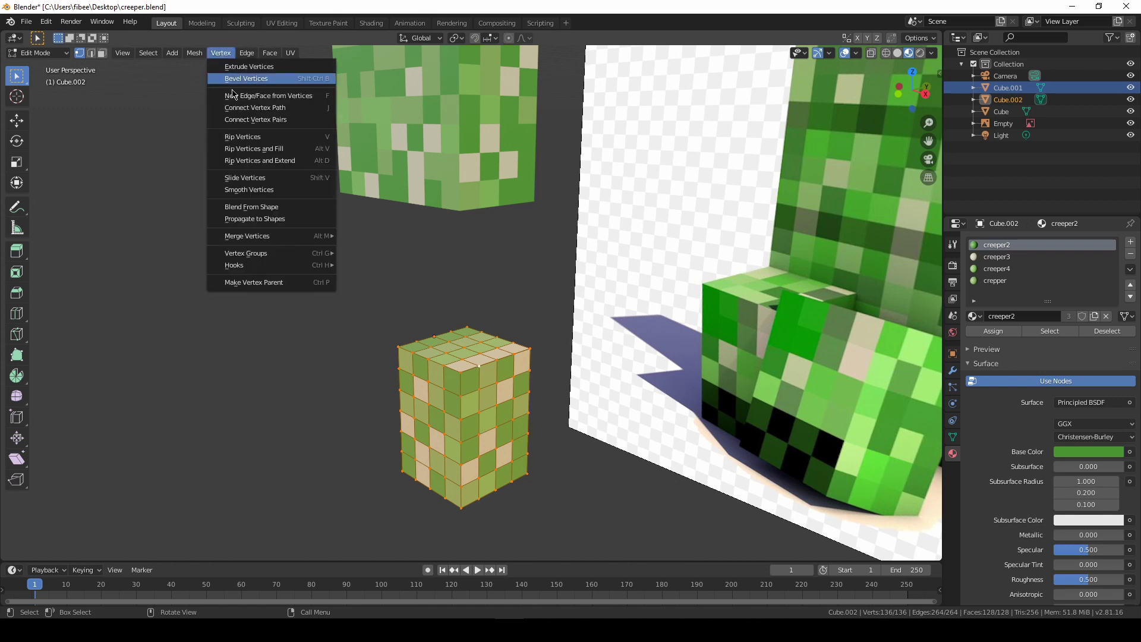
{"action": "mouse_move", "coordinate": [308, 238]}
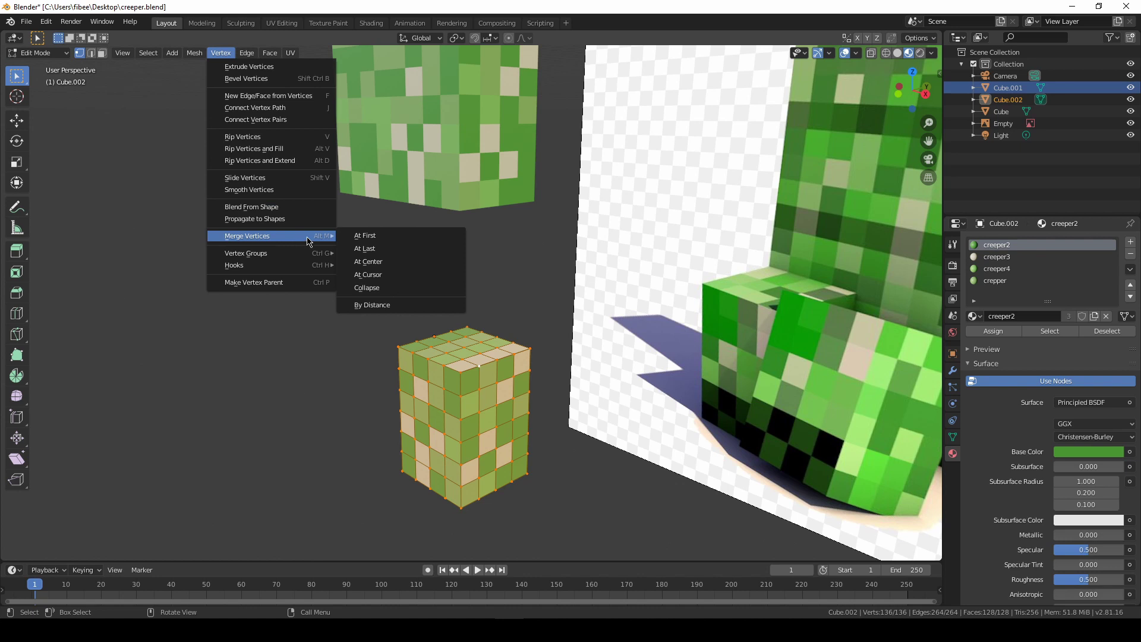
{"action": "left_click", "coordinate": [384, 306]}
{"action": "left_click", "coordinate": [159, 534]}
{"action": "type", "text": "0.1"}
{"action": "key", "text": "Return"}
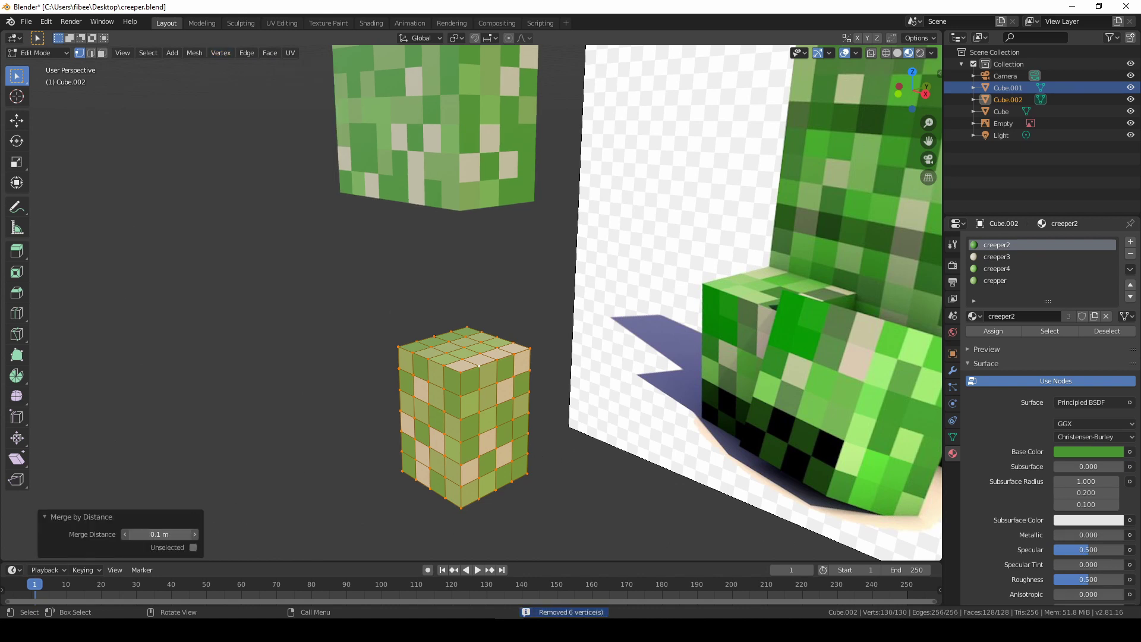
Step: Test-move vertices on the leg's top edges to check the merge, cancel each move, and return to Object Mode
{"action": "middle_click_drag", "start_coordinate": [334, 407], "coordinate": [558, 351]}
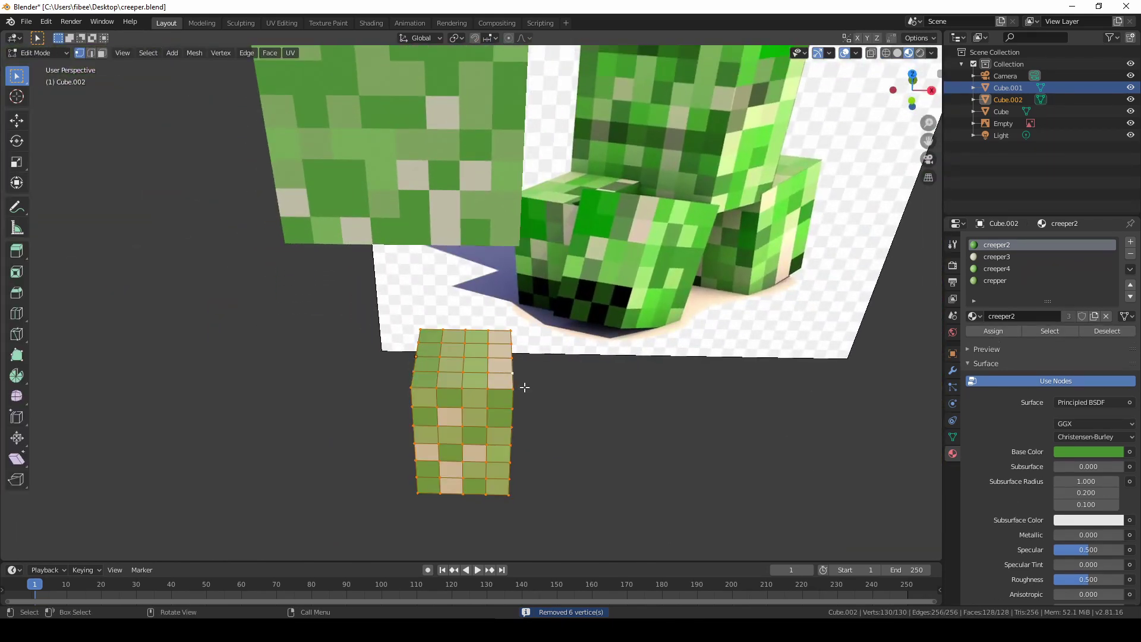
{"action": "middle_click_drag", "start_coordinate": [523, 387], "coordinate": [487, 364]}
{"action": "scroll", "coordinate": [488, 364], "scroll_direction": "up", "scroll_amount": 3}
{"action": "left_click", "coordinate": [501, 368]}
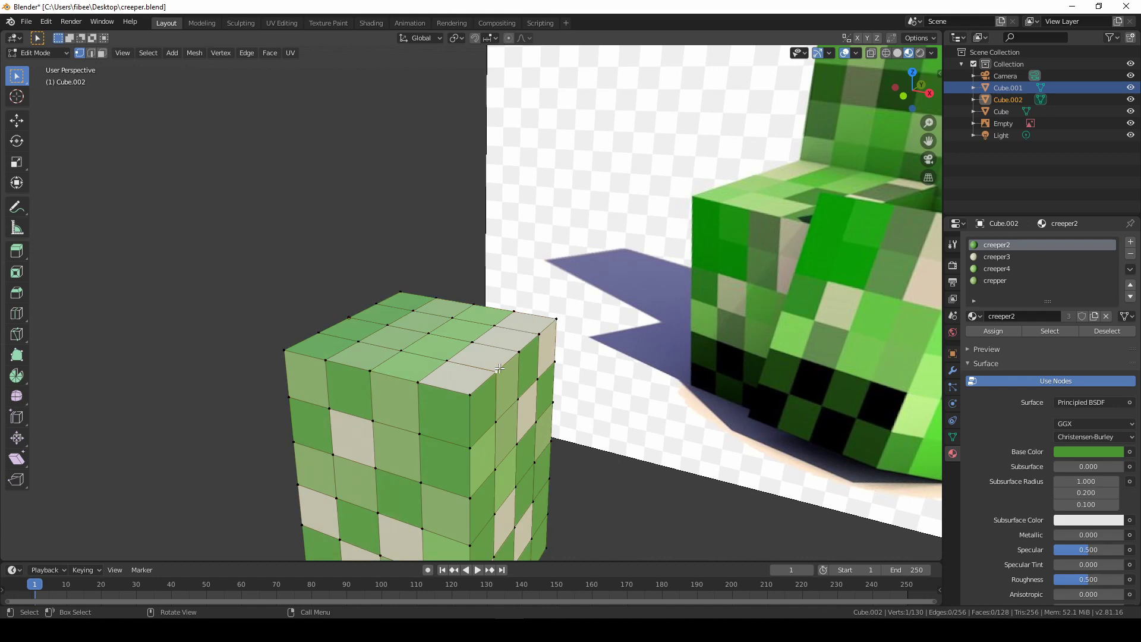
{"action": "key", "text": "g"}
{"action": "key", "text": "Escape"}
{"action": "middle_click_drag", "start_coordinate": [241, 390], "coordinate": [374, 392]}
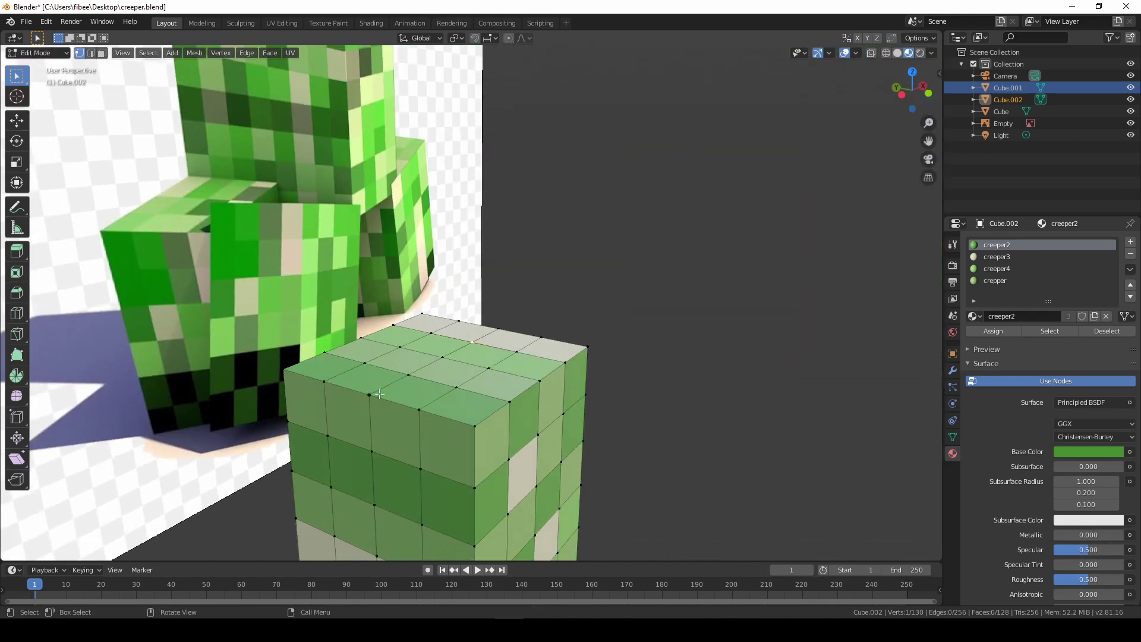
{"action": "key", "text": "g"}
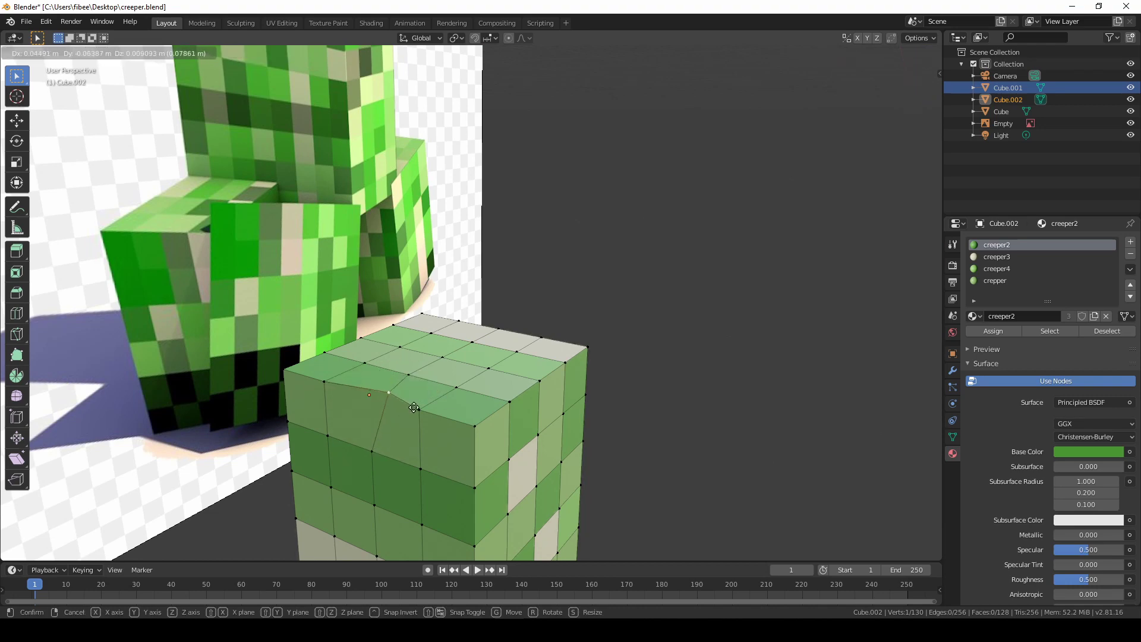
{"action": "key", "text": "Escape"}
{"action": "key", "text": "Tab"}
{"action": "scroll", "coordinate": [429, 435], "scroll_direction": "down", "scroll_amount": 5}
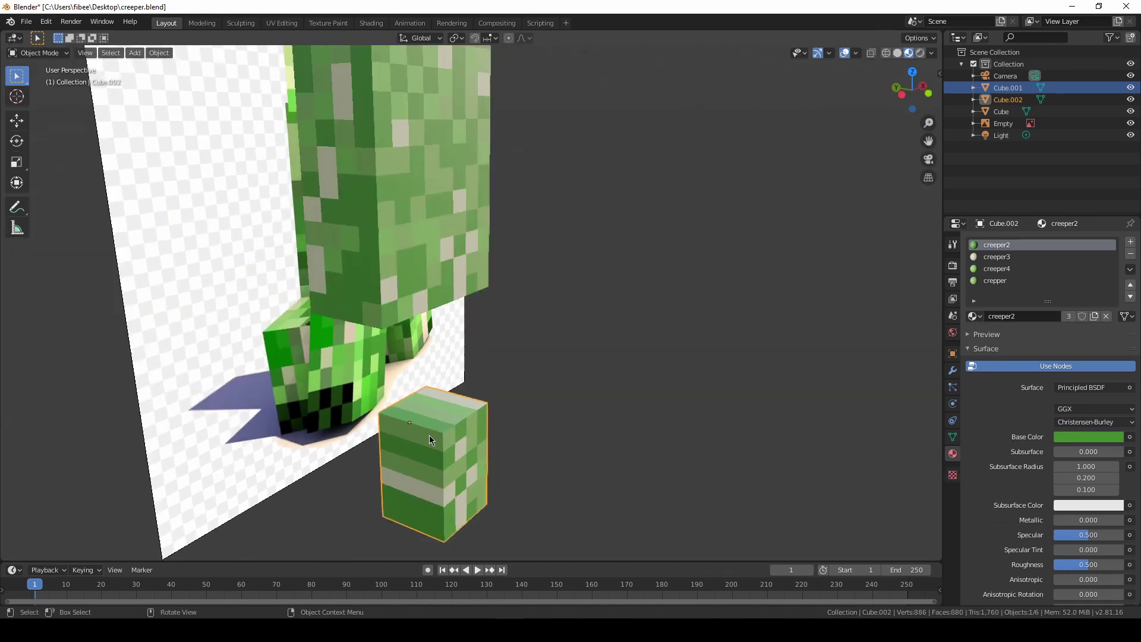
Step: Randomly select 25% of the leg's faces with seed 14 and assign the creeper3 material to them
{"action": "scroll", "coordinate": [416, 421], "scroll_direction": "up", "scroll_amount": 4}
{"action": "middle_click_drag", "start_coordinate": [416, 421], "coordinate": [389, 413]}
{"action": "key", "text": "Tab"}
{"action": "key", "text": "3"}
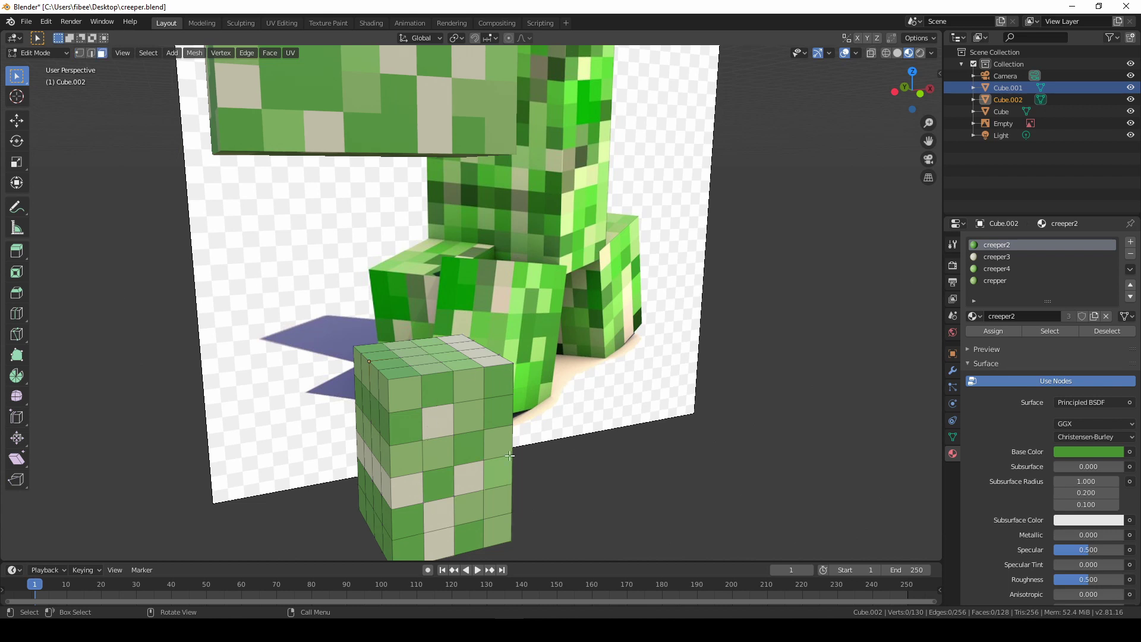
{"action": "left_click", "coordinate": [148, 53]}
{"action": "left_click", "coordinate": [184, 138]}
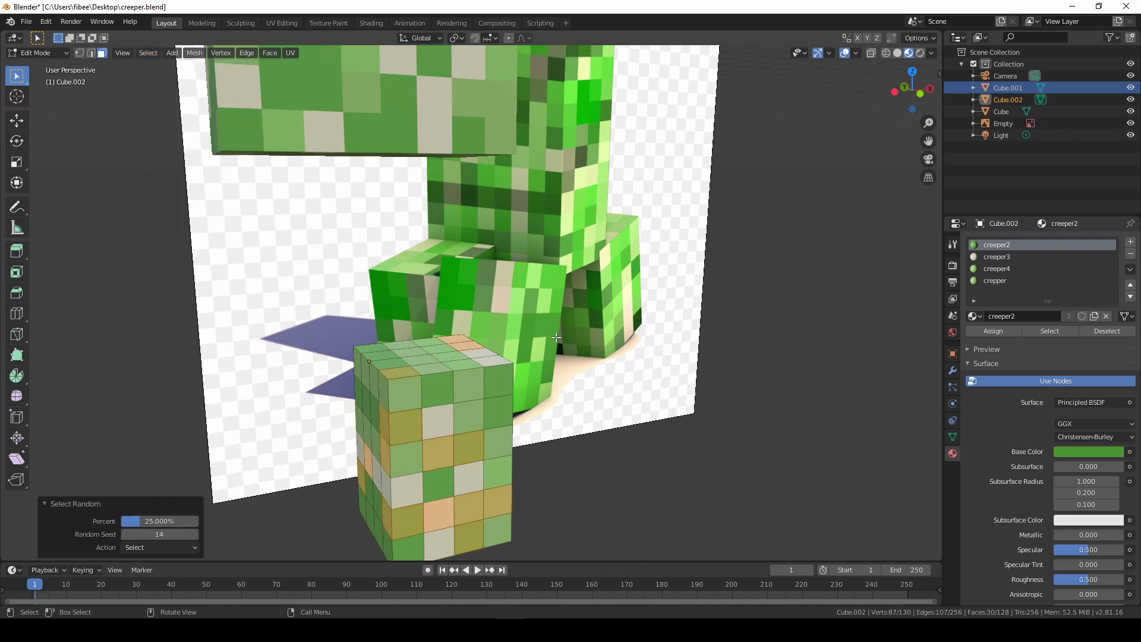
{"action": "left_click", "coordinate": [997, 256]}
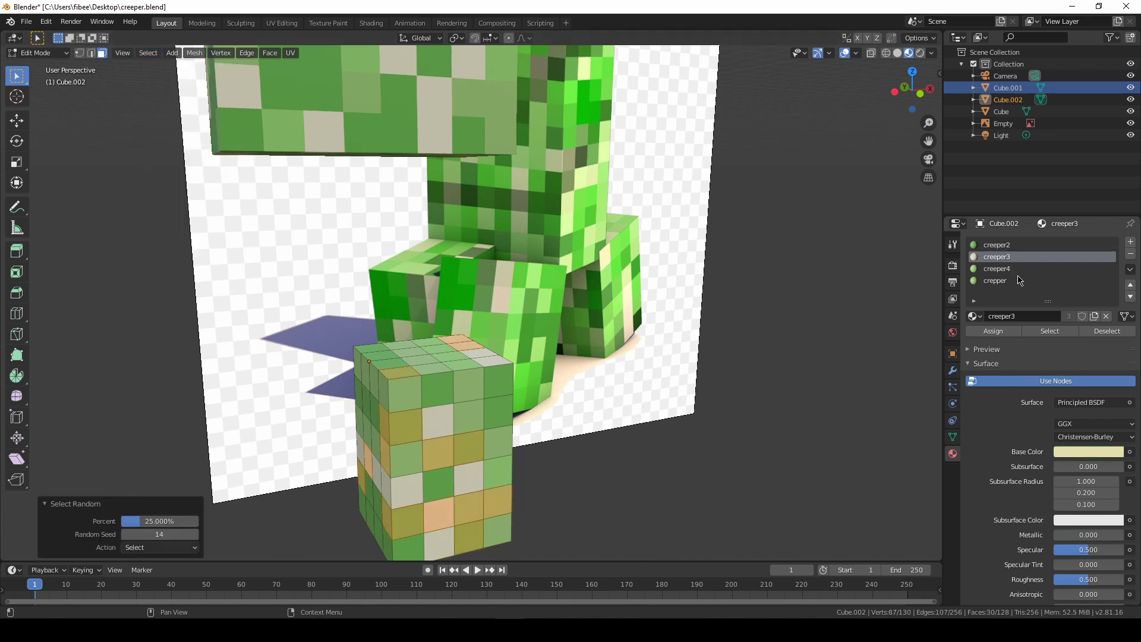
{"action": "left_click", "coordinate": [993, 331]}
Step: Randomly select 25% of the leg's faces with seed 15 and assign the creeper4 material to them
{"action": "left_click", "coordinate": [451, 395]}
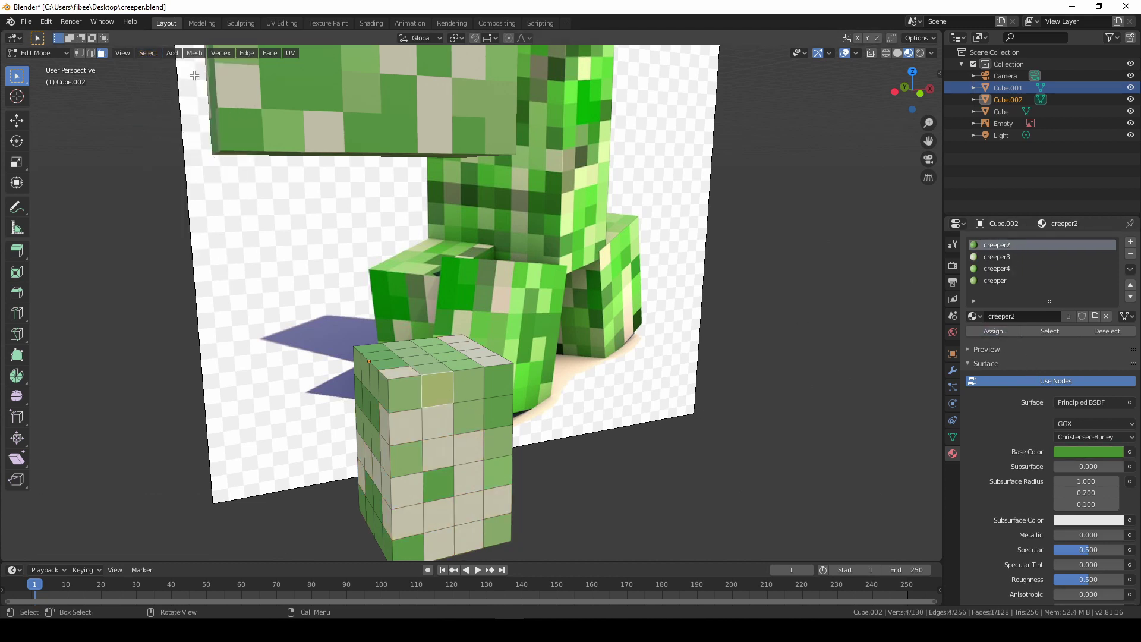
{"action": "left_click", "coordinate": [148, 52]}
{"action": "left_click", "coordinate": [189, 136]}
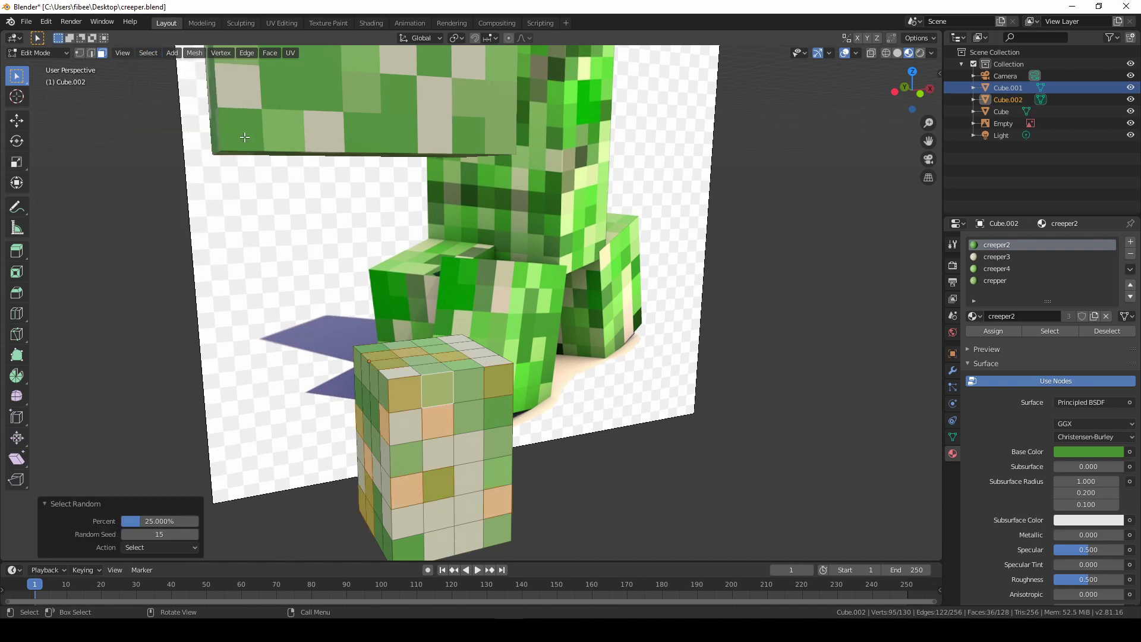
{"action": "left_click", "coordinate": [1016, 269]}
{"action": "left_click", "coordinate": [1005, 331]}
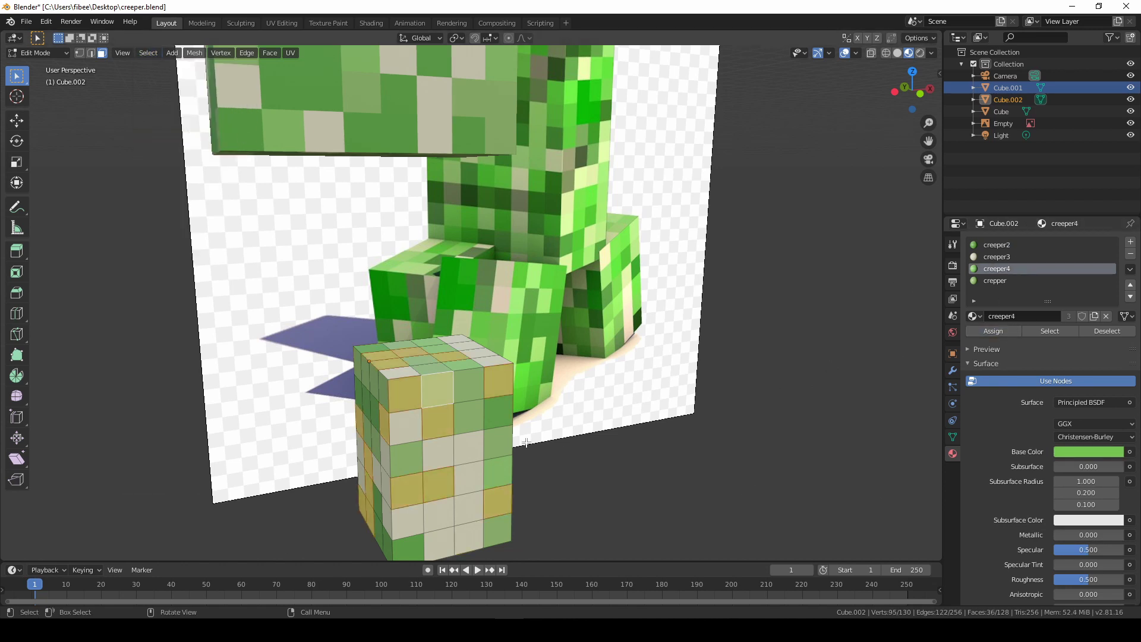
Step: Return to Object Mode and add the existing black material to a new material slot on the leg
{"action": "key", "text": "Tab"}
{"action": "middle_click_drag", "start_coordinate": [413, 434], "coordinate": [515, 441]}
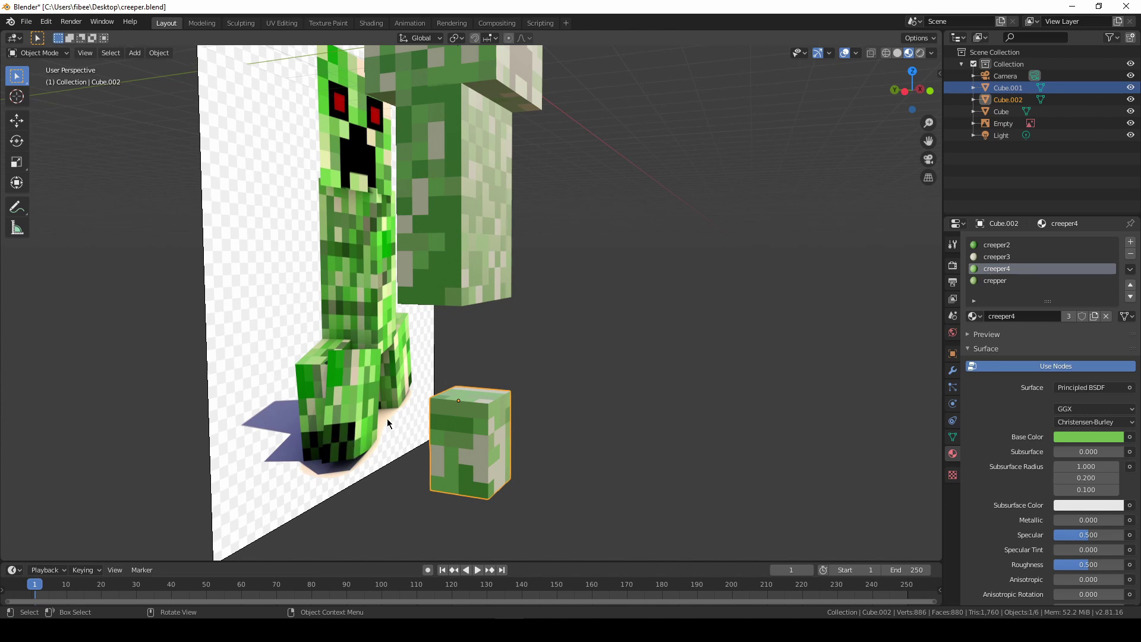
{"action": "left_click", "coordinate": [1130, 242]}
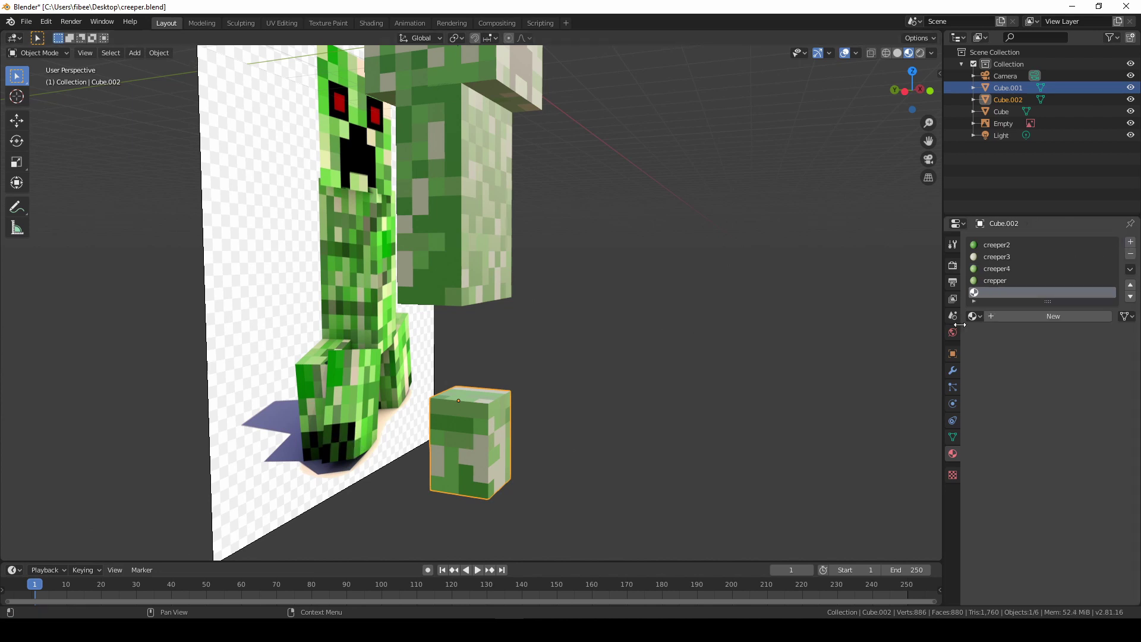
{"action": "left_click", "coordinate": [973, 316]}
{"action": "left_click", "coordinate": [1009, 335]}
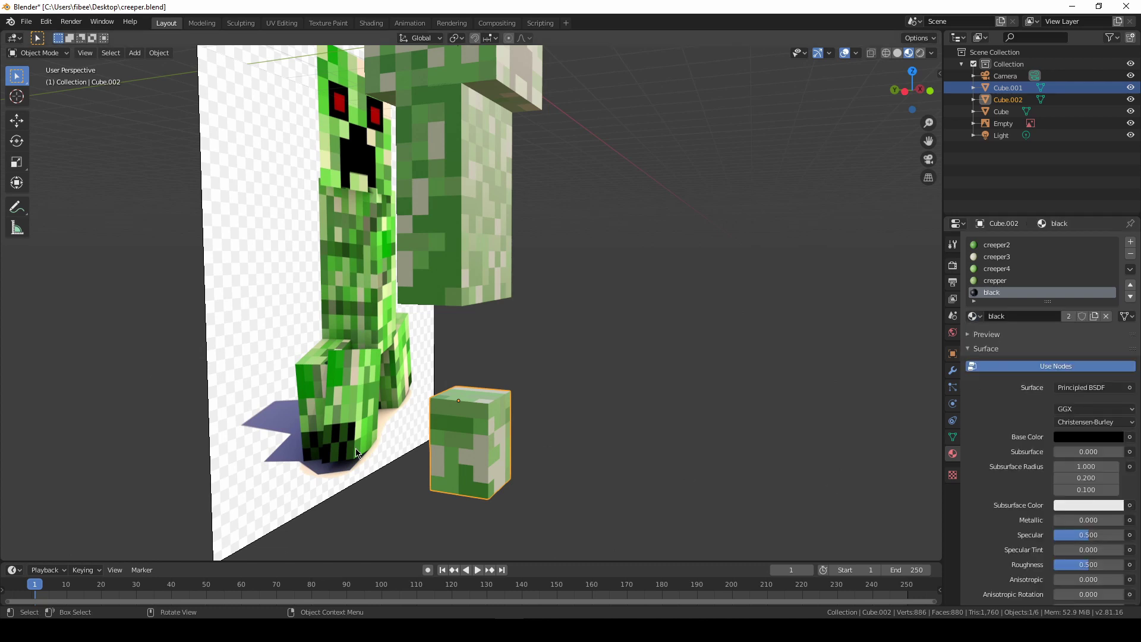
{"action": "scroll", "coordinate": [336, 443], "scroll_direction": "up", "scroll_amount": 5}
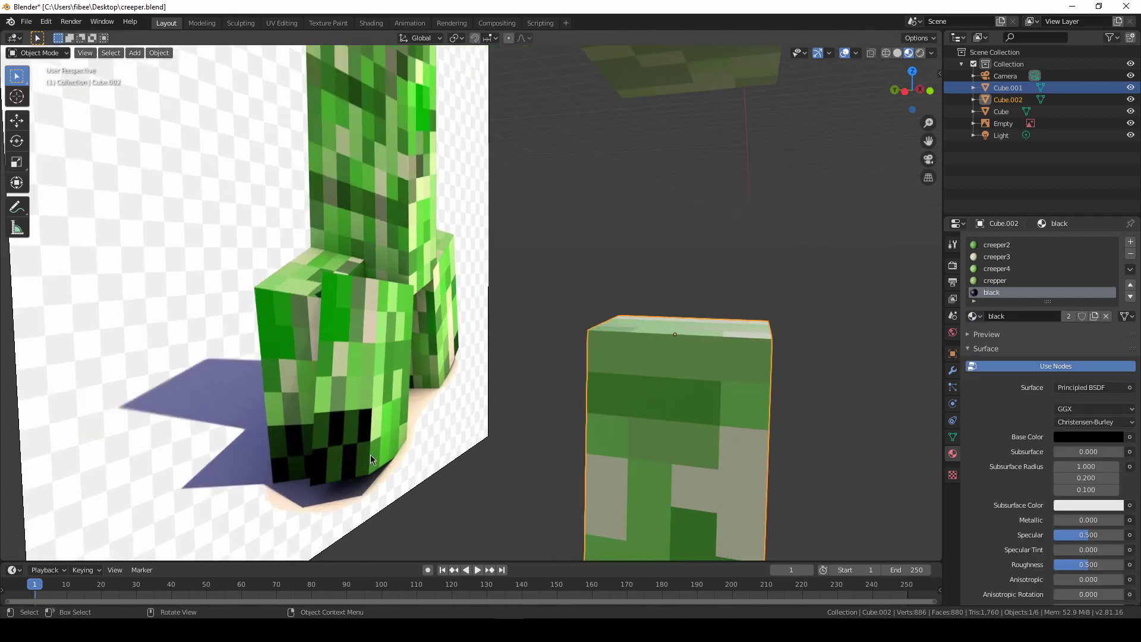
{"action": "scroll", "coordinate": [377, 452], "scroll_direction": "down", "scroll_amount": 5}
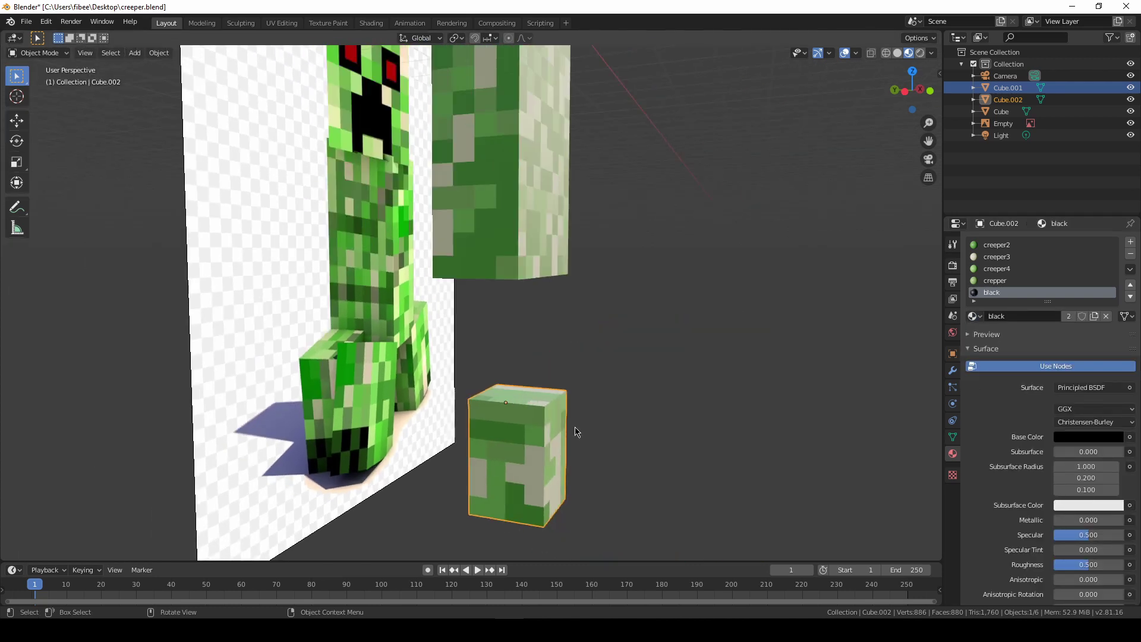
Step: Add a new material named darkgeen to the leg and sample its base color from the dark green foot pixels in the reference
{"action": "left_click", "coordinate": [1132, 242]}
{"action": "left_click", "coordinate": [1003, 319]}
{"action": "double_click", "coordinate": [1013, 293]}
{"action": "type", "text": "darkge"}
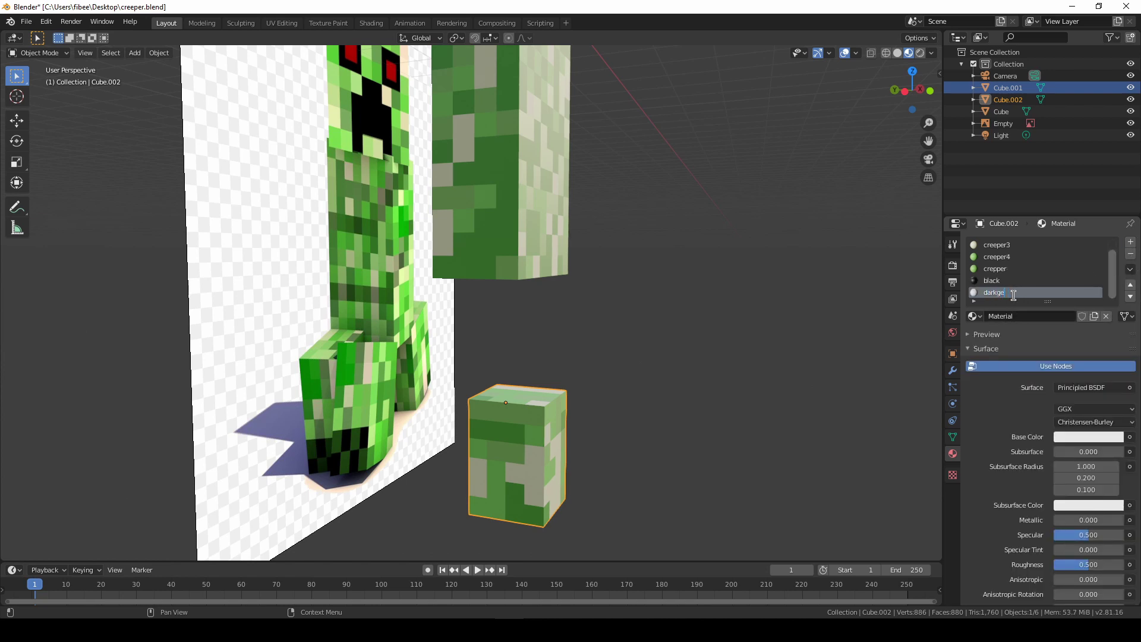
{"action": "type", "text": "en"}
{"action": "key", "text": "Return"}
{"action": "left_click", "coordinate": [1117, 438]}
{"action": "left_click", "coordinate": [1113, 383]}
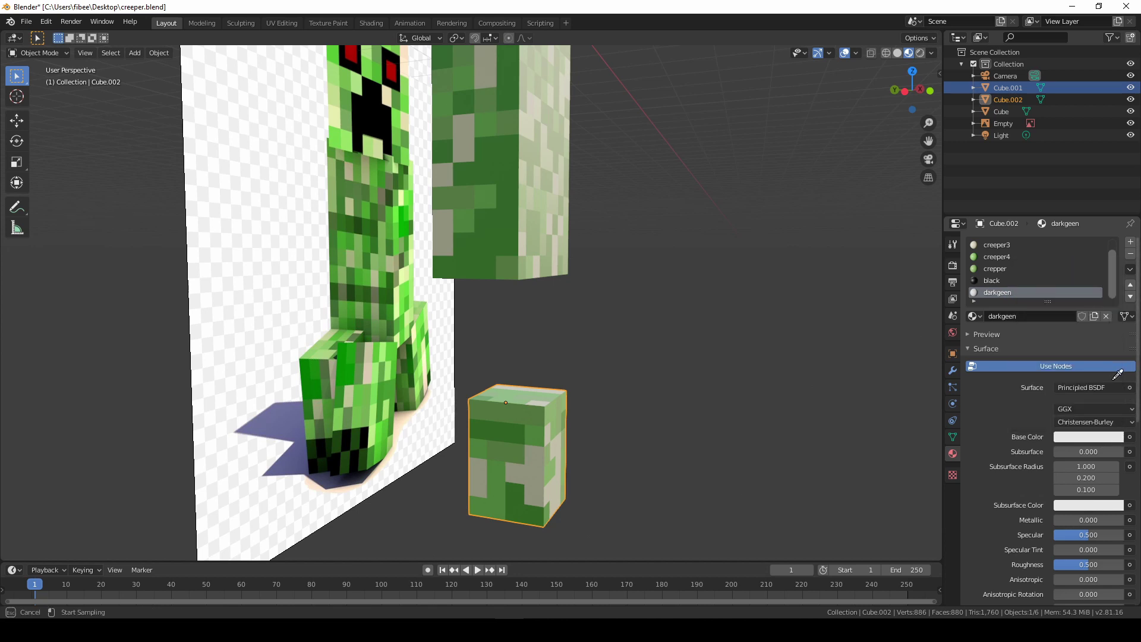
{"action": "left_click", "coordinate": [363, 430]}
Step: Assign the black material to four alternating faces in the lowest two rows of the leg's front
{"action": "middle_click_drag", "start_coordinate": [508, 444], "coordinate": [437, 374]}
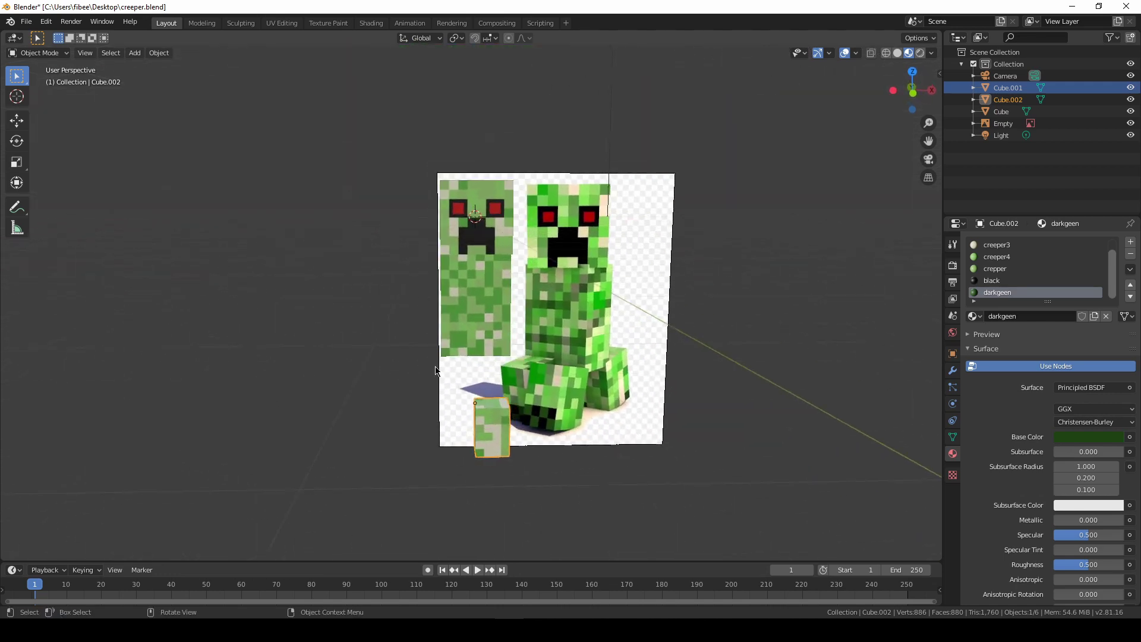
{"action": "scroll", "coordinate": [482, 418], "scroll_direction": "up", "scroll_amount": 5}
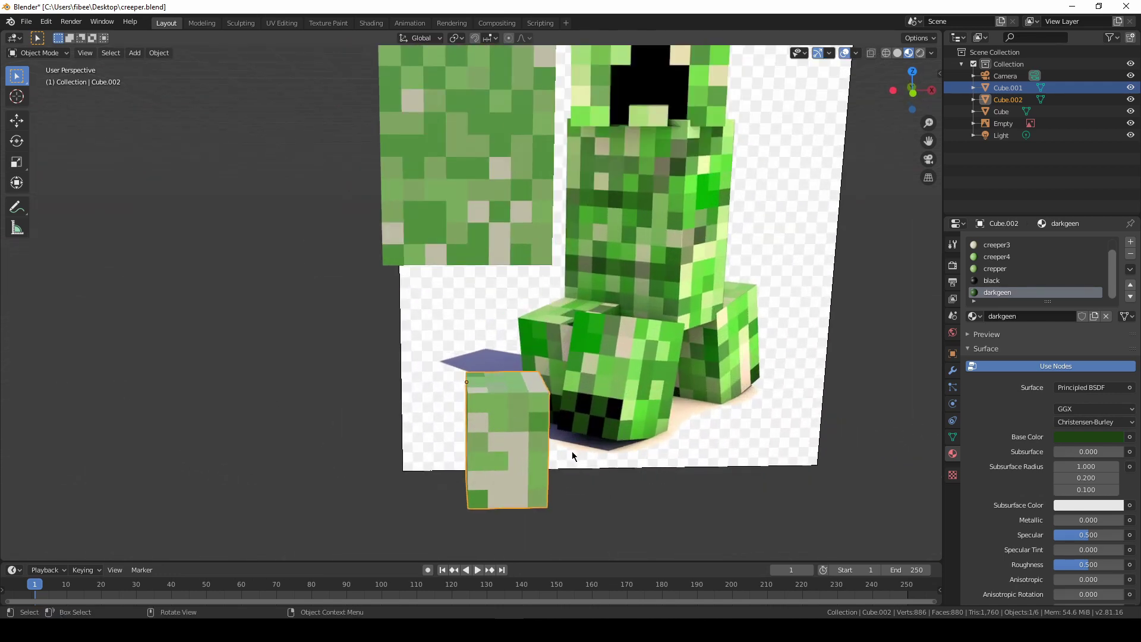
{"action": "key", "text": "Tab"}
{"action": "middle_click_drag", "start_coordinate": [575, 455], "coordinate": [512, 470]}
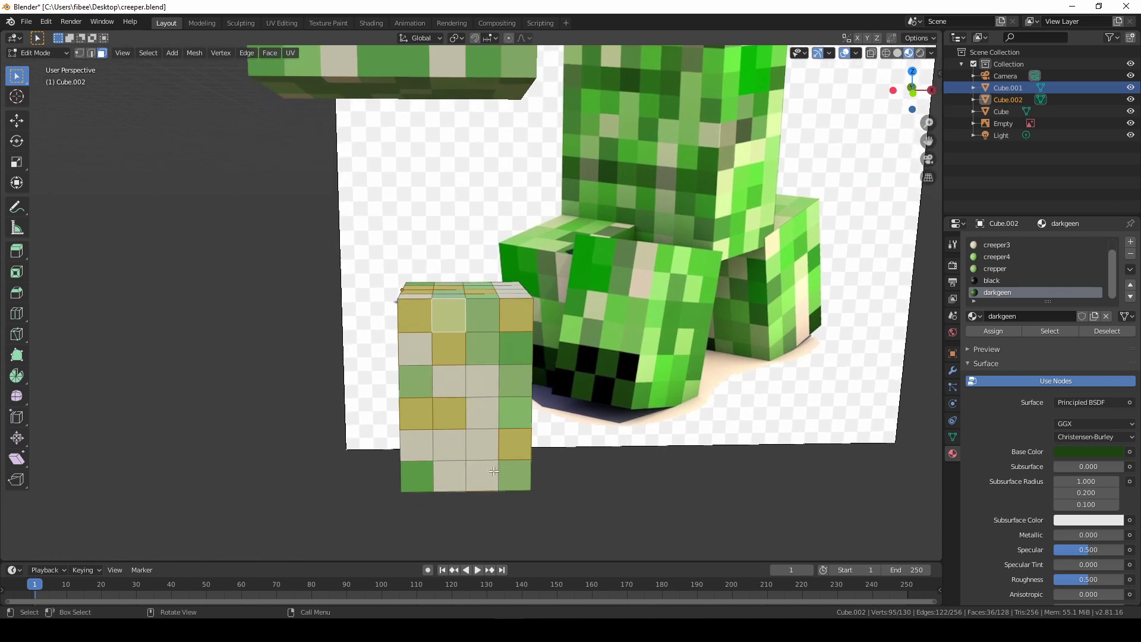
{"action": "left_click", "coordinate": [455, 451]}
{"action": "left_click", "coordinate": [499, 456], "text": "shift"}
{"action": "left_click", "coordinate": [483, 479], "text": "shift"}
{"action": "left_click", "coordinate": [411, 480], "text": "shift"}
{"action": "left_click", "coordinate": [992, 292]}
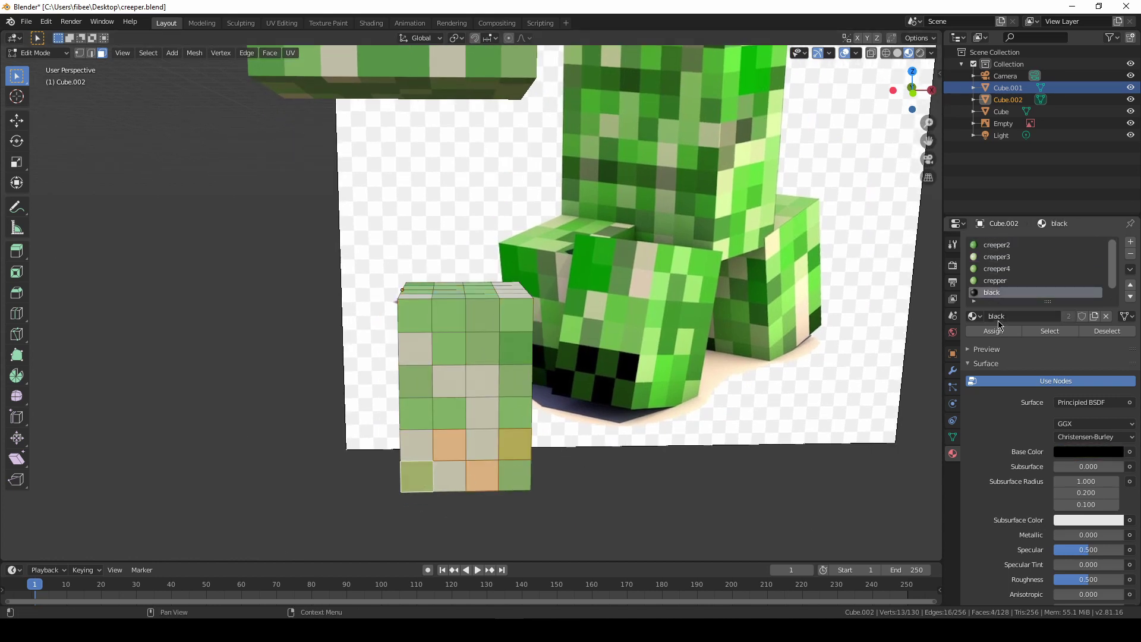
{"action": "left_click", "coordinate": [993, 331]}
Step: Assign the darkgeen material to the other four faces in the front's lowest two rows, and return to Object Mode
{"action": "left_click", "coordinate": [416, 445]}
{"action": "left_click", "coordinate": [483, 444], "text": "shift"}
{"action": "left_click", "coordinate": [449, 476], "text": "shift"}
{"action": "left_click", "coordinate": [515, 475], "text": "shift"}
{"action": "scroll", "coordinate": [991, 294], "scroll_direction": "down", "scroll_amount": 1}
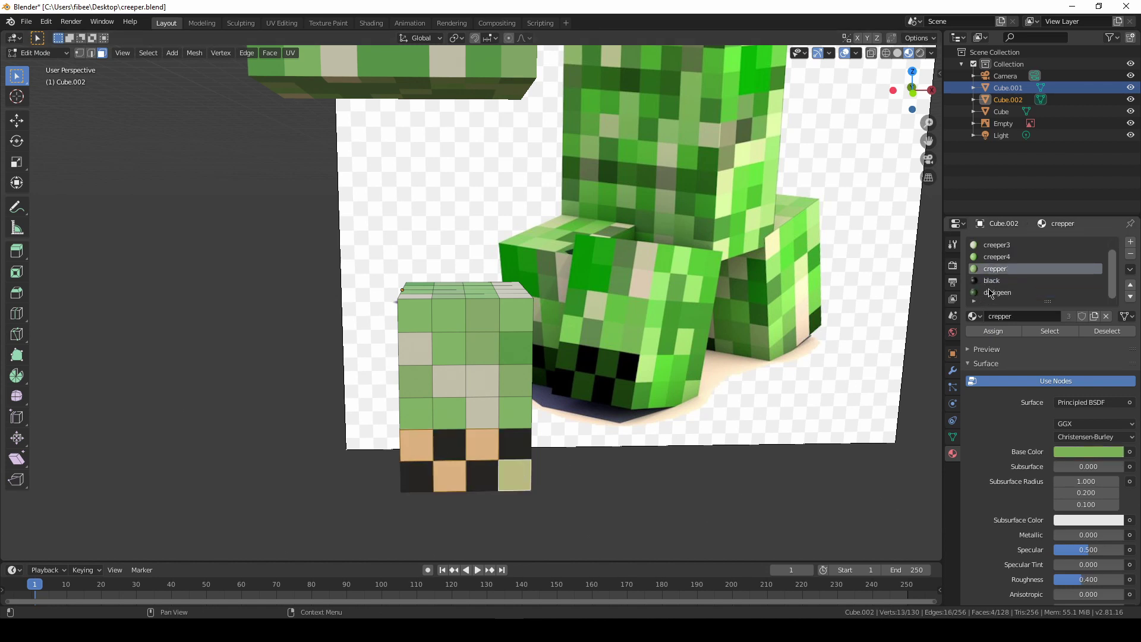
{"action": "left_click", "coordinate": [994, 293]}
{"action": "left_click", "coordinate": [994, 331]}
{"action": "key", "text": "Tab"}
Step: Duplicate the leg and offset the copy -1 m along the X axis
{"action": "middle_click_drag", "start_coordinate": [726, 438], "coordinate": [750, 418]}
{"action": "middle_click_drag", "start_coordinate": [614, 423], "coordinate": [622, 414]}
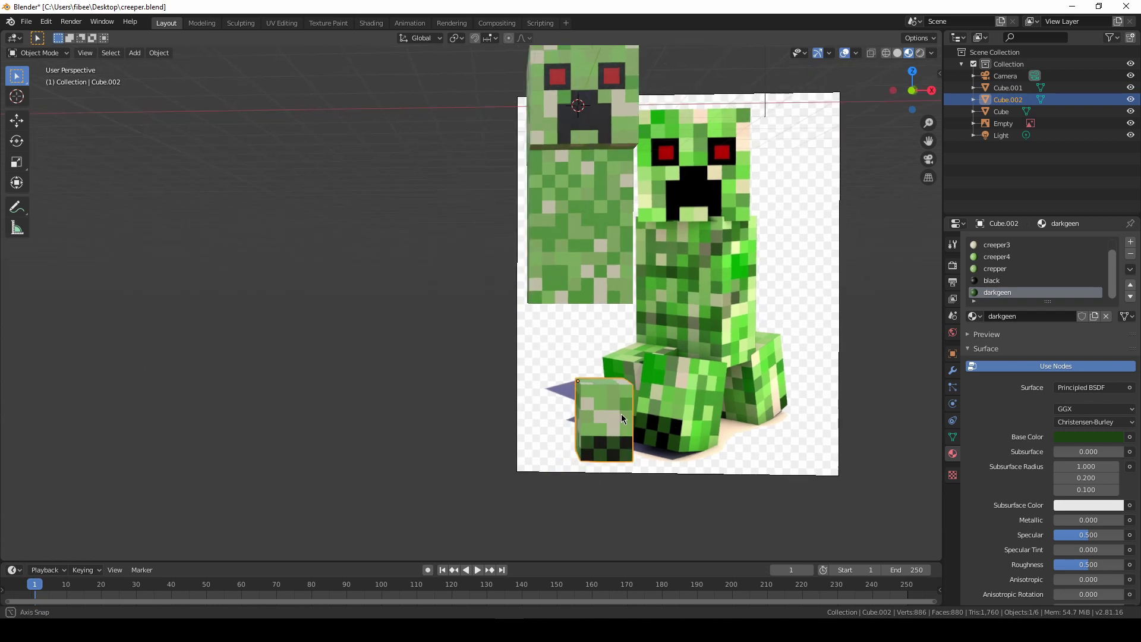
{"action": "key", "text": "shift+d"}
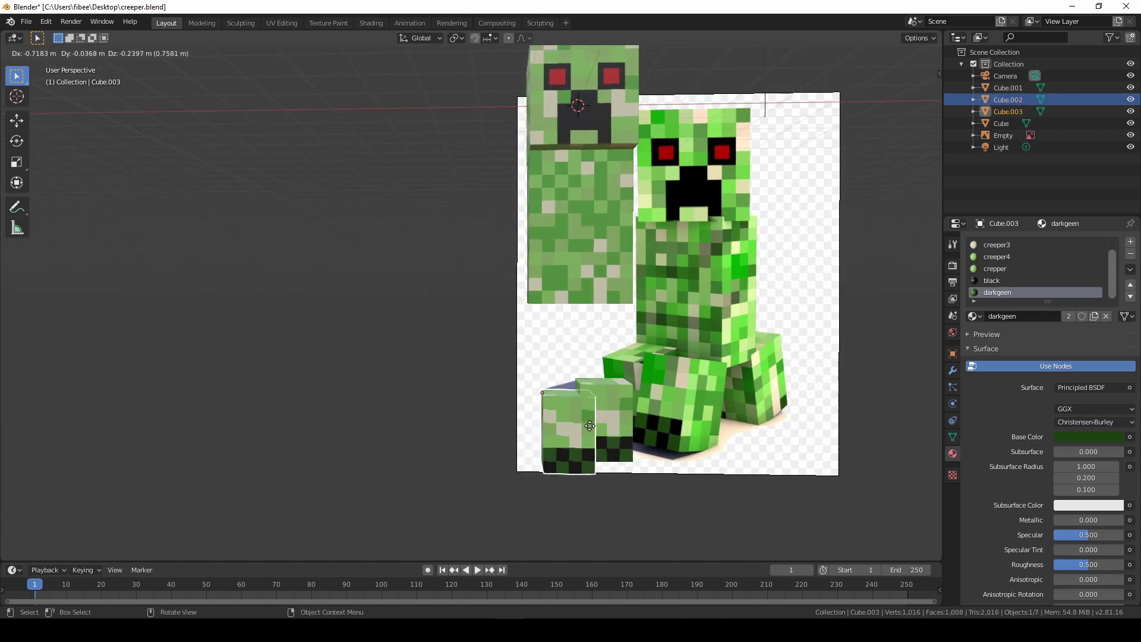
{"action": "type", "text": "x-1"}
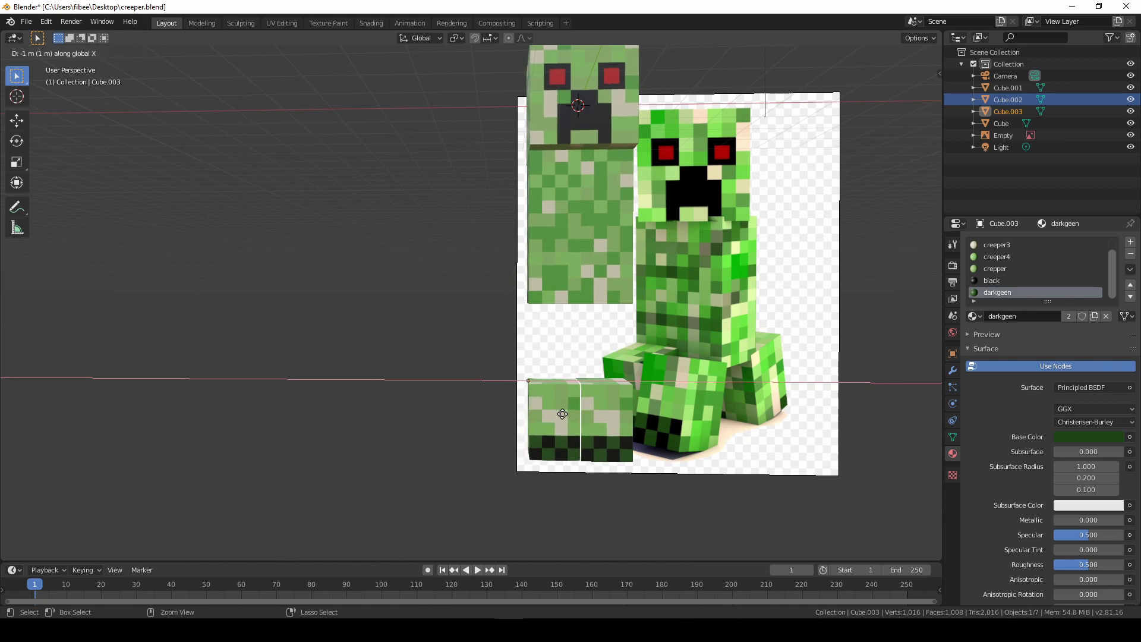
{"action": "key", "text": "Return"}
Step: Select both legs and, in the right orthographic view, move them -0.8 m along Y and 1.6 m along Z
{"action": "middle_click_drag", "start_coordinate": [592, 461], "coordinate": [567, 473]}
{"action": "scroll", "coordinate": [565, 436], "scroll_direction": "up", "scroll_amount": 6}
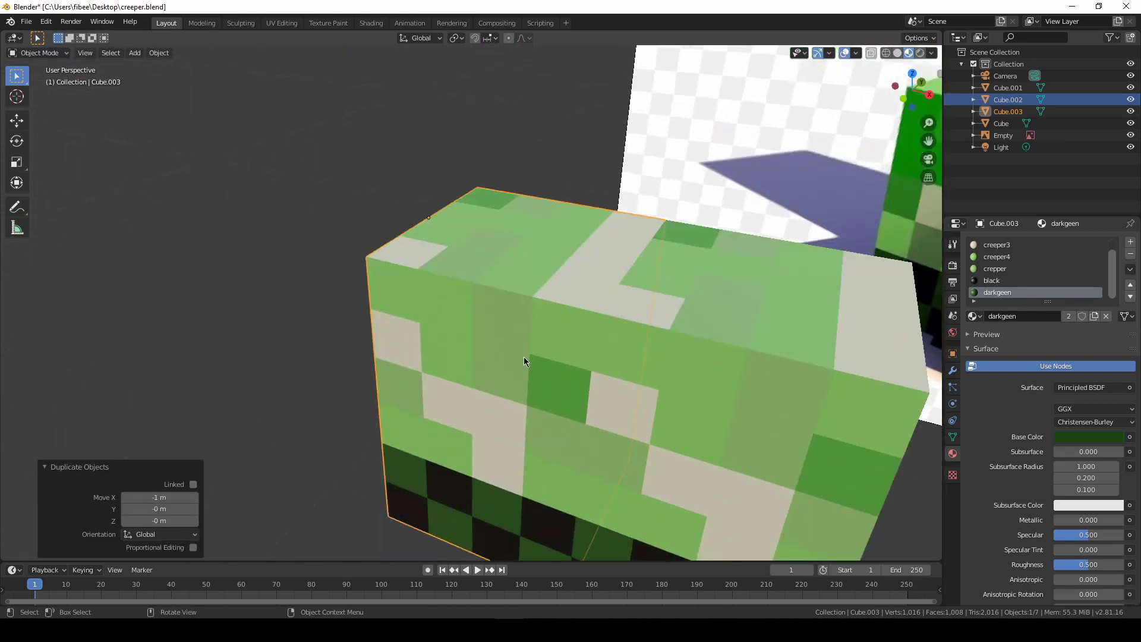
{"action": "scroll", "coordinate": [587, 334], "scroll_direction": "down", "scroll_amount": 5}
{"action": "left_click", "coordinate": [603, 348], "text": "shift"}
{"action": "key", "text": "KP_3"}
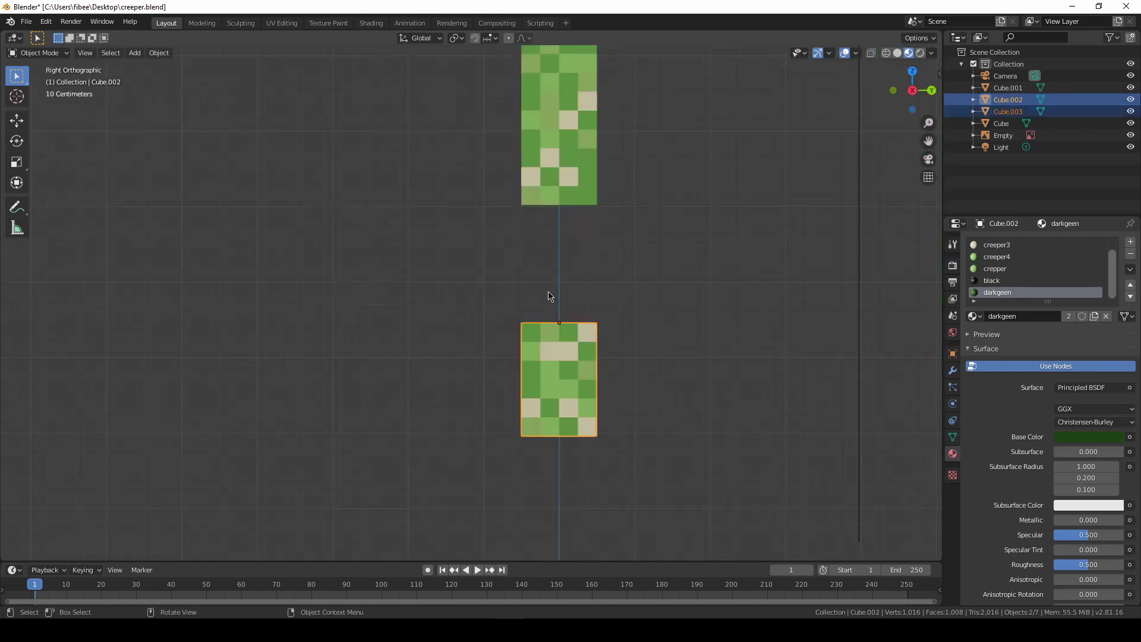
{"action": "scroll", "coordinate": [549, 297], "scroll_direction": "up", "scroll_amount": 3}
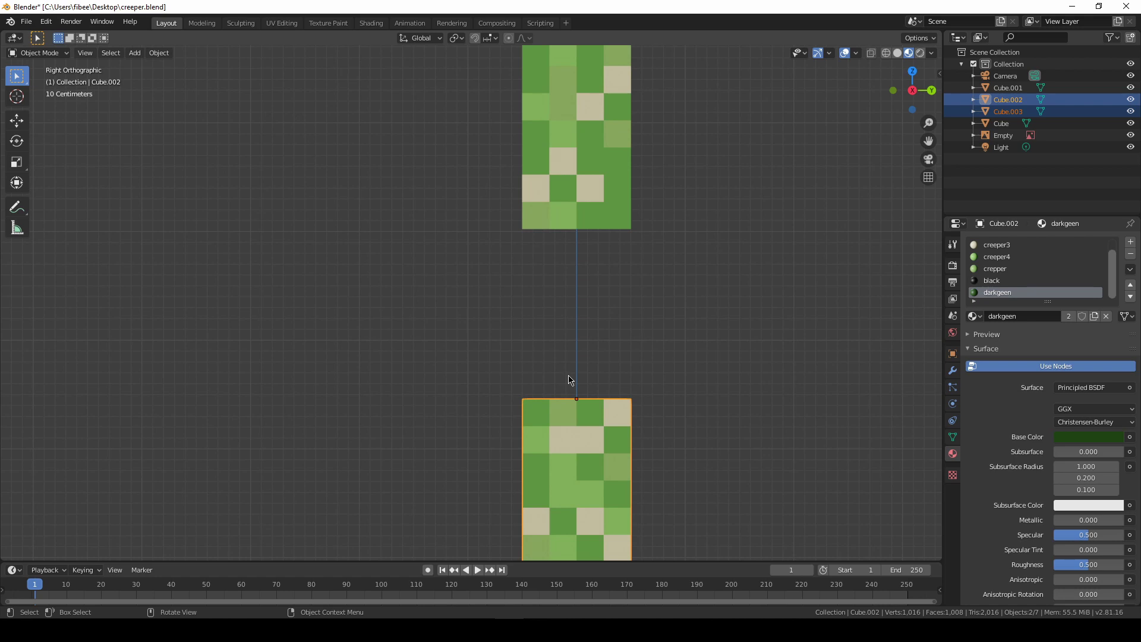
{"action": "key", "text": "g"}
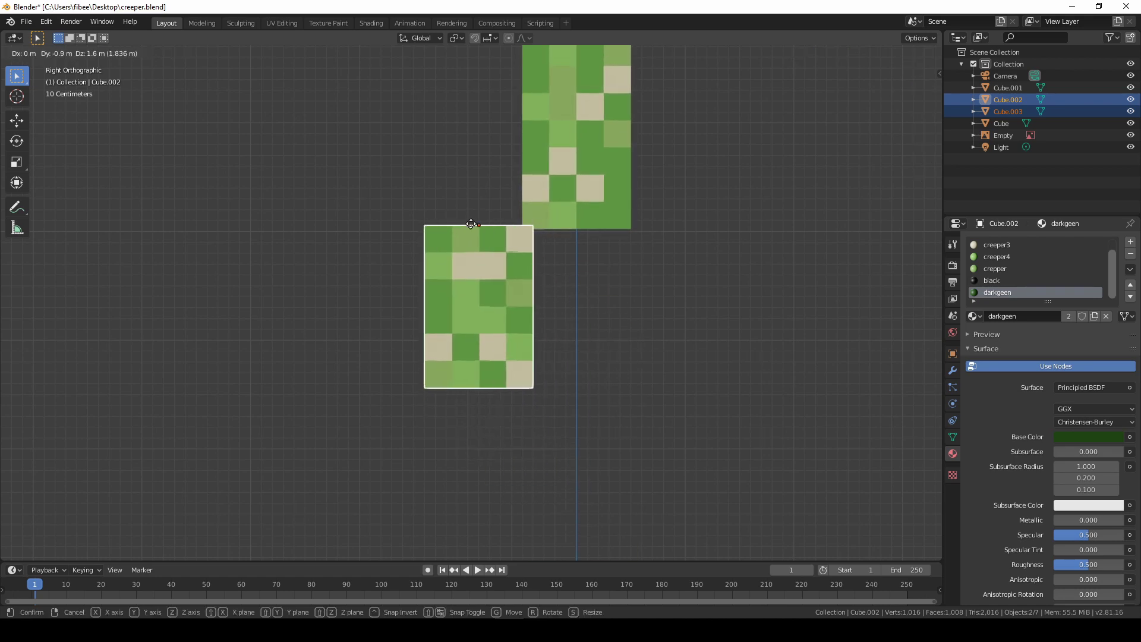
{"action": "left_click", "coordinate": [474, 224]}
Step: Move both legs clear of the body by -1.13 m along Y and -0.0473 m along Z
{"action": "scroll", "coordinate": [523, 219], "scroll_direction": "up", "scroll_amount": 8}
{"action": "scroll", "coordinate": [513, 206], "scroll_direction": "down", "scroll_amount": 10}
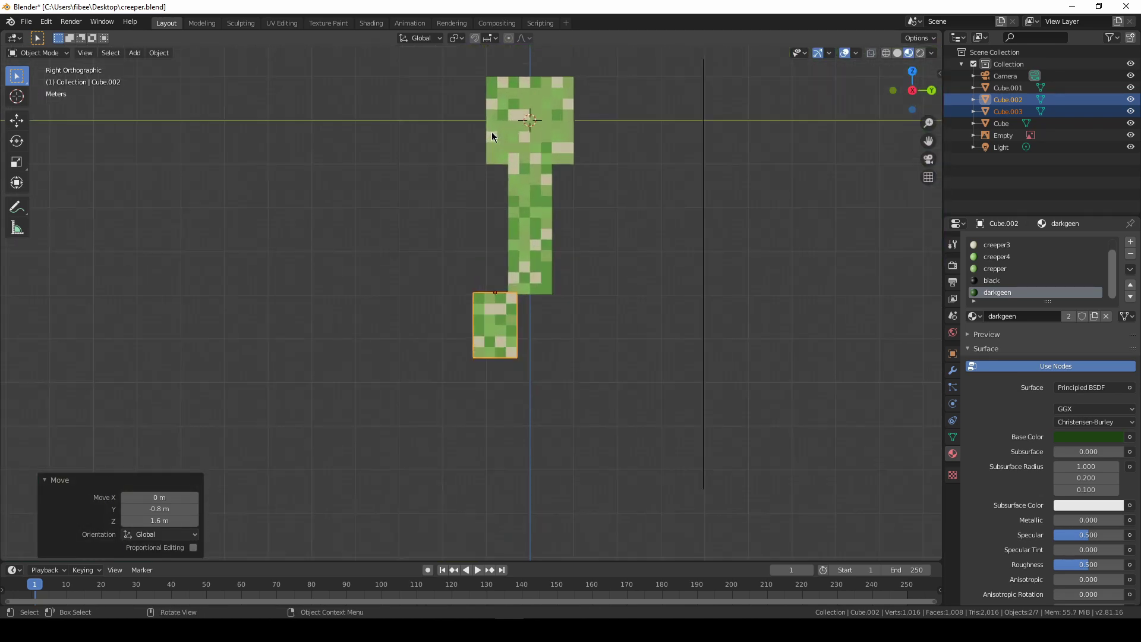
{"action": "scroll", "coordinate": [492, 137], "scroll_direction": "up", "scroll_amount": 3}
{"action": "scroll", "coordinate": [519, 168], "scroll_direction": "up", "scroll_amount": 5}
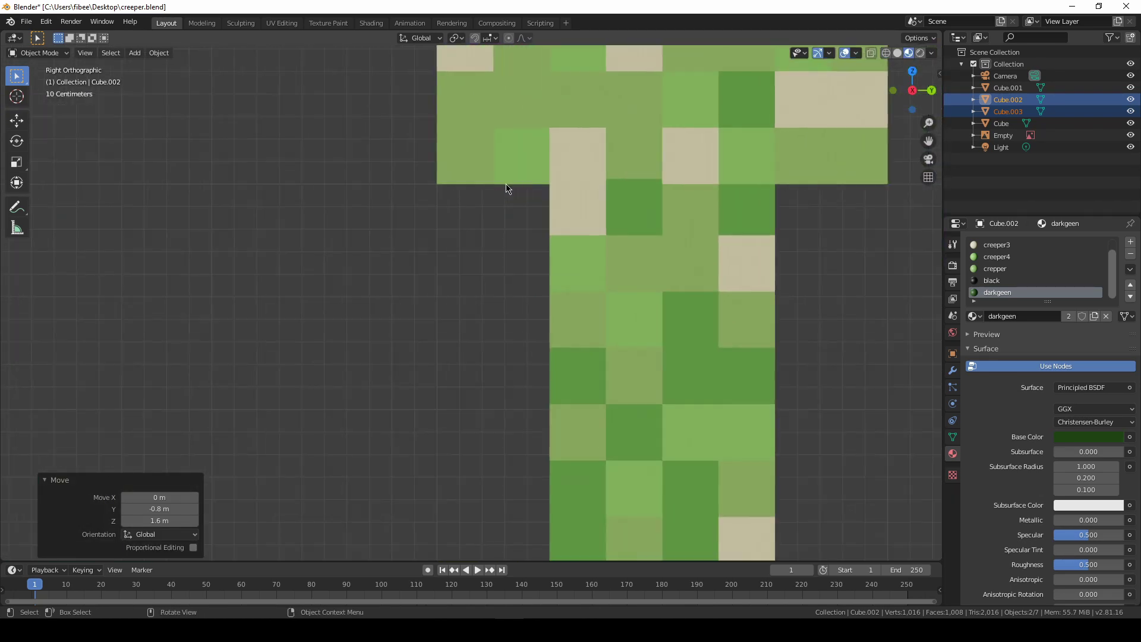
{"action": "scroll", "coordinate": [506, 188], "scroll_direction": "down", "scroll_amount": 5}
{"action": "key", "text": "ctrl+z"}
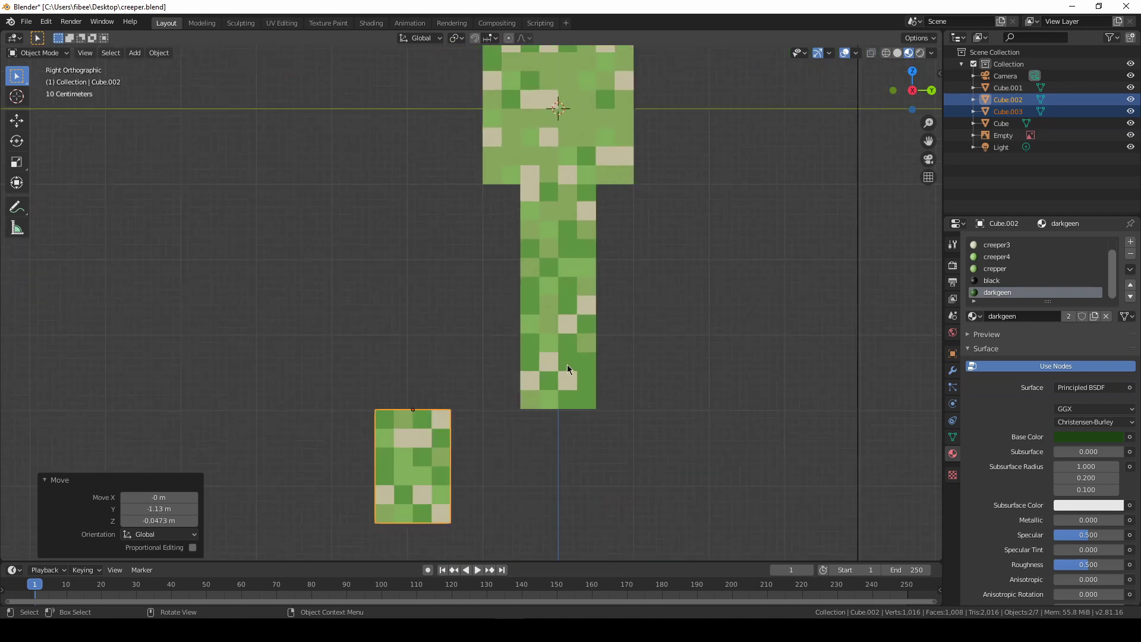
Step: Select the body and move it -0.1 m along Z, away from the head
{"action": "scroll", "coordinate": [566, 380], "scroll_direction": "up", "scroll_amount": 4}
{"action": "left_click", "coordinate": [560, 250]}
{"action": "scroll", "coordinate": [560, 249], "scroll_direction": "down", "scroll_amount": 4}
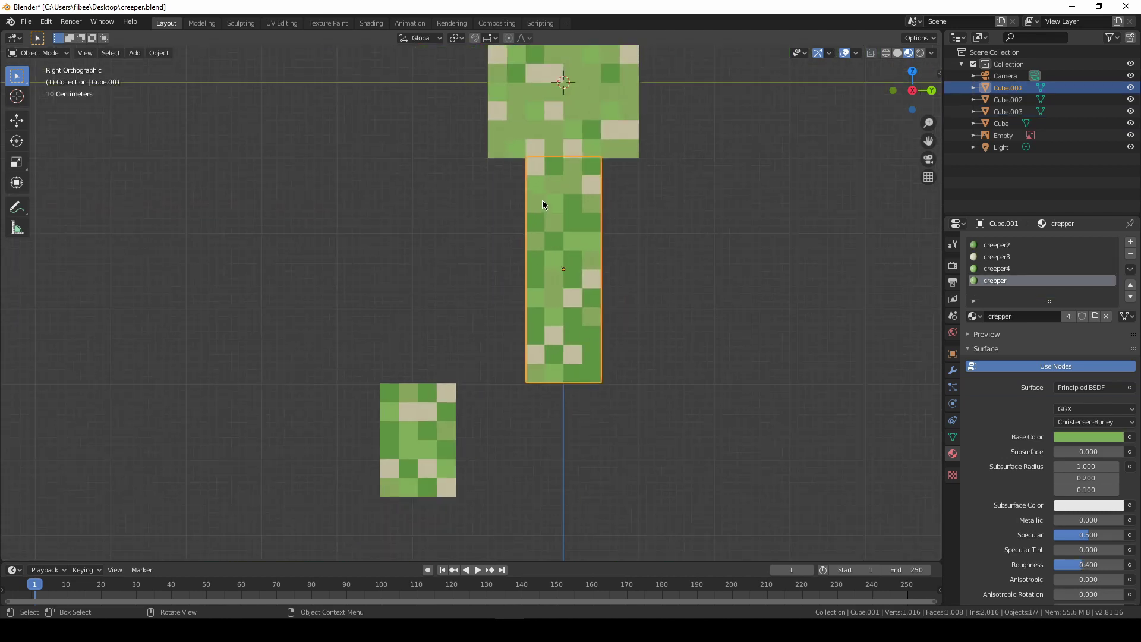
{"action": "scroll", "coordinate": [541, 202], "scroll_direction": "up", "scroll_amount": 8}
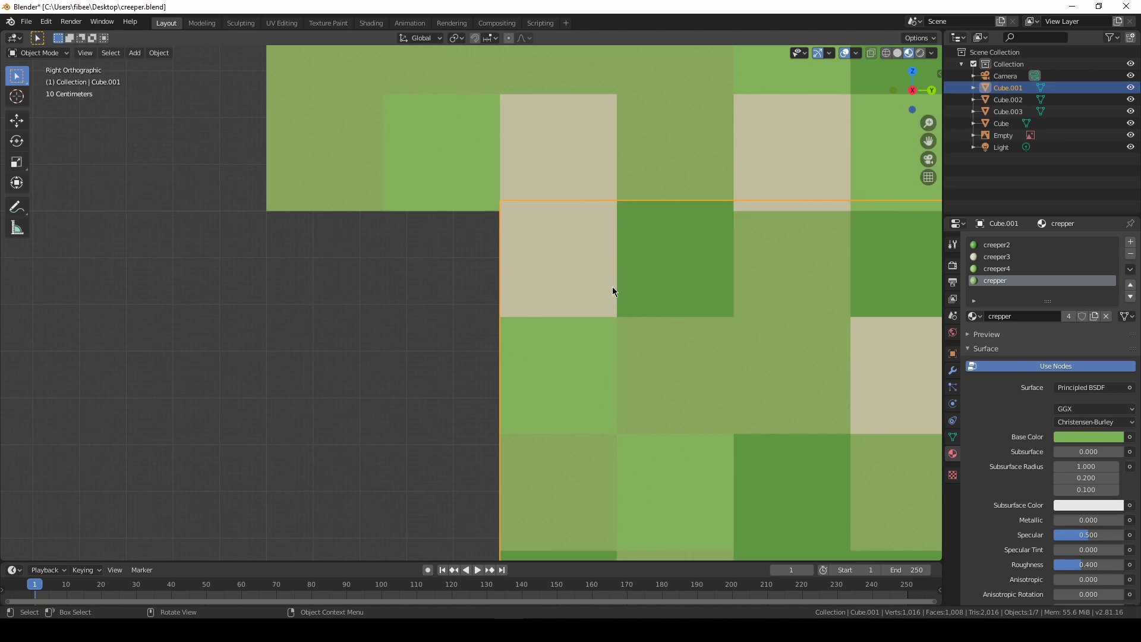
{"action": "key", "text": "g"}
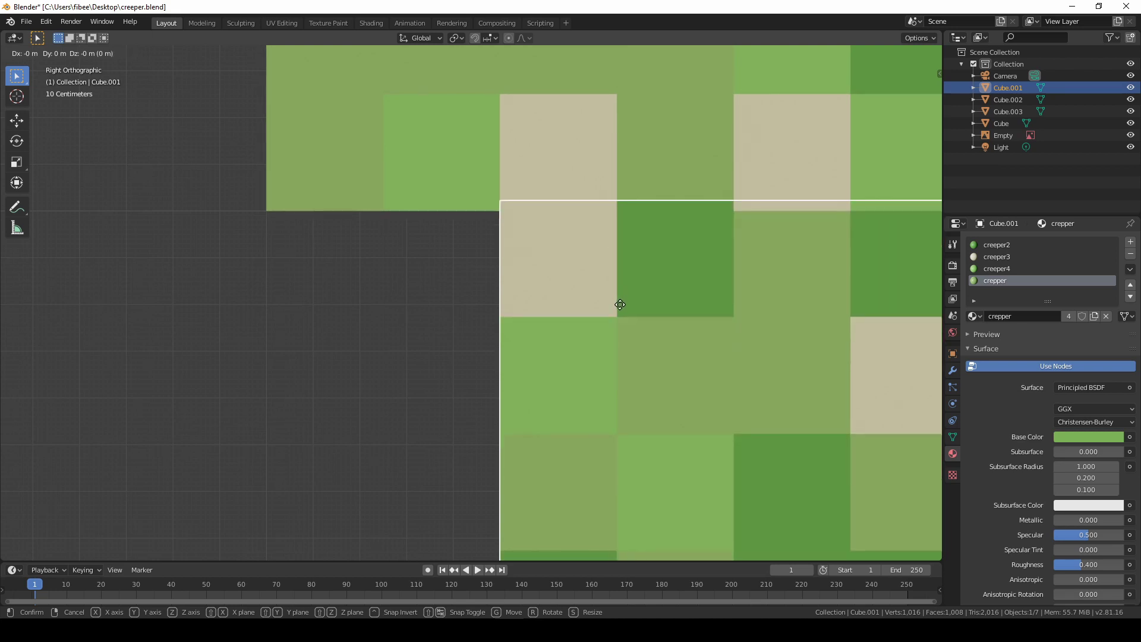
{"action": "left_click", "coordinate": [622, 335]}
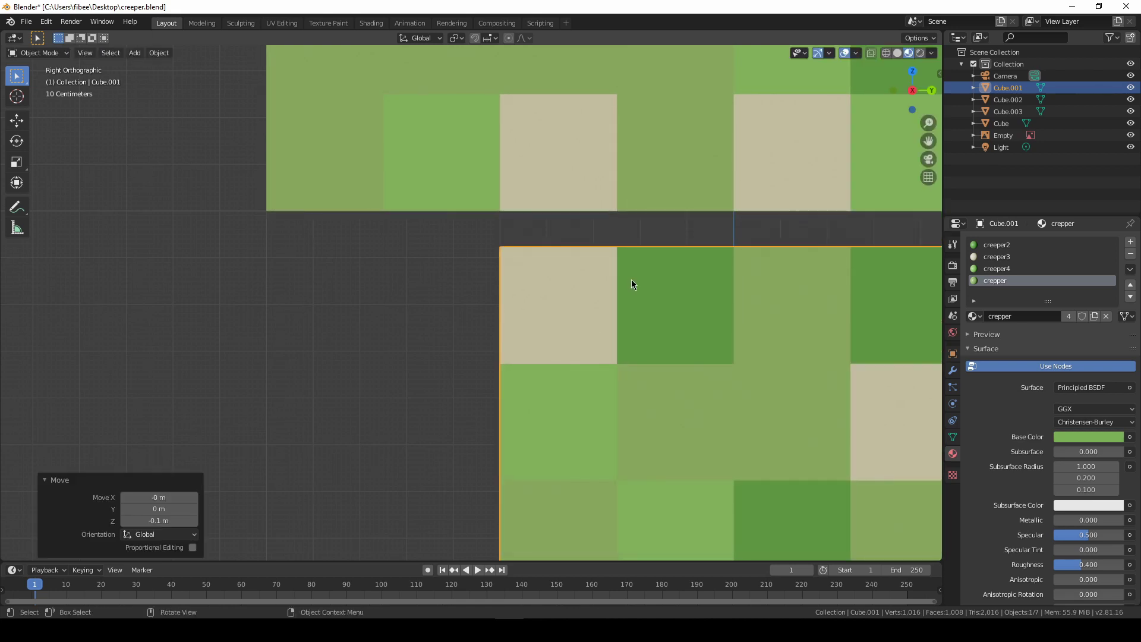
Step: Snap the body to the grid
{"action": "right_click", "coordinate": [546, 281]}
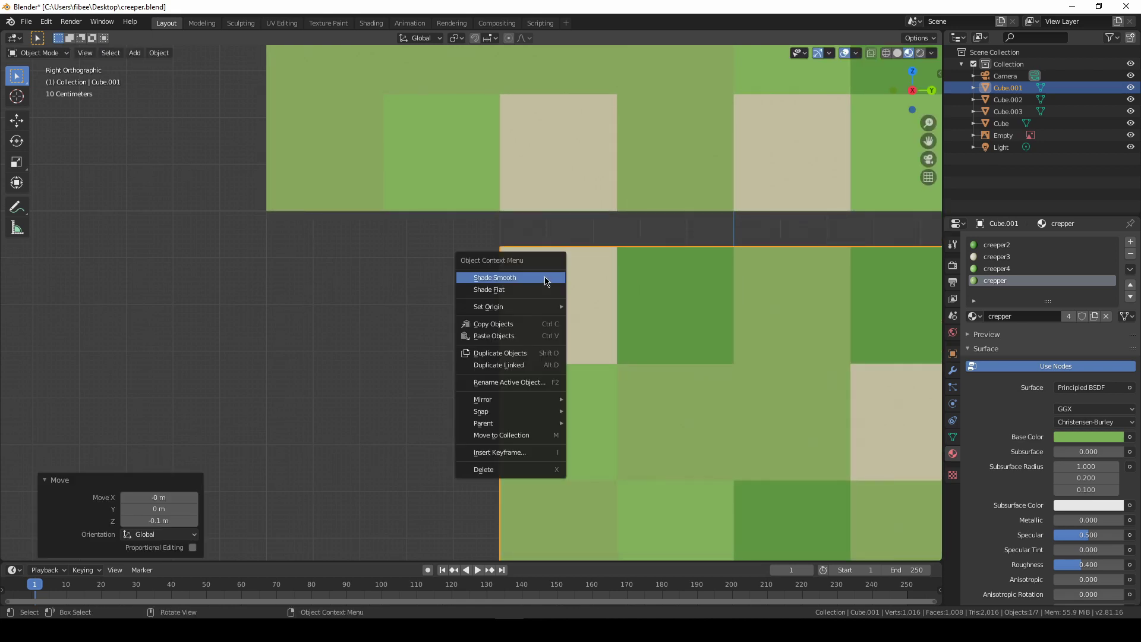
{"action": "left_click", "coordinate": [159, 54]}
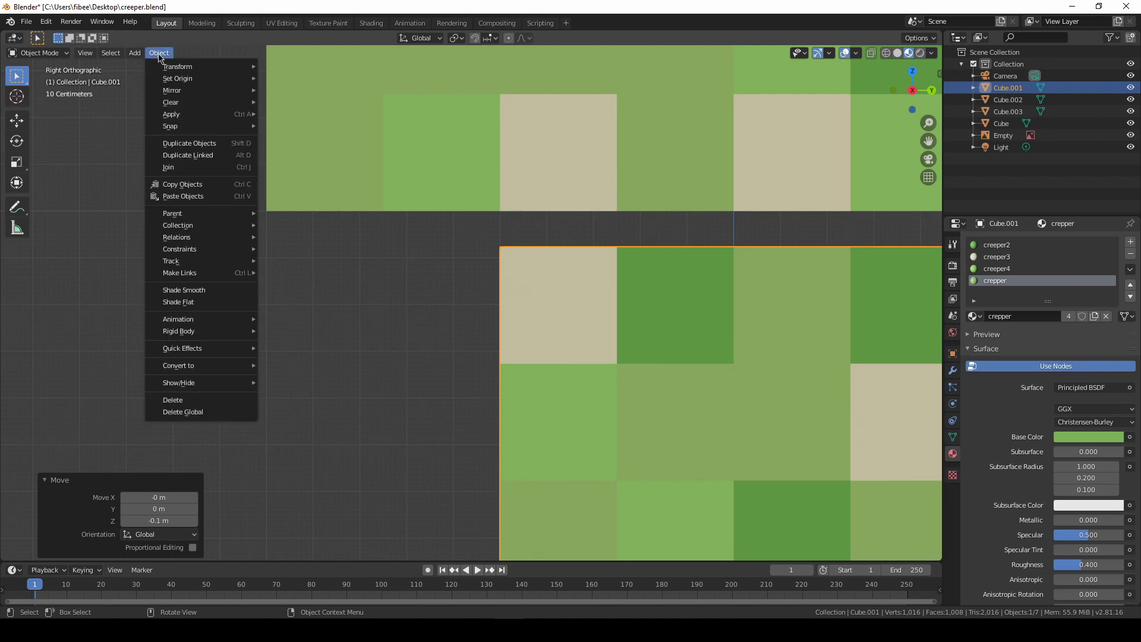
{"action": "mouse_move", "coordinate": [179, 73]}
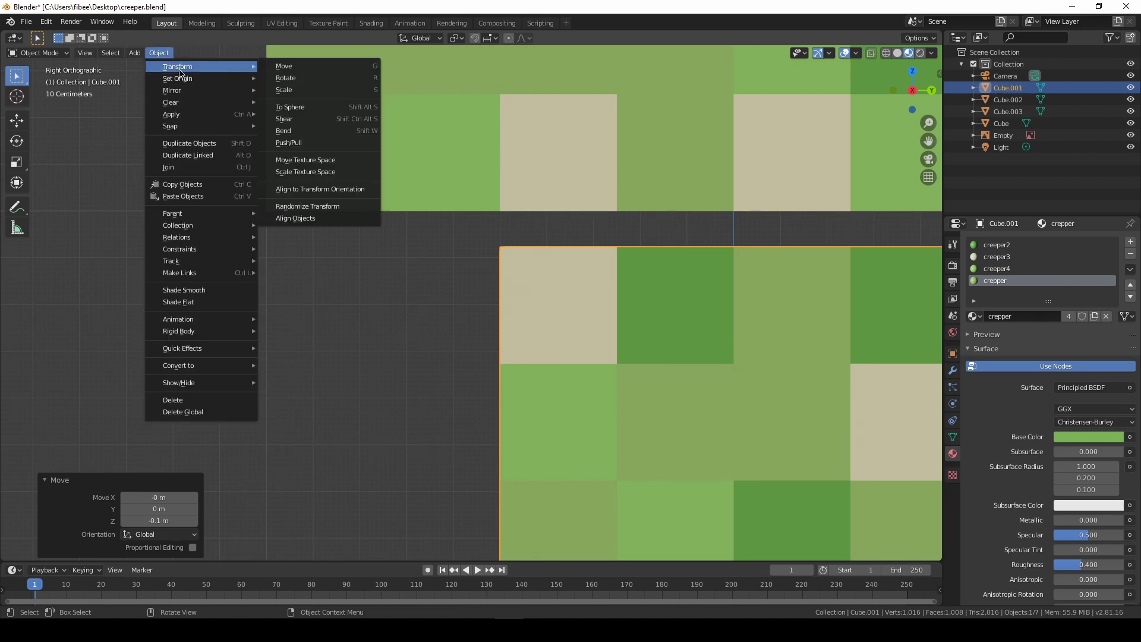
{"action": "mouse_move", "coordinate": [237, 126]}
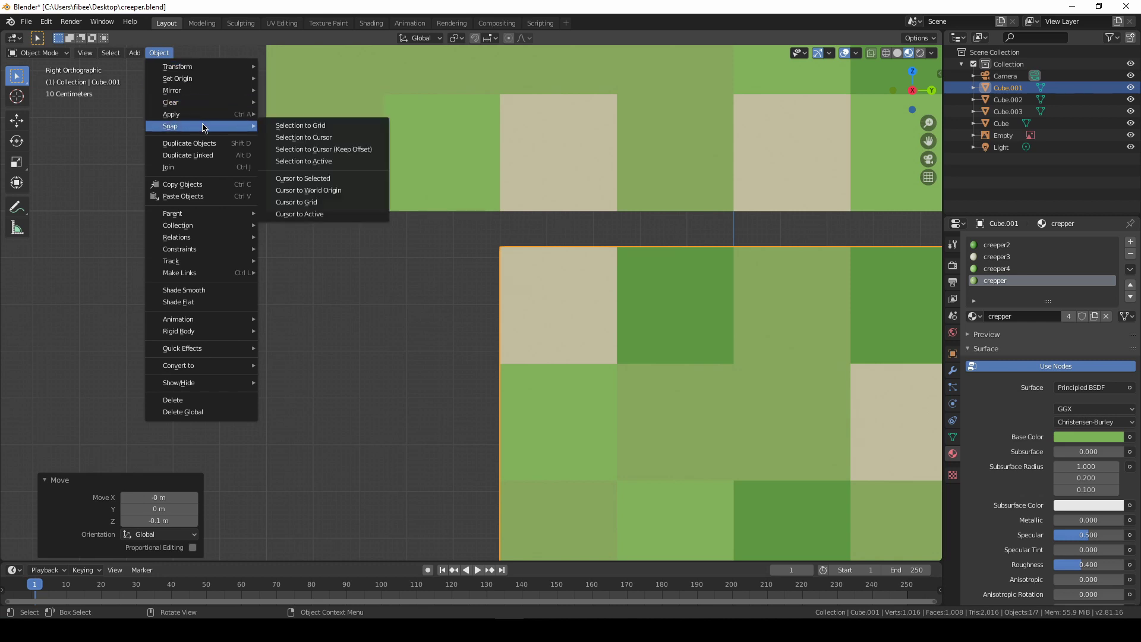
{"action": "left_click", "coordinate": [302, 136]}
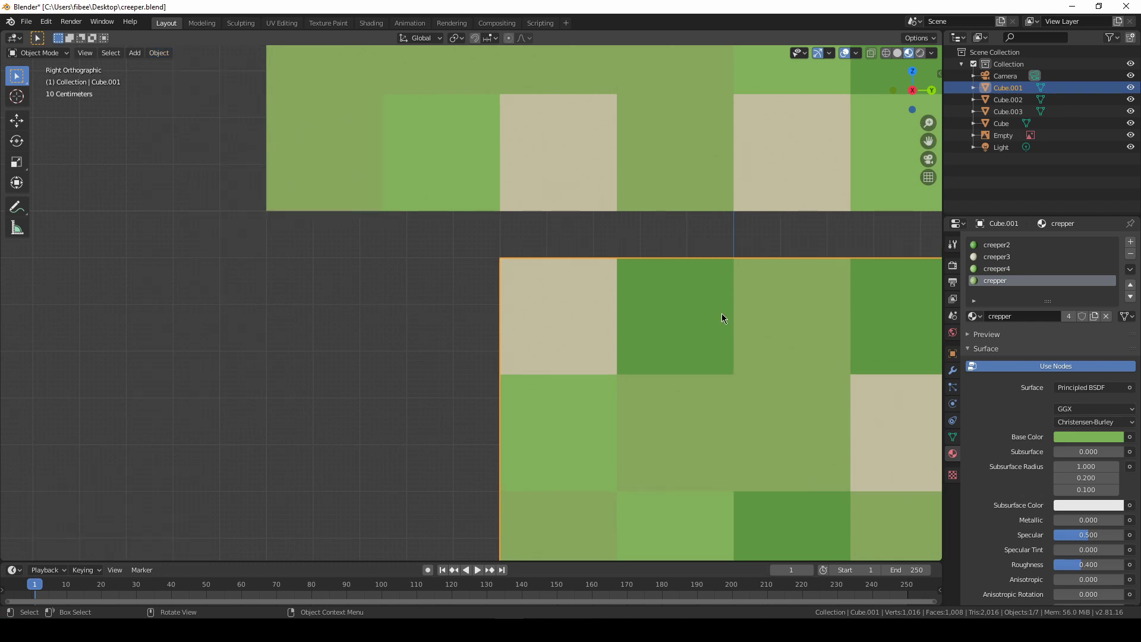
Step: Move the body up 0.1 m along Z so its upper edge meets the head's underside
{"action": "key", "text": "g"}
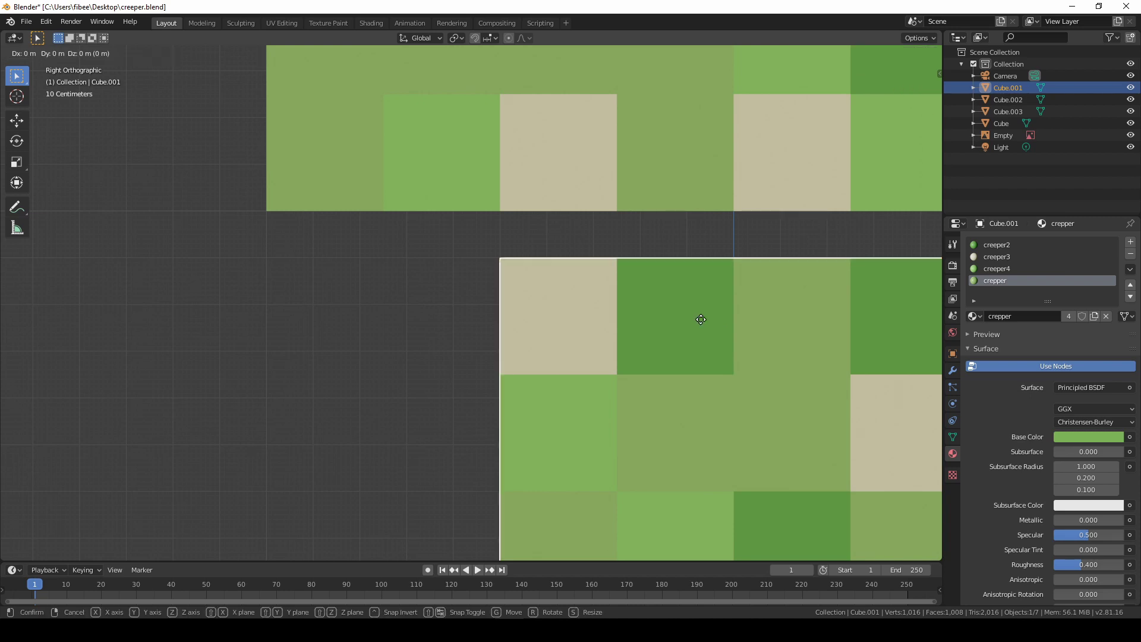
{"action": "left_click", "coordinate": [697, 280]}
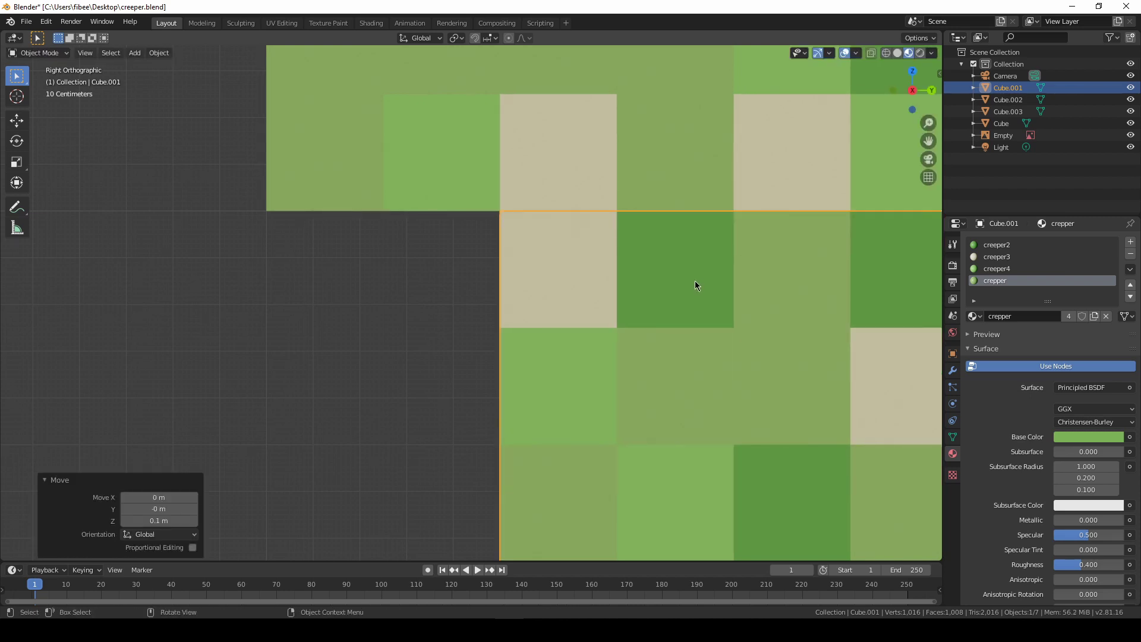
{"action": "scroll", "coordinate": [695, 280], "scroll_direction": "down", "scroll_amount": 5}
{"action": "scroll", "coordinate": [695, 281], "scroll_direction": "down", "scroll_amount": 5}
{"action": "scroll", "coordinate": [719, 357], "scroll_direction": "up", "scroll_amount": 1}
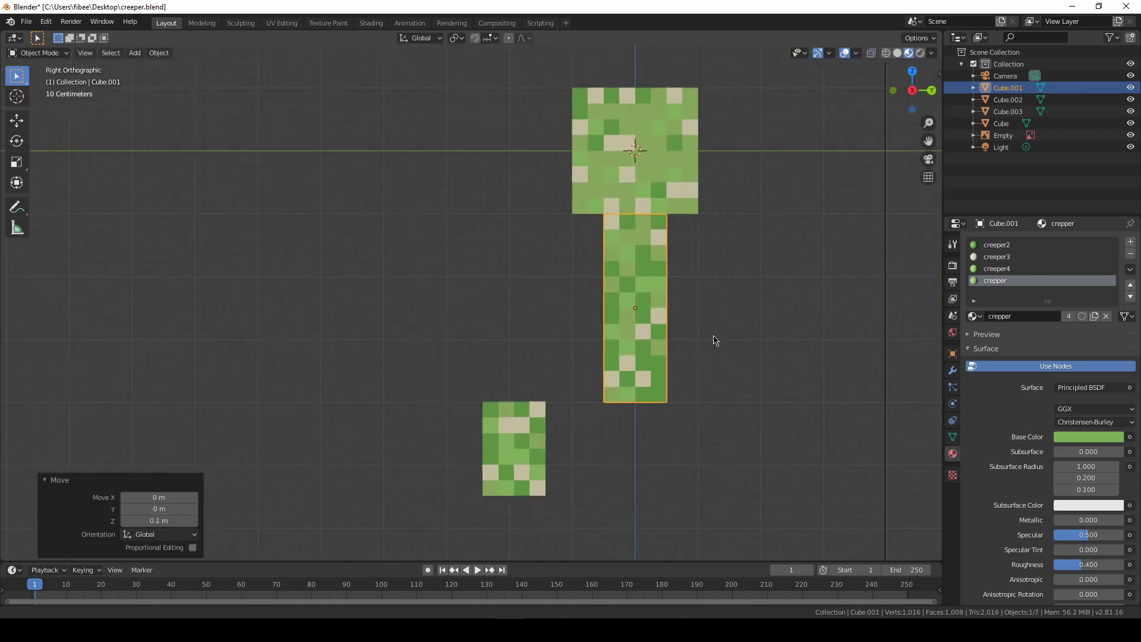
Step: Select both legs and move them 1 m along Y toward the body's lower corner
{"action": "left_click_drag", "start_coordinate": [414, 332], "coordinate": [514, 448]}
{"action": "middle_click_drag", "start_coordinate": [514, 448], "coordinate": [515, 415]}
{"action": "key", "text": "KP_3"}
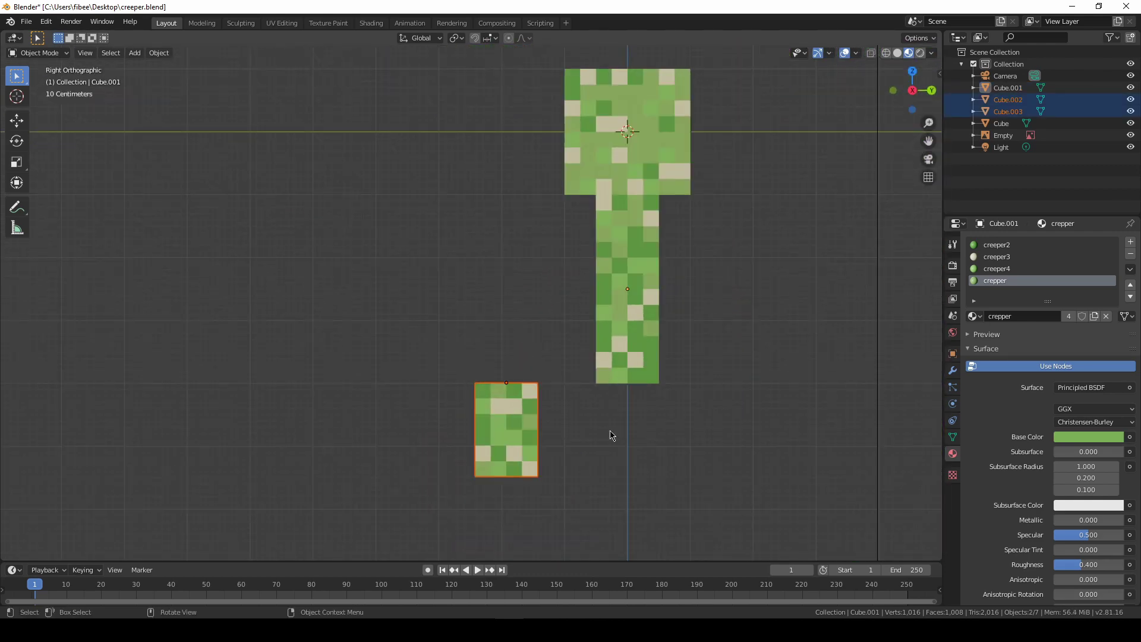
{"action": "key", "text": "g"}
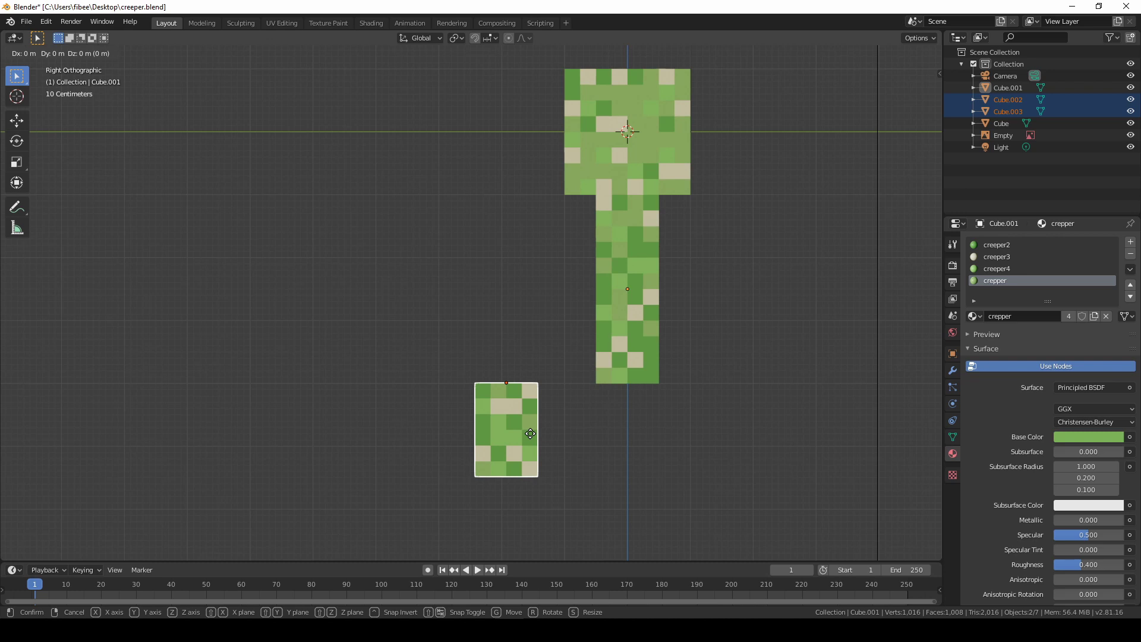
{"action": "left_click", "coordinate": [590, 391]}
{"action": "scroll", "coordinate": [589, 390], "scroll_direction": "up", "scroll_amount": 15}
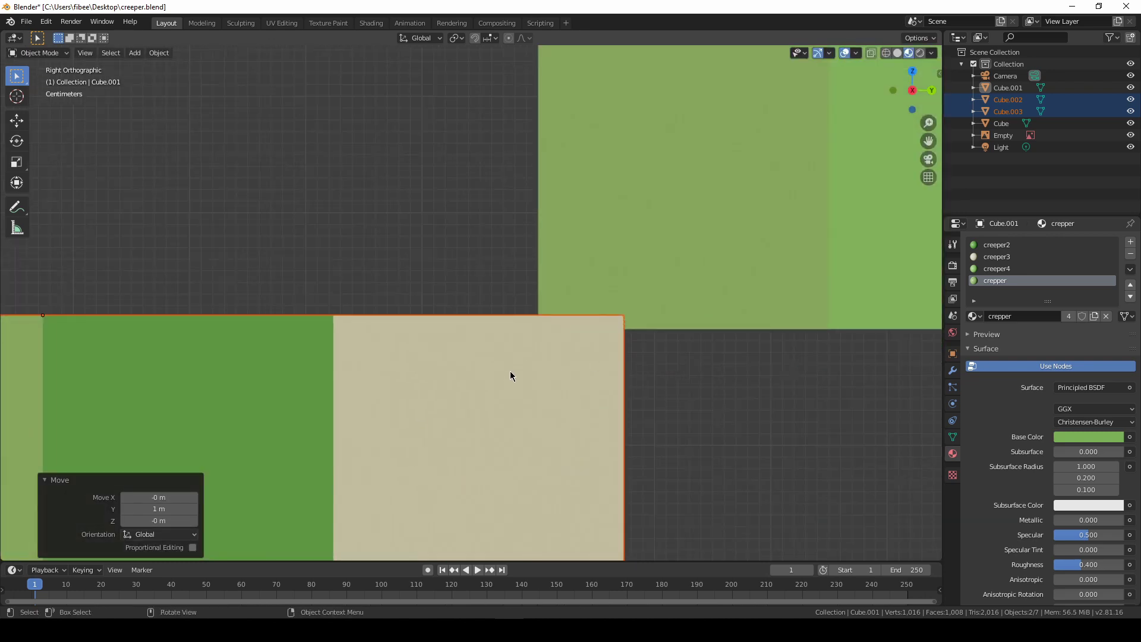
Step: Snap the two selected legs to the grid
{"action": "scroll", "coordinate": [510, 375], "scroll_direction": "down", "scroll_amount": 3}
{"action": "right_click", "coordinate": [442, 391]}
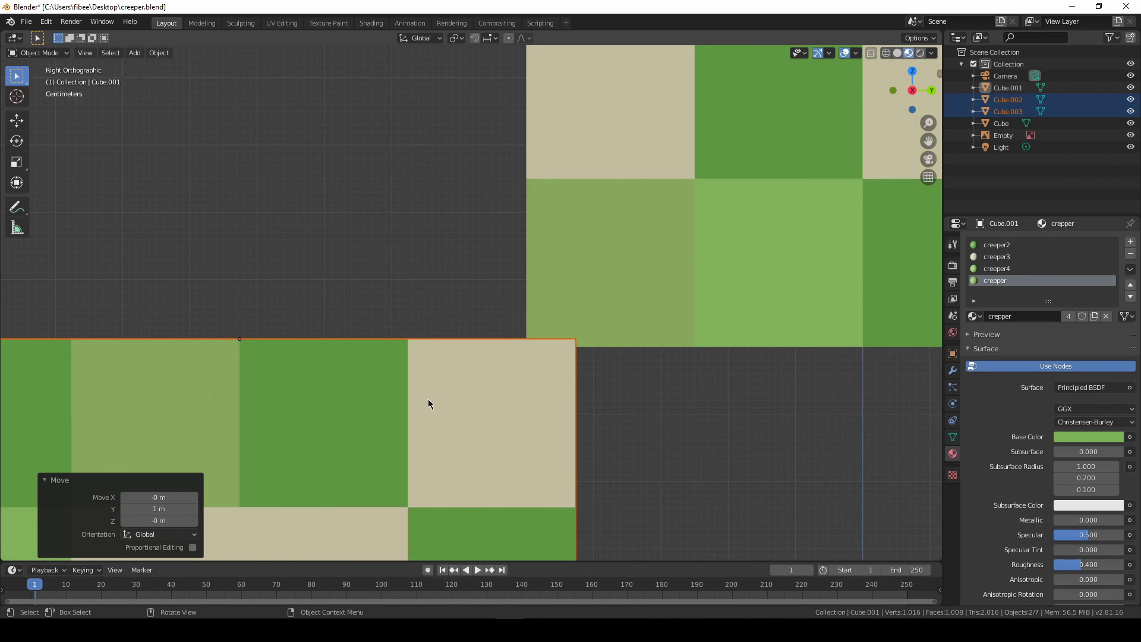
{"action": "right_click", "coordinate": [431, 415]}
{"action": "mouse_move", "coordinate": [411, 543]}
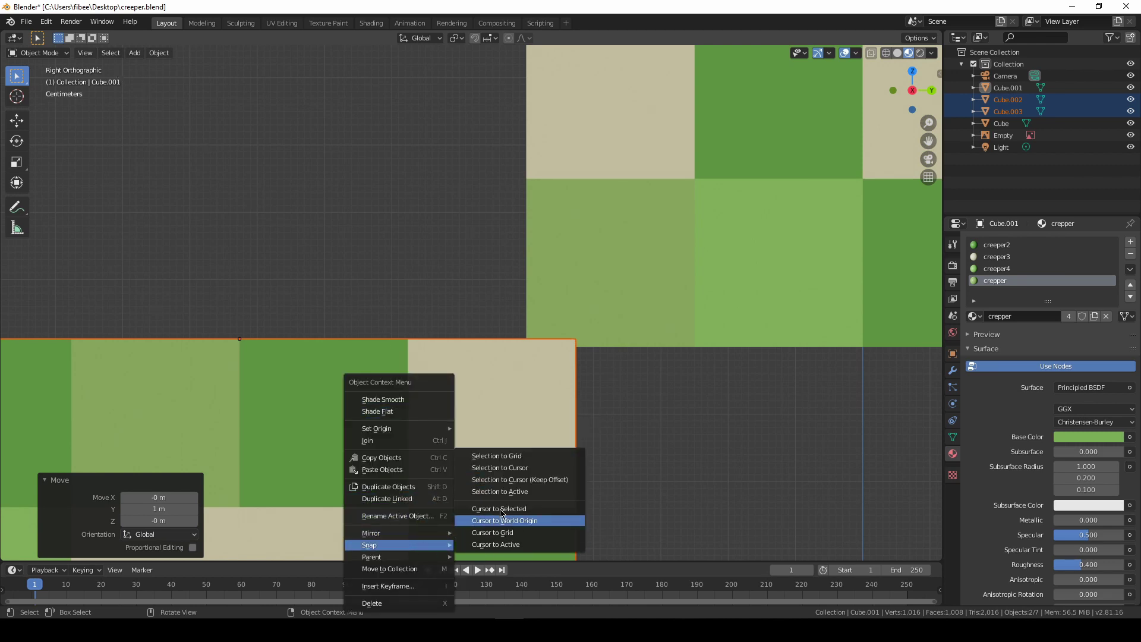
{"action": "left_click", "coordinate": [521, 456]}
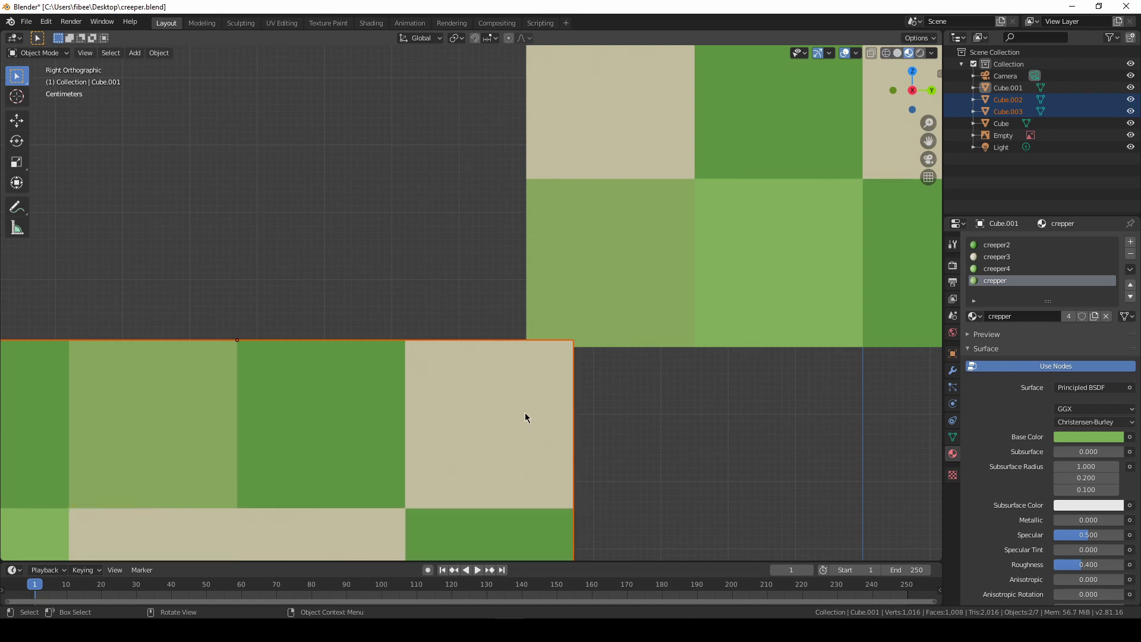
{"action": "scroll", "coordinate": [526, 417], "scroll_direction": "up", "scroll_amount": 3}
{"action": "scroll", "coordinate": [534, 427], "scroll_direction": "down", "scroll_amount": 6}
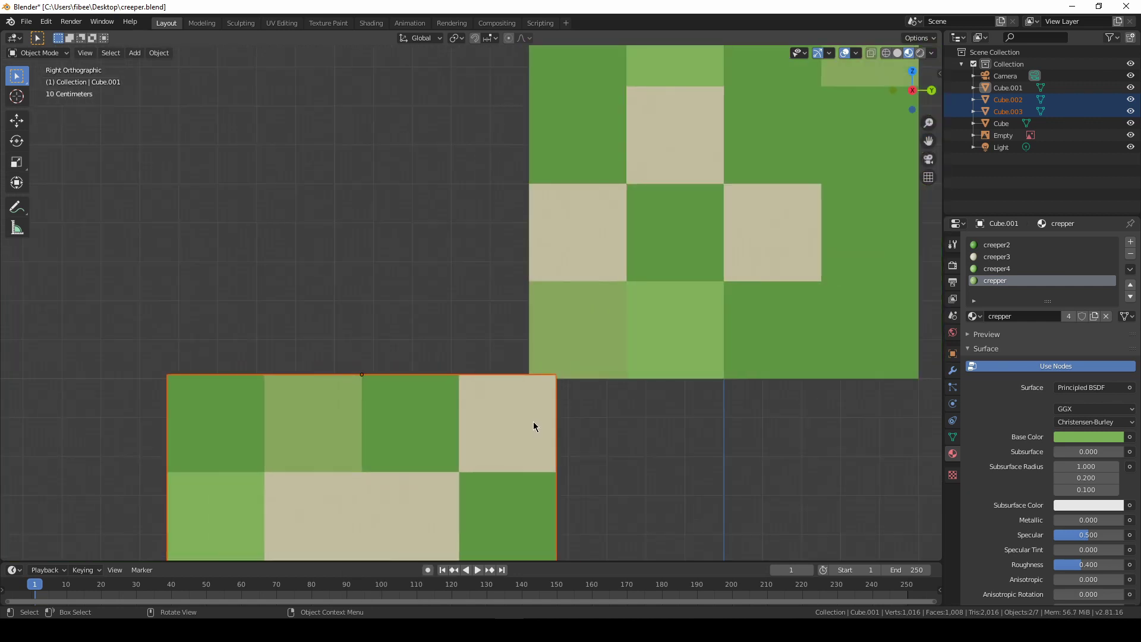
Step: Move both legs 0.1 m along Y and -0.1 m along Z and snap them to the grid again
{"action": "key", "text": "g"}
{"action": "left_click", "coordinate": [568, 456]}
{"action": "right_click", "coordinate": [559, 461]}
{"action": "mouse_move", "coordinate": [556, 465]}
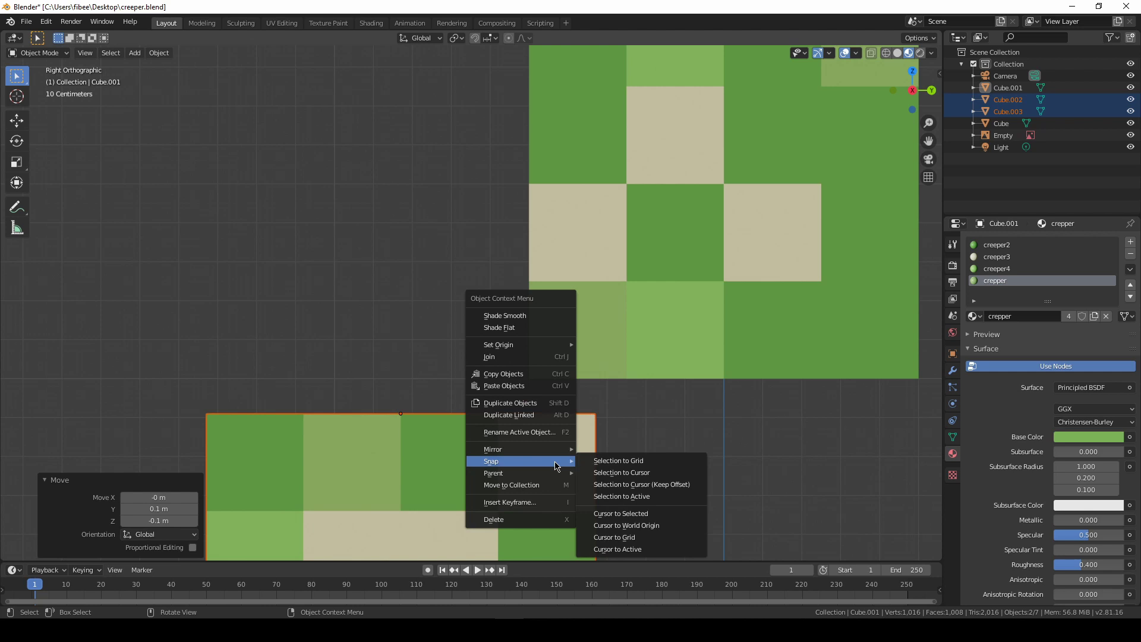
{"action": "key", "text": "Escape"}
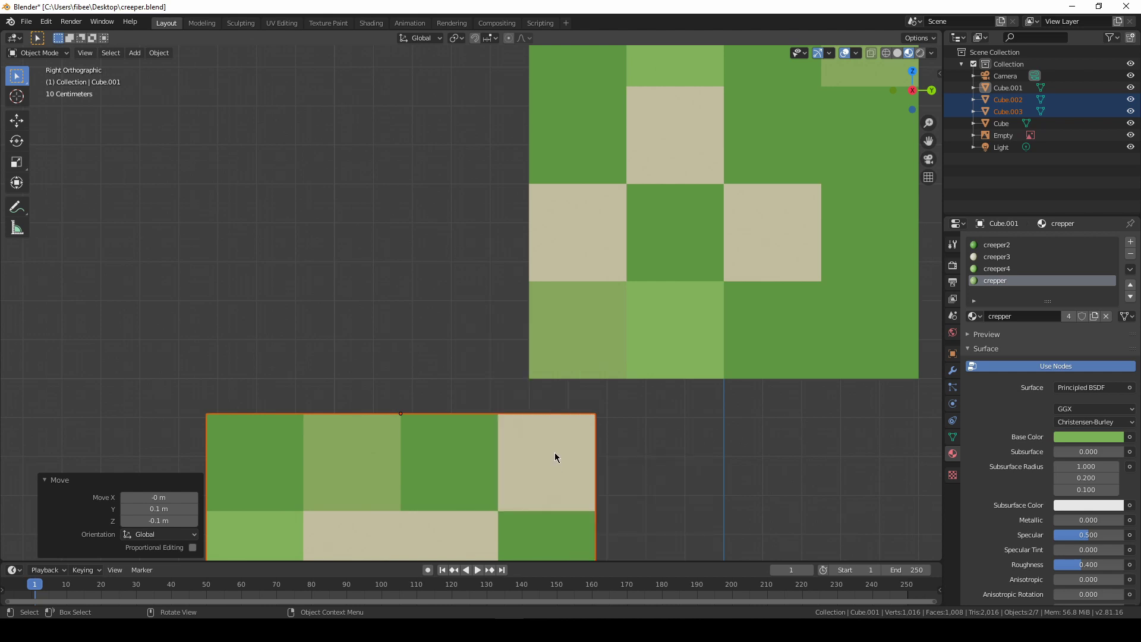
{"action": "right_click", "coordinate": [516, 451]}
{"action": "mouse_move", "coordinate": [515, 452]}
{"action": "left_click", "coordinate": [575, 453]}
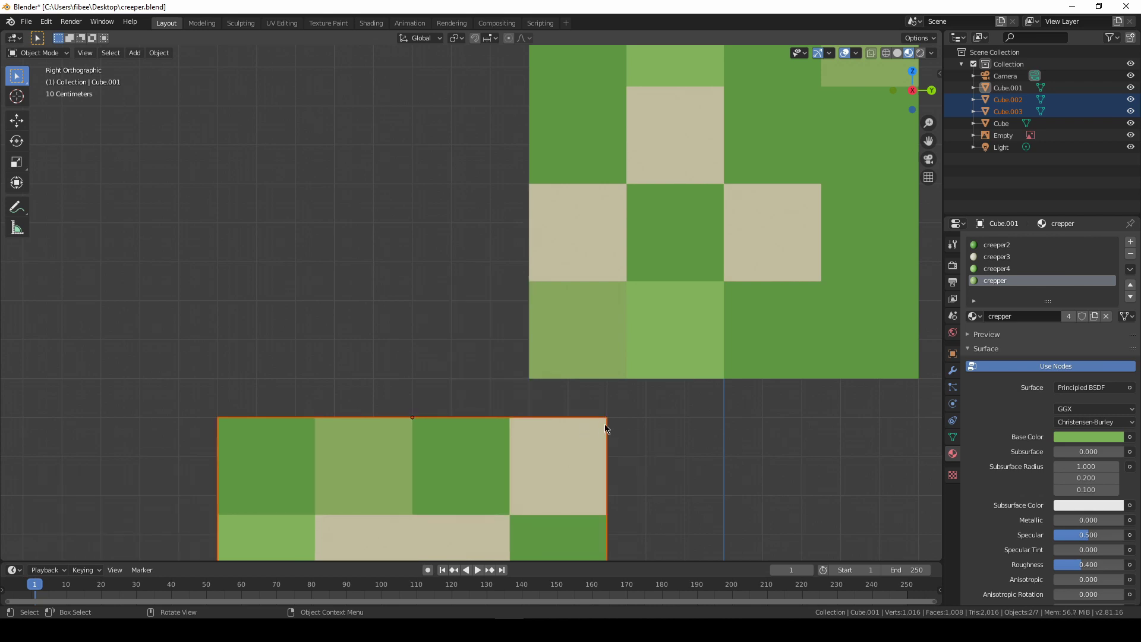
Step: Move both legs -0.2 m along Y and 0.1 m along Z so their upper corner meets the body's lower corner
{"action": "key", "text": "g"}
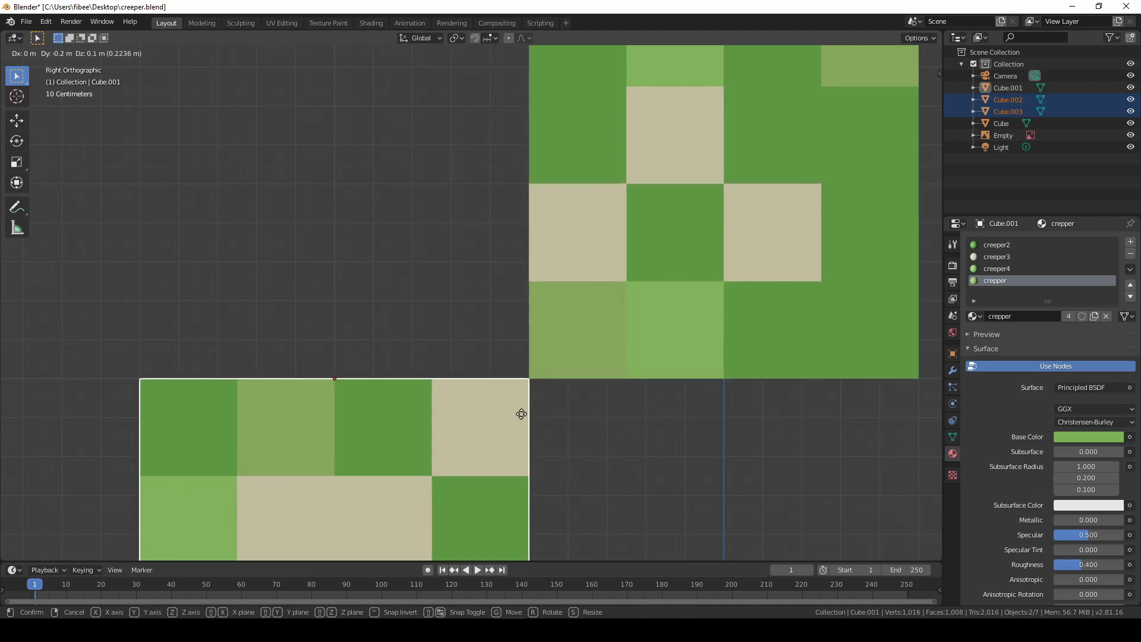
{"action": "left_click", "coordinate": [522, 414]}
{"action": "scroll", "coordinate": [522, 414], "scroll_direction": "down", "scroll_amount": 12}
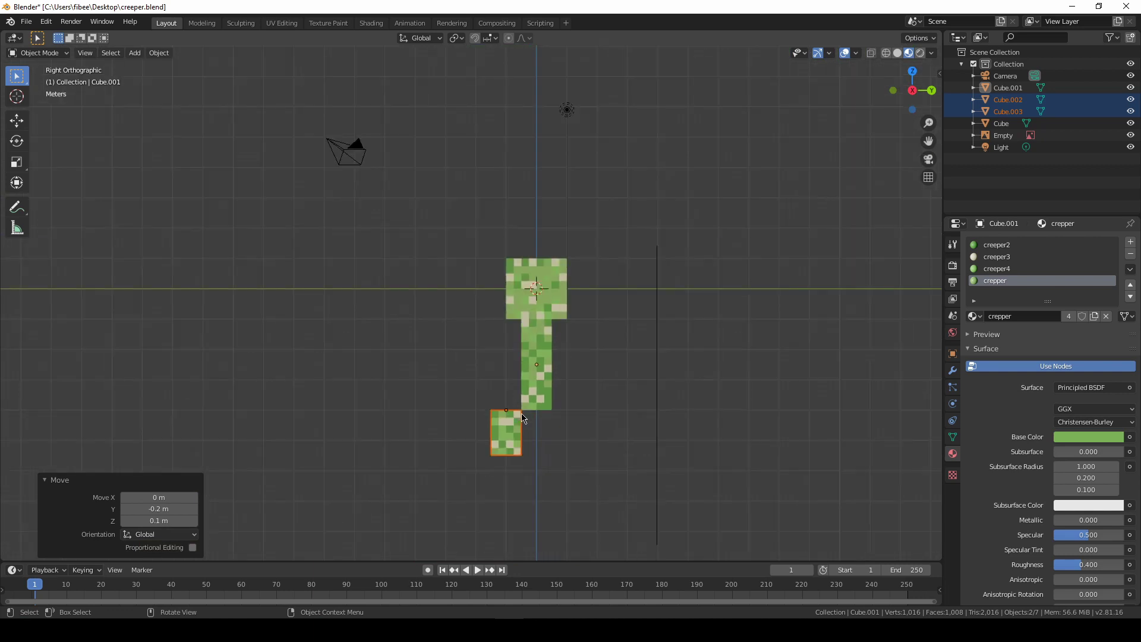
{"action": "middle_click_drag", "start_coordinate": [559, 429], "coordinate": [651, 450]}
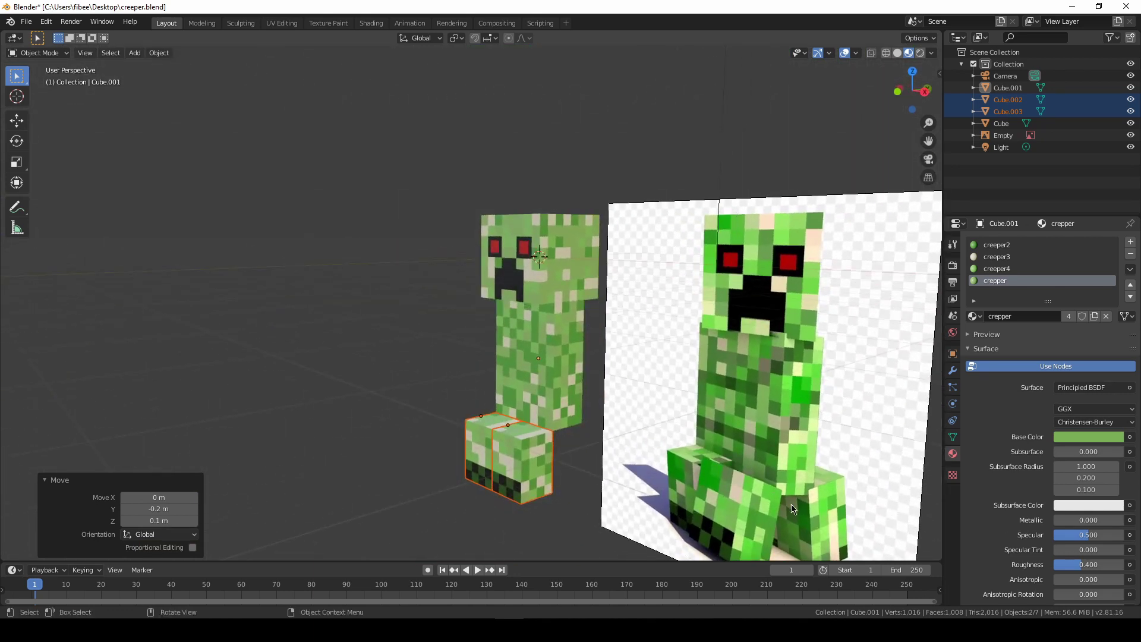
{"action": "middle_click_drag", "start_coordinate": [492, 465], "coordinate": [581, 469]}
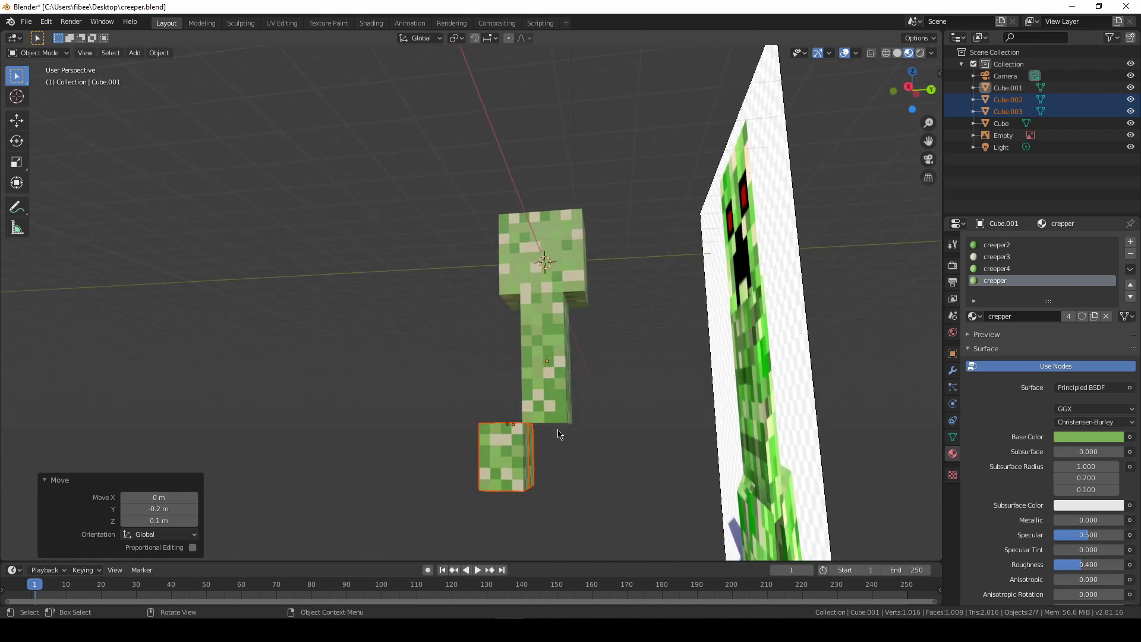
{"action": "middle_click_drag", "start_coordinate": [575, 433], "coordinate": [510, 454]}
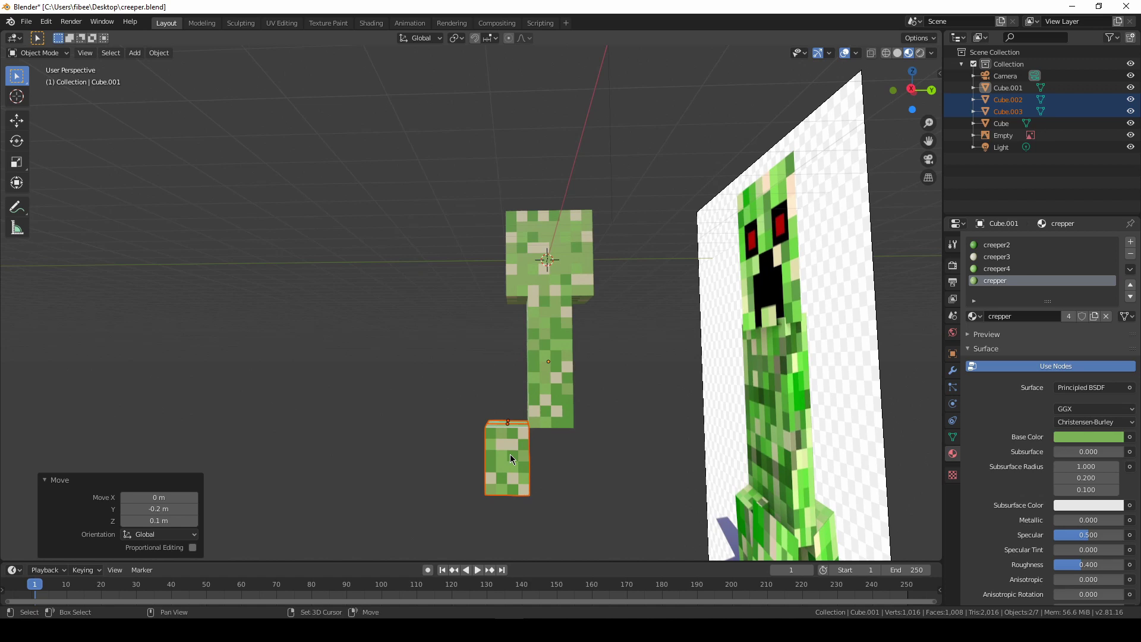
Step: Duplicate both legs and move the copies 2 m along Y to the opposite side of the body
{"action": "key", "text": "shift+d"}
{"action": "right_click", "coordinate": [535, 459]}
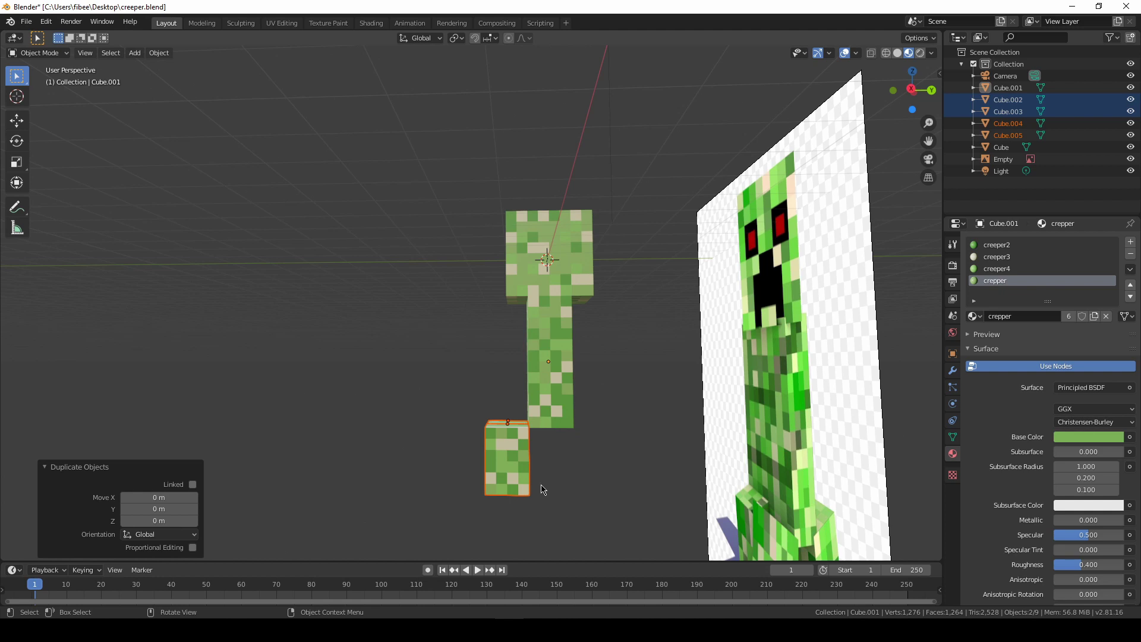
{"action": "key", "text": "KP_3"}
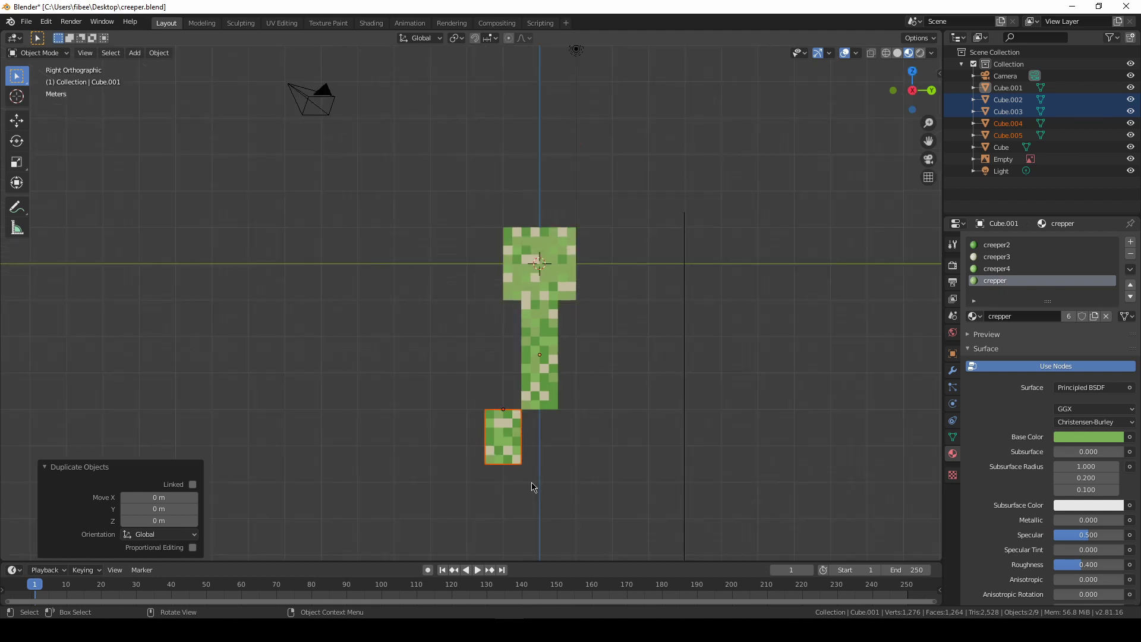
{"action": "scroll", "coordinate": [533, 487], "scroll_direction": "up", "scroll_amount": 5}
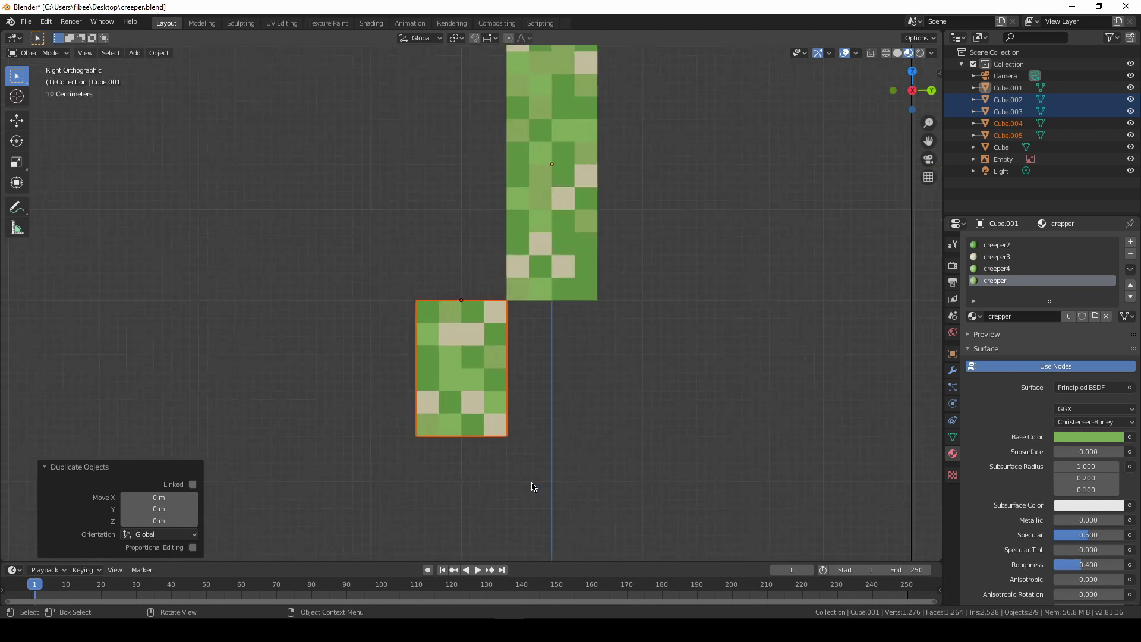
{"action": "scroll", "coordinate": [505, 316], "scroll_direction": "up", "scroll_amount": 5}
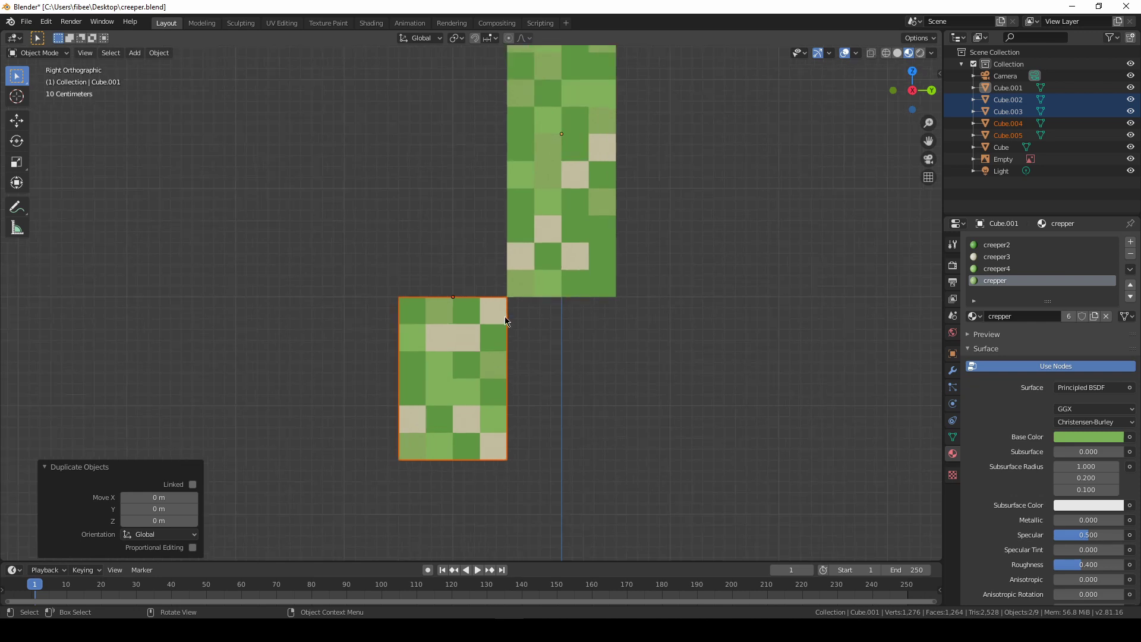
{"action": "scroll", "coordinate": [515, 328], "scroll_direction": "down", "scroll_amount": 1}
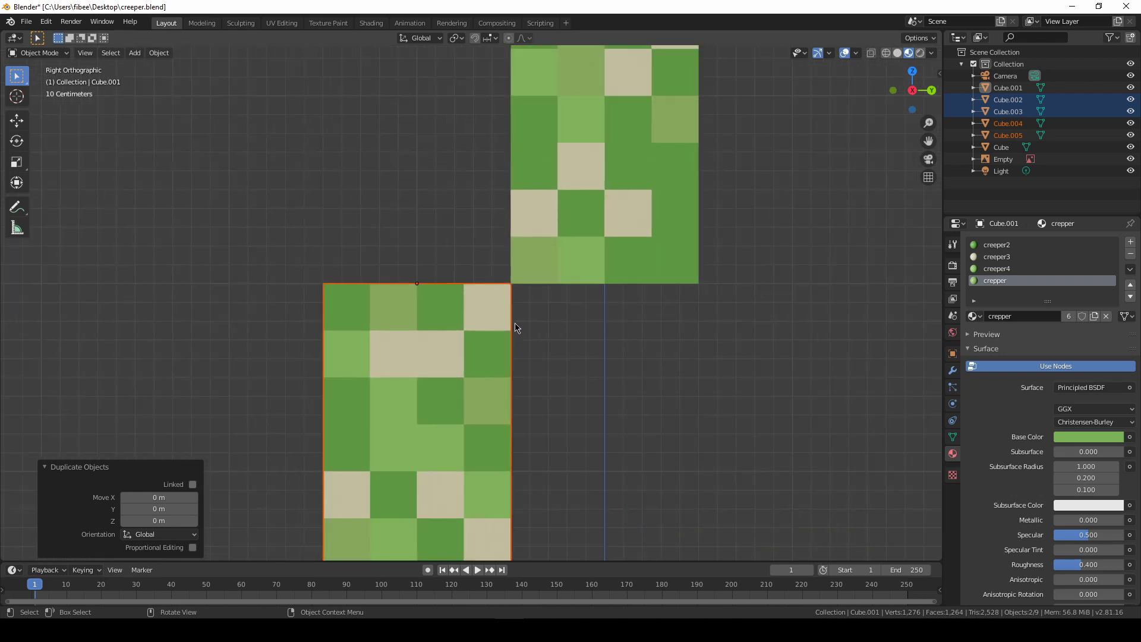
{"action": "key", "text": "shift+d"}
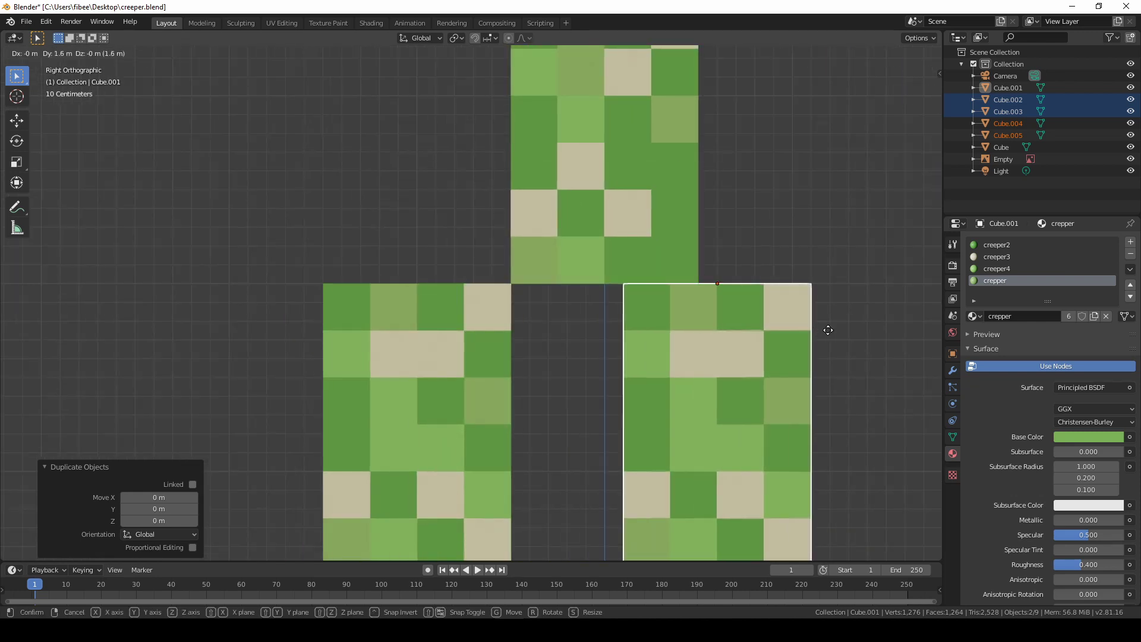
{"action": "left_click", "coordinate": [894, 331]}
{"action": "scroll", "coordinate": [769, 322], "scroll_direction": "down", "scroll_amount": 4}
{"action": "middle_click_drag", "start_coordinate": [770, 322], "coordinate": [536, 297]}
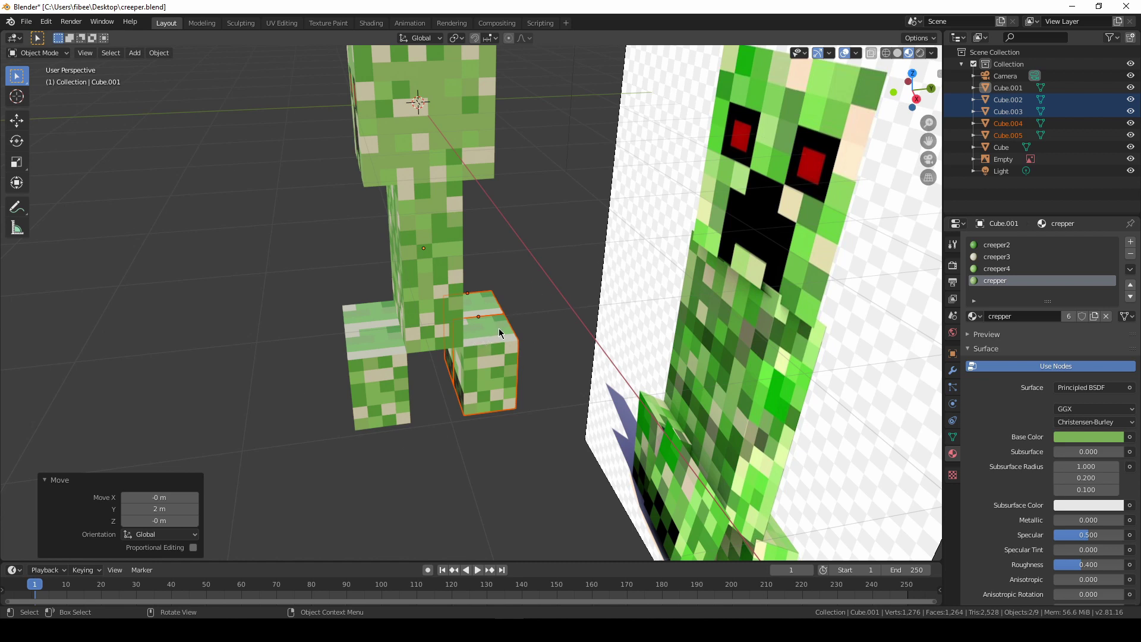
Step: Mirror the duplicated legs by scaling them by -1 along Y, and save the file
{"action": "type", "text": "sy"}
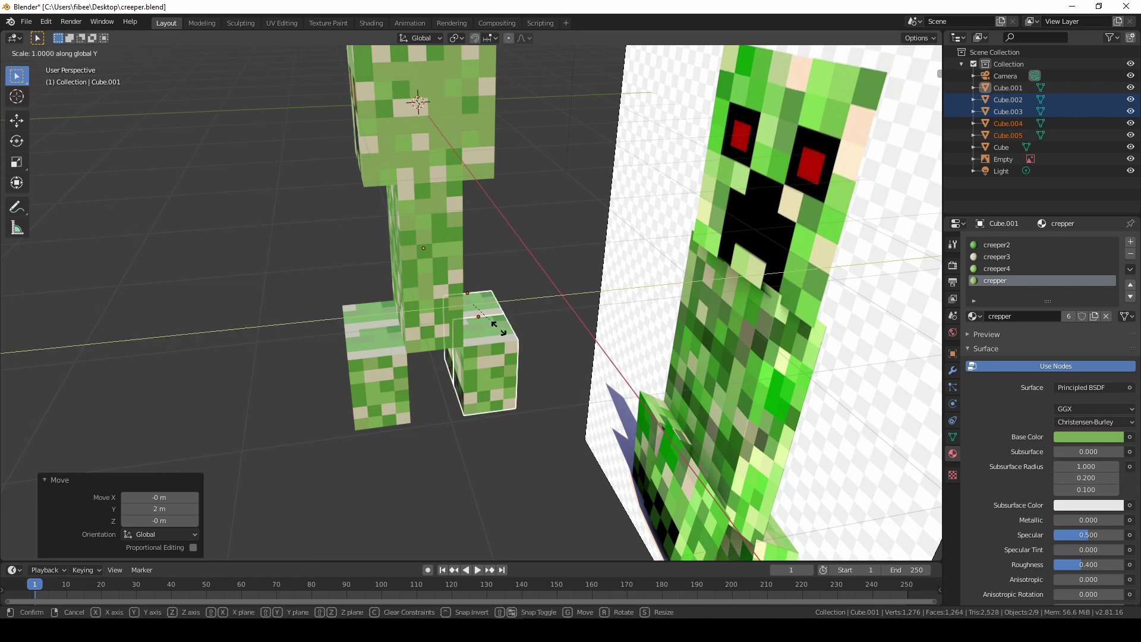
{"action": "type", "text": "-1"}
{"action": "key", "text": "Return"}
{"action": "middle_click_drag", "start_coordinate": [499, 332], "coordinate": [162, 300]}
{"action": "key", "text": "ctrl+s"}
Step: Select only the near leg of the mirrored pair on the reference image's side
{"action": "middle_click_drag", "start_coordinate": [514, 410], "coordinate": [534, 385]}
{"action": "left_click", "coordinate": [515, 367]}
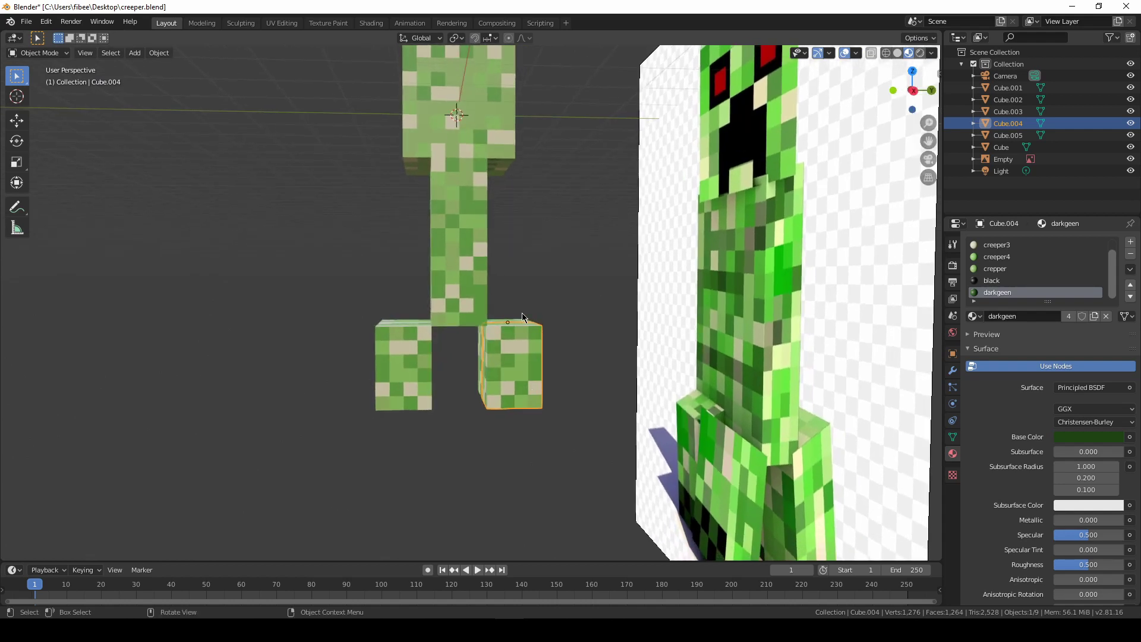
{"action": "scroll", "coordinate": [543, 360], "scroll_direction": "up", "scroll_amount": 6}
{"action": "middle_click_drag", "start_coordinate": [528, 333], "coordinate": [490, 346]}
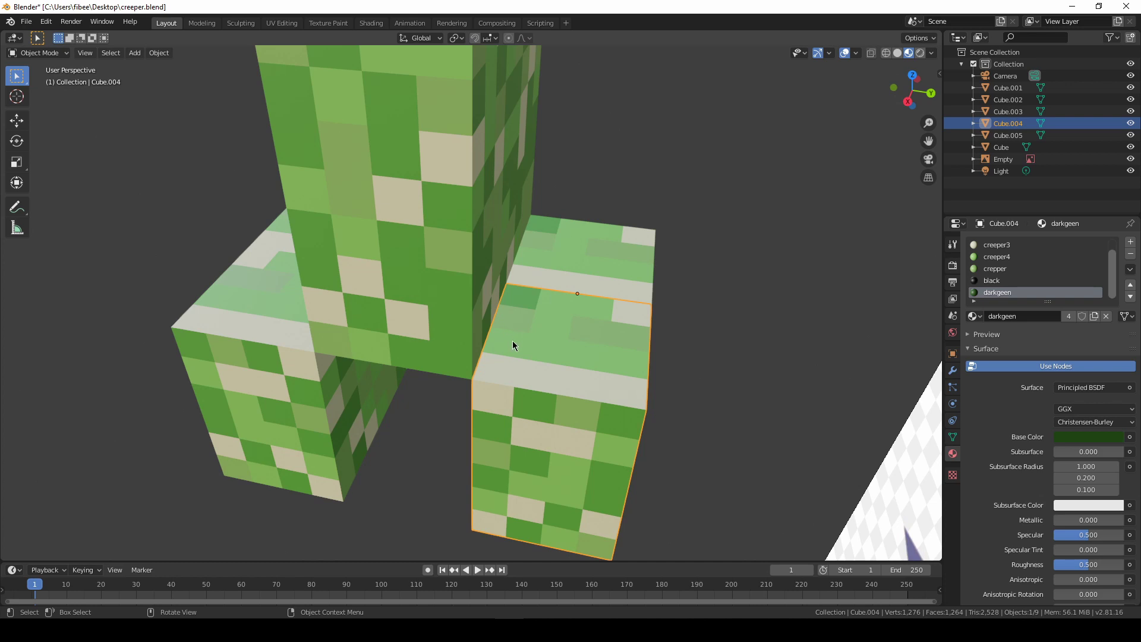
{"action": "key", "text": "Tab"}
{"action": "key", "text": "Tab"}
{"action": "middle_click_drag", "start_coordinate": [582, 310], "coordinate": [586, 408]}
{"action": "key", "text": "r"}
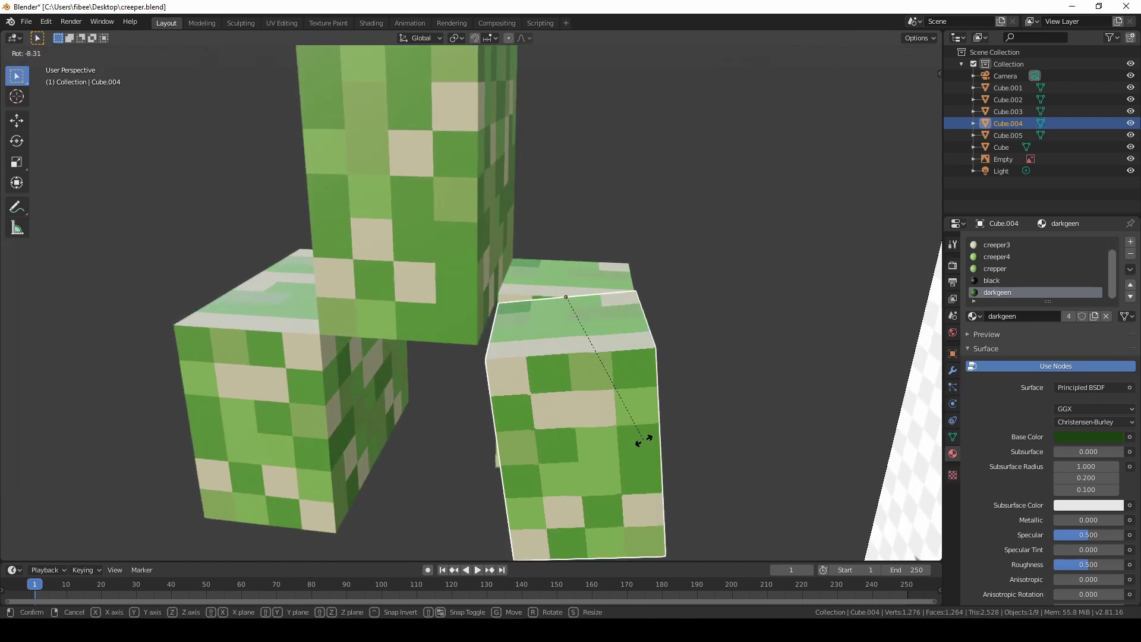
{"action": "left_click", "coordinate": [601, 384]}
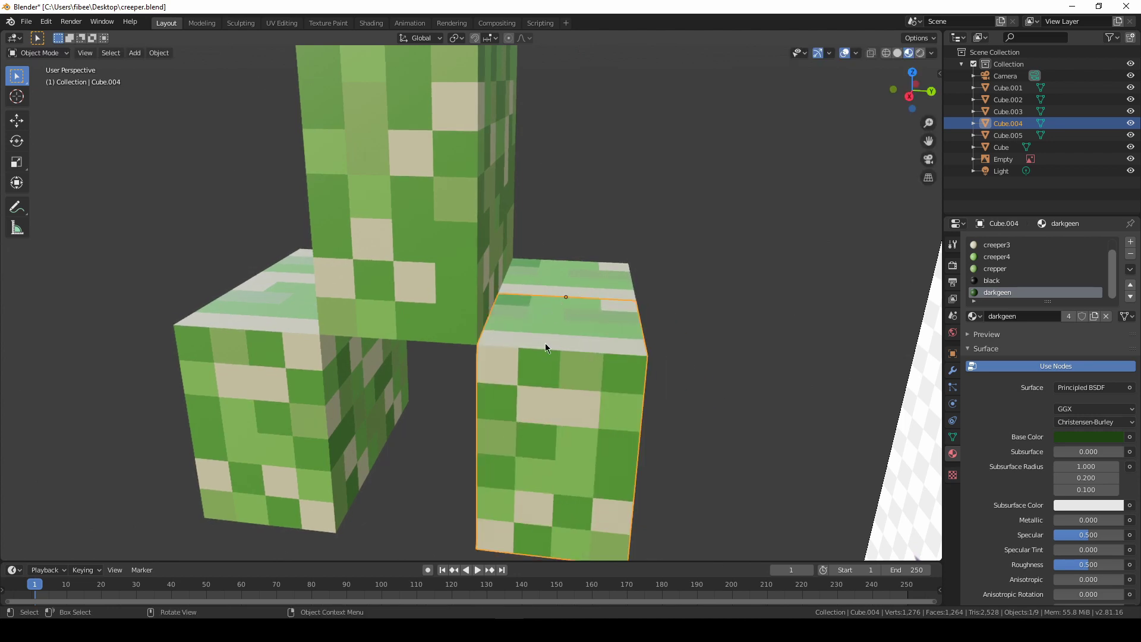
Step: Enter Edit Mode on the selected leg with edge selection active
{"action": "key", "text": "Tab"}
{"action": "key", "text": "2"}
{"action": "scroll", "coordinate": [519, 298], "scroll_direction": "up", "scroll_amount": 3}
{"action": "middle_click_drag", "start_coordinate": [519, 297], "coordinate": [521, 347]}
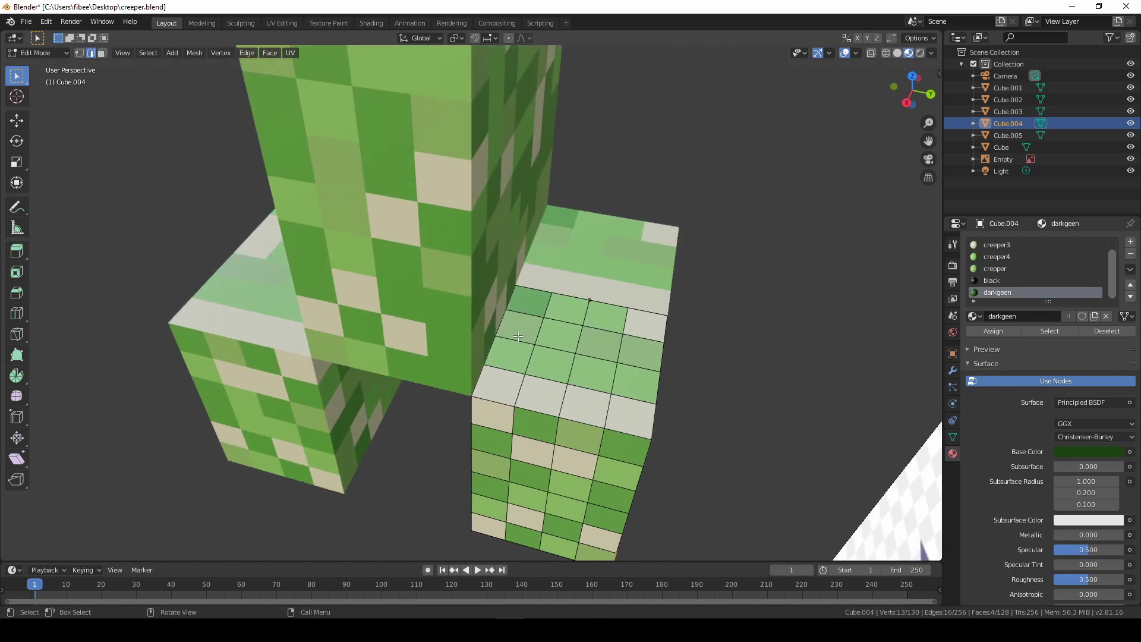
Step: Add edges of the leg's upper border beside the body to the selection and snap the 3D cursor to the selection
{"action": "left_click", "coordinate": [498, 334], "text": "shift"}
{"action": "left_click", "coordinate": [494, 343], "text": "shift"}
{"action": "middle_click_drag", "start_coordinate": [494, 344], "coordinate": [541, 333]}
{"action": "scroll", "coordinate": [522, 326], "scroll_direction": "up", "scroll_amount": 5}
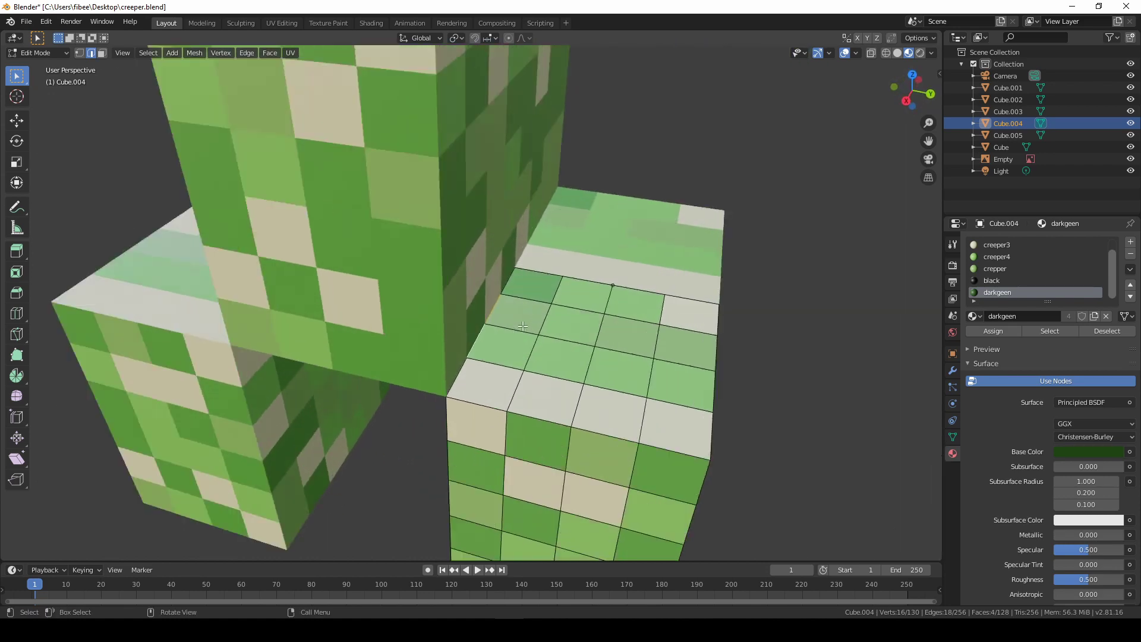
{"action": "key", "text": "shift+s"}
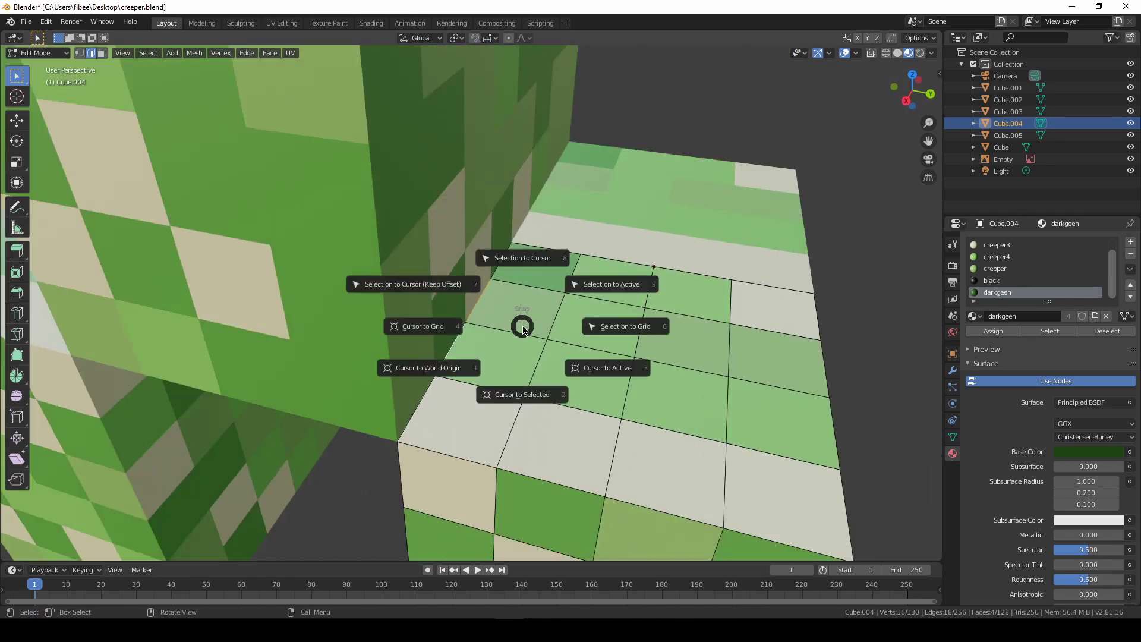
{"action": "left_click", "coordinate": [521, 395]}
{"action": "scroll", "coordinate": [526, 399], "scroll_direction": "down", "scroll_amount": 6}
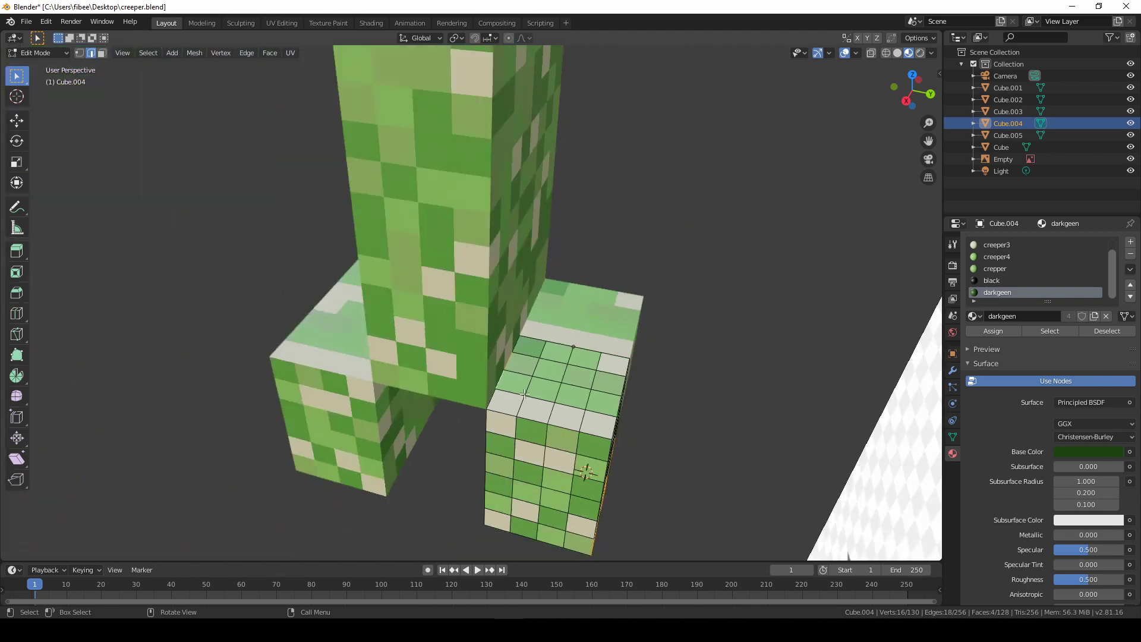
Step: Select the two middle edges of the leg's upper border beside the body, snap the 3D cursor to them, and return to Object Mode
{"action": "middle_click_drag", "start_coordinate": [530, 386], "coordinate": [547, 404]}
{"action": "left_click", "coordinate": [536, 386]}
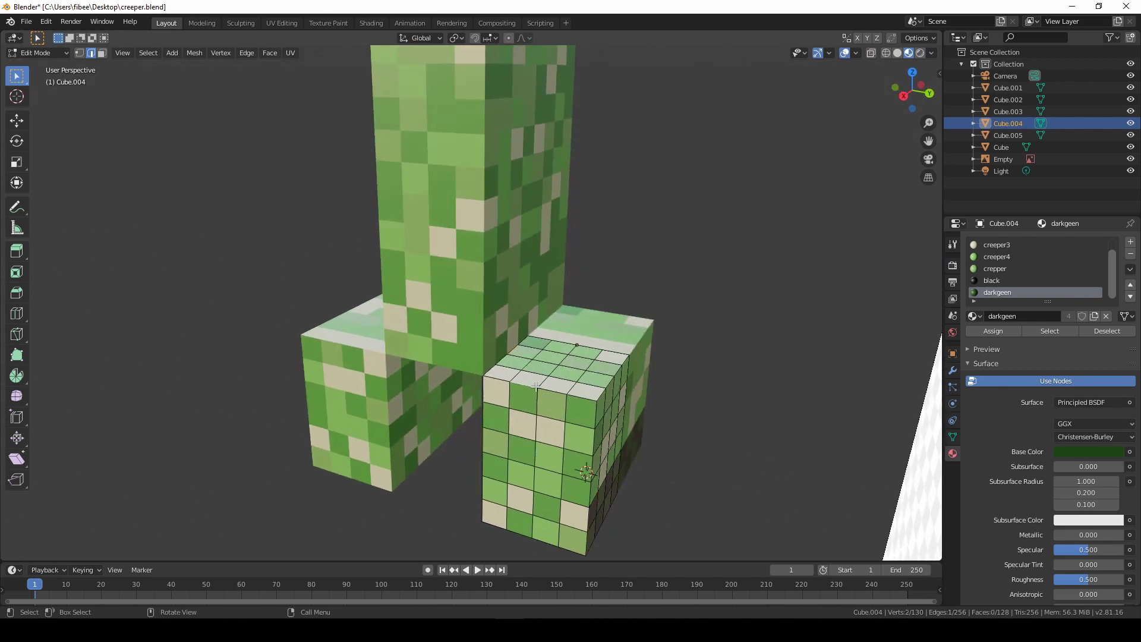
{"action": "scroll", "coordinate": [525, 364], "scroll_direction": "up", "scroll_amount": 6}
{"action": "left_click", "coordinate": [452, 344], "text": "shift"}
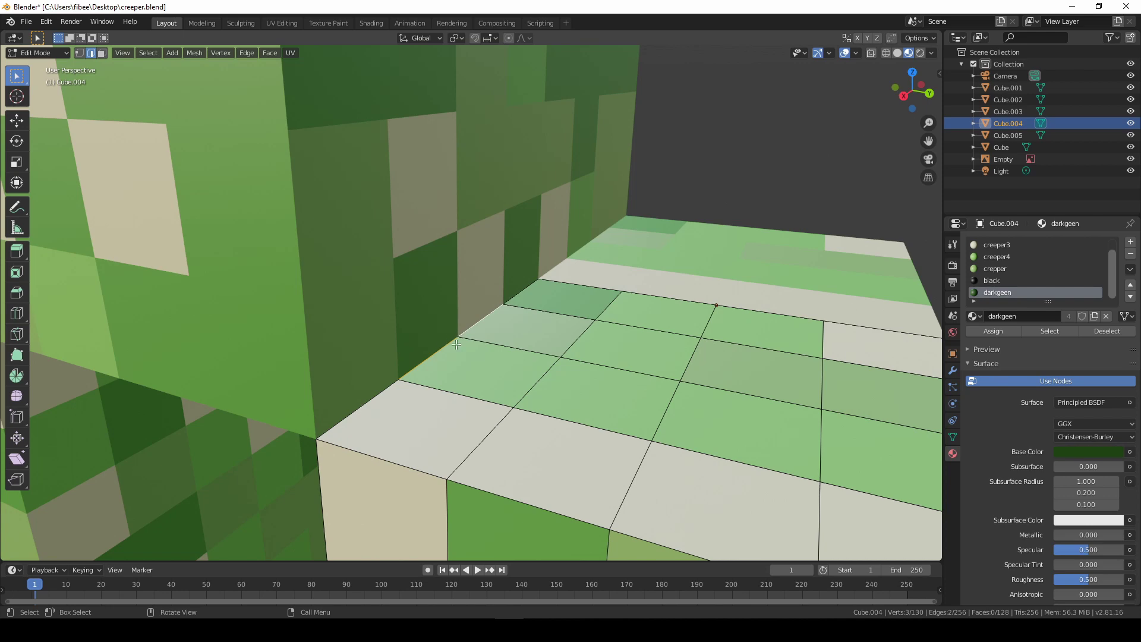
{"action": "scroll", "coordinate": [447, 343], "scroll_direction": "down", "scroll_amount": 10}
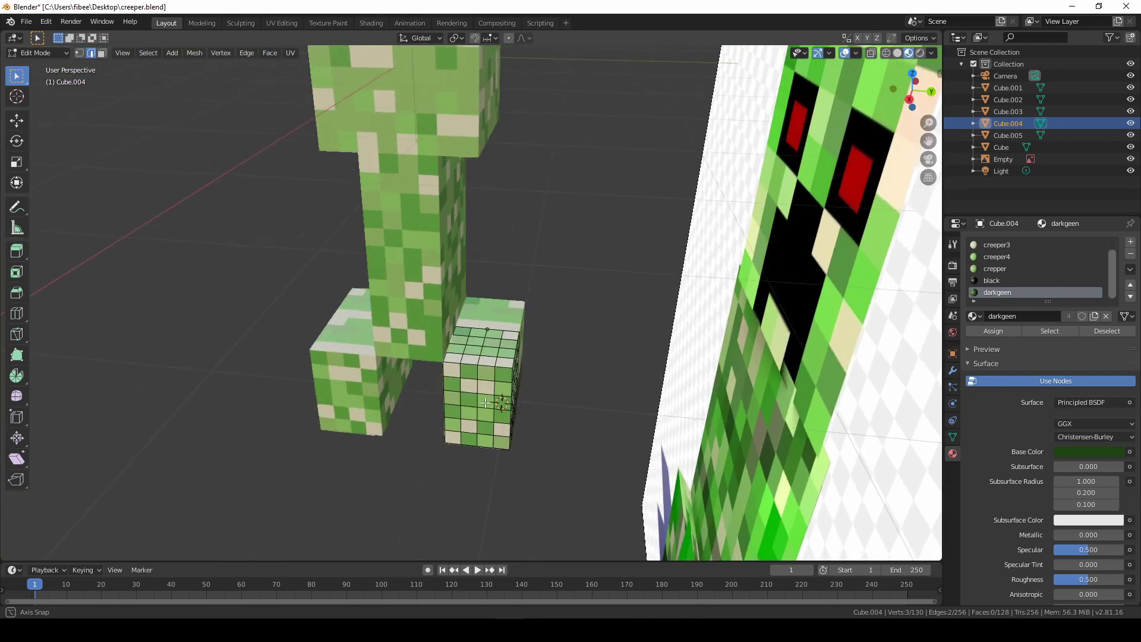
{"action": "scroll", "coordinate": [477, 340], "scroll_direction": "up", "scroll_amount": 3}
{"action": "key", "text": "shift+s"}
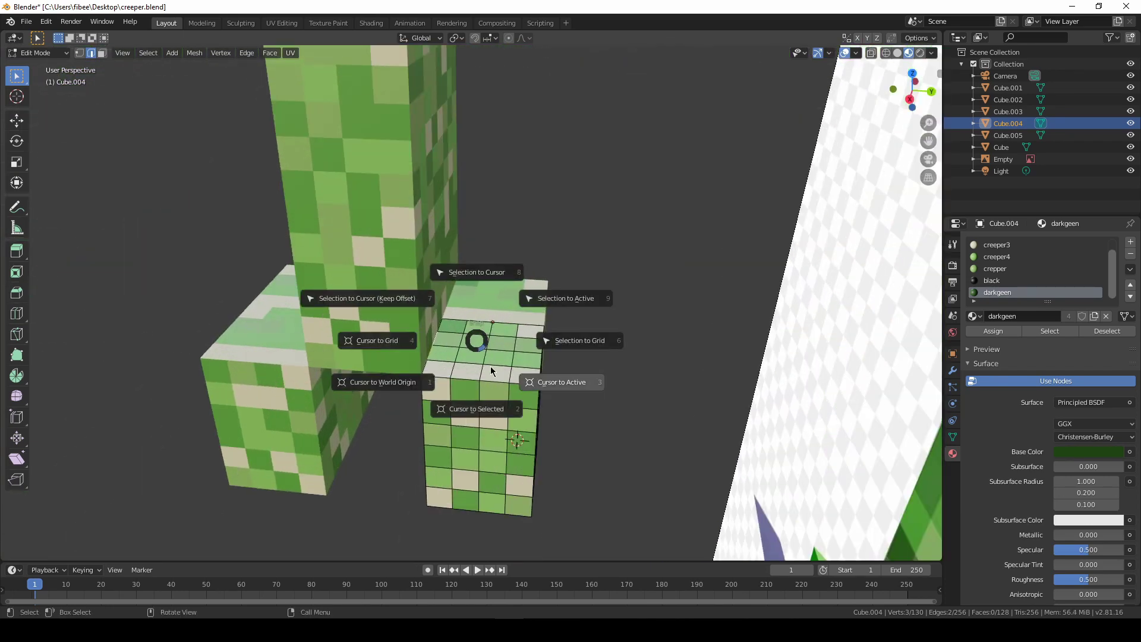
{"action": "left_click", "coordinate": [471, 404]}
{"action": "key", "text": "Tab"}
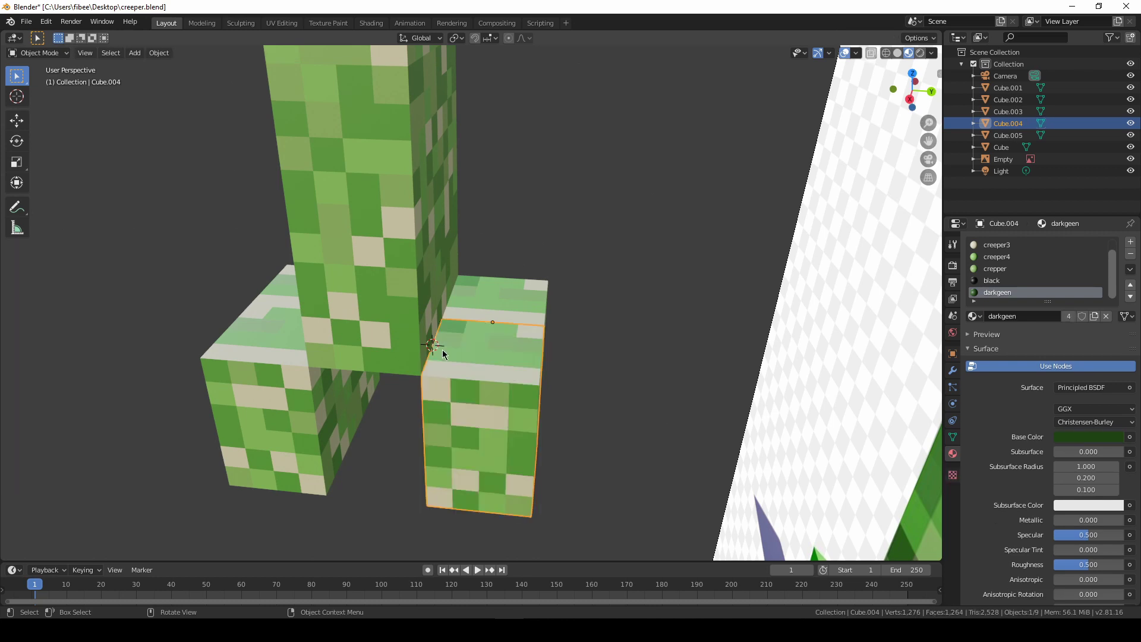
Step: Set the origin of leg Cube.004 to the 3D cursor
{"action": "left_click", "coordinate": [158, 52]}
{"action": "mouse_move", "coordinate": [187, 81]}
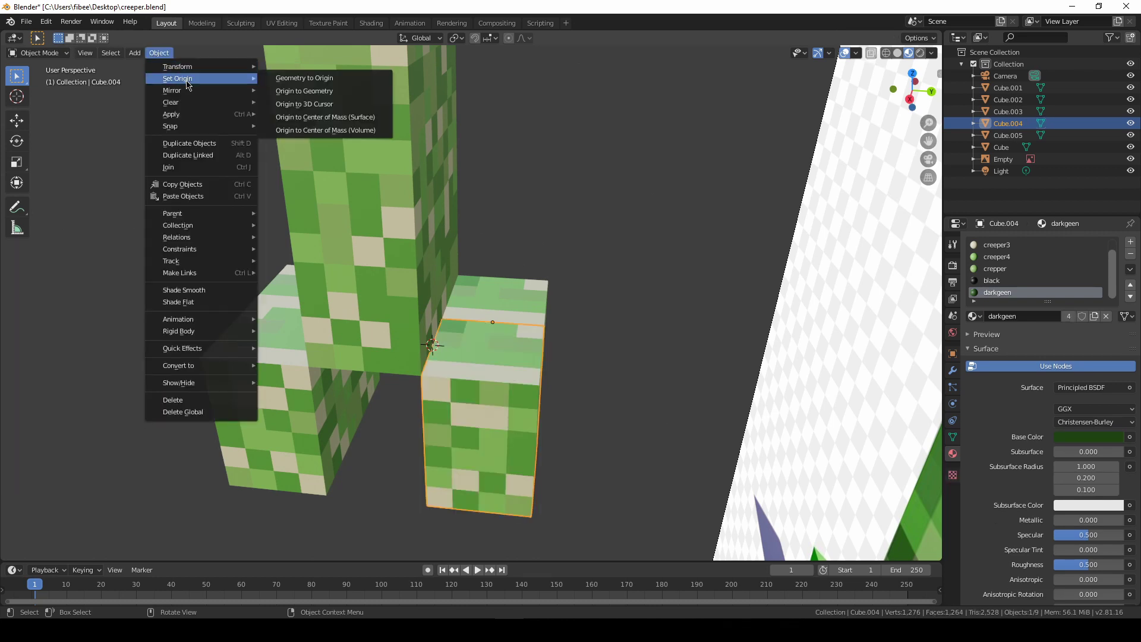
{"action": "left_click", "coordinate": [304, 106]}
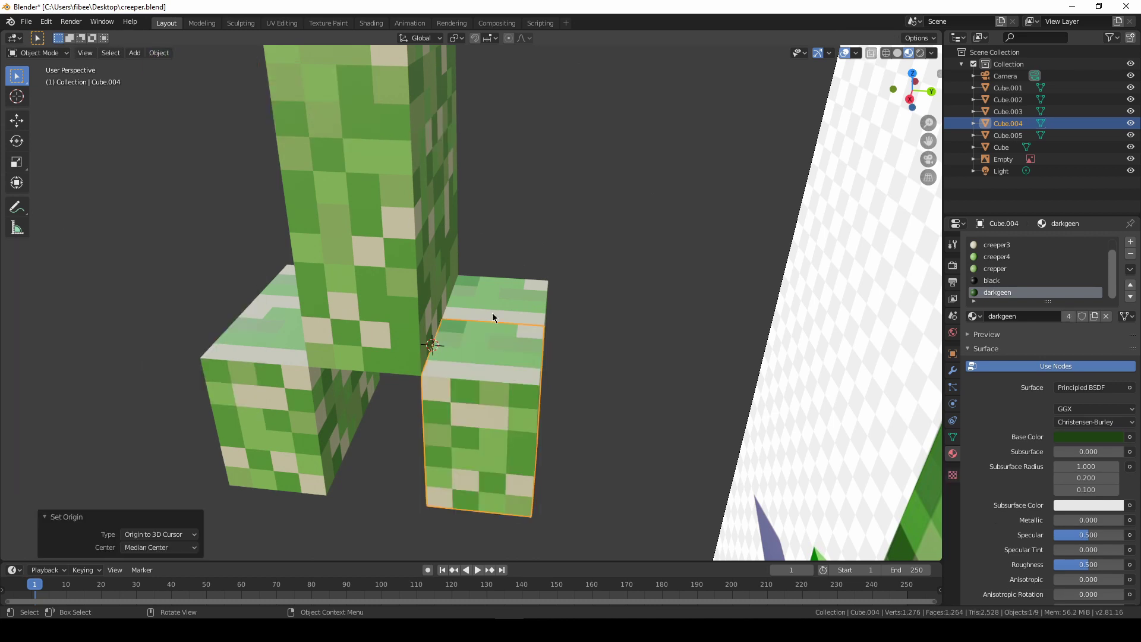
Step: Test-rotate the leg about its new pivot, cancel the rotation, and save the file
{"action": "middle_click_drag", "start_coordinate": [493, 403], "coordinate": [528, 391]}
{"action": "key", "text": "r"}
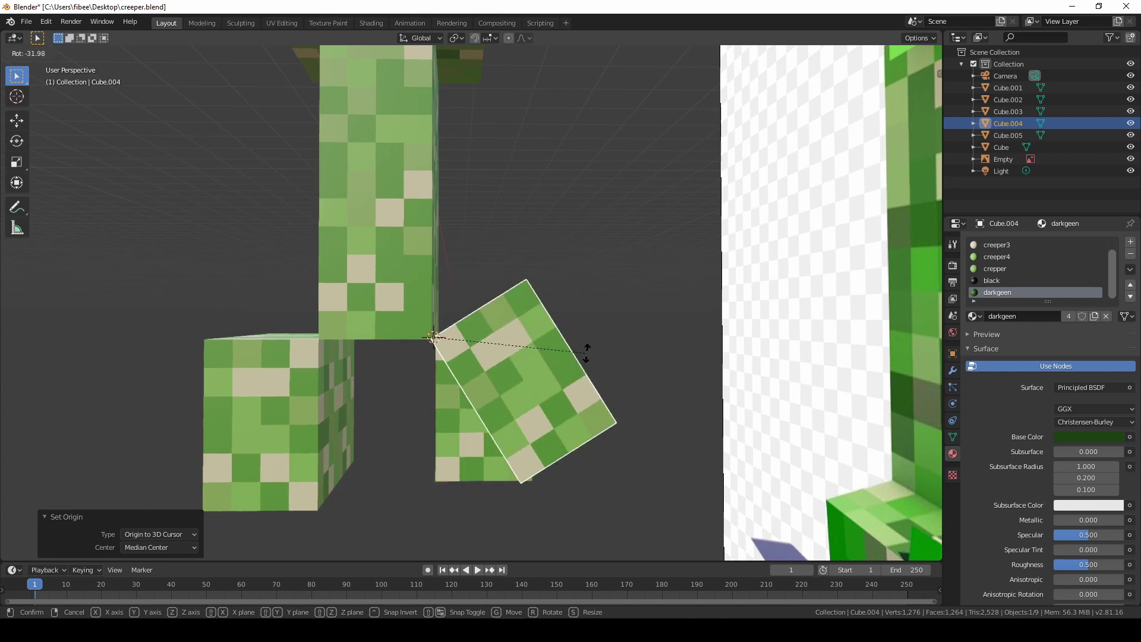
{"action": "key", "text": "Escape"}
{"action": "middle_click_drag", "start_coordinate": [568, 343], "coordinate": [540, 365]}
{"action": "key", "text": "ctrl+s"}
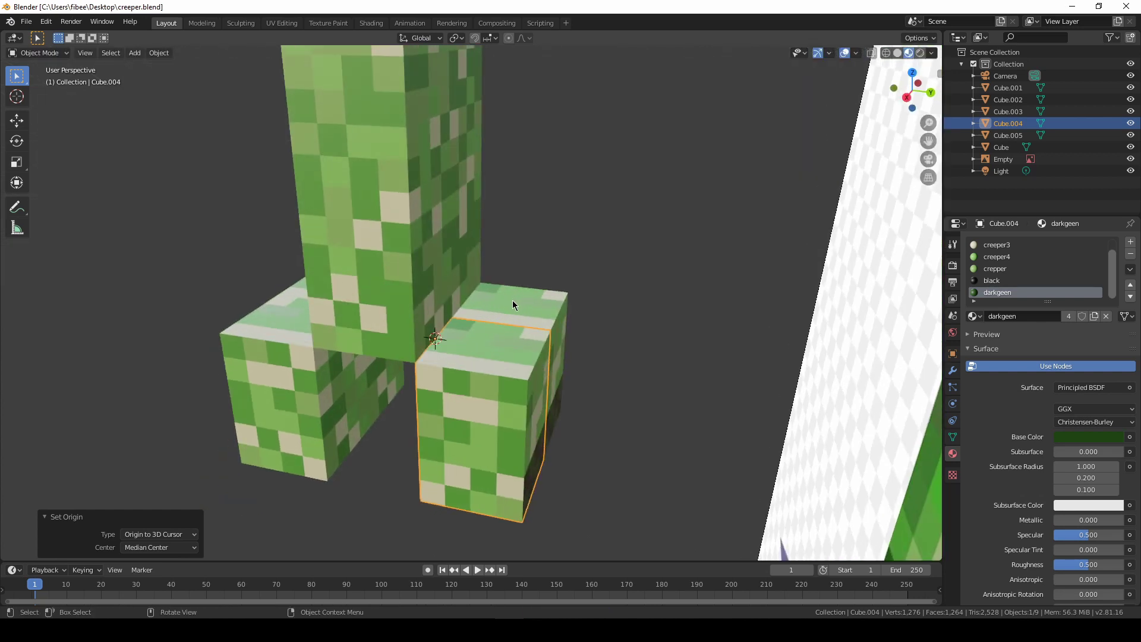
Step: On the adjacent leg Cube.005, snap the 3D cursor to the middle vertex of the upper border beside the body, ending in Object Mode
{"action": "left_click", "coordinate": [510, 305]}
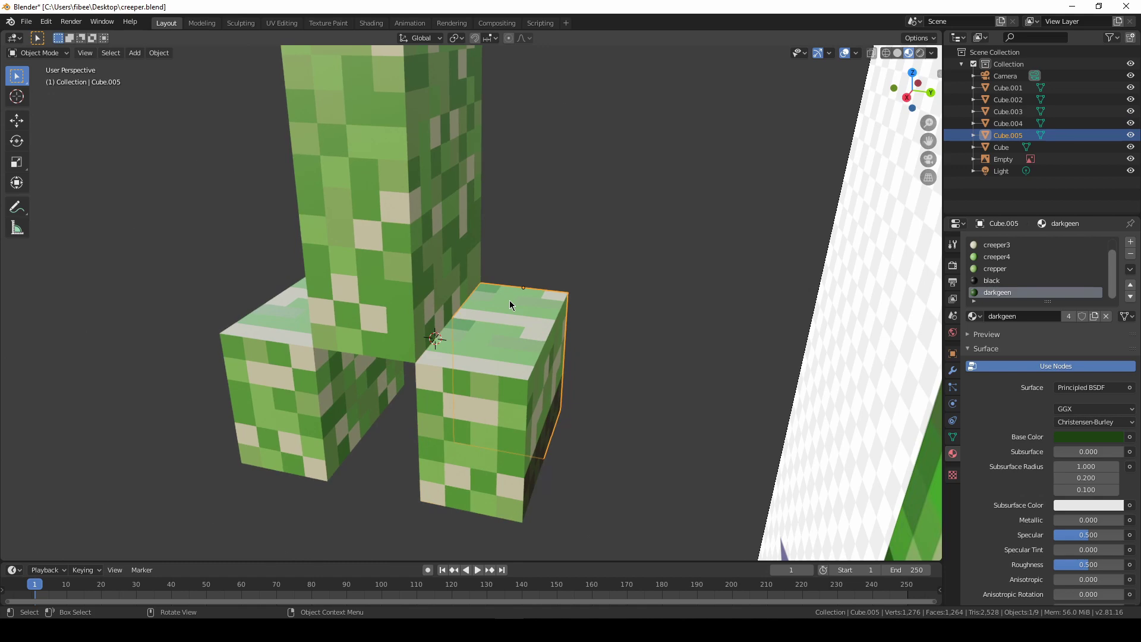
{"action": "key", "text": "Tab"}
{"action": "scroll", "coordinate": [500, 309], "scroll_direction": "up", "scroll_amount": 8}
{"action": "left_click", "coordinate": [480, 313]}
{"action": "key", "text": "1"}
{"action": "scroll", "coordinate": [467, 313], "scroll_direction": "down", "scroll_amount": 8}
{"action": "scroll", "coordinate": [475, 315], "scroll_direction": "up", "scroll_amount": 8}
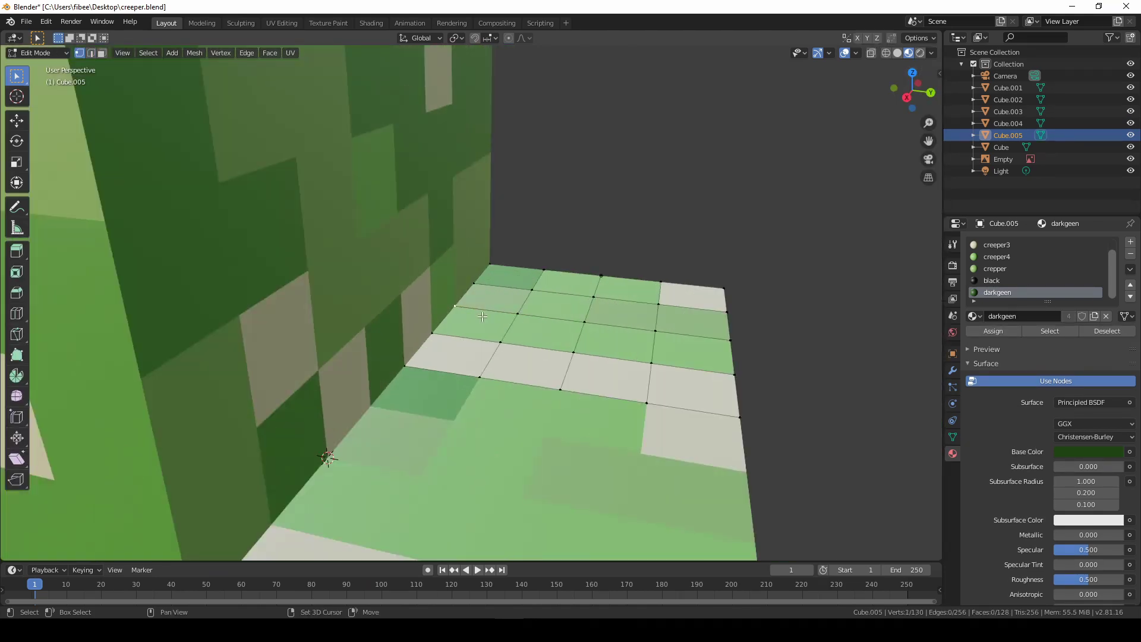
{"action": "key", "text": "shift+s"}
{"action": "left_click", "coordinate": [498, 391]}
{"action": "key", "text": "Tab"}
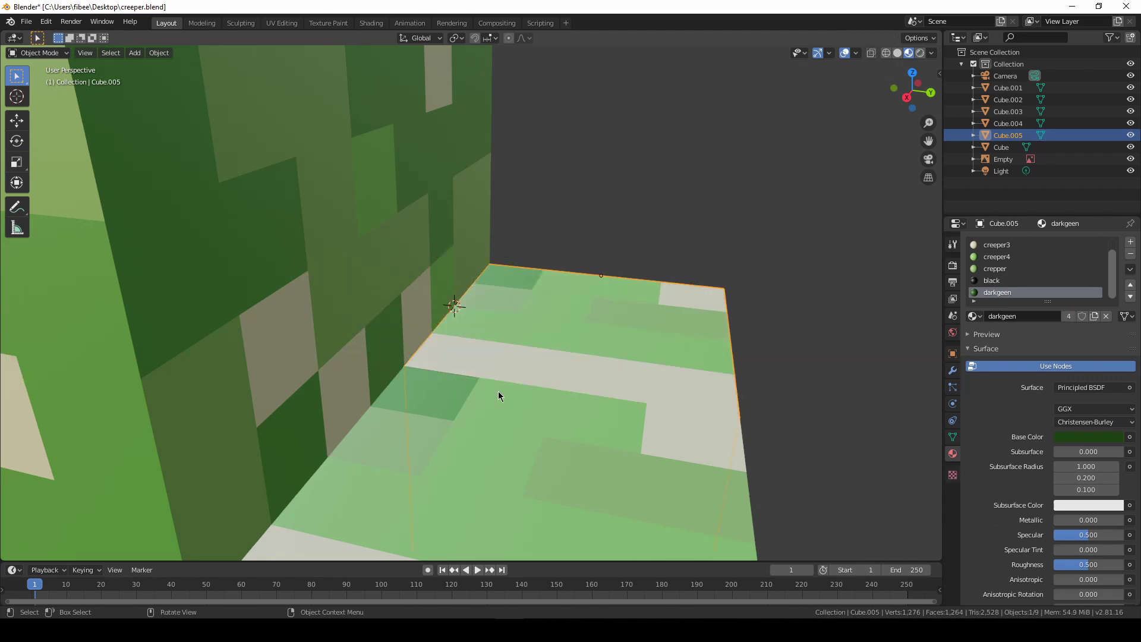
Step: Set the origin of leg Cube.005 to the 3D cursor and try a rotation about it, then cancel the rotation
{"action": "left_click", "coordinate": [164, 56]}
{"action": "mouse_move", "coordinate": [179, 78]}
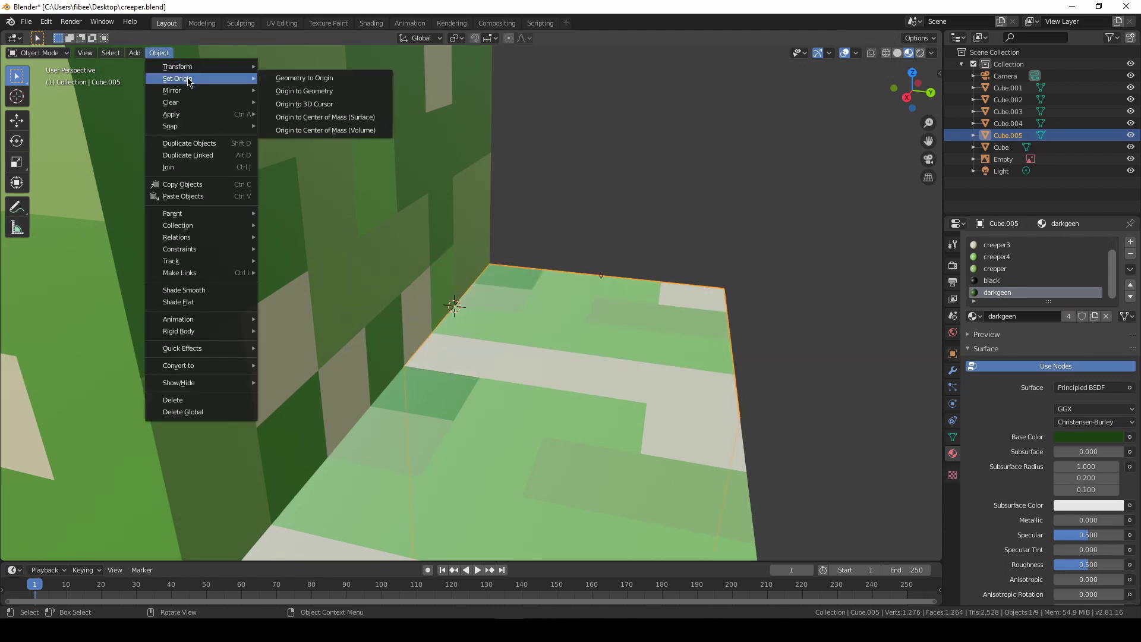
{"action": "left_click", "coordinate": [333, 102]}
{"action": "scroll", "coordinate": [468, 308], "scroll_direction": "down", "scroll_amount": 6}
{"action": "key", "text": "r"}
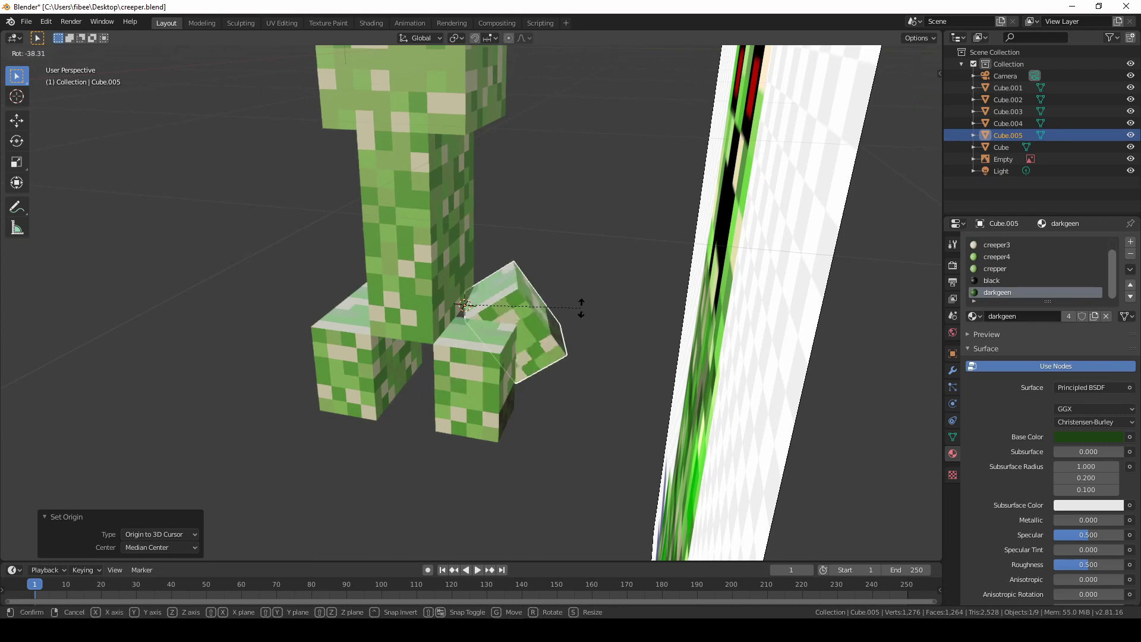
{"action": "key", "text": "Escape"}
Step: On leg Cube.003 across the body, snap the 3D cursor to the upper border's middle vertex beside the body and return to Object Mode
{"action": "scroll", "coordinate": [302, 369], "scroll_direction": "up", "scroll_amount": 5}
{"action": "middle_click_drag", "start_coordinate": [302, 370], "coordinate": [365, 379]}
{"action": "left_click", "coordinate": [401, 399]}
{"action": "scroll", "coordinate": [365, 380], "scroll_direction": "up", "scroll_amount": 3}
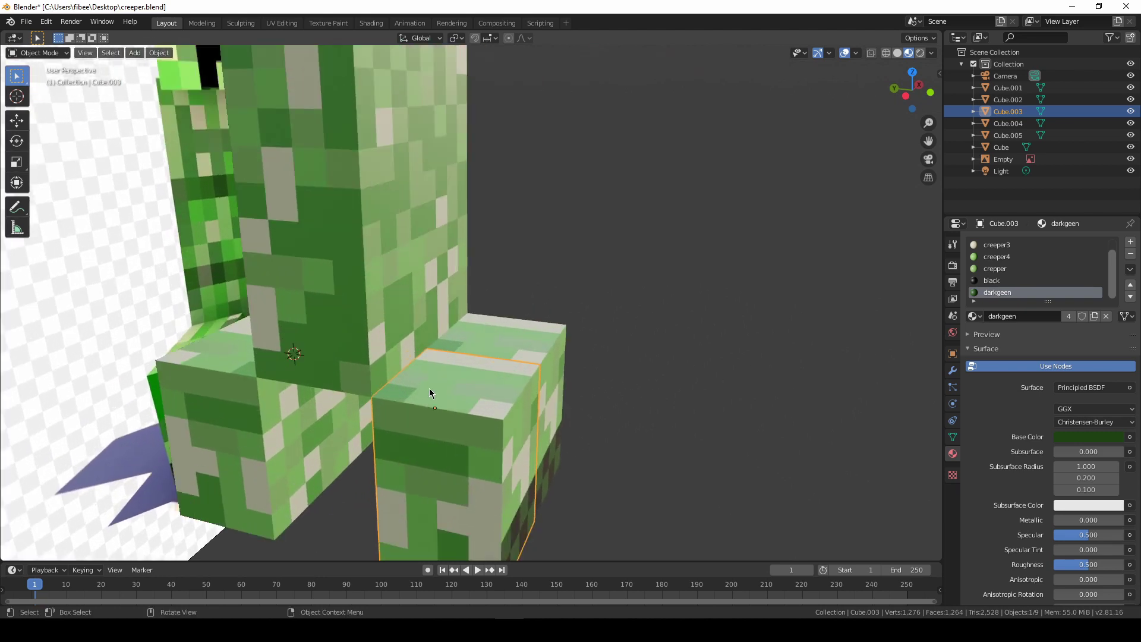
{"action": "key", "text": "Tab"}
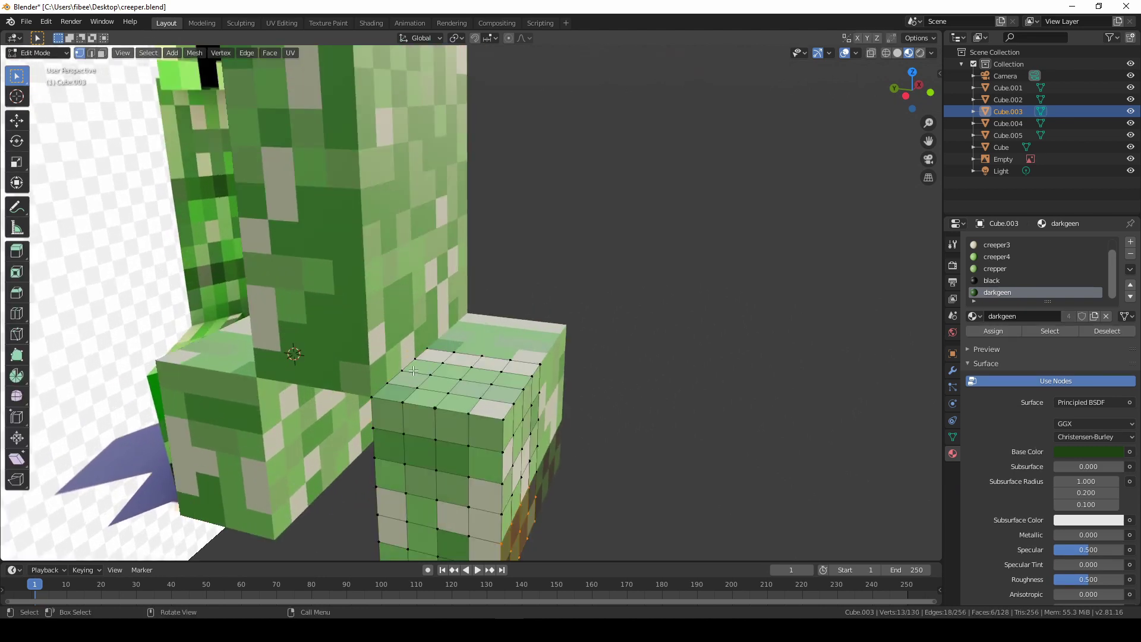
{"action": "left_click", "coordinate": [403, 371]}
{"action": "key", "text": "ctrl+Tab"}
{"action": "left_click", "coordinate": [394, 377]}
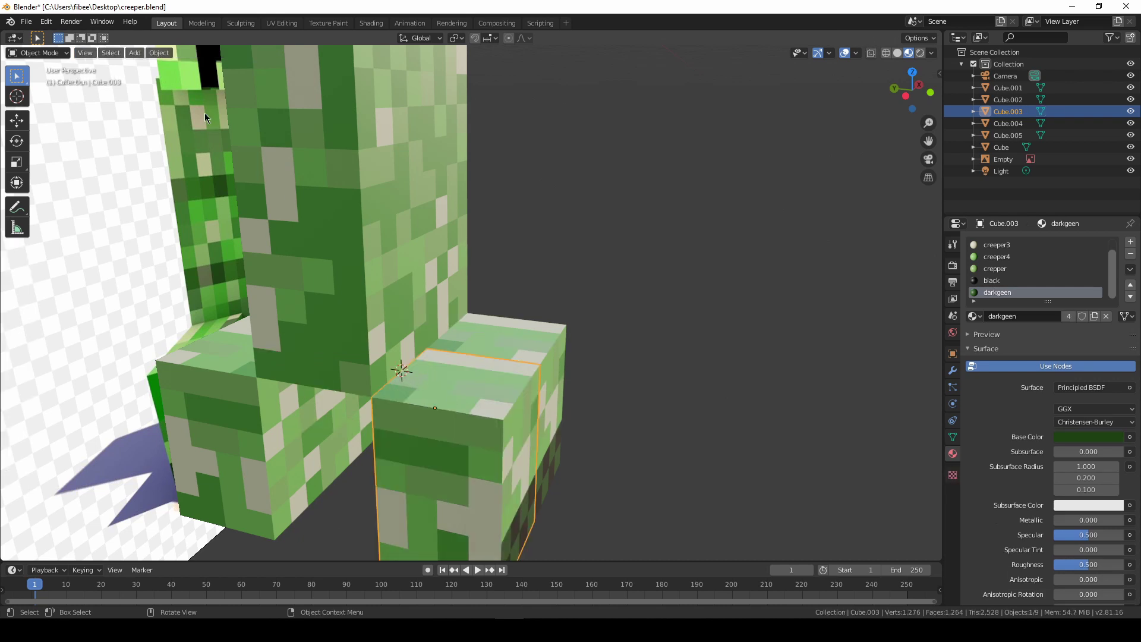
Step: Set the origin of leg Cube.003 to the 3D cursor
{"action": "left_click", "coordinate": [159, 52]}
{"action": "mouse_move", "coordinate": [178, 77]}
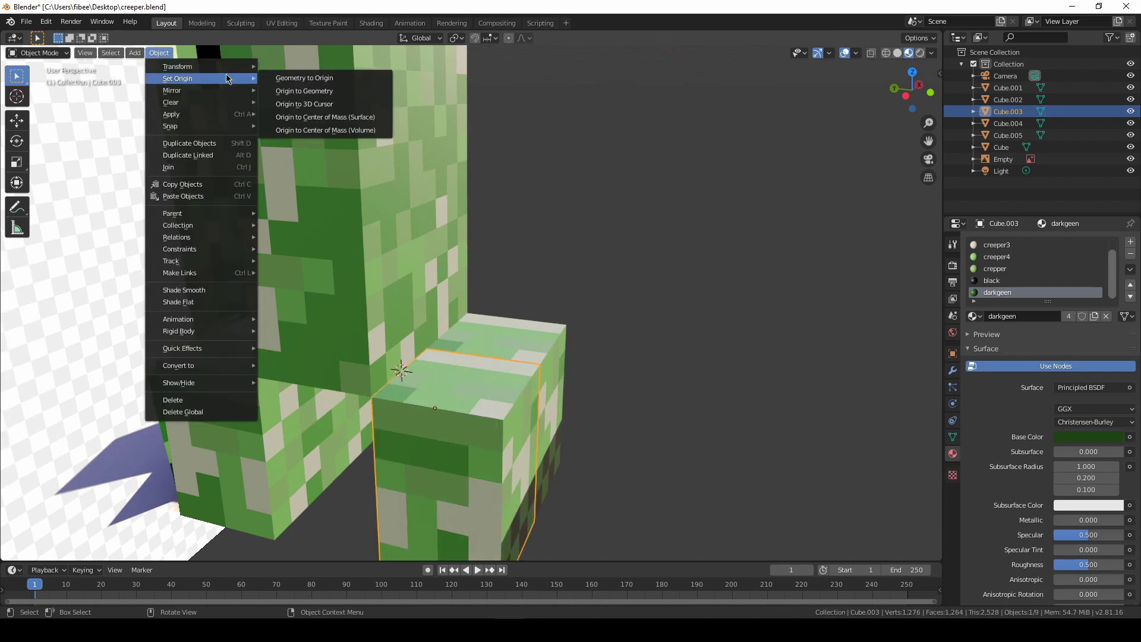
{"action": "left_click", "coordinate": [321, 104]}
Step: On the last leg, Cube.002, snap the 3D cursor to the middle vertex of the upper border beside the body, ending in Object Mode
{"action": "left_click", "coordinate": [519, 329]}
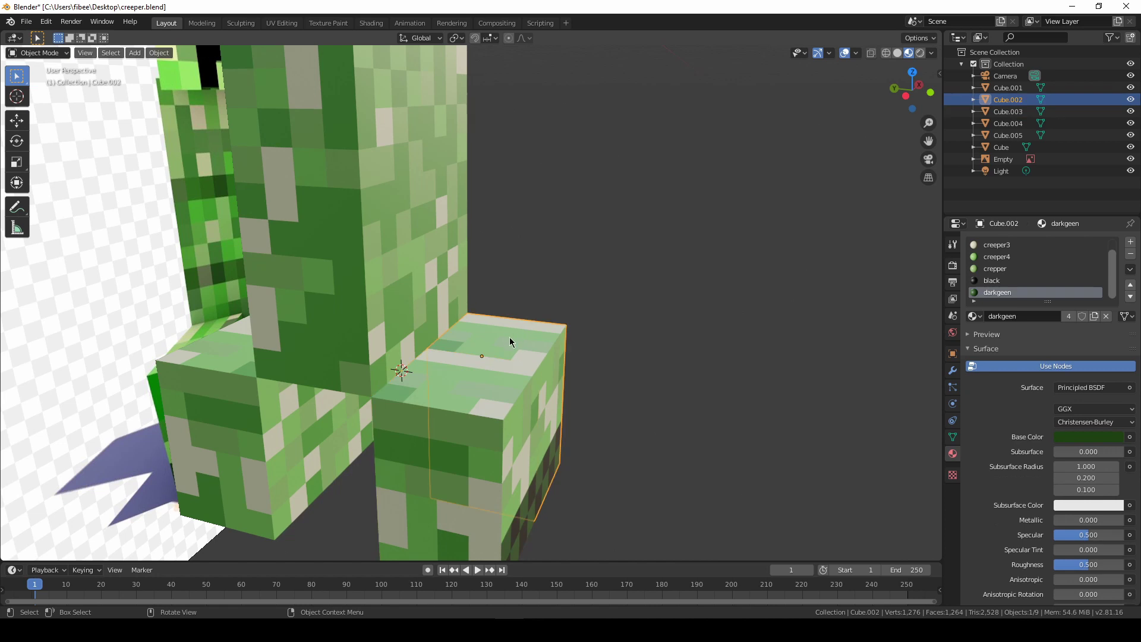
{"action": "key", "text": "Tab"}
{"action": "left_click", "coordinate": [449, 329]}
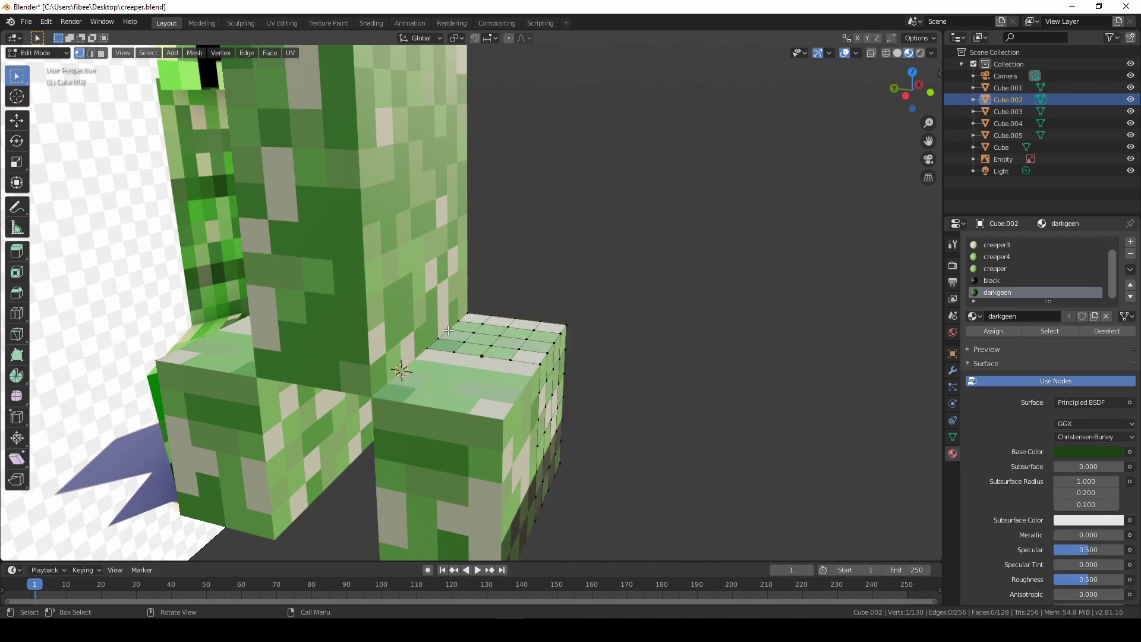
{"action": "key", "text": "shift+a"}
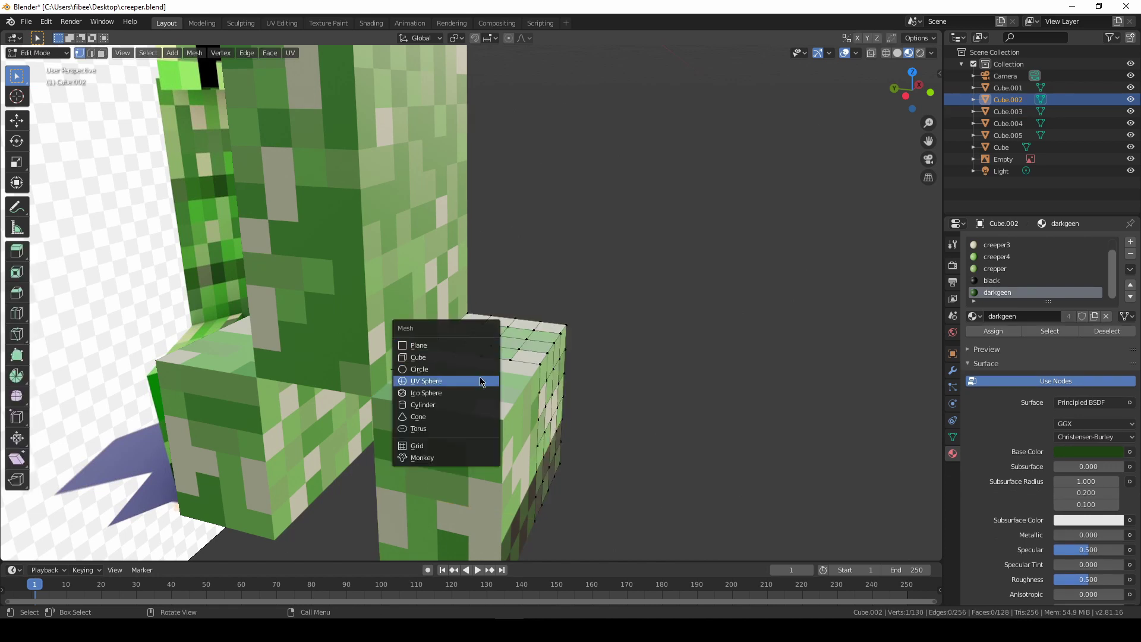
{"action": "key", "text": "Escape"}
{"action": "key", "text": "ctrl+Tab"}
{"action": "left_click", "coordinate": [422, 301]}
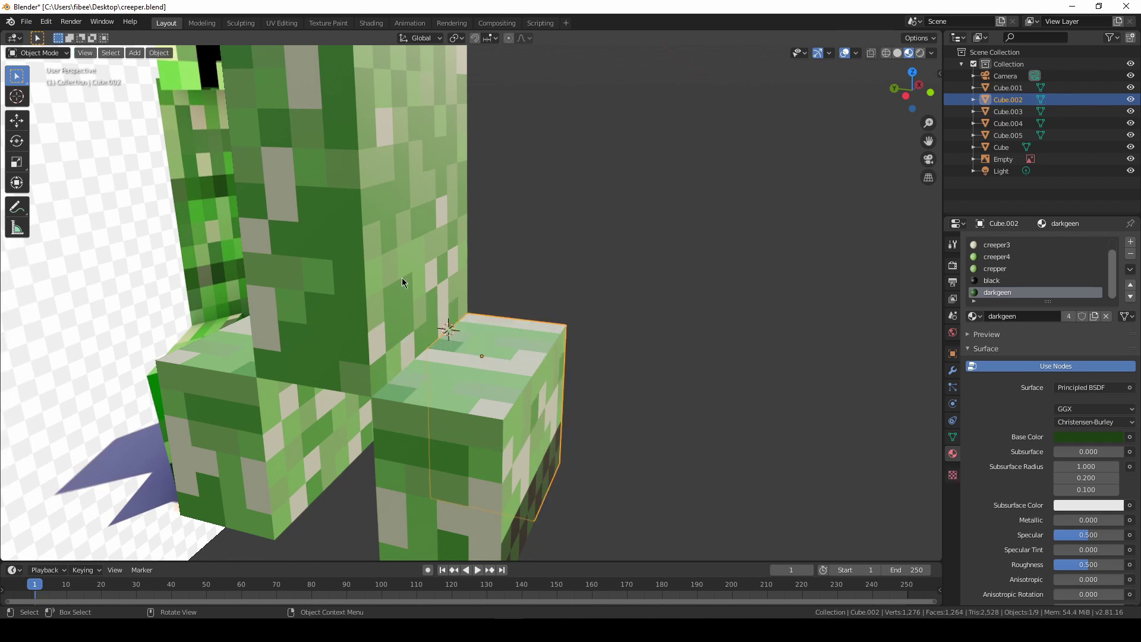
Step: Set the origin of leg Cube.002 to the 3D cursor and save the file
{"action": "left_click", "coordinate": [158, 53]}
{"action": "mouse_move", "coordinate": [179, 79]}
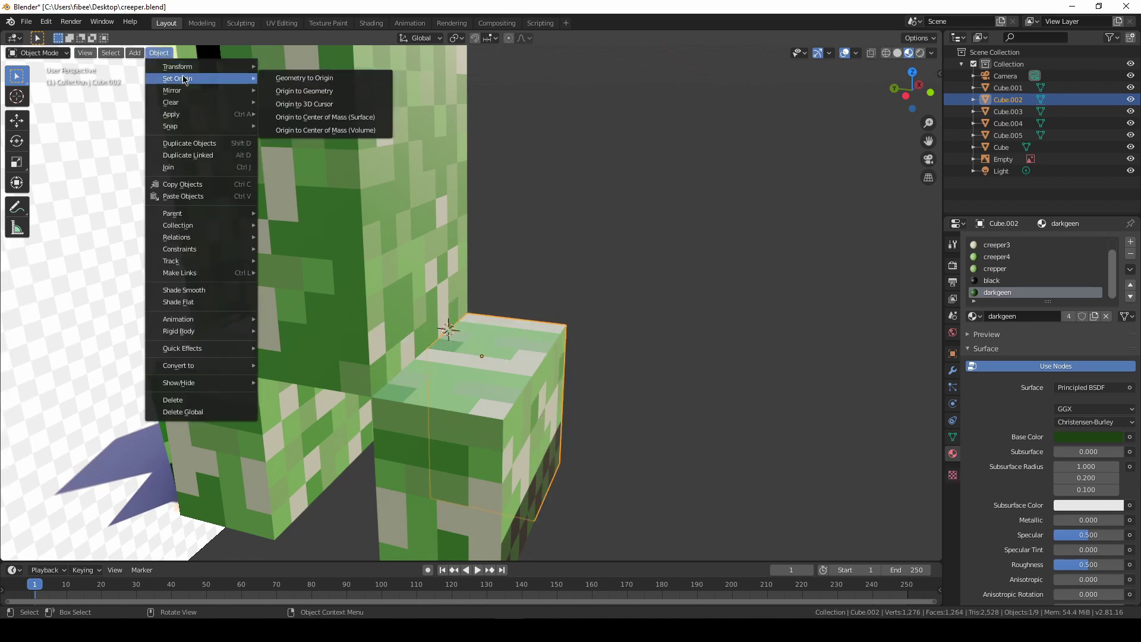
{"action": "left_click", "coordinate": [298, 92]}
{"action": "key", "text": "Tab"}
{"action": "key", "text": "Tab"}
{"action": "key", "text": "ctrl+s"}
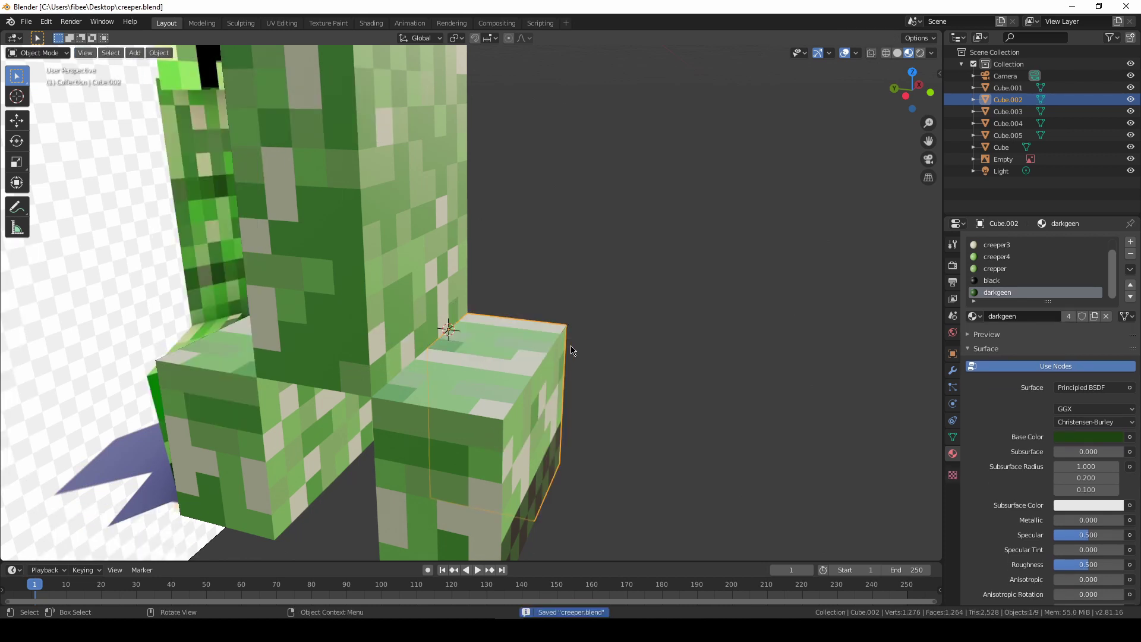
Step: Move the reference image about 10.6 m along X, away from the creeper
{"action": "scroll", "coordinate": [572, 351], "scroll_direction": "down", "scroll_amount": 10}
{"action": "middle_click_drag", "start_coordinate": [573, 351], "coordinate": [611, 295]}
{"action": "left_click", "coordinate": [563, 297]}
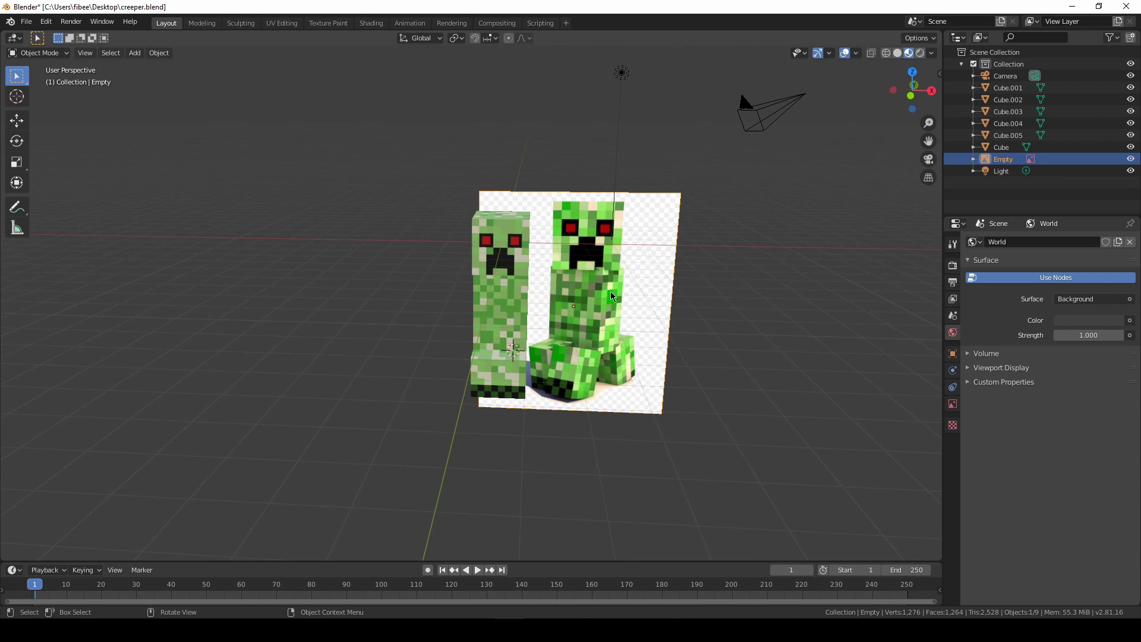
{"action": "key", "text": "g"}
{"action": "key", "text": "x"}
{"action": "left_click", "coordinate": [598, 324]}
{"action": "scroll", "coordinate": [602, 238], "scroll_direction": "up", "scroll_amount": 2}
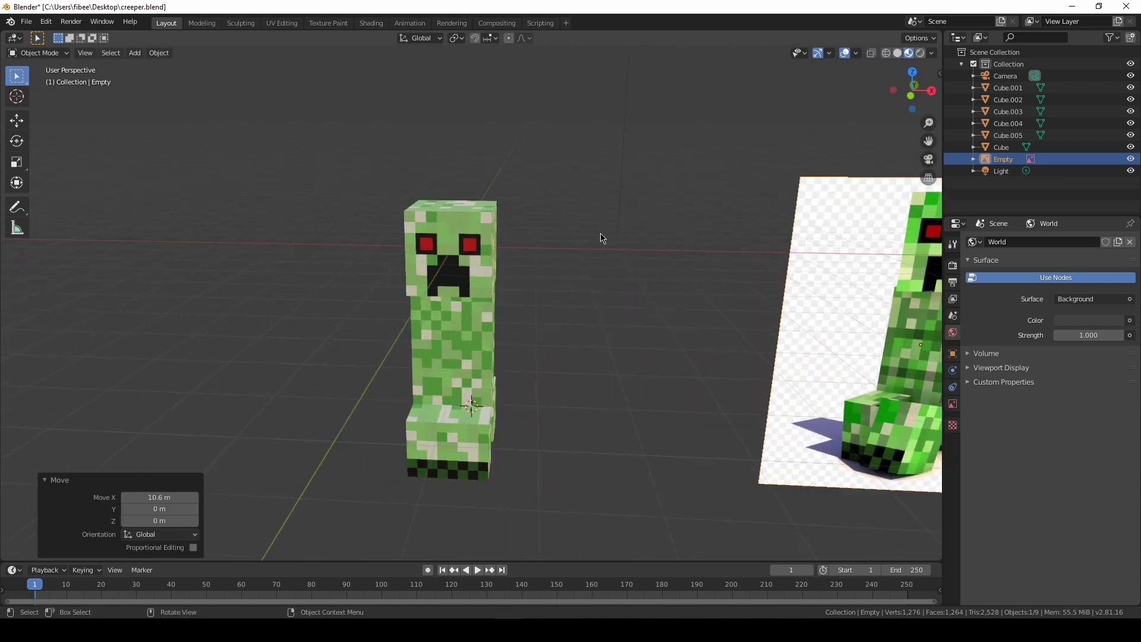
Step: Add a Plain Axes empty at the 3D cursor and scale it up by about 2.07
{"action": "middle_click_drag", "start_coordinate": [600, 238], "coordinate": [542, 304]}
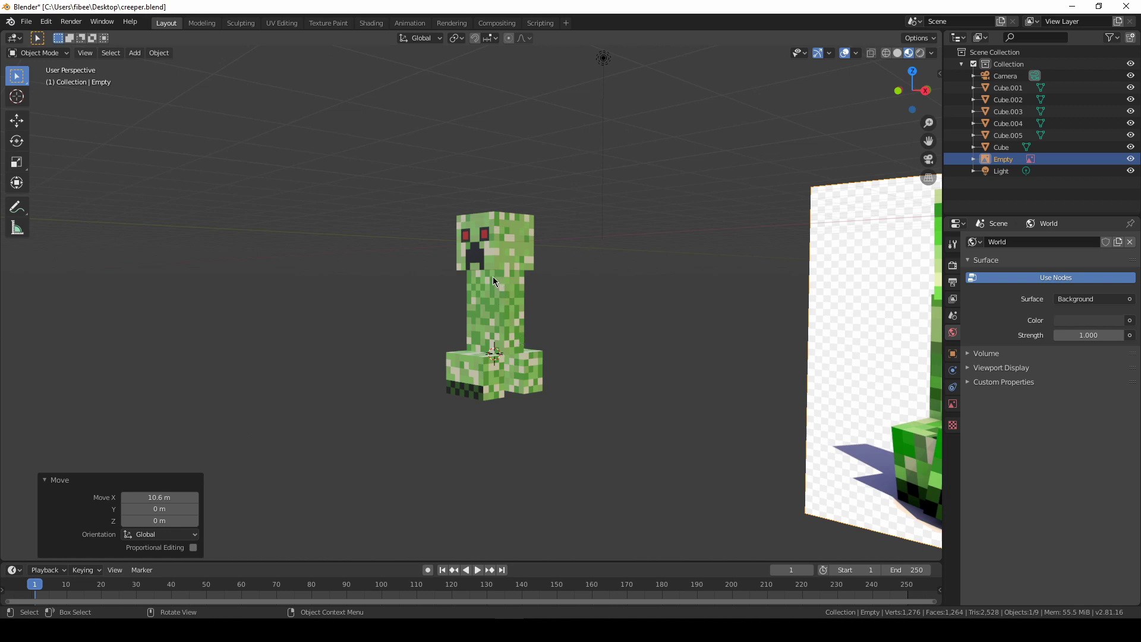
{"action": "scroll", "coordinate": [495, 282], "scroll_direction": "up", "scroll_amount": 2}
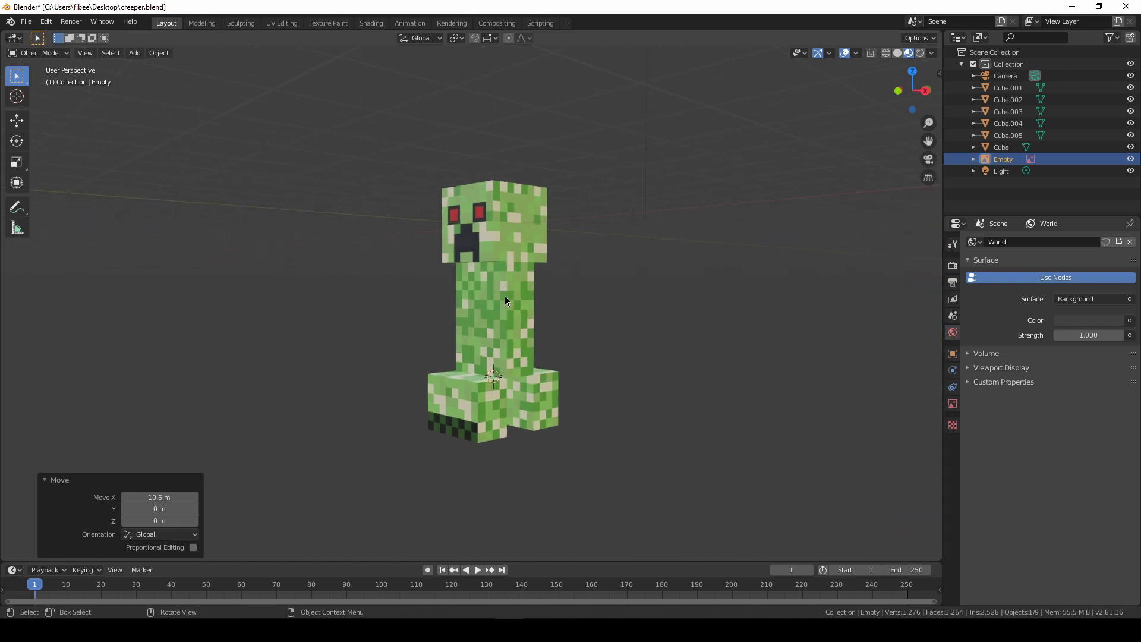
{"action": "middle_click_drag", "start_coordinate": [483, 332], "coordinate": [461, 266]}
{"action": "left_click", "coordinate": [436, 325]}
{"action": "key", "text": "shift+a"}
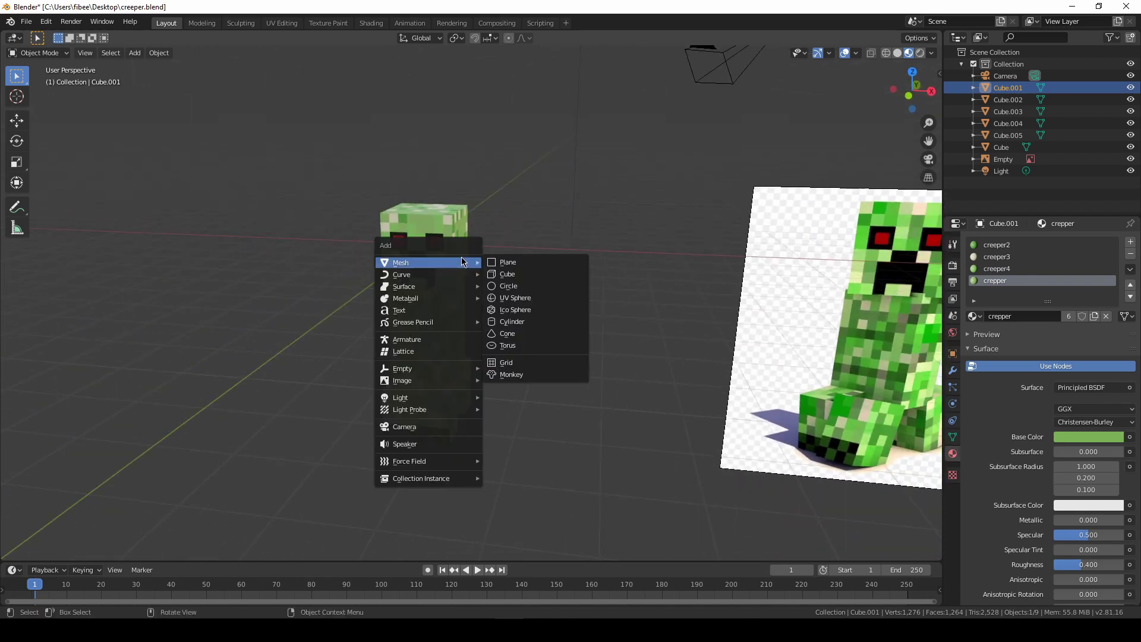
{"action": "mouse_move", "coordinate": [475, 375]}
{"action": "left_click", "coordinate": [513, 368]}
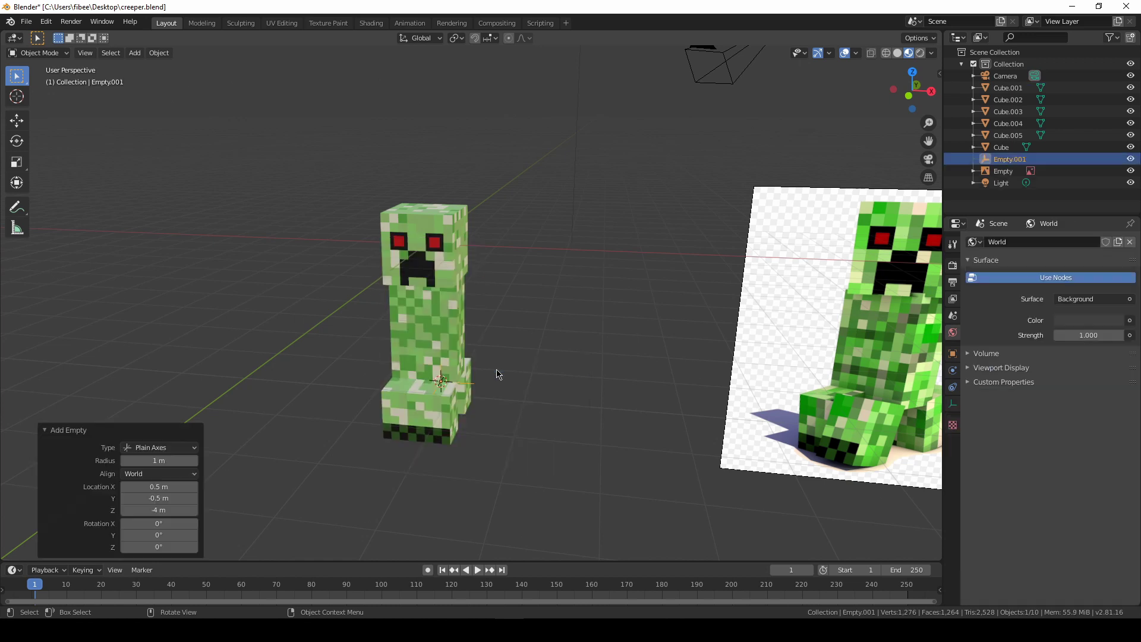
{"action": "key", "text": "s"}
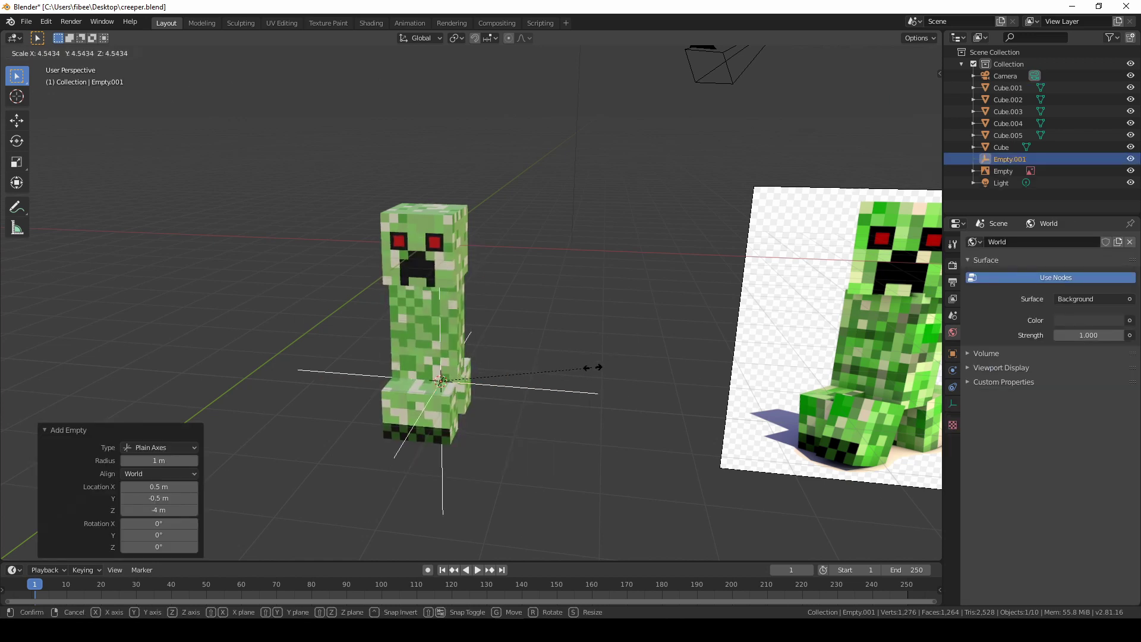
{"action": "left_click", "coordinate": [510, 374]}
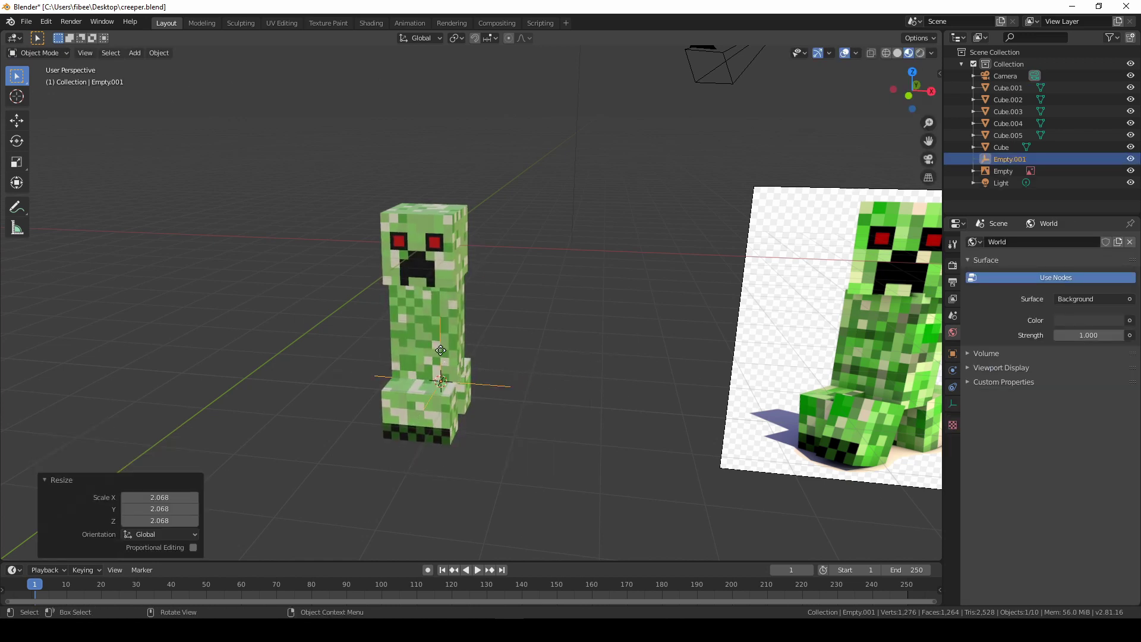
Step: Move the empty up along Z by about 5.3 m to the top of the creeper's head
{"action": "key", "text": "g"}
{"action": "key", "text": "z"}
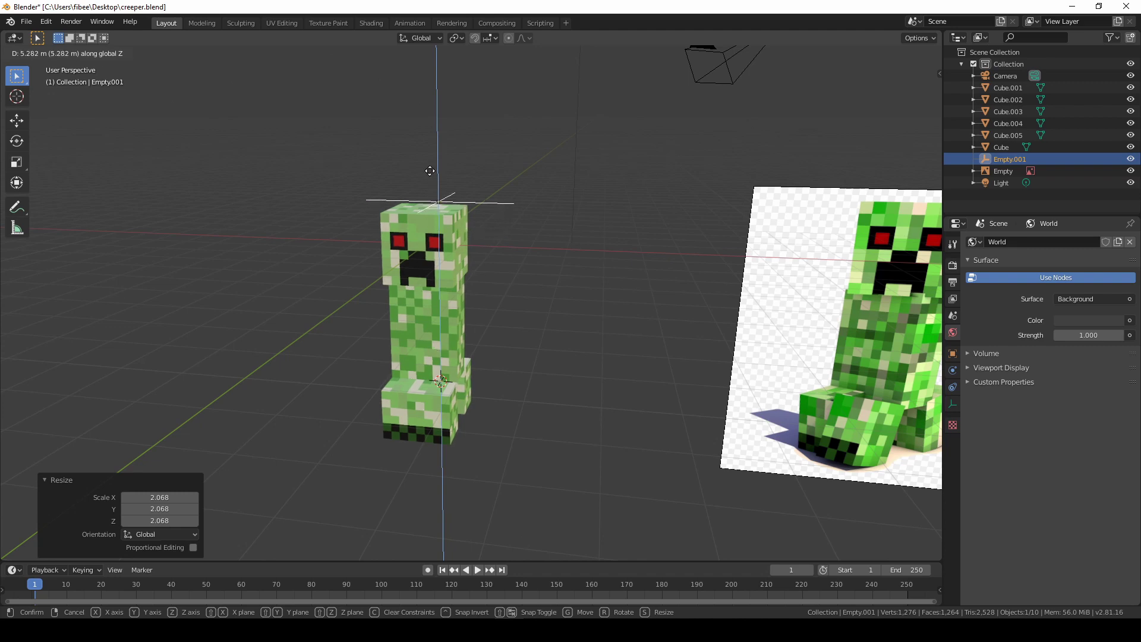
{"action": "left_click", "coordinate": [430, 169]}
Step: Snap the 3D cursor to the world origin and snap the controller empty to the cursor
{"action": "middle_click_drag", "start_coordinate": [471, 236], "coordinate": [498, 269]}
{"action": "middle_click_drag", "start_coordinate": [429, 182], "coordinate": [438, 186]}
{"action": "key", "text": "shift+s"}
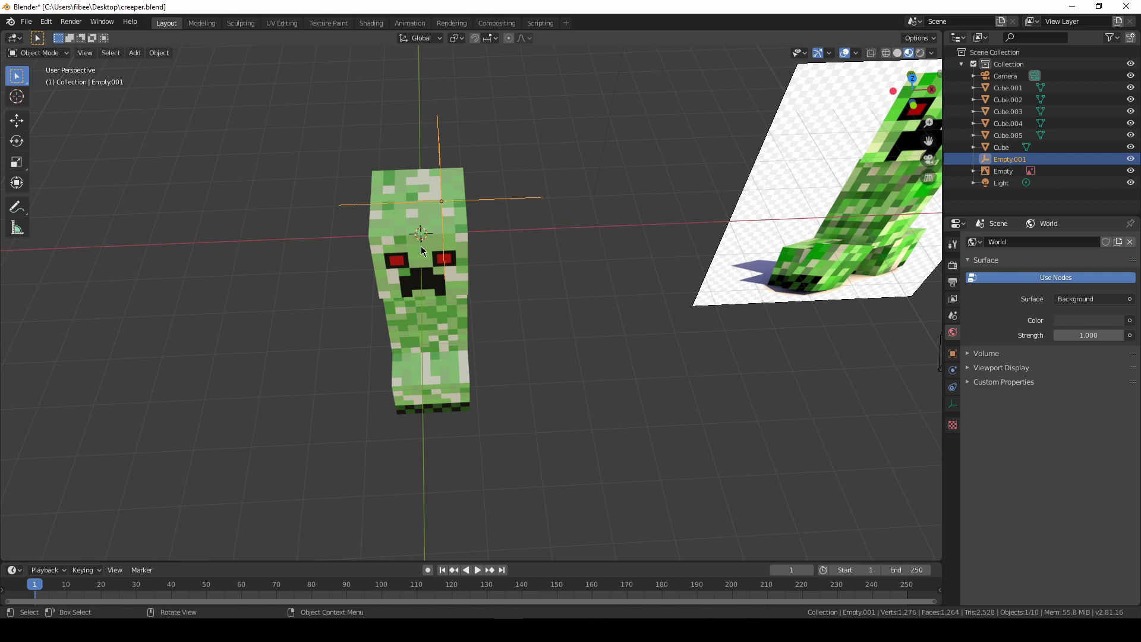
{"action": "key", "text": "shift+s"}
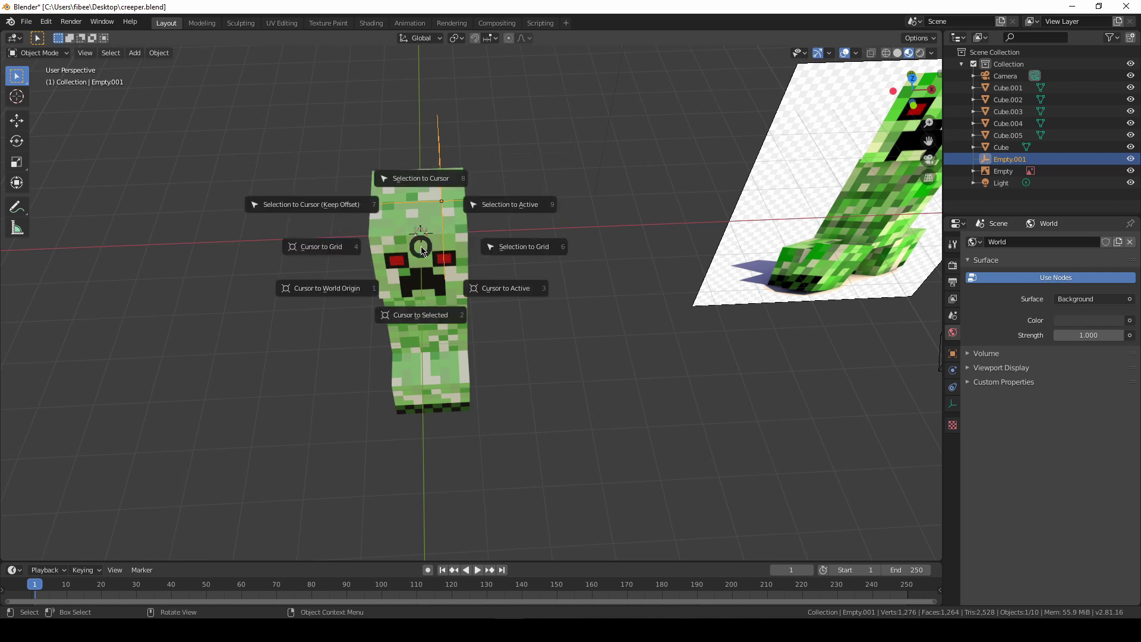
{"action": "left_click", "coordinate": [437, 176]}
Step: Move the centred empty up along Z to the top of the creeper's head
{"action": "middle_click_drag", "start_coordinate": [437, 176], "coordinate": [465, 218]}
{"action": "key", "text": "g"}
{"action": "key", "text": "z"}
{"action": "left_click", "coordinate": [471, 128]}
Step: Parent the creeper's head, body and four legs to the empty above the head using the Object option
{"action": "middle_click_drag", "start_coordinate": [566, 219], "coordinate": [455, 252]}
{"action": "left_click", "coordinate": [455, 253]}
{"action": "left_click", "coordinate": [465, 337], "text": "shift"}
{"action": "left_click", "coordinate": [446, 443], "text": "shift"}
{"action": "left_click", "coordinate": [375, 443], "text": "shift"}
{"action": "middle_click_drag", "start_coordinate": [374, 443], "coordinate": [468, 444]}
{"action": "left_click", "coordinate": [389, 400], "text": "shift"}
{"action": "left_click", "coordinate": [490, 390], "text": "shift"}
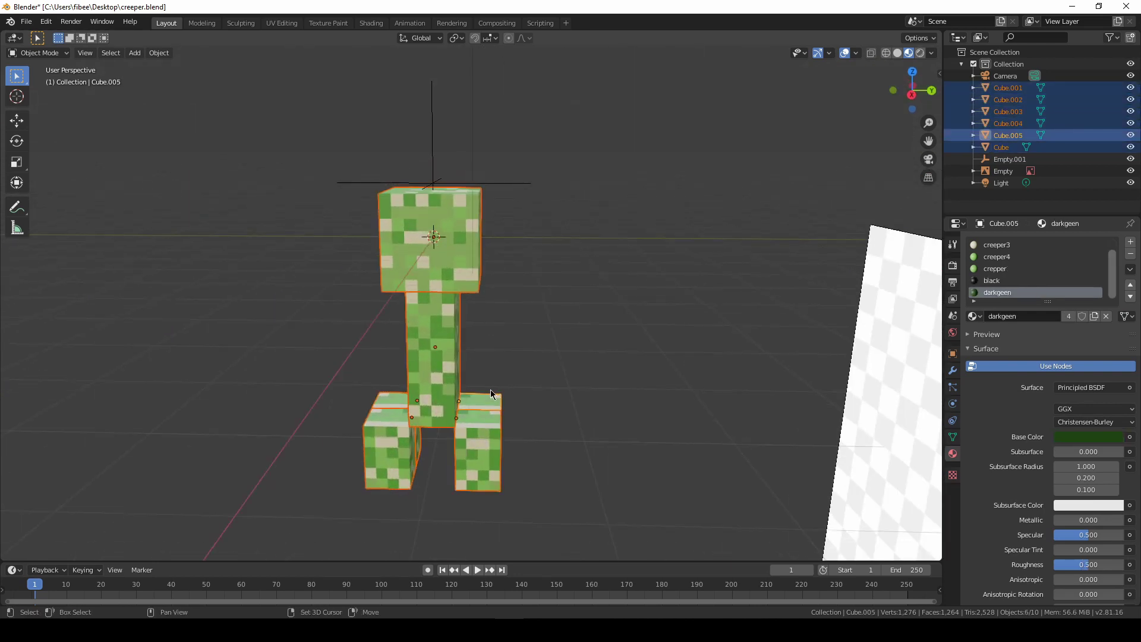
{"action": "left_click", "coordinate": [434, 132], "text": "shift"}
{"action": "middle_click_drag", "start_coordinate": [386, 167], "coordinate": [482, 178]}
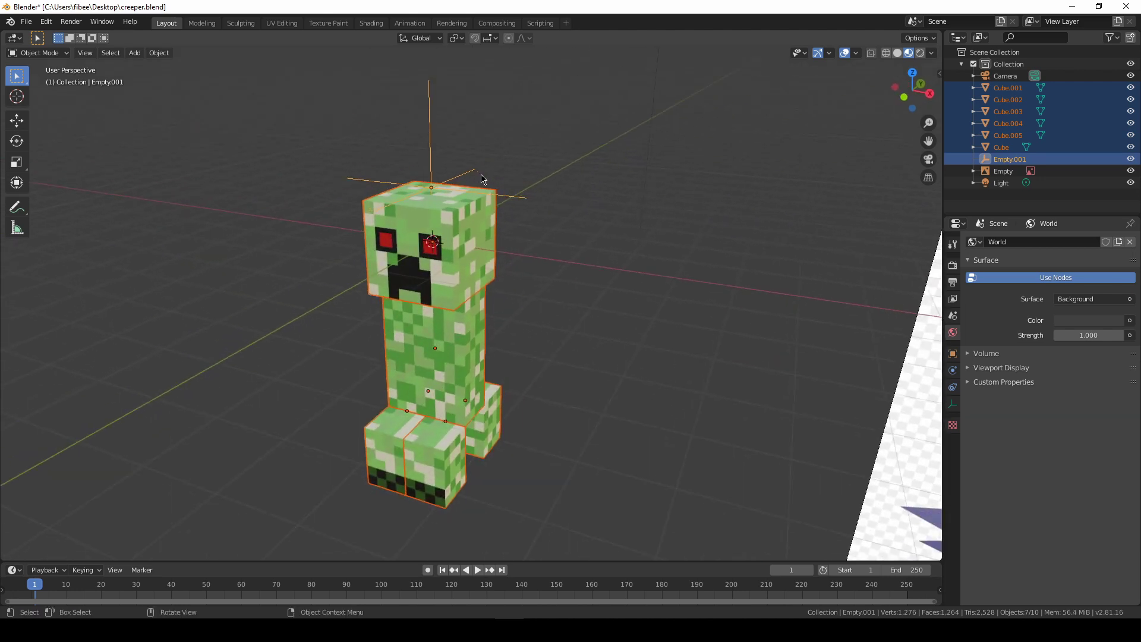
{"action": "key", "text": "ctrl+p"}
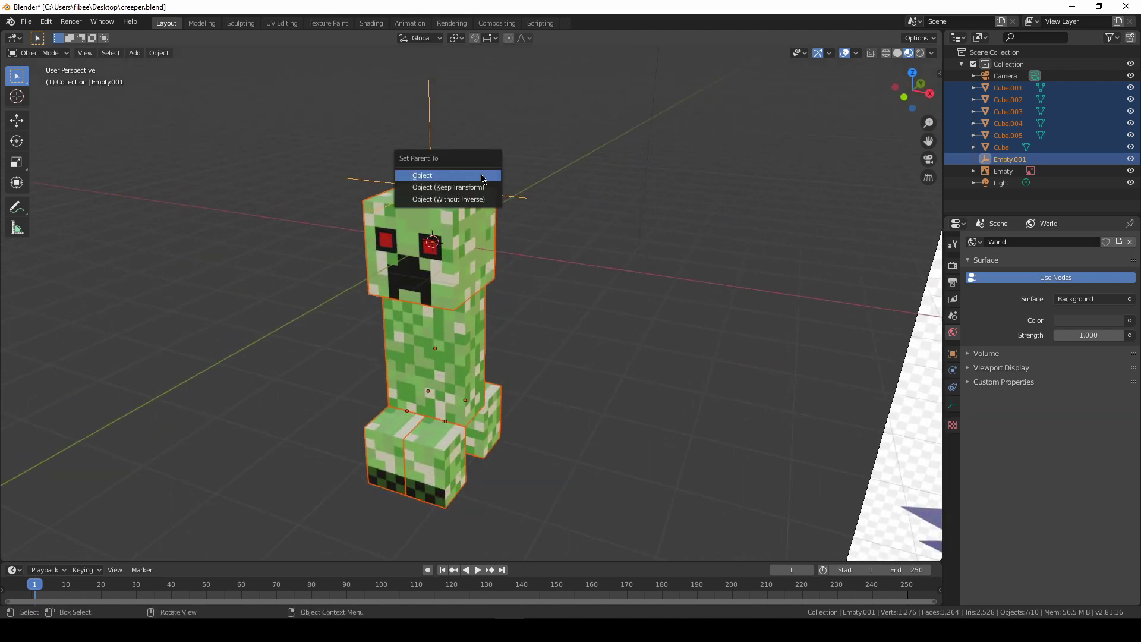
{"action": "left_click", "coordinate": [481, 178]}
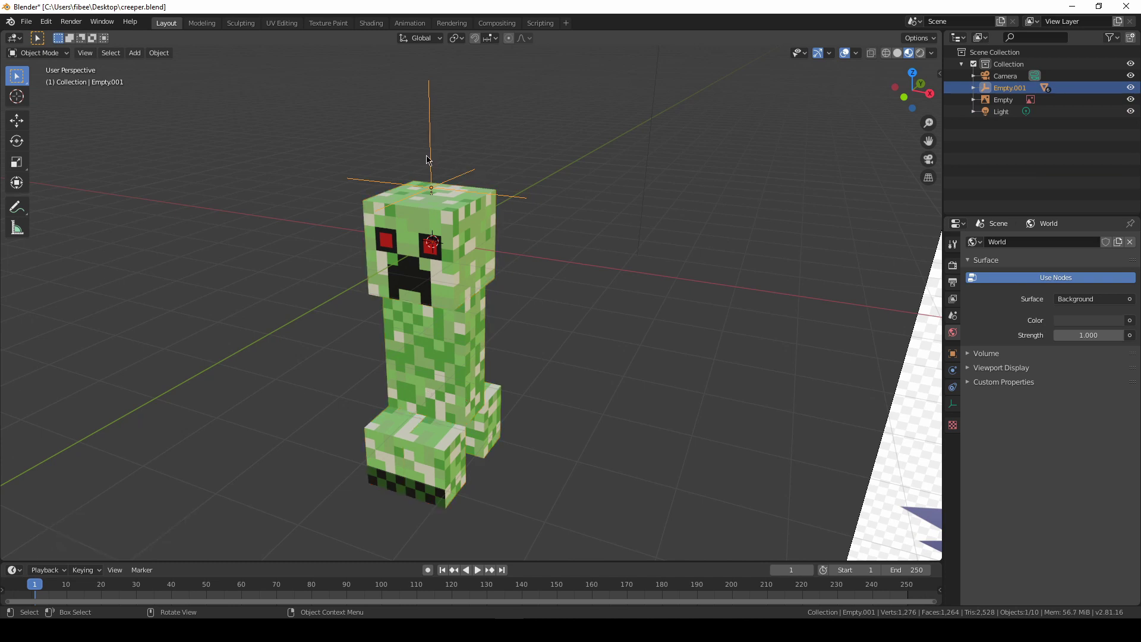
Step: Test moving the creeper by its parent empty, cancel the move and save the file
{"action": "key", "text": "g"}
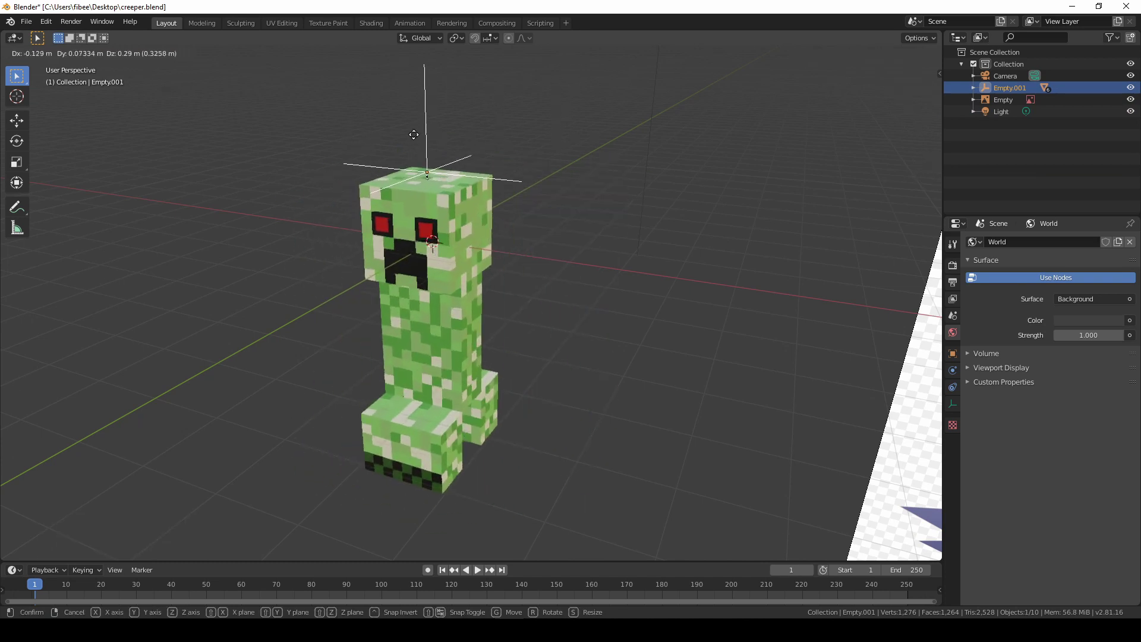
{"action": "right_click", "coordinate": [414, 136]}
{"action": "key", "text": "ctrl+s"}
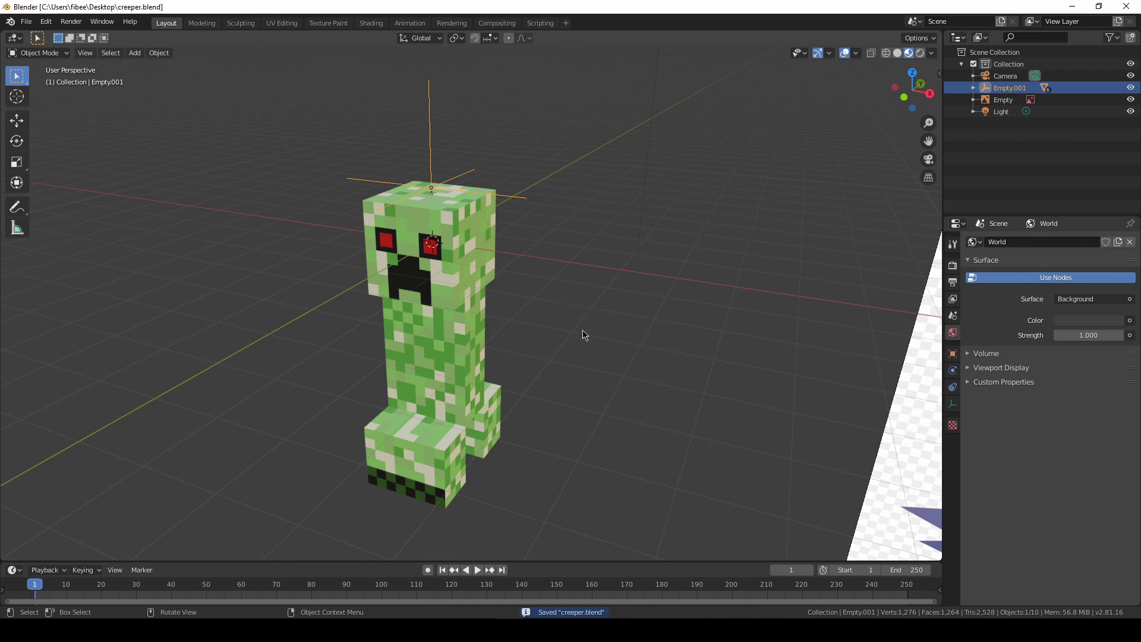
Step: Rename the parent empty Empty.001 as Creeper
{"action": "double_click", "coordinate": [1011, 89]}
{"action": "type", "text": "Creeper"}
{"action": "key", "text": "Return"}
Step: Rotate leg Cube.002 by about -30.1° around the global X axis and save the file
{"action": "left_click", "coordinate": [428, 452]}
{"action": "middle_click_drag", "start_coordinate": [428, 451], "coordinate": [512, 420]}
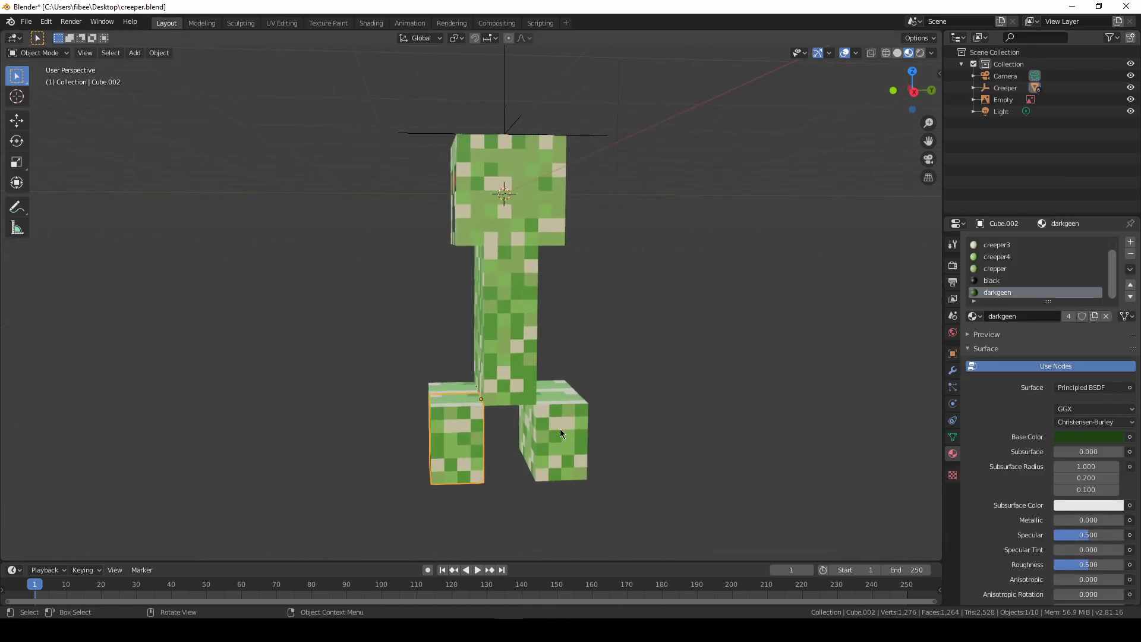
{"action": "key", "text": "r"}
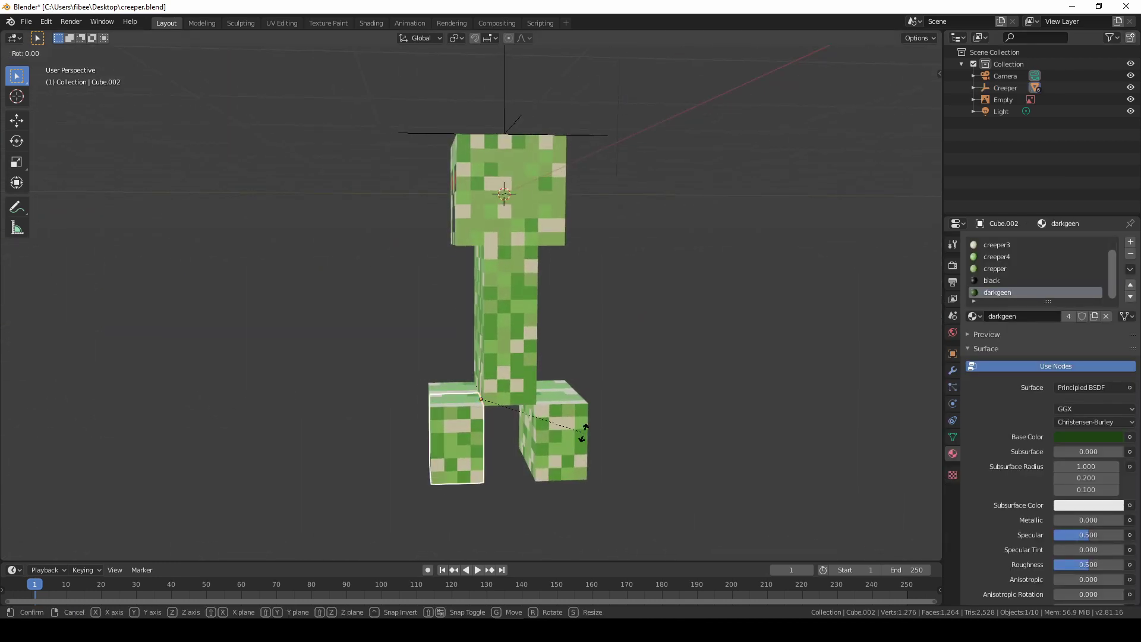
{"action": "key", "text": "x"}
{"action": "left_click", "coordinate": [538, 466]}
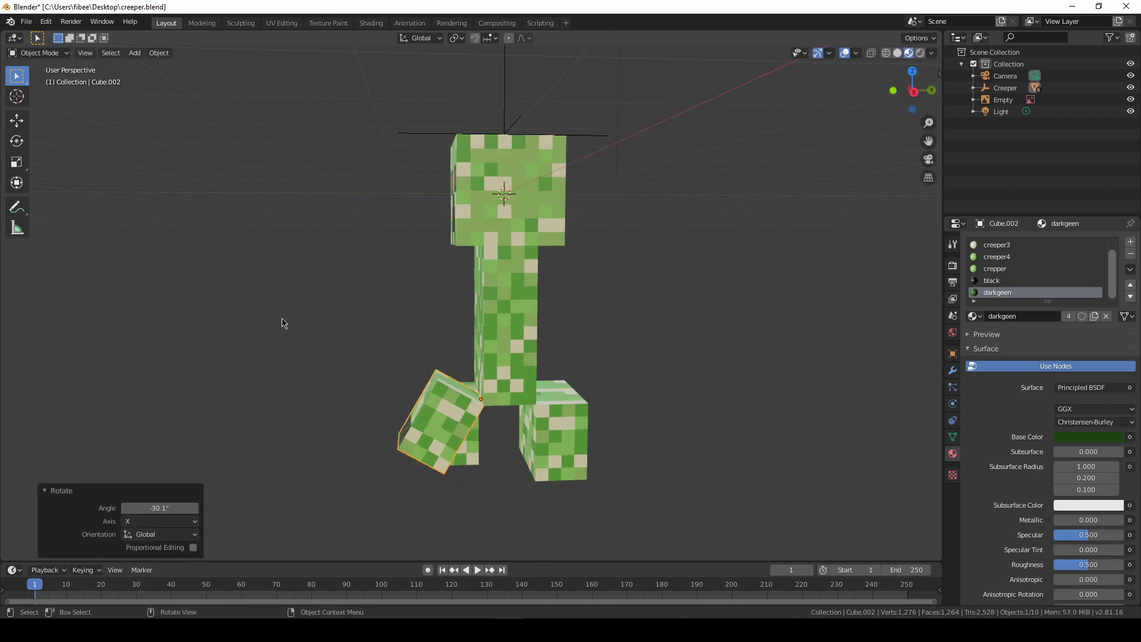
{"action": "middle_click_drag", "start_coordinate": [331, 393], "coordinate": [506, 395]}
{"action": "key", "text": "ctrl+s"}
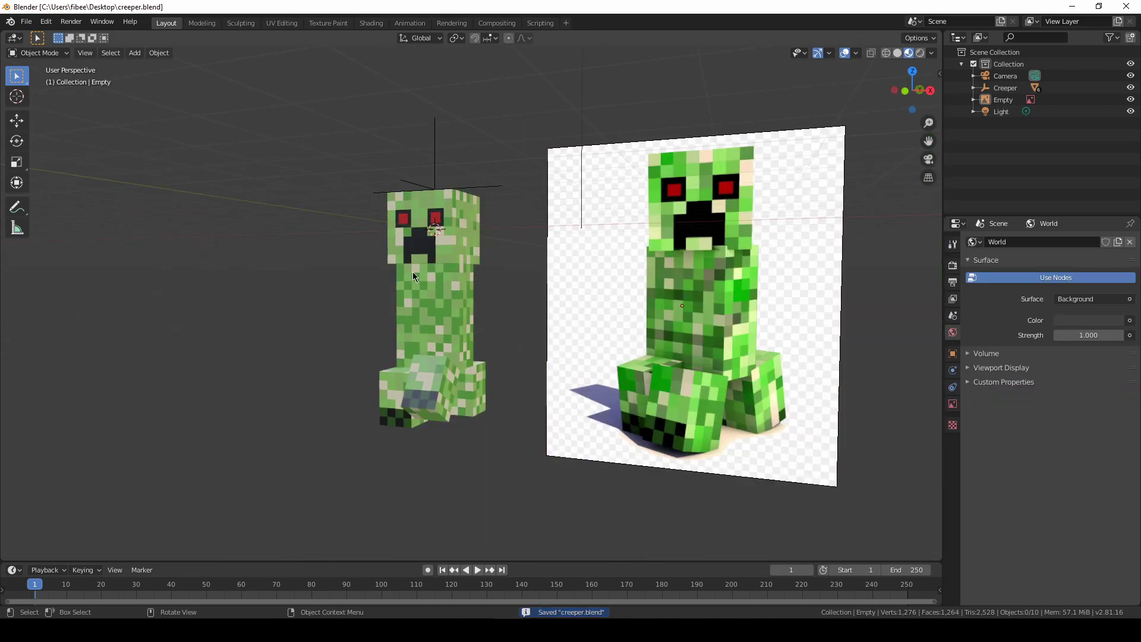